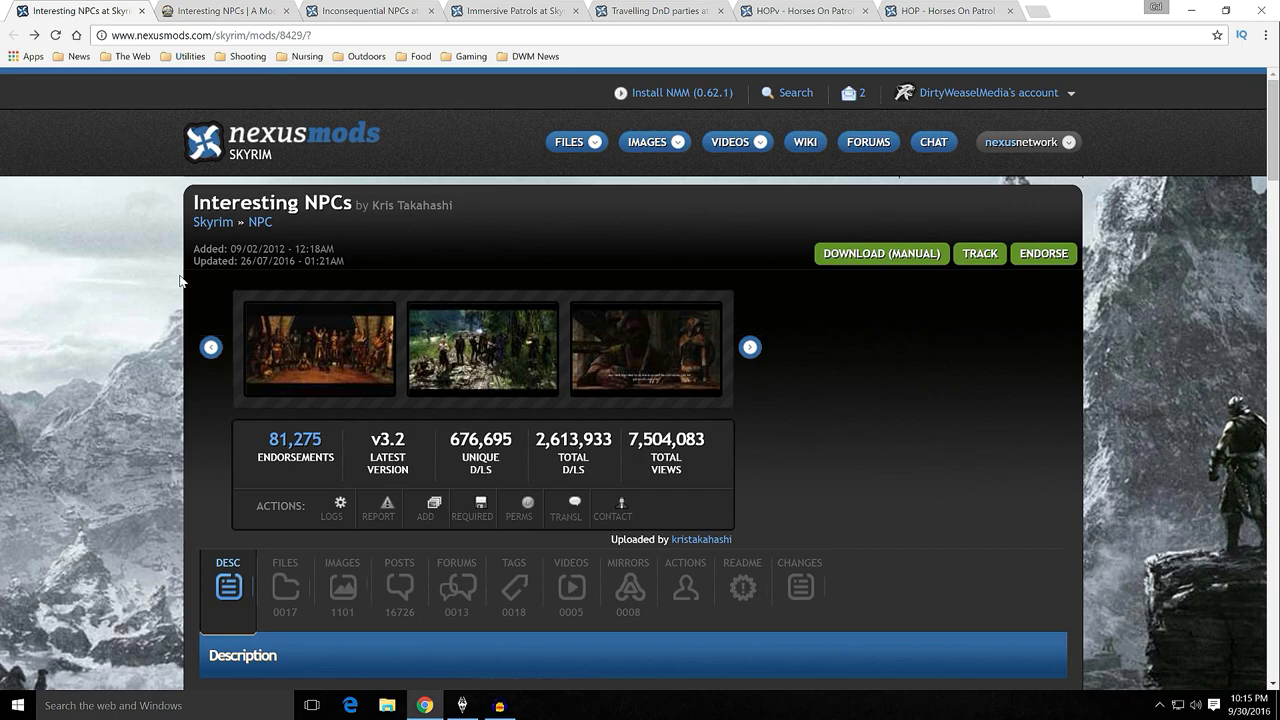
Read down the Interesting NPCs description to its Compatibility section
{"action": "scroll", "coordinate": [158, 330], "scroll_direction": "down", "scroll_amount": 4}
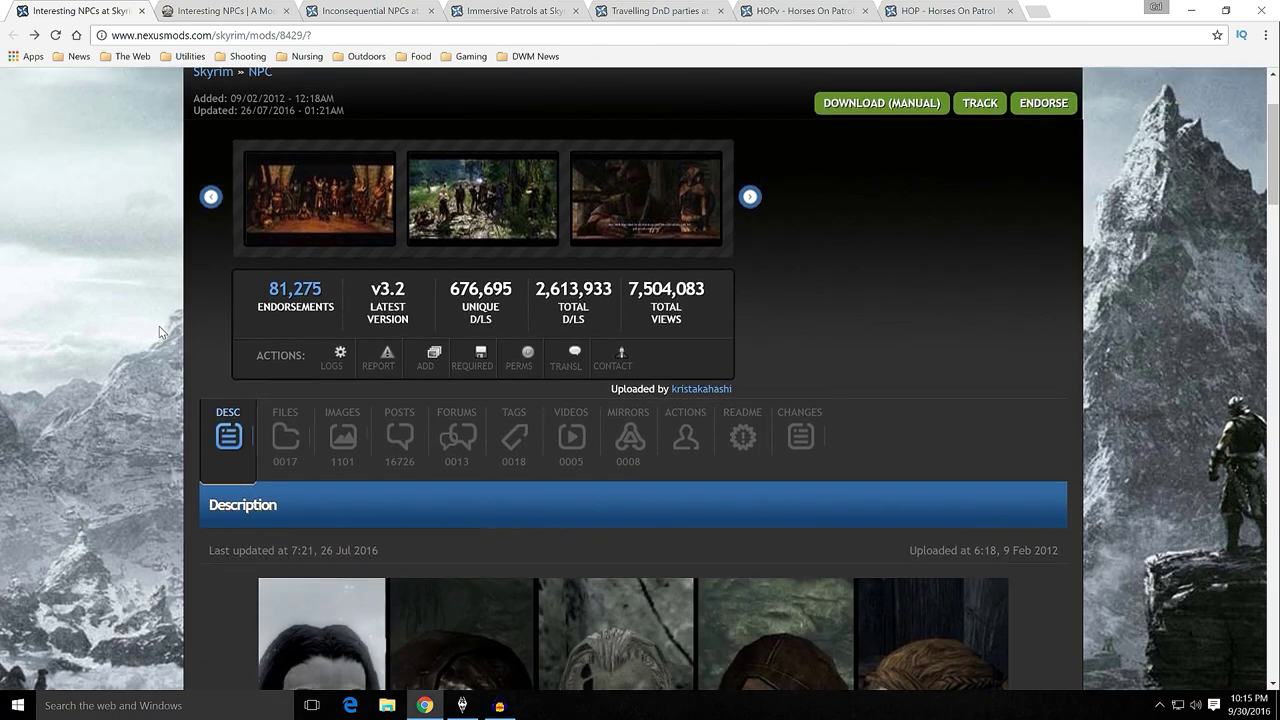
{"action": "scroll", "coordinate": [160, 330], "scroll_direction": "down", "scroll_amount": 5}
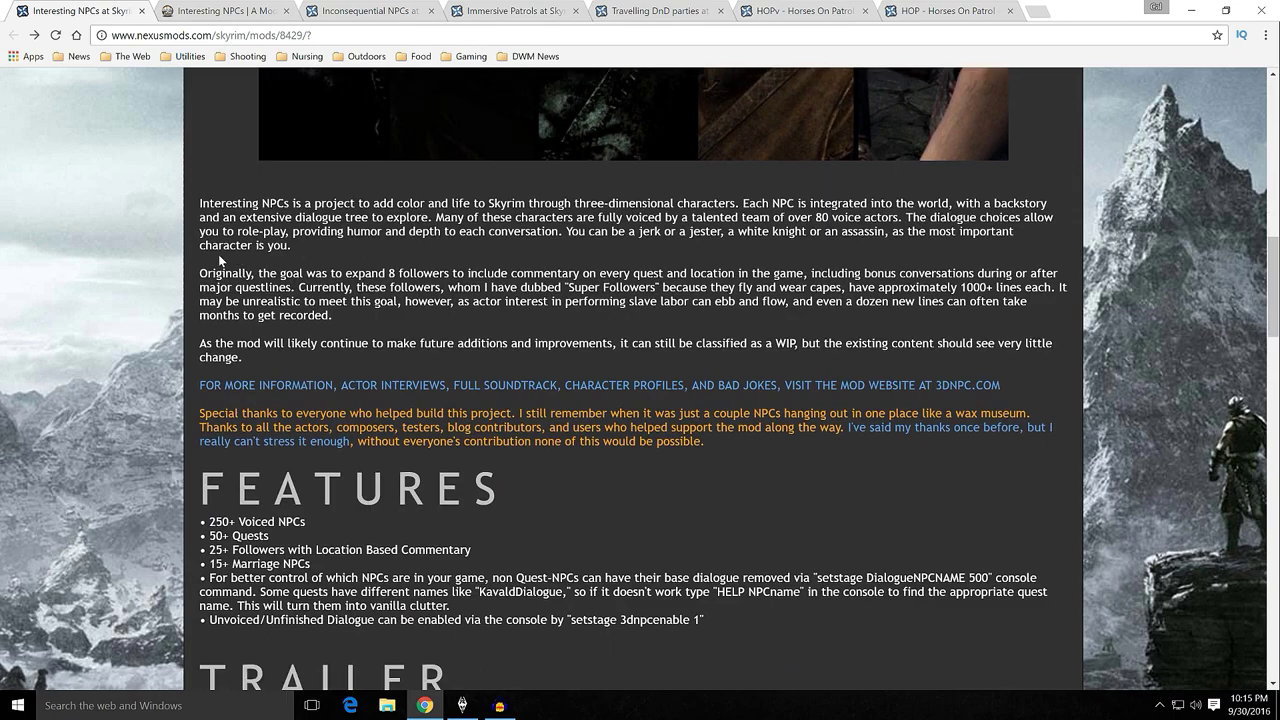
{"action": "scroll", "coordinate": [171, 276], "scroll_direction": "down", "scroll_amount": 3}
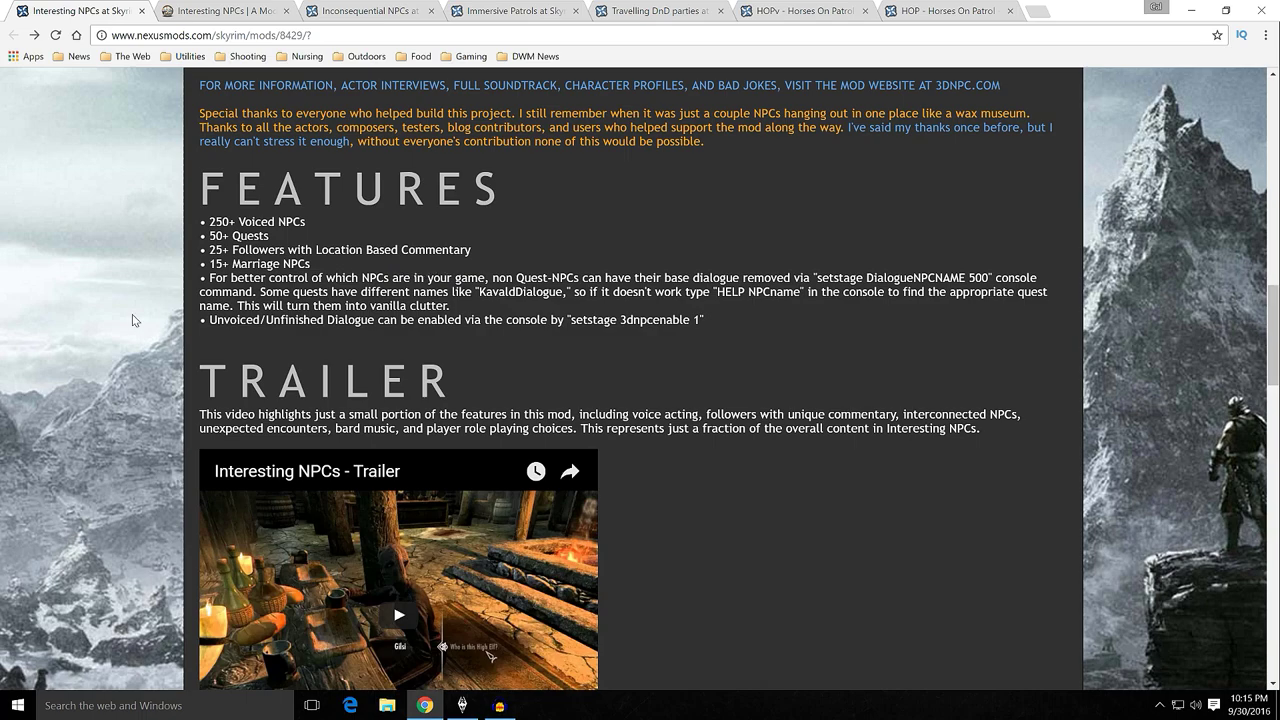
{"action": "scroll", "coordinate": [175, 288], "scroll_direction": "down", "scroll_amount": 10}
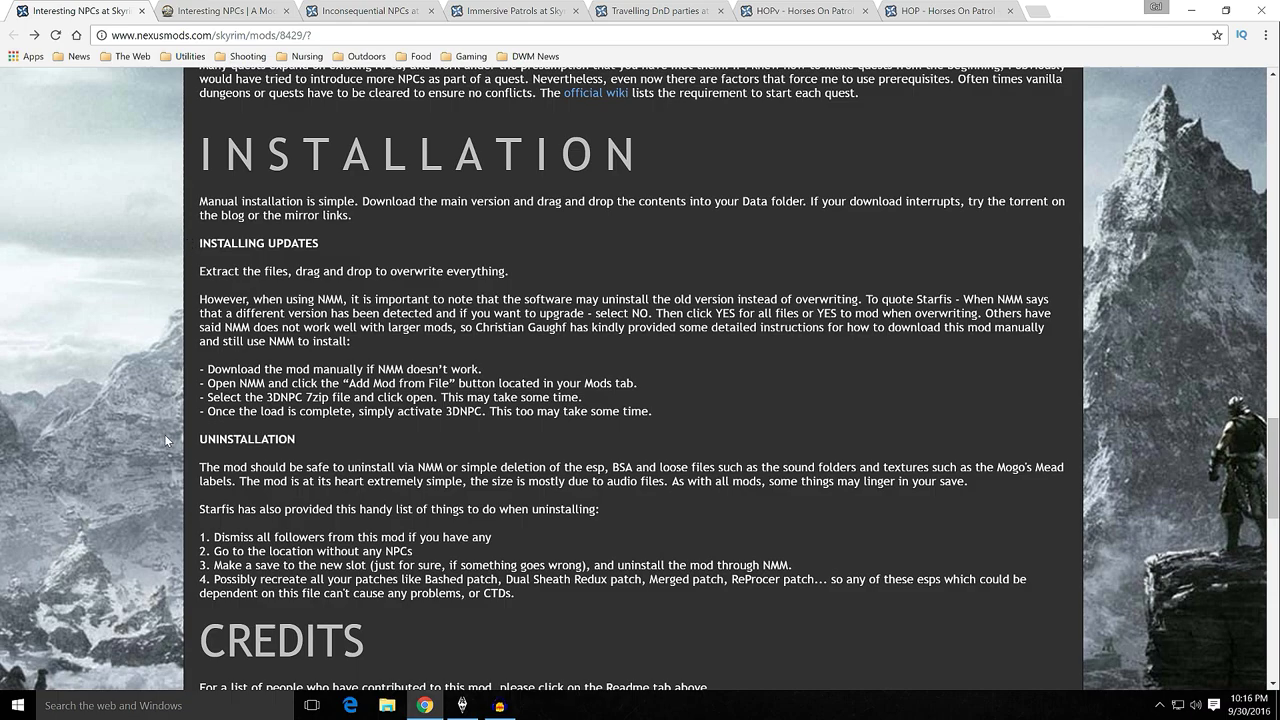
{"action": "scroll", "coordinate": [166, 440], "scroll_direction": "down", "scroll_amount": 4}
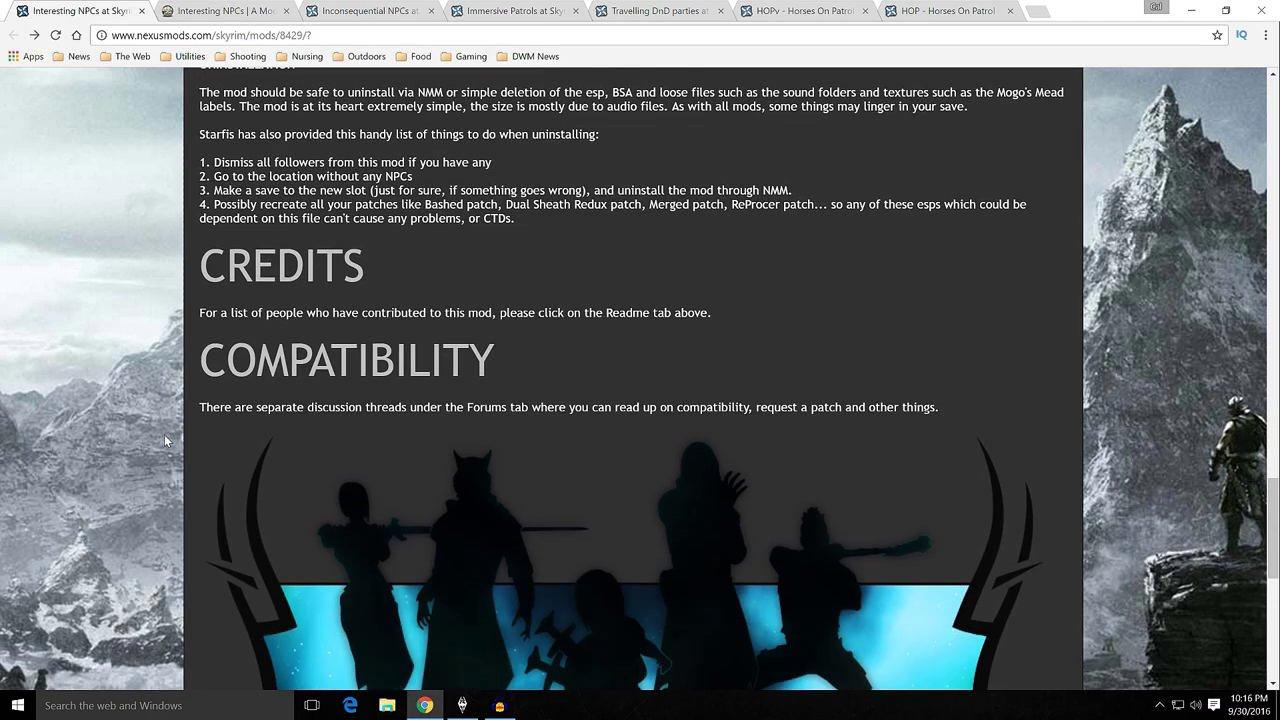
{"action": "scroll", "coordinate": [164, 434], "scroll_direction": "down", "scroll_amount": 2}
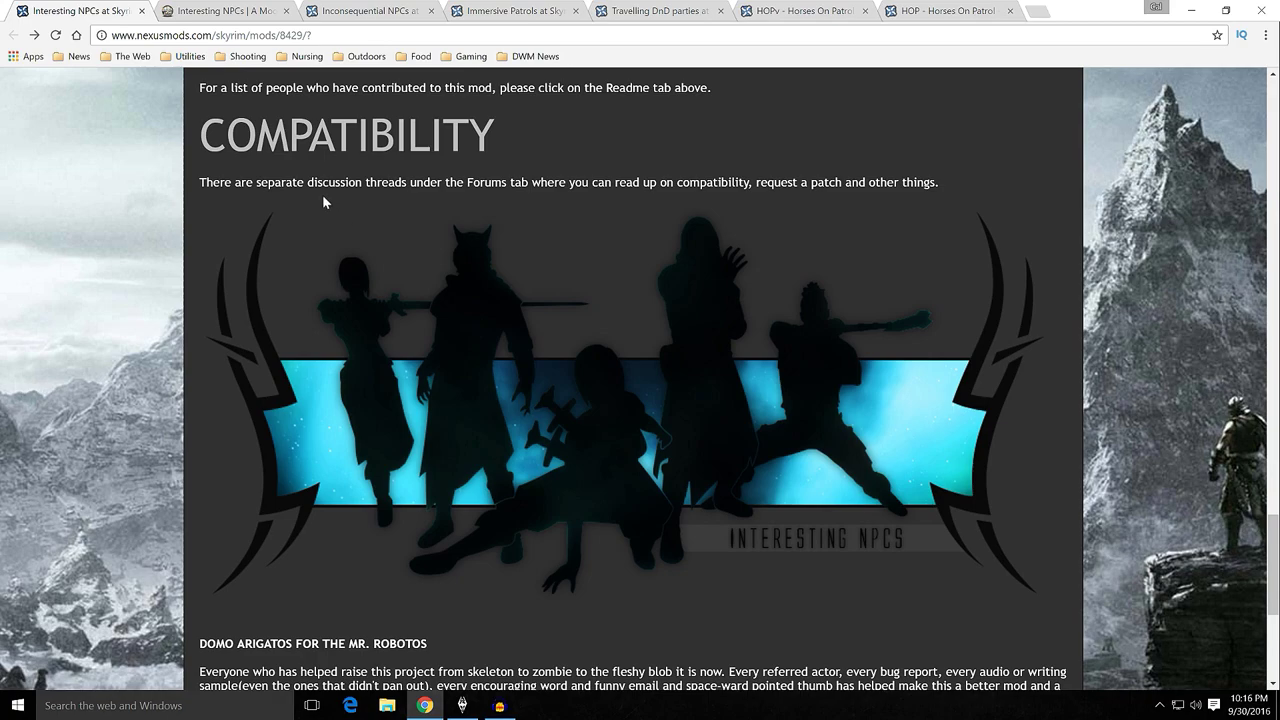
{"action": "scroll", "coordinate": [78, 363], "scroll_direction": "down", "scroll_amount": 2}
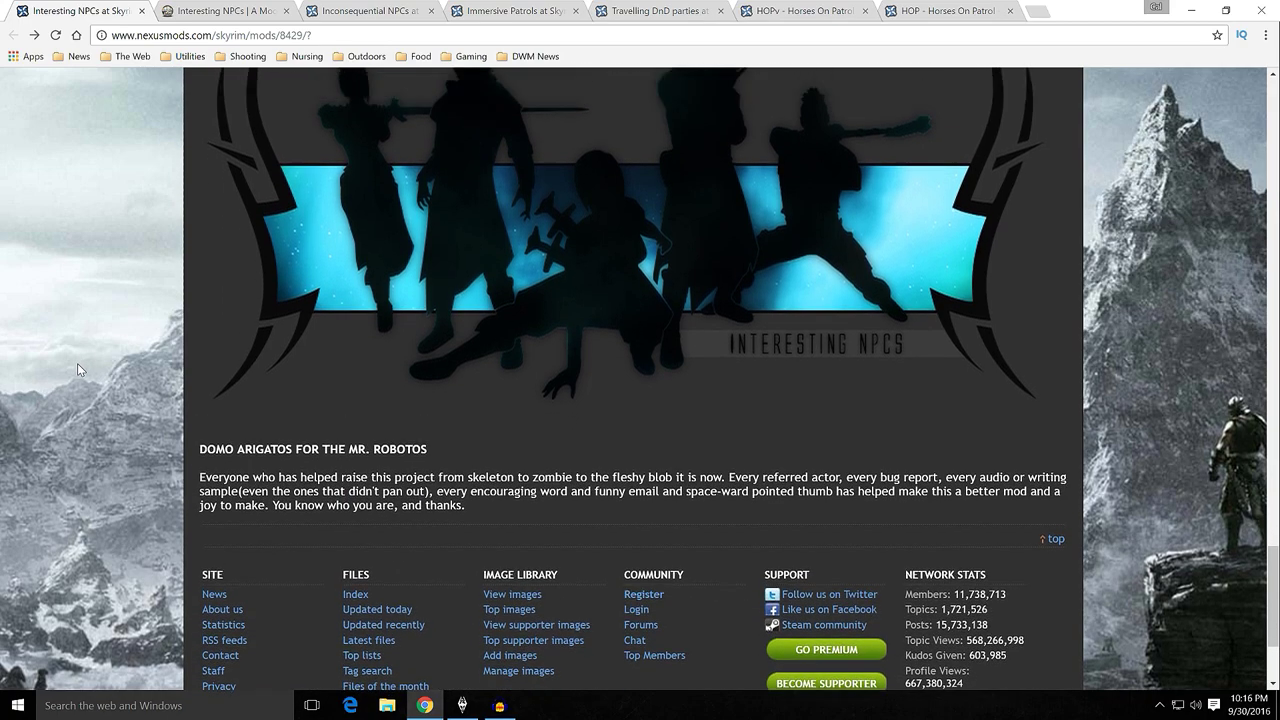
Return to the top of the page and open the Interesting NPCs FILES tab
{"action": "scroll", "coordinate": [77, 363], "scroll_direction": "up", "scroll_amount": 2}
{"action": "scroll", "coordinate": [163, 320], "scroll_direction": "up", "scroll_amount": 7}
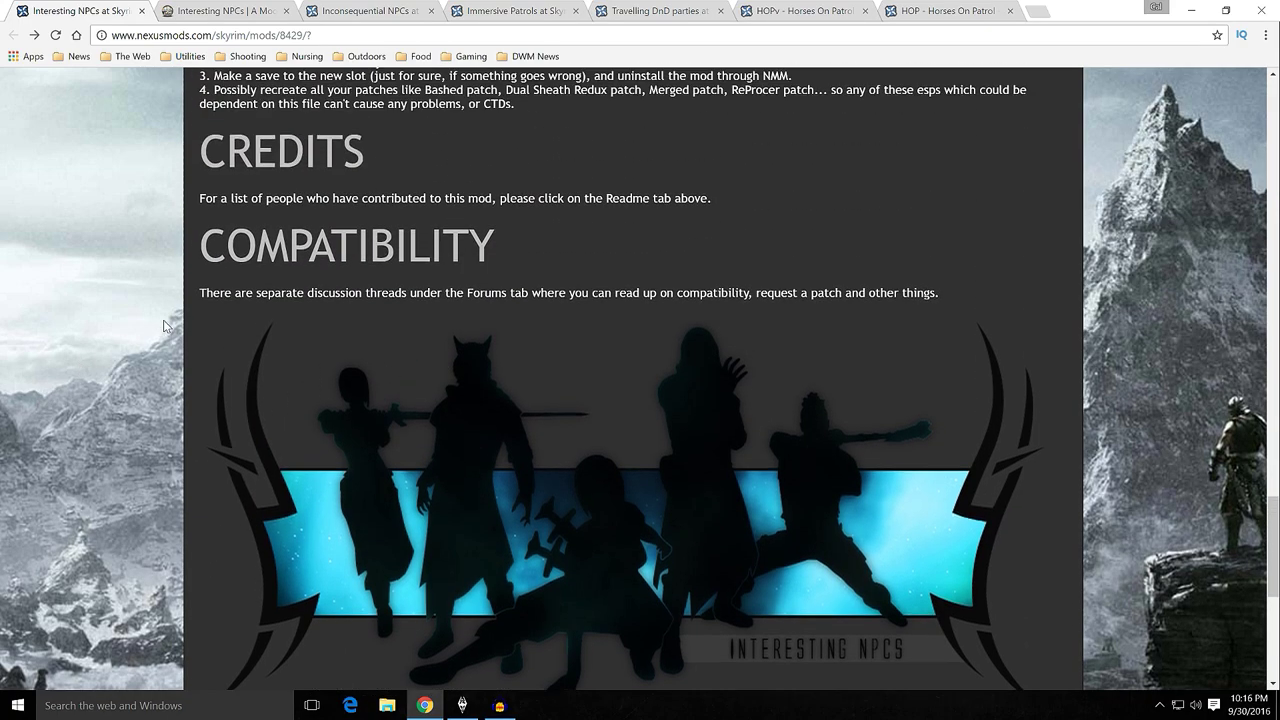
{"action": "scroll", "coordinate": [163, 320], "scroll_direction": "up", "scroll_amount": 20}
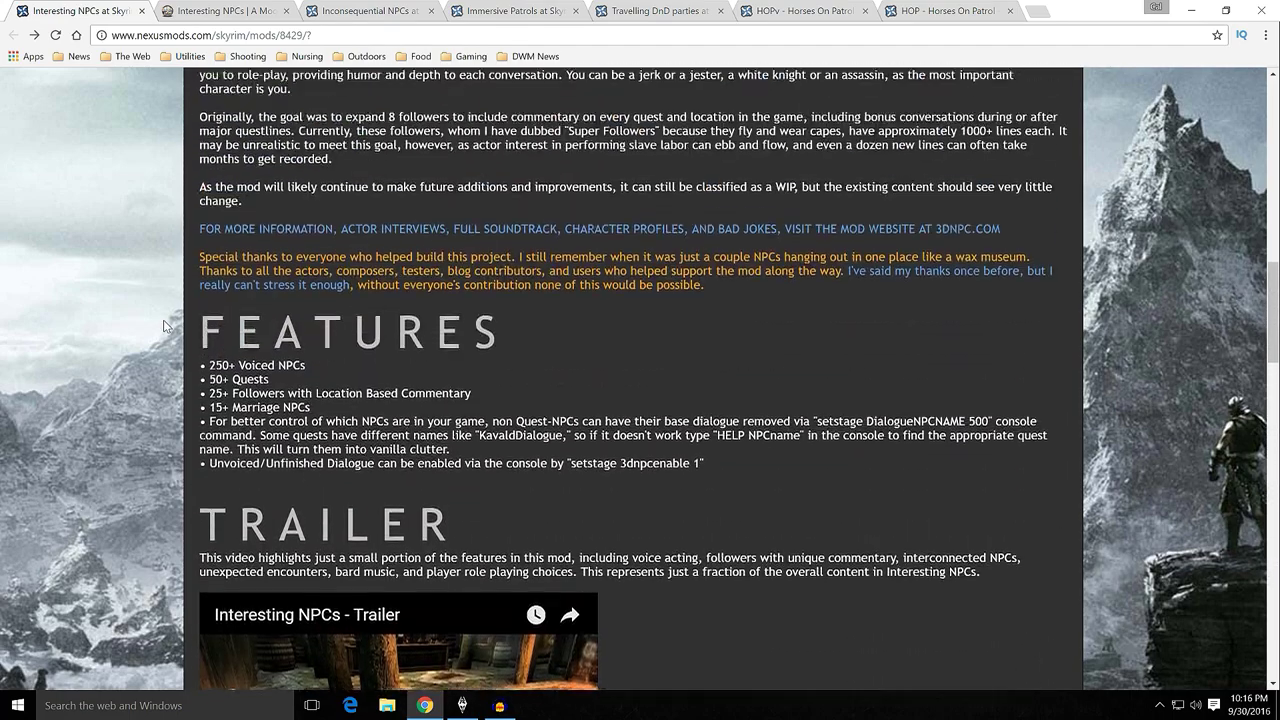
{"action": "scroll", "coordinate": [164, 319], "scroll_direction": "up", "scroll_amount": 6}
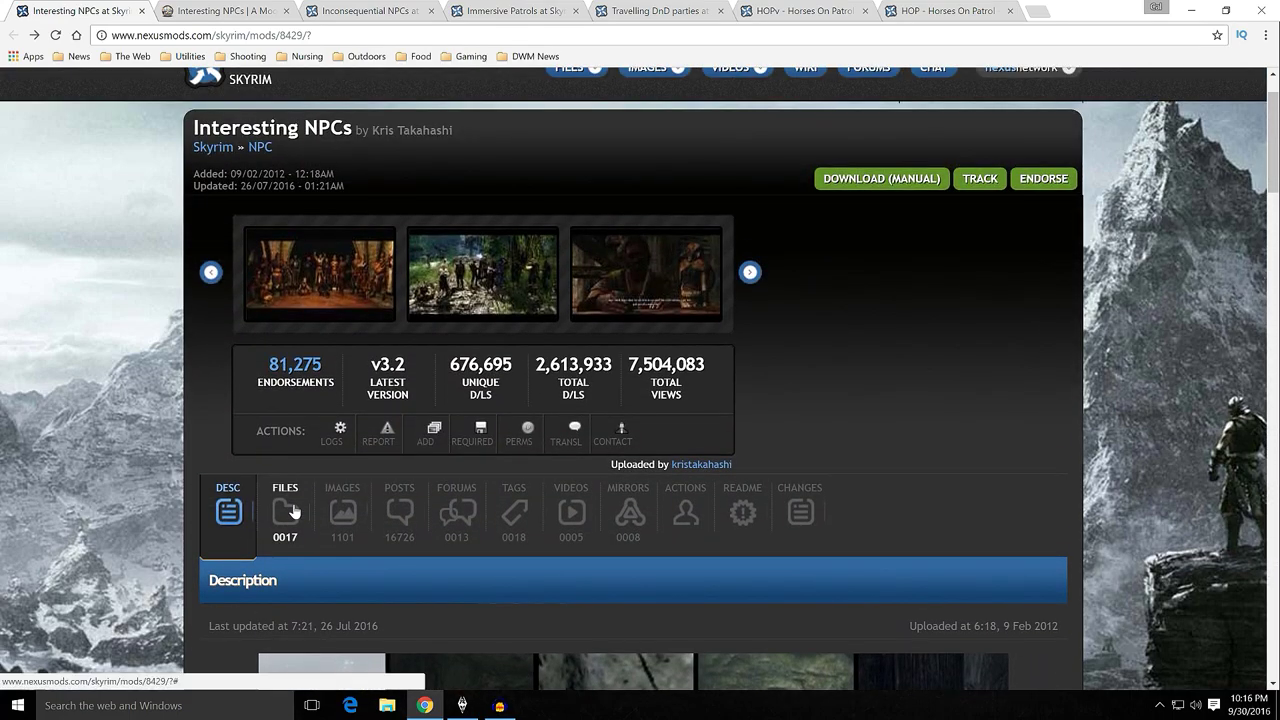
{"action": "left_click", "coordinate": [293, 512]}
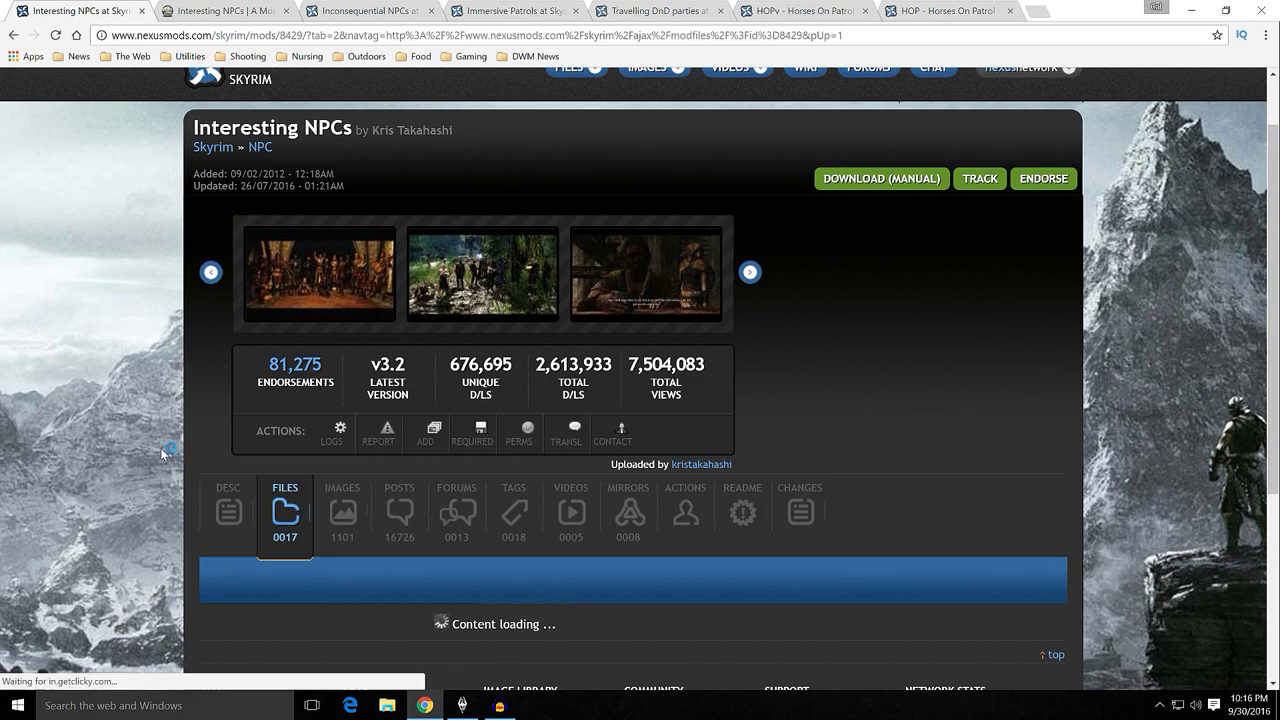
Browse the main file, the v3.10 to v3.20 update, and the Hearthfire and Dawnguard optional files
{"action": "scroll", "coordinate": [175, 437], "scroll_direction": "down", "scroll_amount": 3}
{"action": "scroll", "coordinate": [174, 433], "scroll_direction": "down", "scroll_amount": 2}
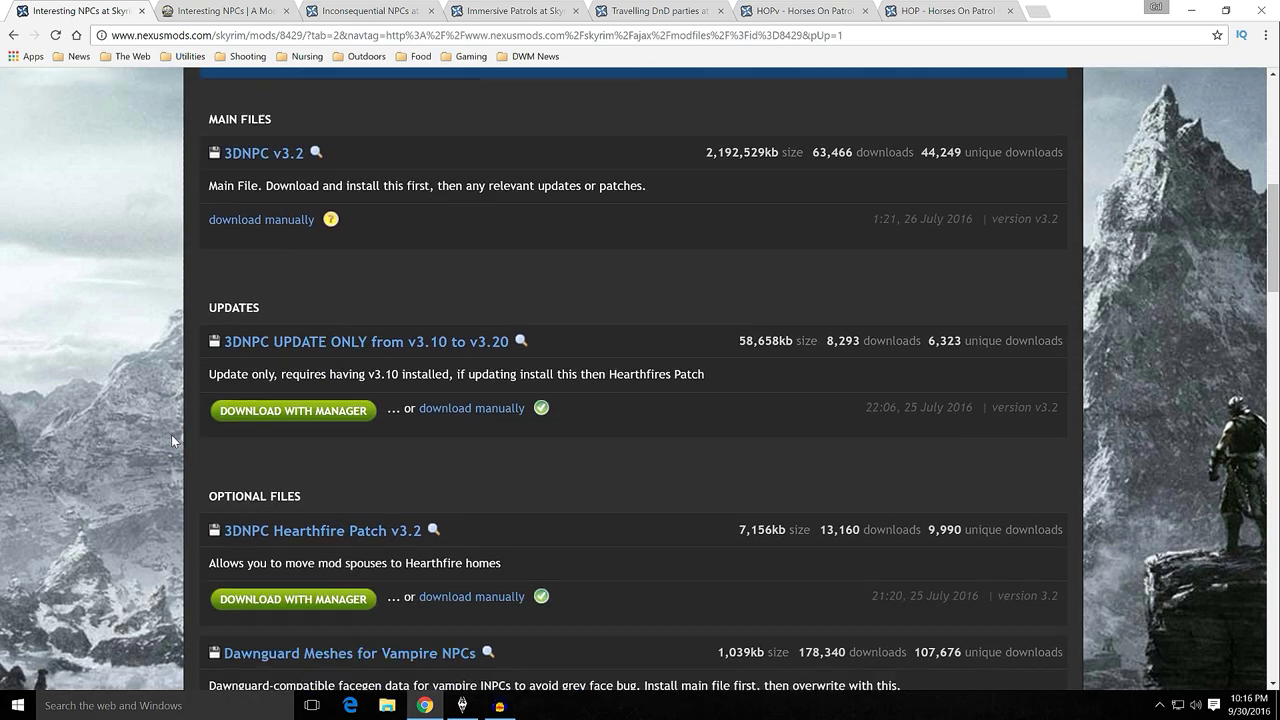
{"action": "scroll", "coordinate": [166, 432], "scroll_direction": "up", "scroll_amount": 1}
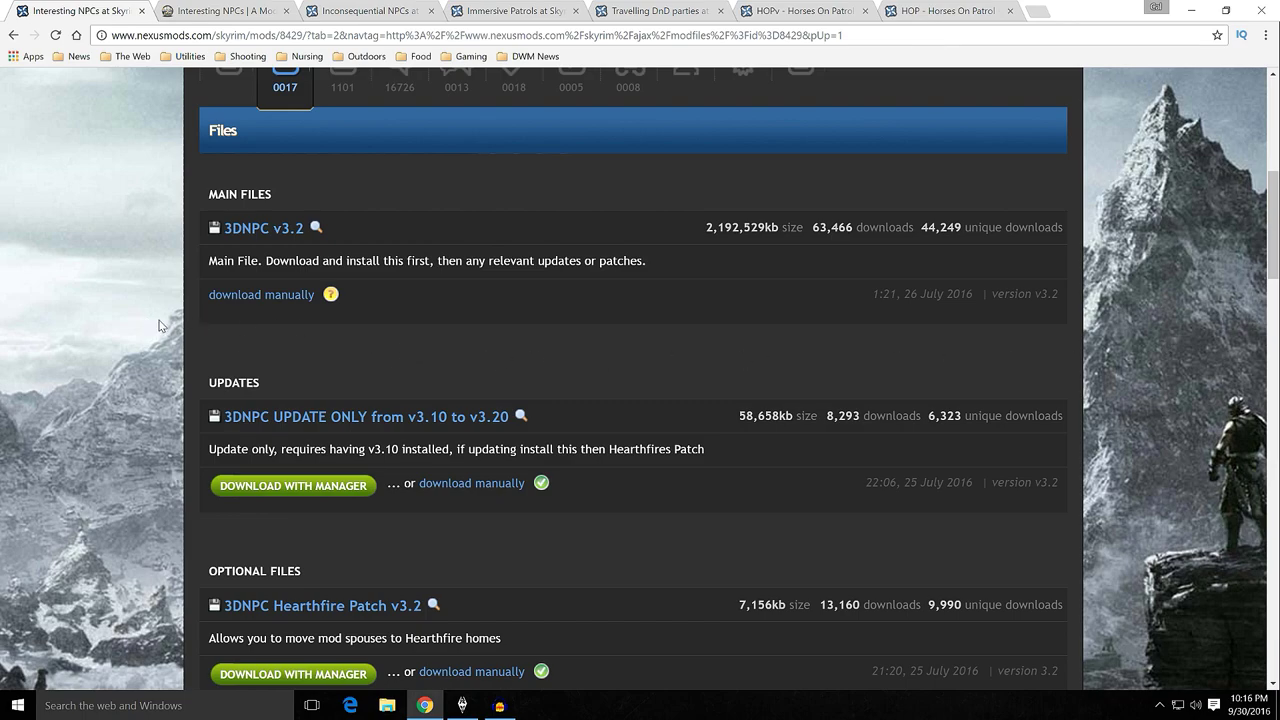
{"action": "scroll", "coordinate": [159, 322], "scroll_direction": "down", "scroll_amount": 2}
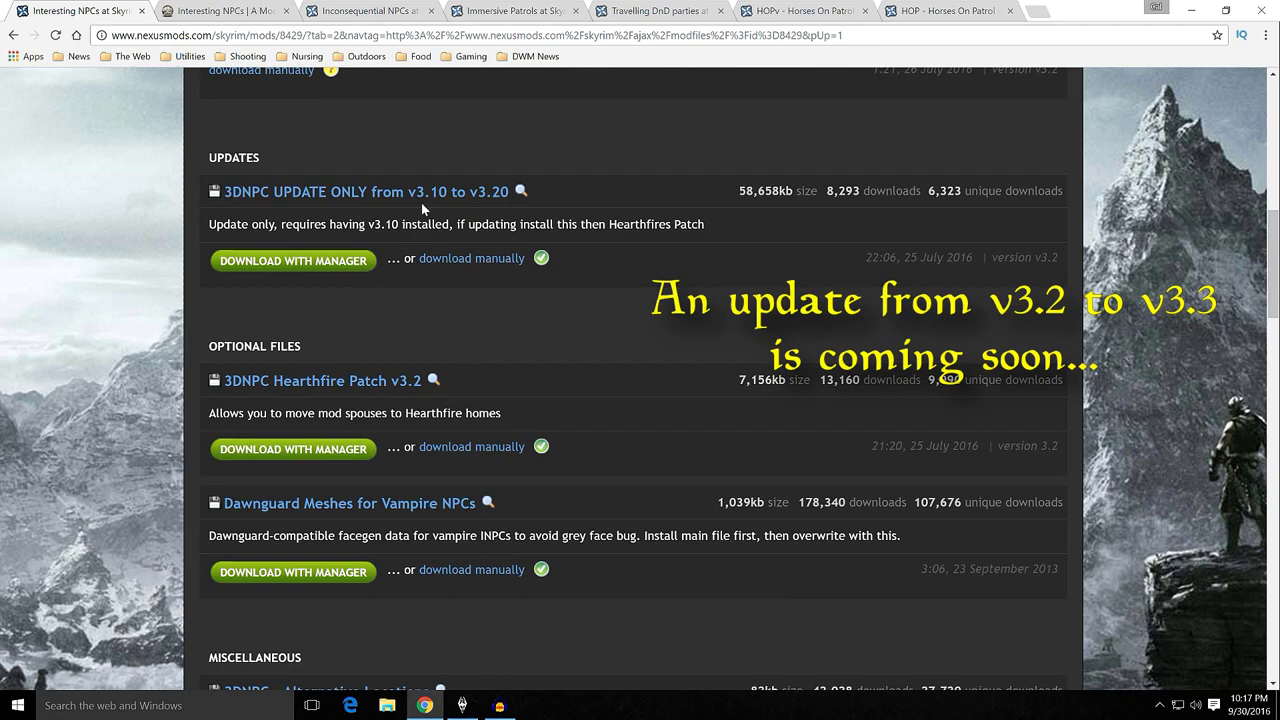
{"action": "scroll", "coordinate": [440, 215], "scroll_direction": "up", "scroll_amount": 2}
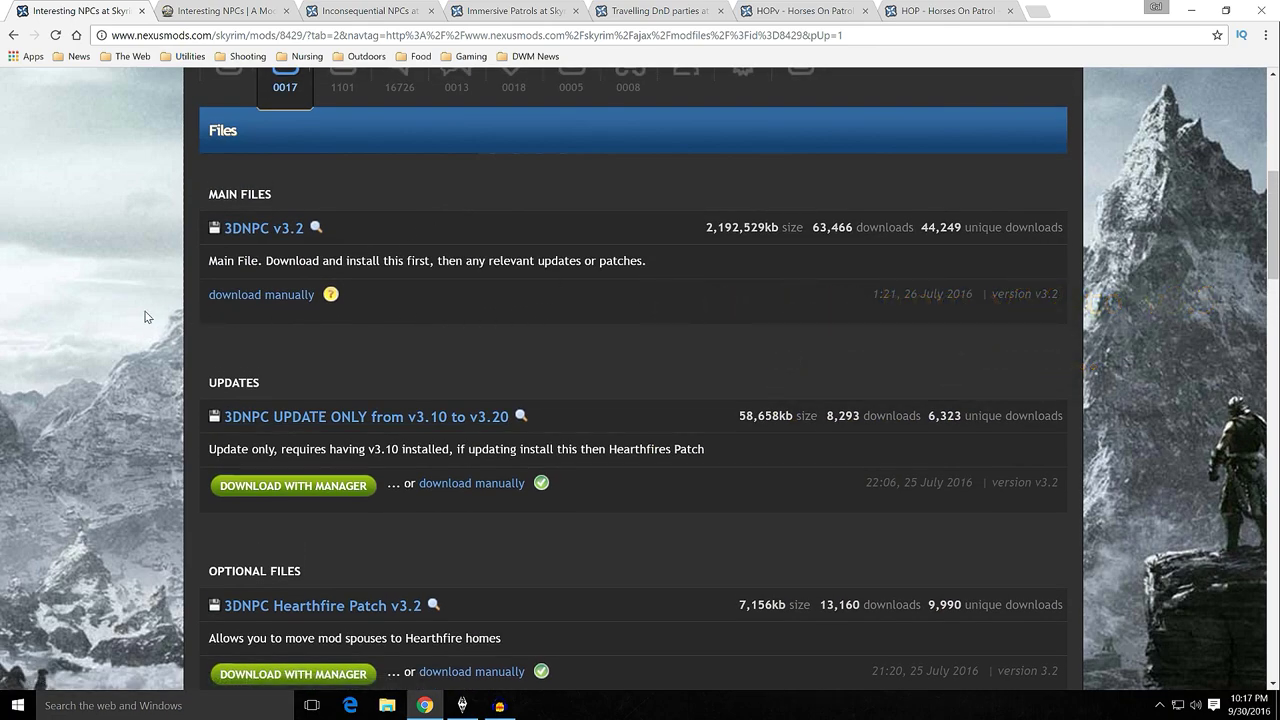
{"action": "scroll", "coordinate": [172, 346], "scroll_direction": "down", "scroll_amount": 3}
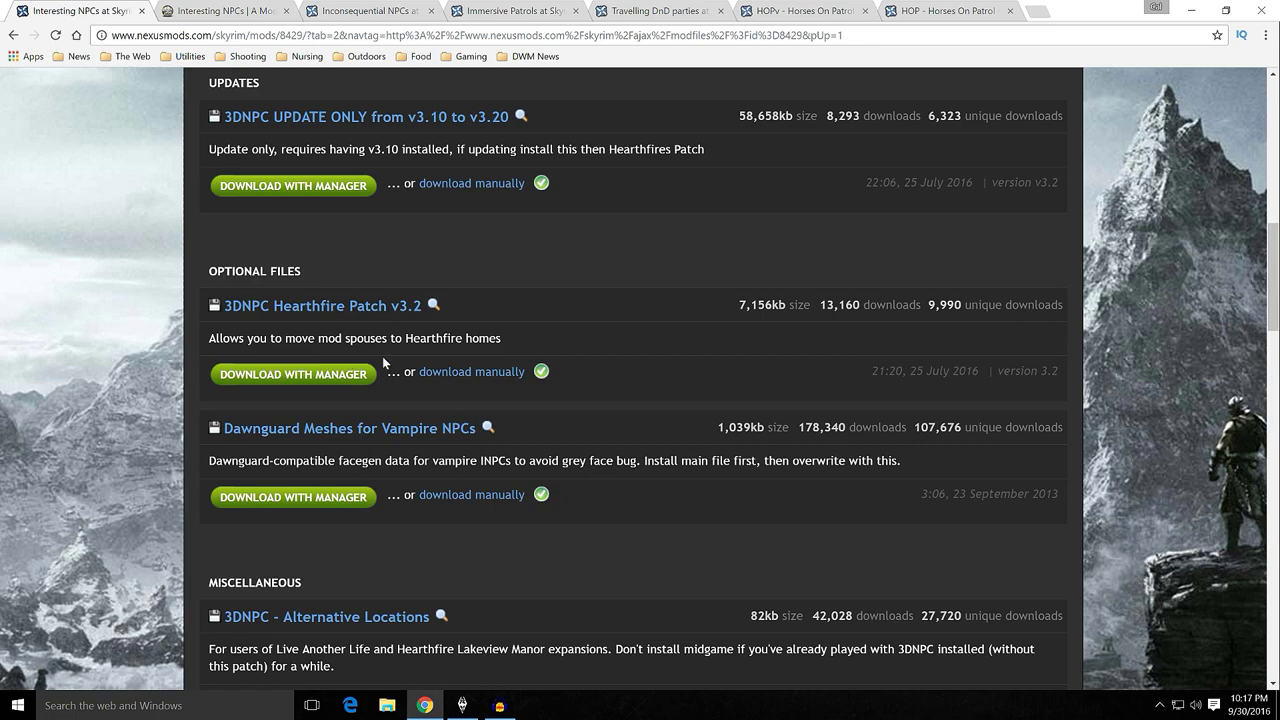
{"action": "scroll", "coordinate": [184, 330], "scroll_direction": "down", "scroll_amount": 3}
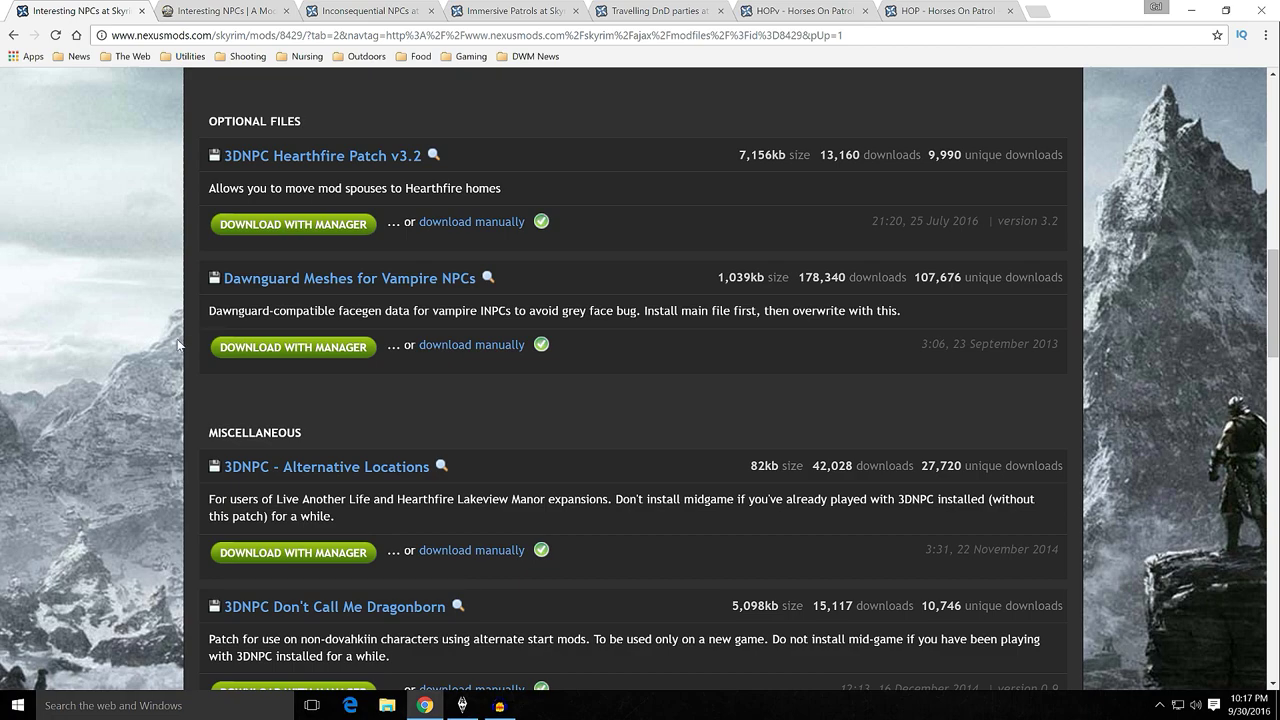
{"action": "scroll", "coordinate": [180, 348], "scroll_direction": "down", "scroll_amount": 3}
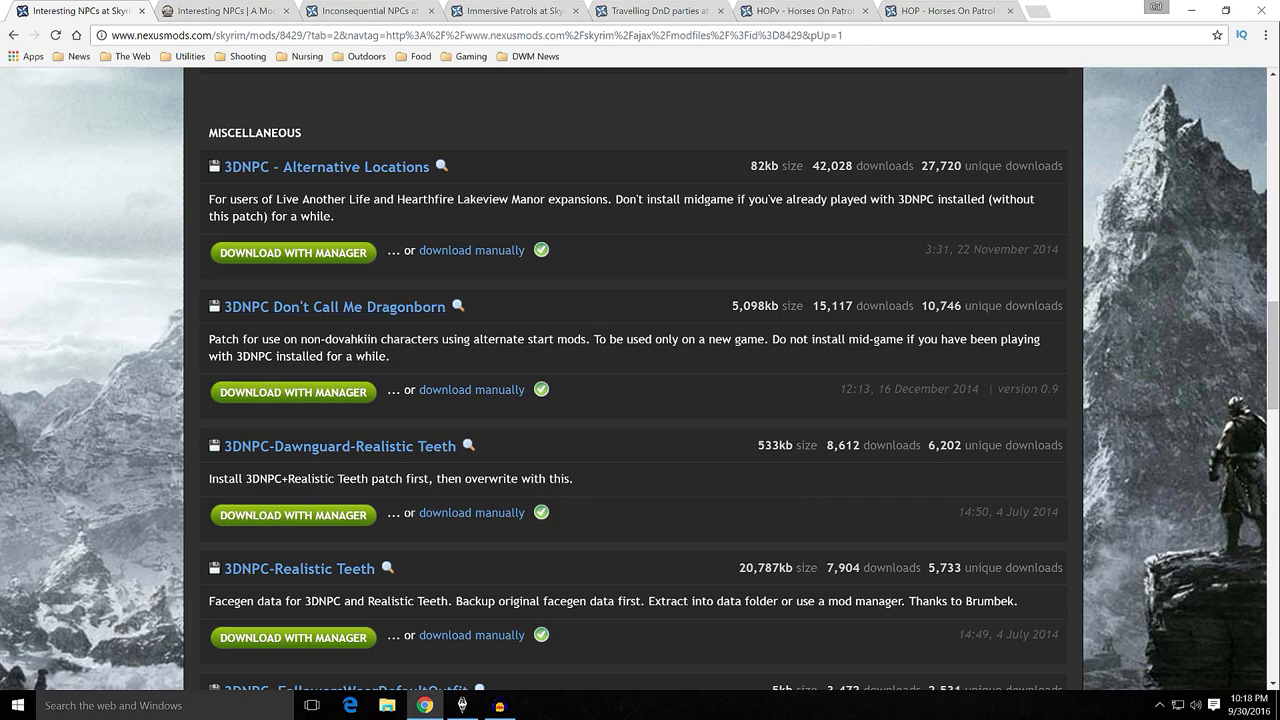
{"action": "scroll", "coordinate": [177, 383], "scroll_direction": "down", "scroll_amount": 3}
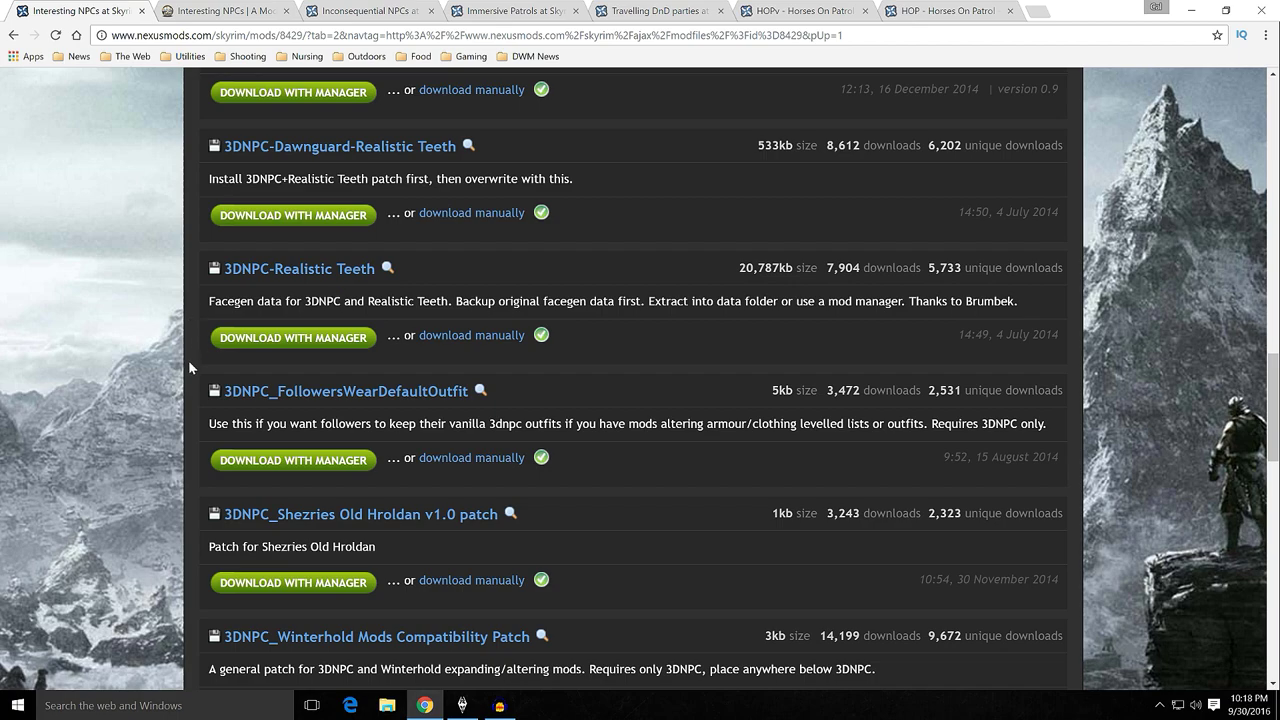
{"action": "scroll", "coordinate": [189, 367], "scroll_direction": "down", "scroll_amount": 2}
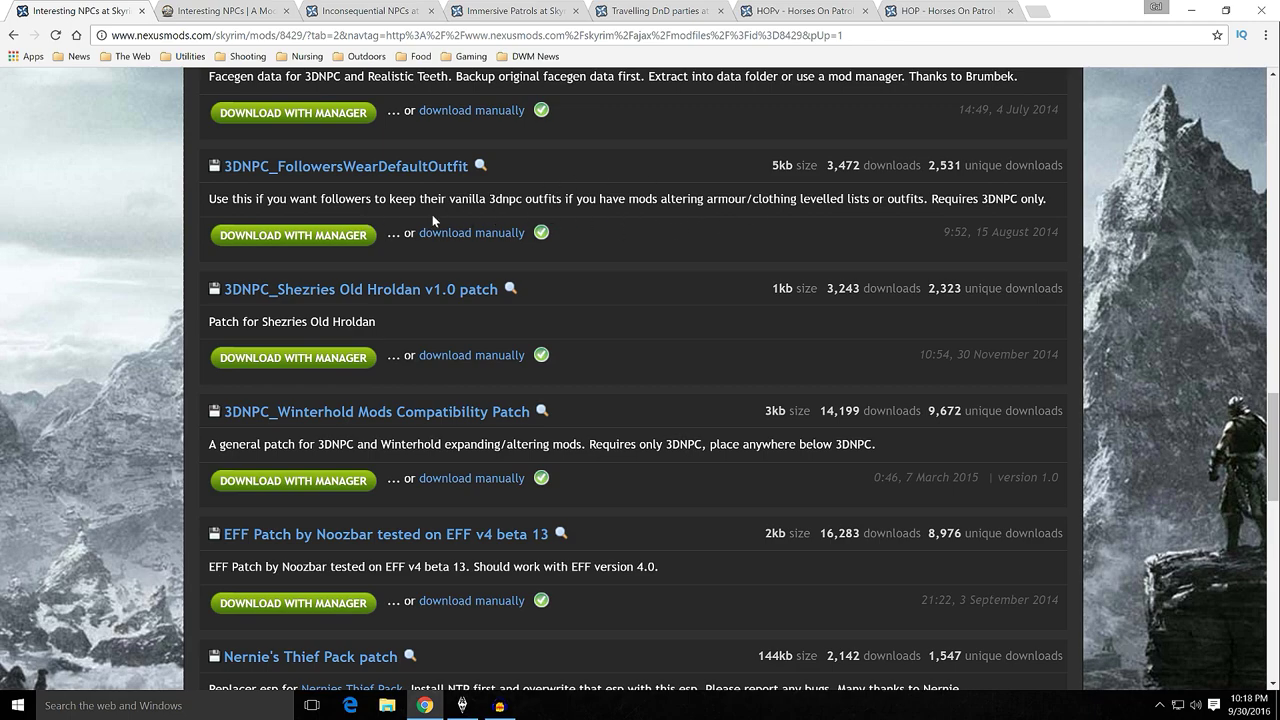
{"action": "scroll", "coordinate": [164, 368], "scroll_direction": "down", "scroll_amount": 2}
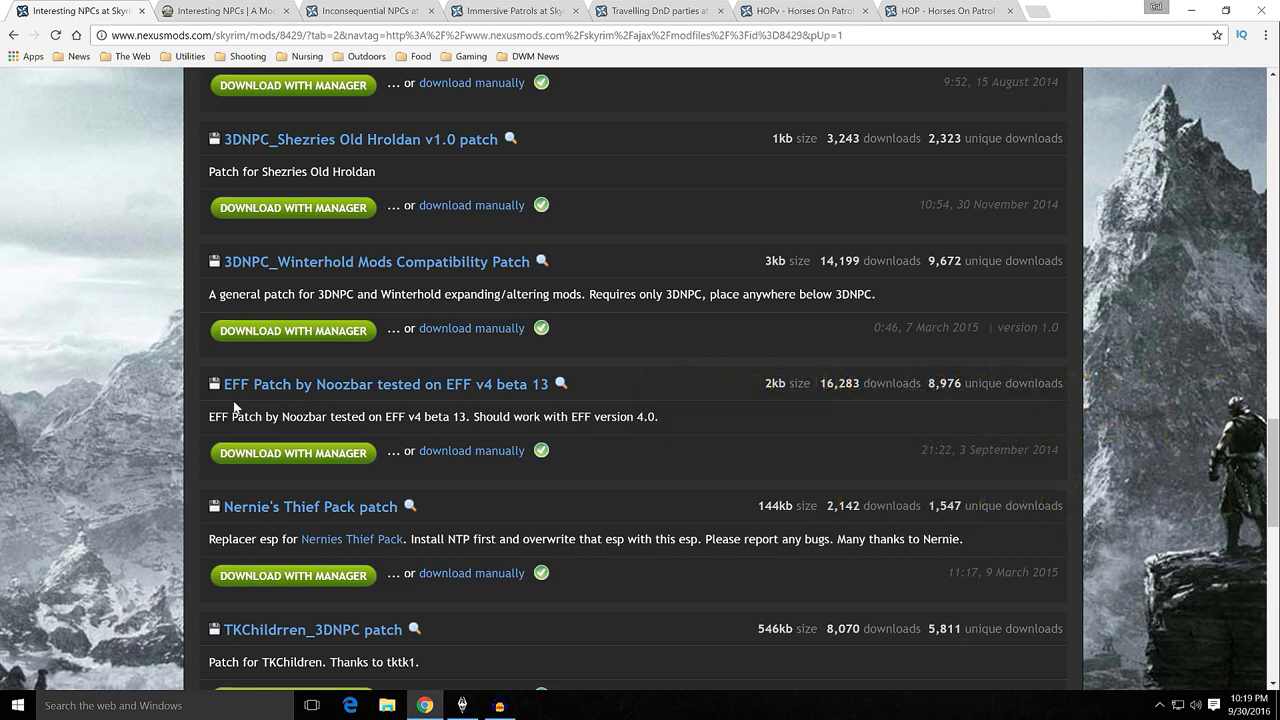
{"action": "scroll", "coordinate": [287, 215], "scroll_direction": "down", "scroll_amount": 3}
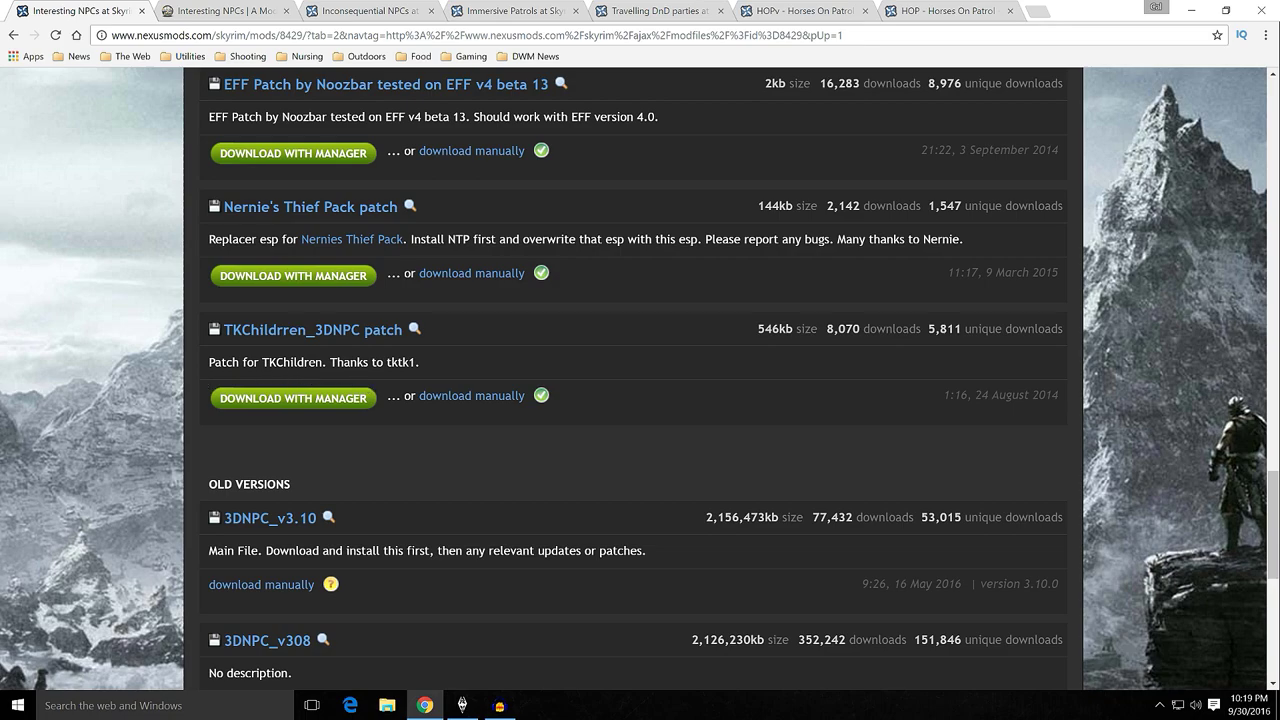
{"action": "scroll", "coordinate": [180, 380], "scroll_direction": "up", "scroll_amount": 2}
{"action": "scroll", "coordinate": [180, 380], "scroll_direction": "up", "scroll_amount": 3}
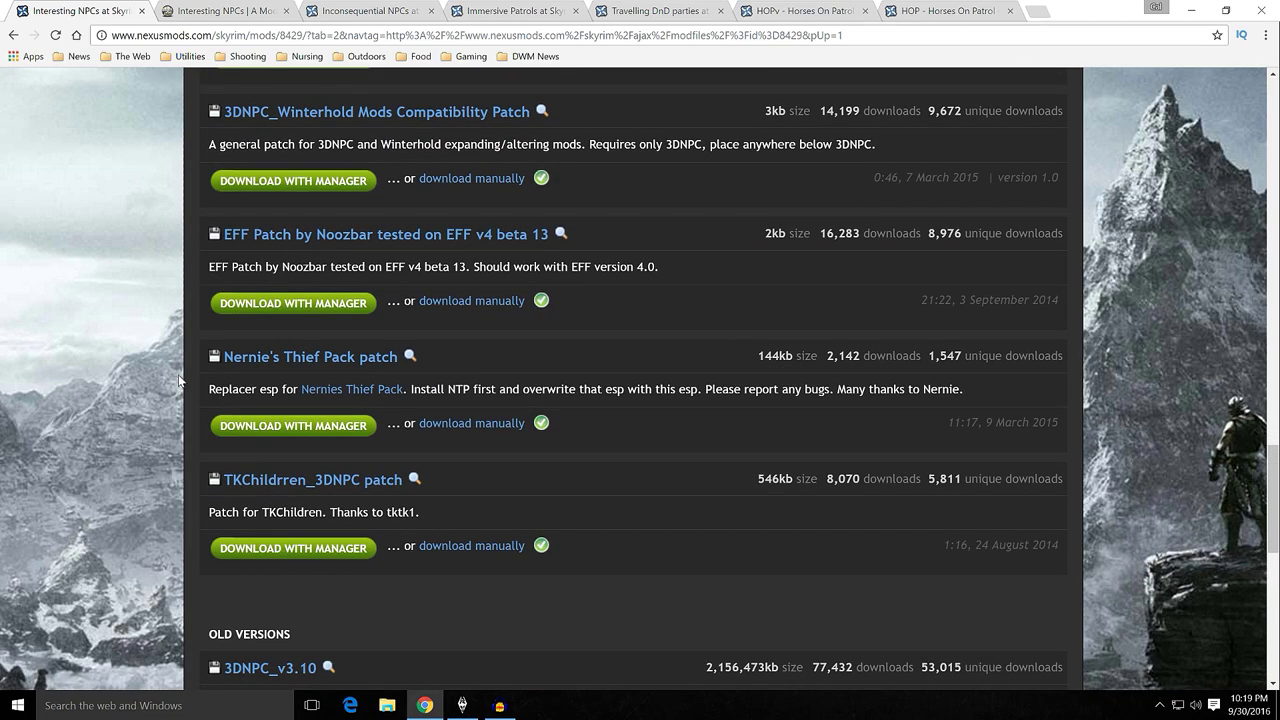
{"action": "scroll", "coordinate": [180, 380], "scroll_direction": "up", "scroll_amount": 3}
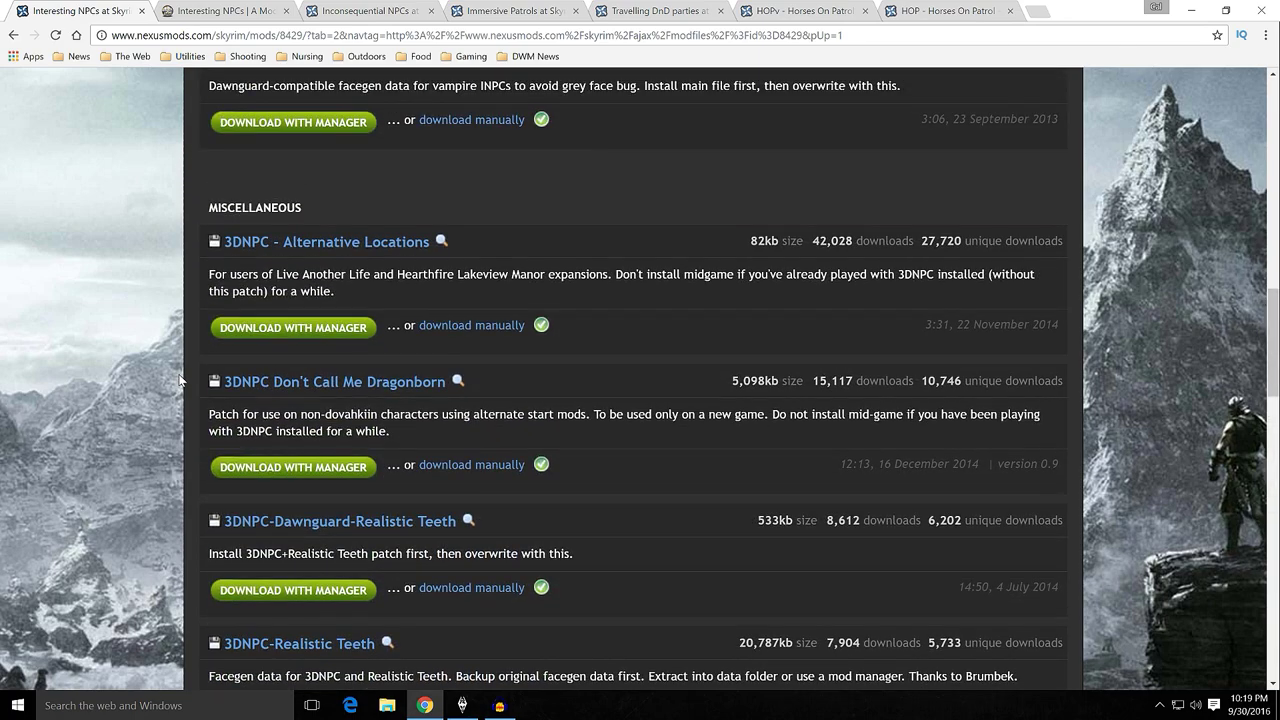
{"action": "scroll", "coordinate": [180, 380], "scroll_direction": "down", "scroll_amount": 1}
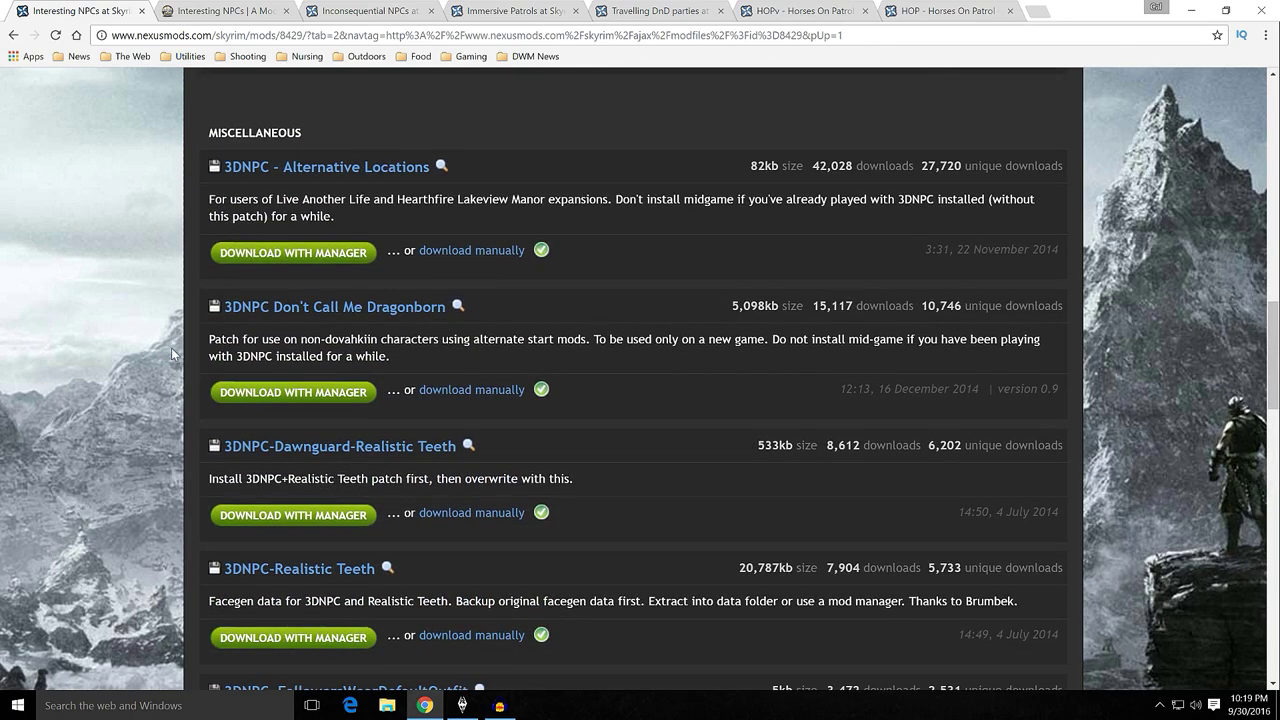
{"action": "scroll", "coordinate": [173, 352], "scroll_direction": "up", "scroll_amount": 2}
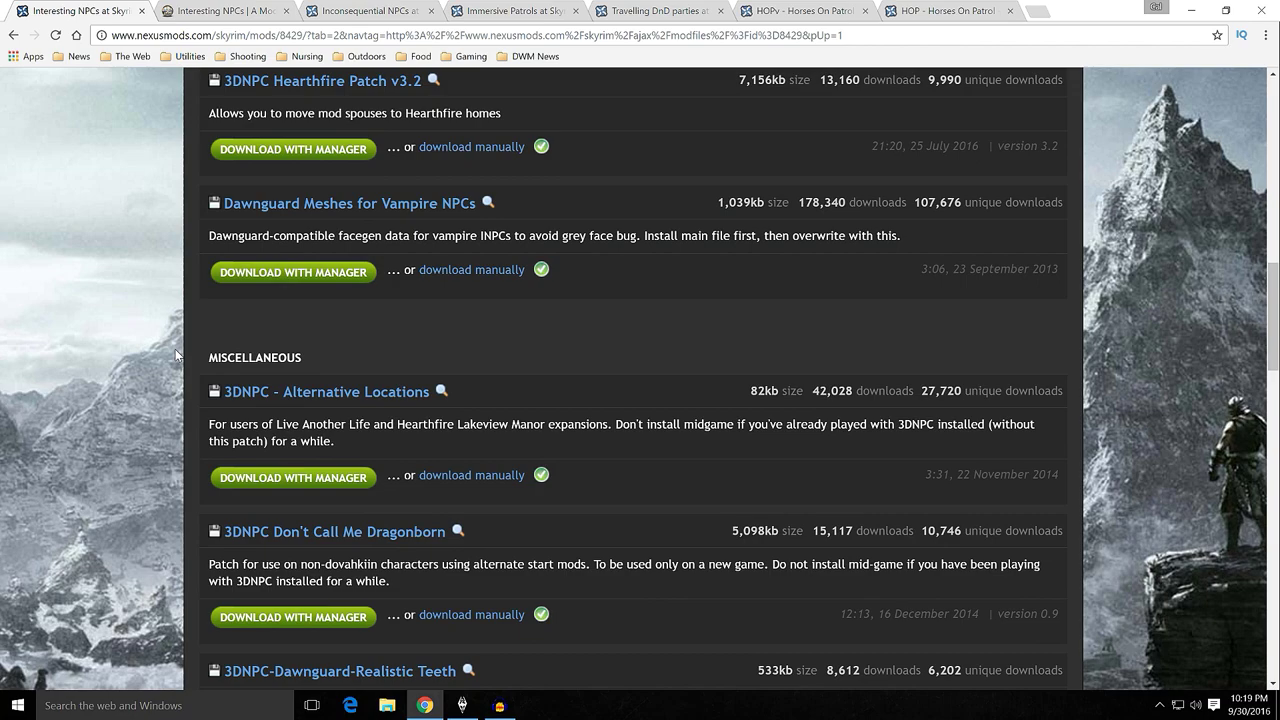
{"action": "scroll", "coordinate": [176, 355], "scroll_direction": "up", "scroll_amount": 2}
{"action": "scroll", "coordinate": [176, 355], "scroll_direction": "up", "scroll_amount": 10}
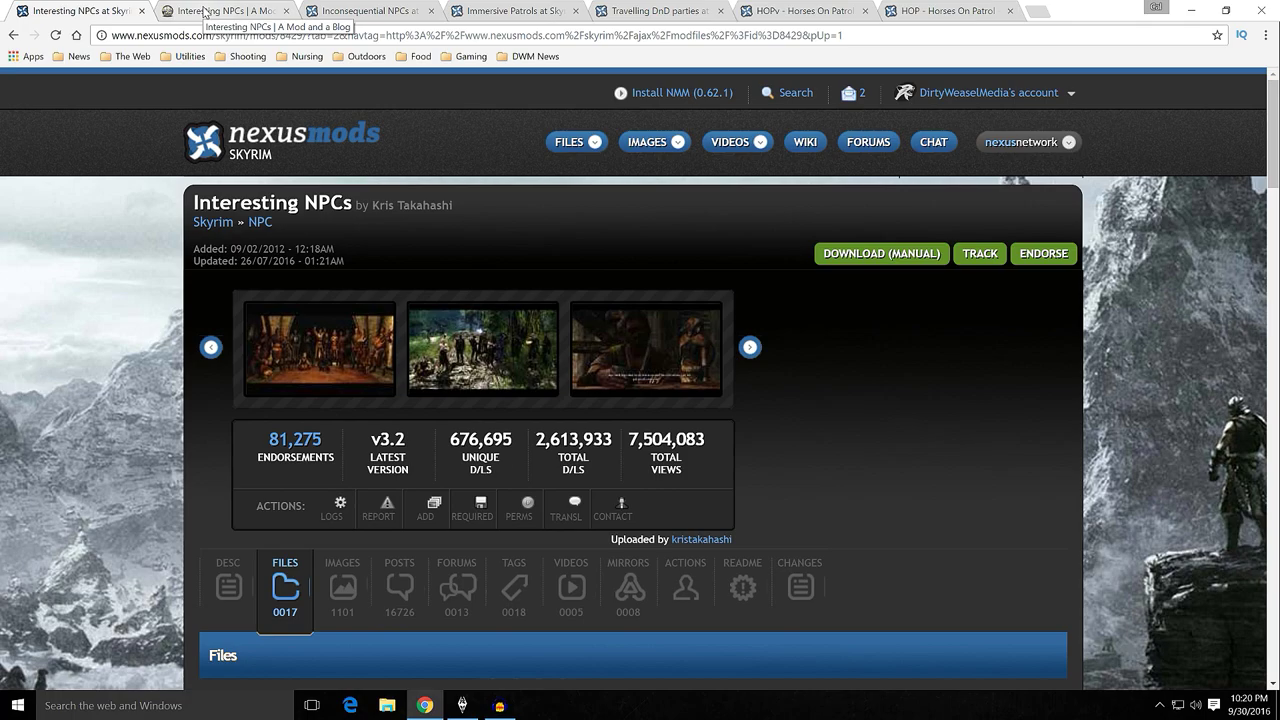
{"action": "left_click", "coordinate": [205, 12]}
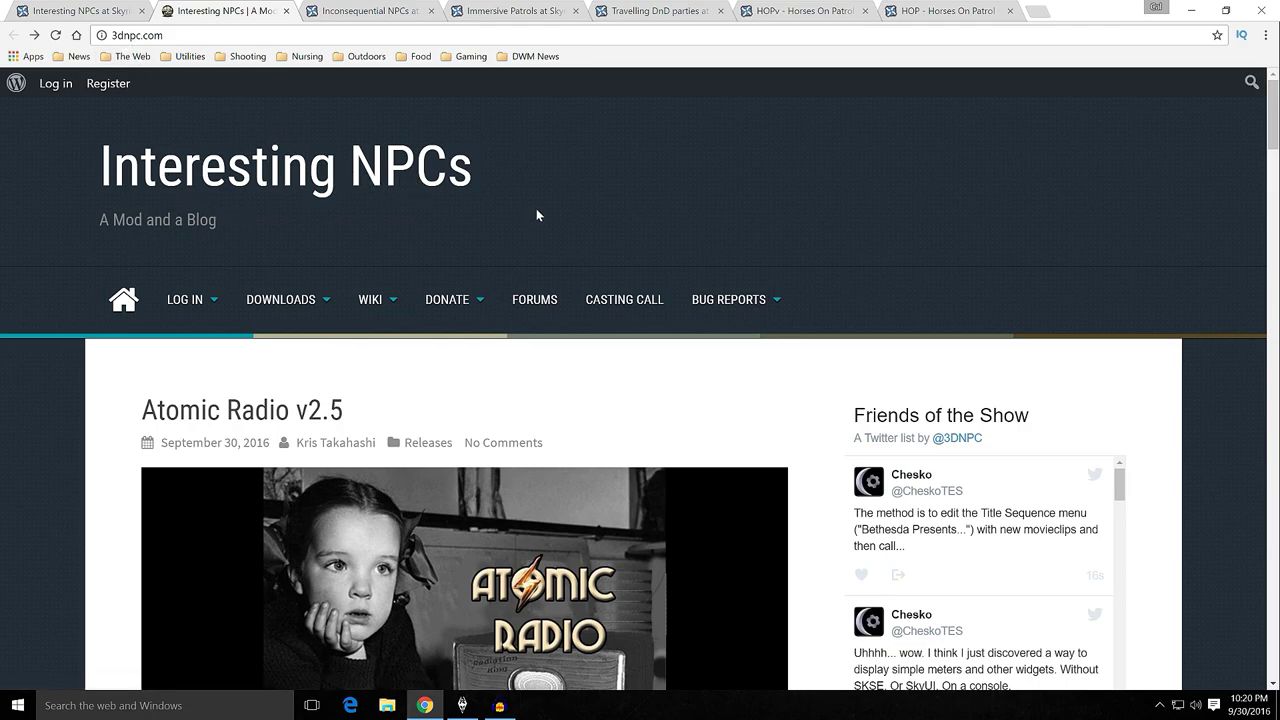
Open the Skyrim Interesting NPCs page from the 3dnpc.com WIKI menu
{"action": "scroll", "coordinate": [770, 260], "scroll_direction": "down", "scroll_amount": 3}
{"action": "scroll", "coordinate": [834, 330], "scroll_direction": "down", "scroll_amount": 2}
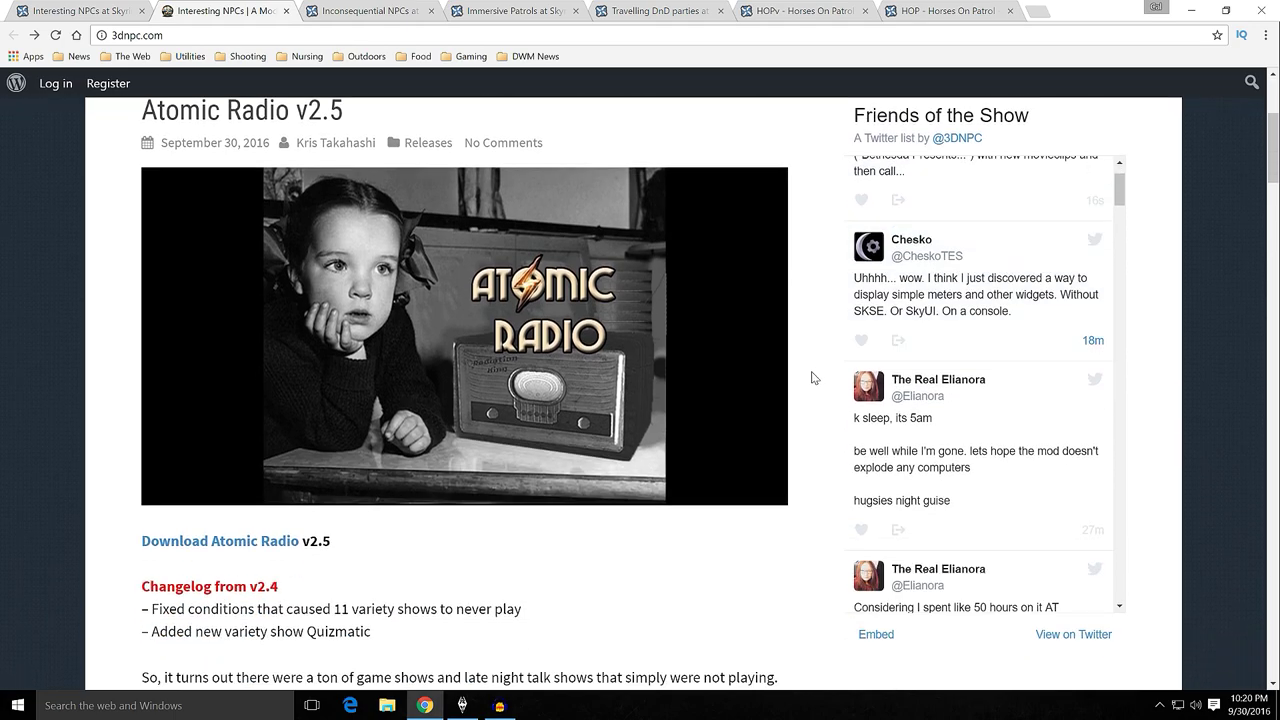
{"action": "scroll", "coordinate": [812, 378], "scroll_direction": "up", "scroll_amount": 4}
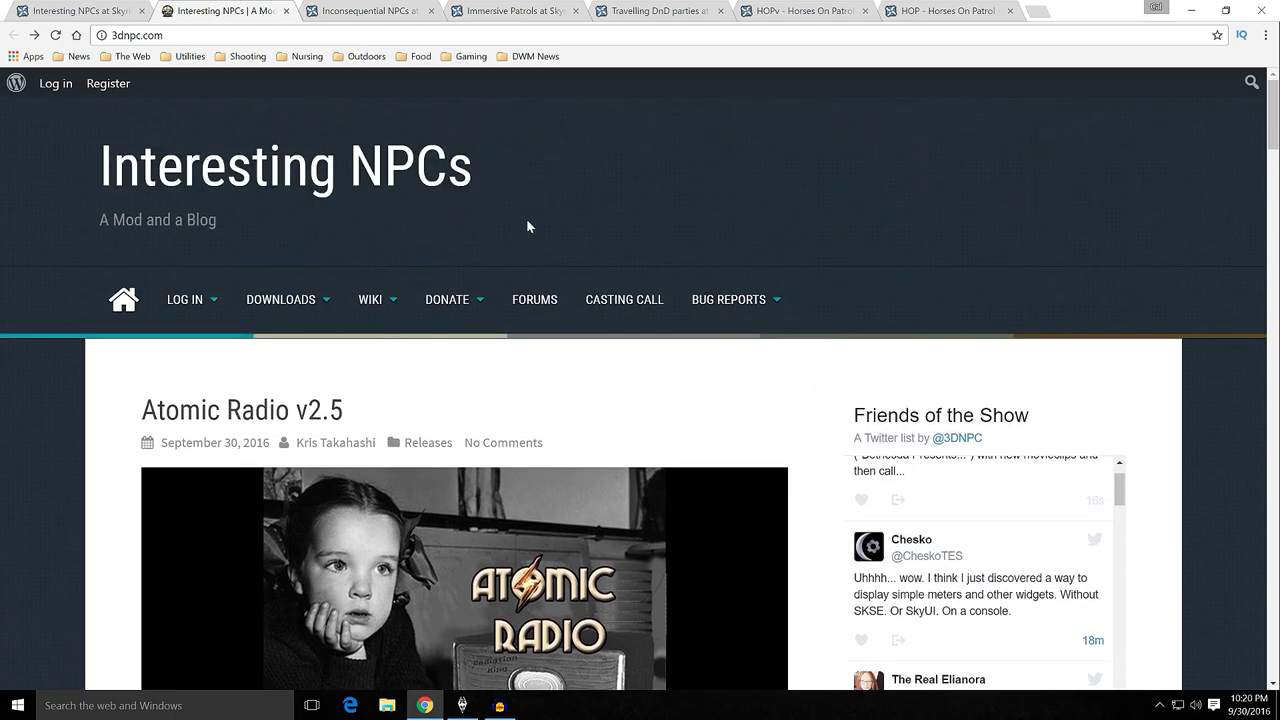
{"action": "scroll", "coordinate": [103, 457], "scroll_direction": "down", "scroll_amount": 2}
{"action": "scroll", "coordinate": [103, 457], "scroll_direction": "up", "scroll_amount": 2}
{"action": "mouse_move", "coordinate": [370, 305]}
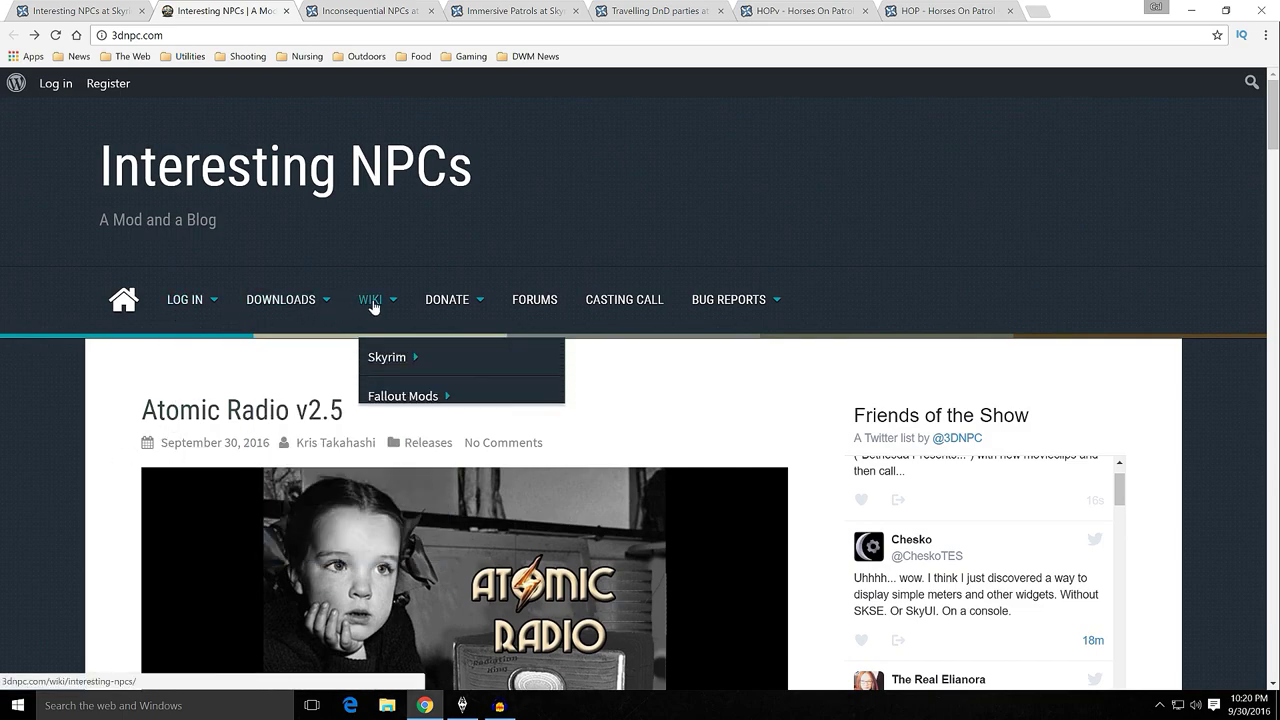
{"action": "mouse_move", "coordinate": [386, 358]}
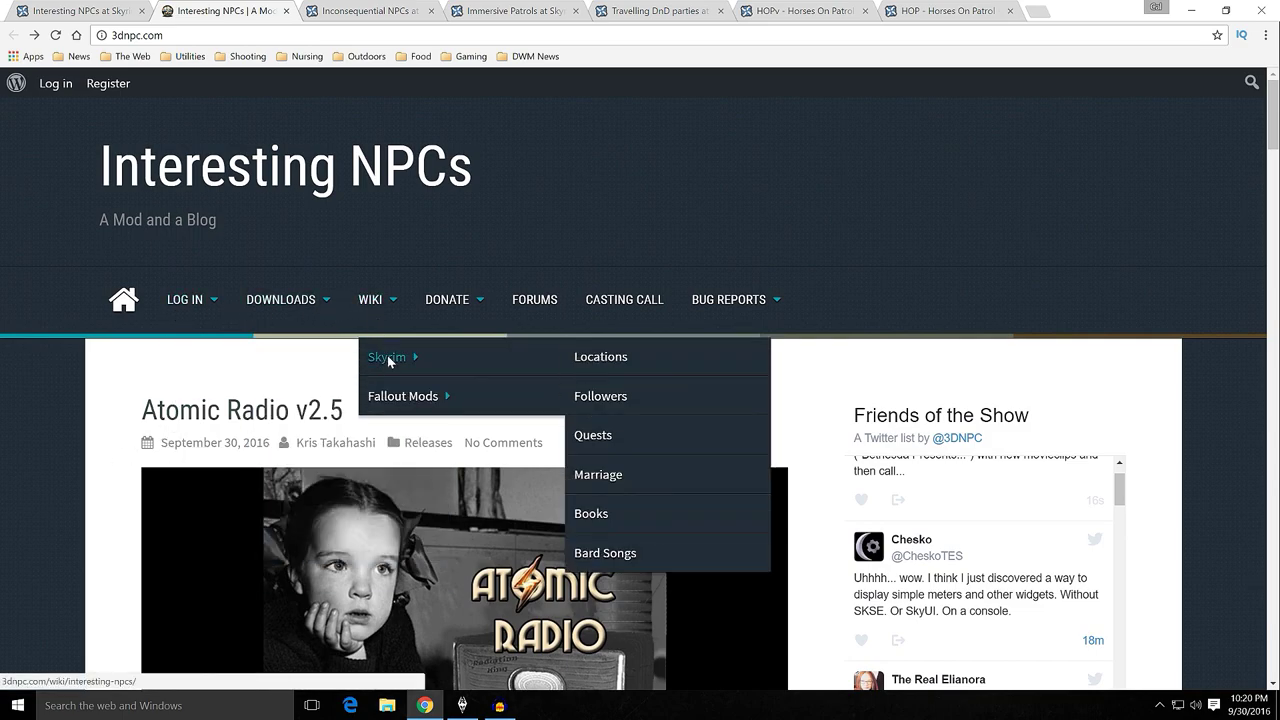
{"action": "left_click", "coordinate": [387, 357]}
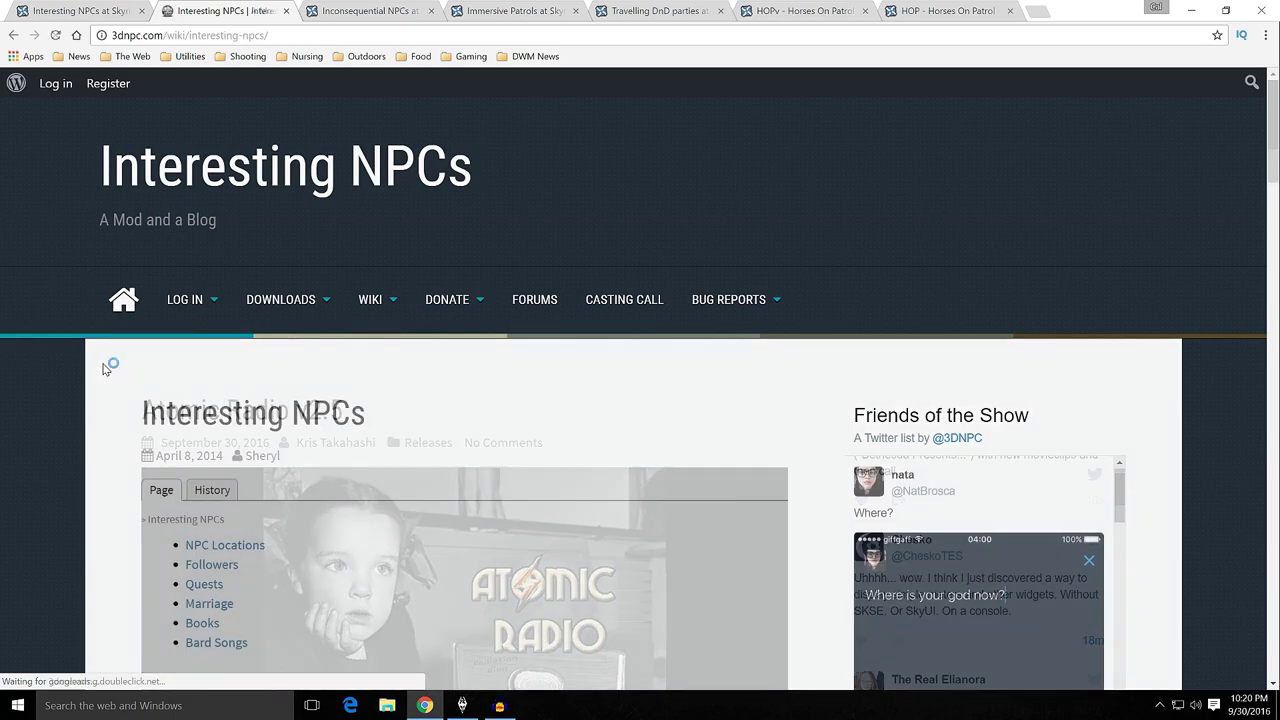
Scroll through the Interesting NPCs wiki page, refreshing it with F5
{"action": "scroll", "coordinate": [105, 363], "scroll_direction": "down", "scroll_amount": 2}
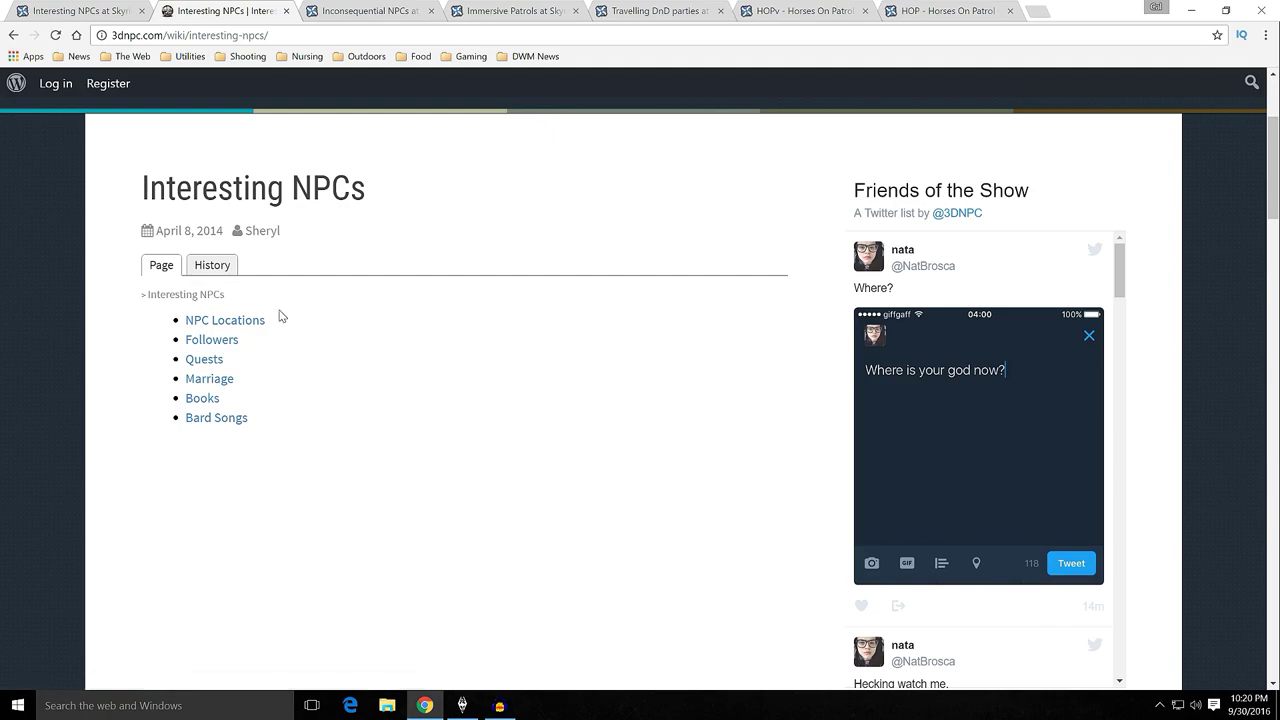
{"action": "key", "text": "F5"}
{"action": "scroll", "coordinate": [320, 355], "scroll_direction": "up", "scroll_amount": 3}
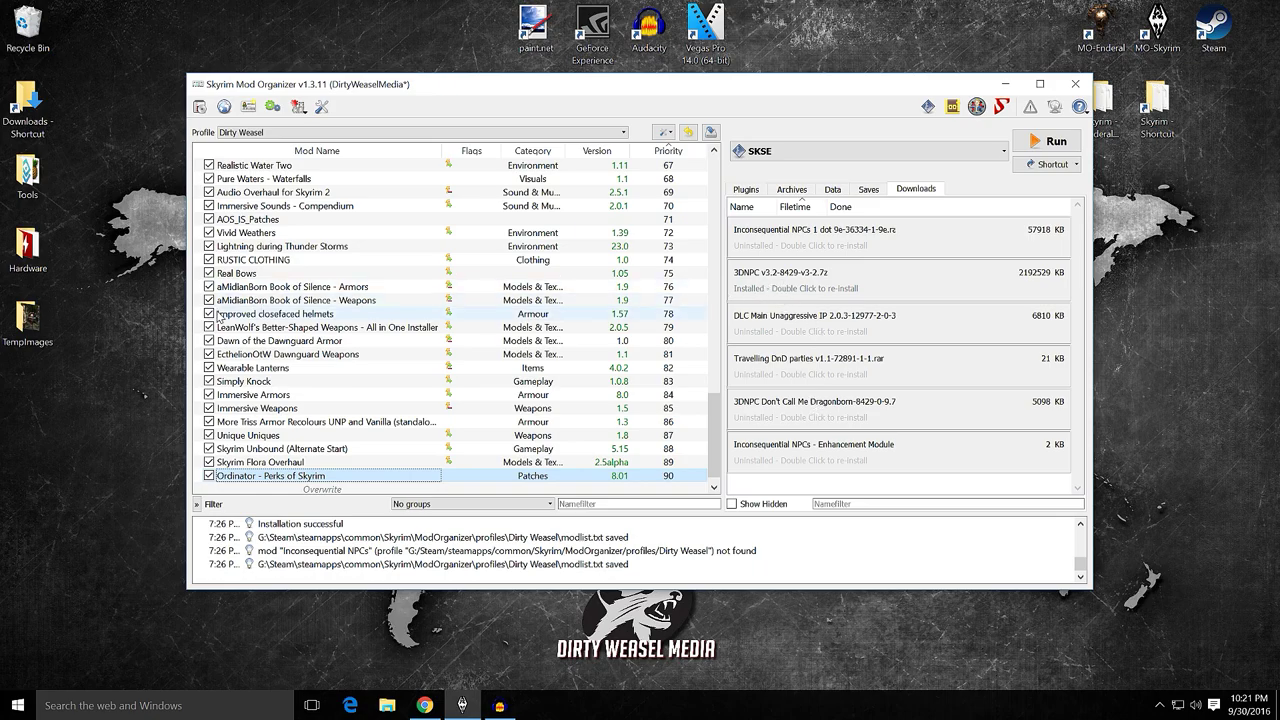
Look over the desktop Downloads folder, then close it
{"action": "double_click", "coordinate": [45, 118]}
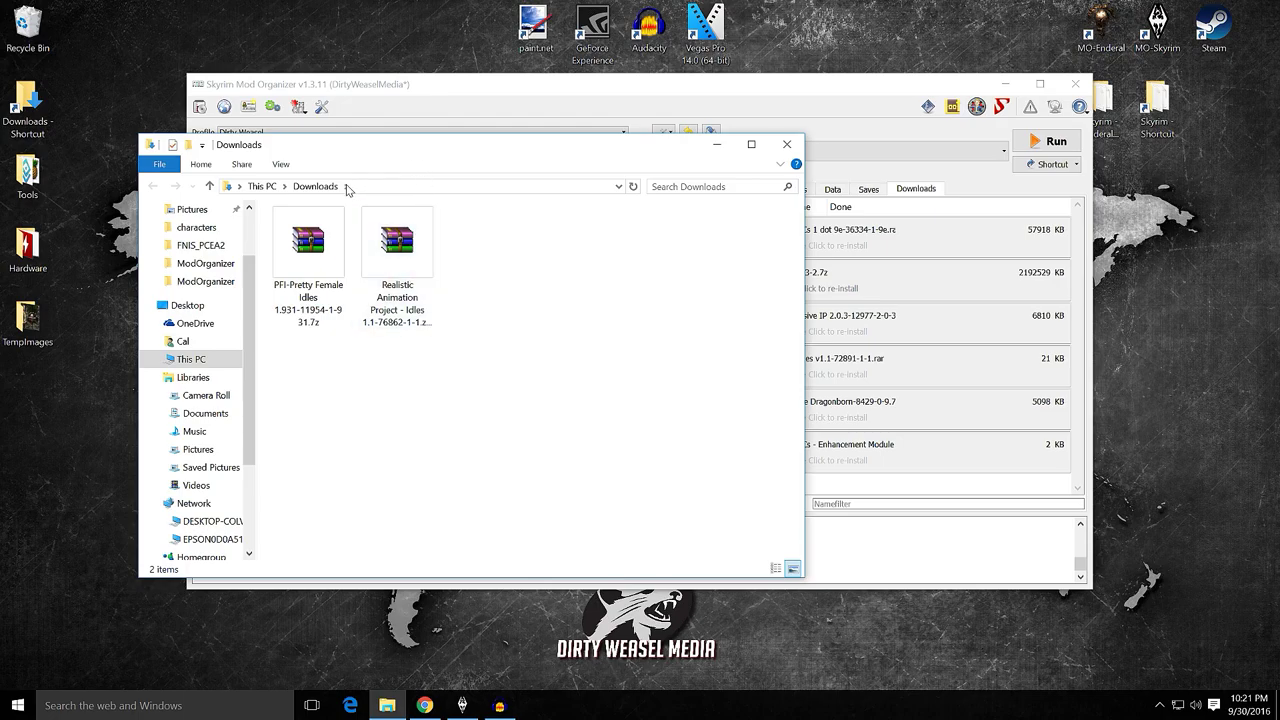
{"action": "left_click_drag", "start_coordinate": [406, 238], "coordinate": [422, 307]}
{"action": "left_click", "coordinate": [787, 144]}
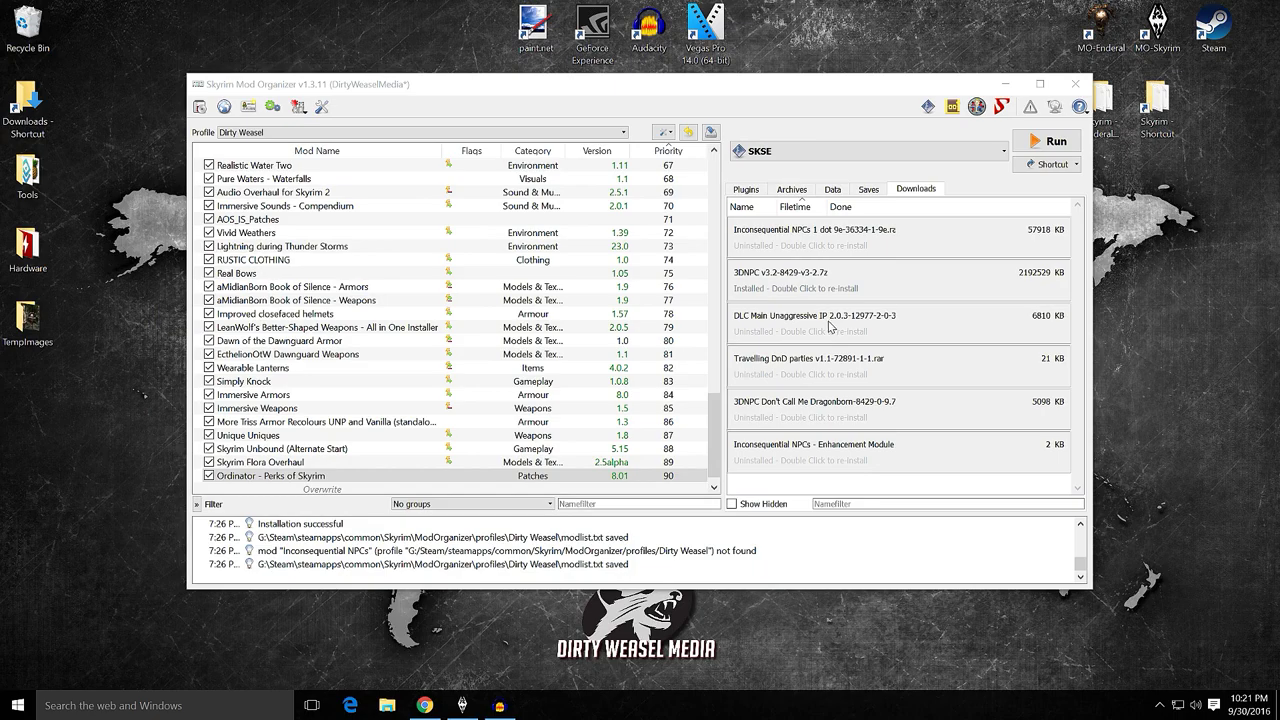
Begin installing the 3DNPC v3.2 archive from Mod Organizer's Downloads tab
{"action": "right_click", "coordinate": [790, 280]}
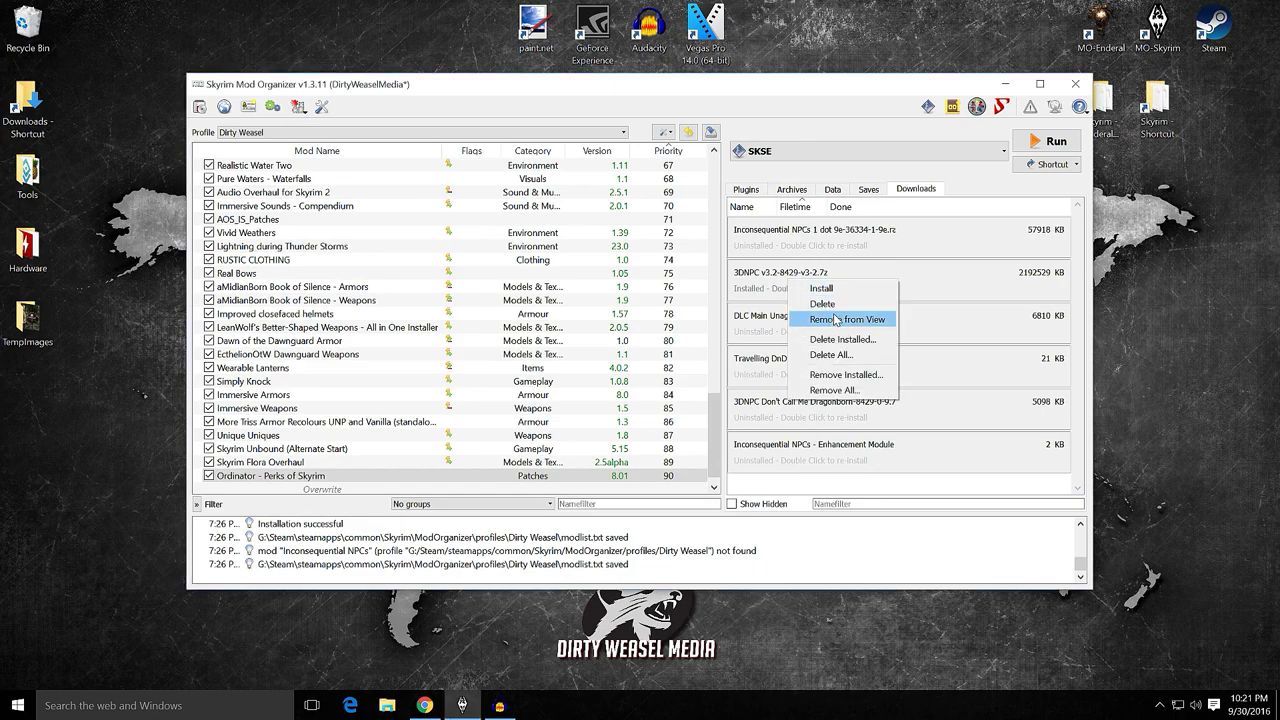
{"action": "left_click", "coordinate": [924, 286]}
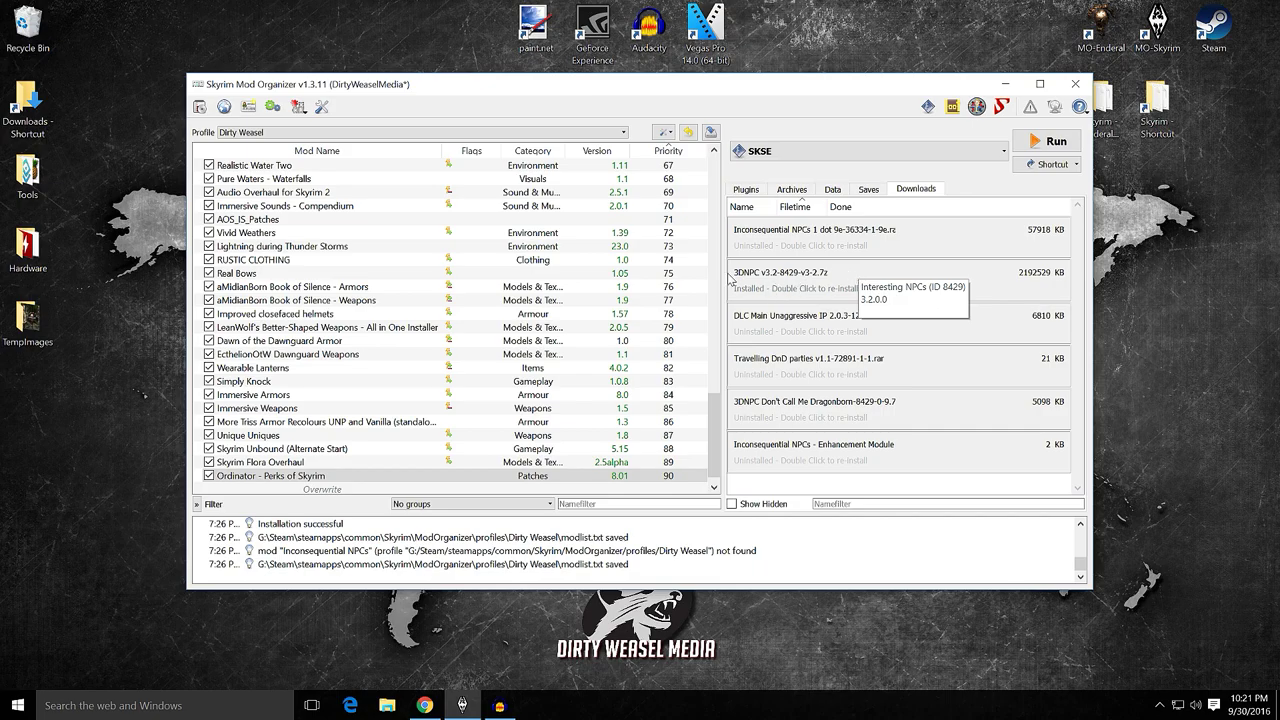
{"action": "double_click", "coordinate": [785, 290]}
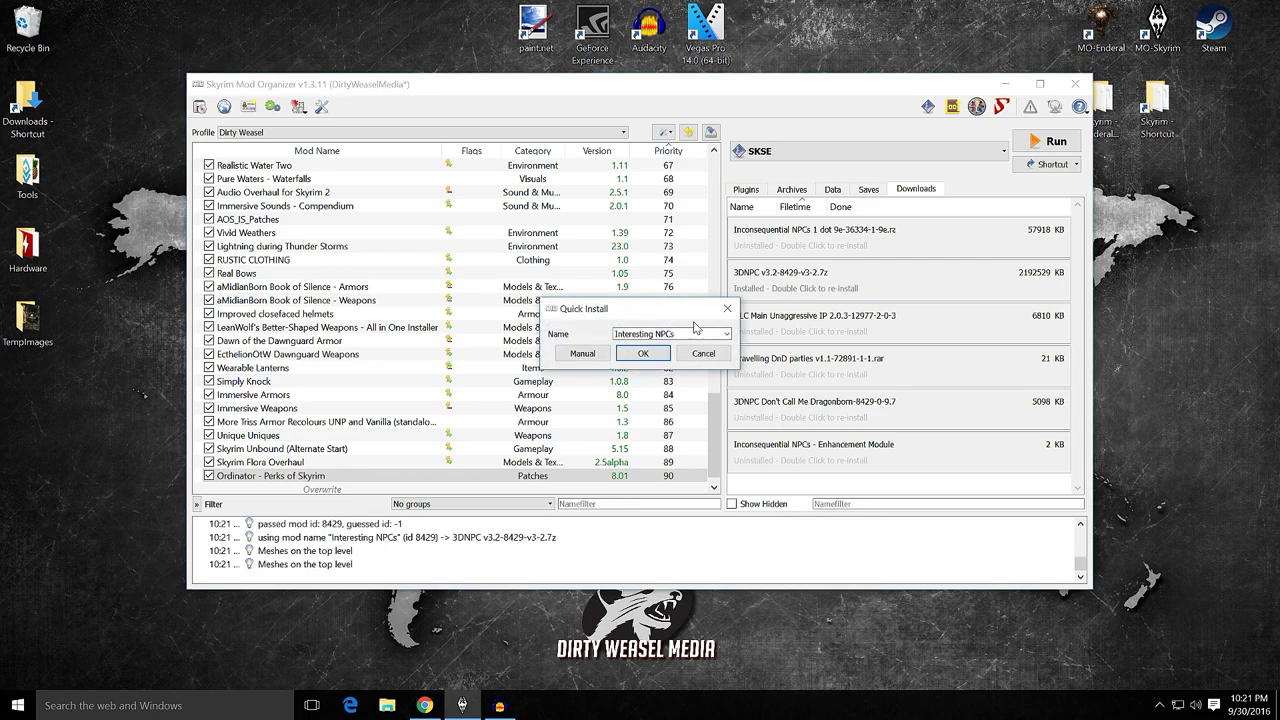
Install the 3DNPC archive manually with the Data folder as the mod's root
{"action": "left_click", "coordinate": [588, 354]}
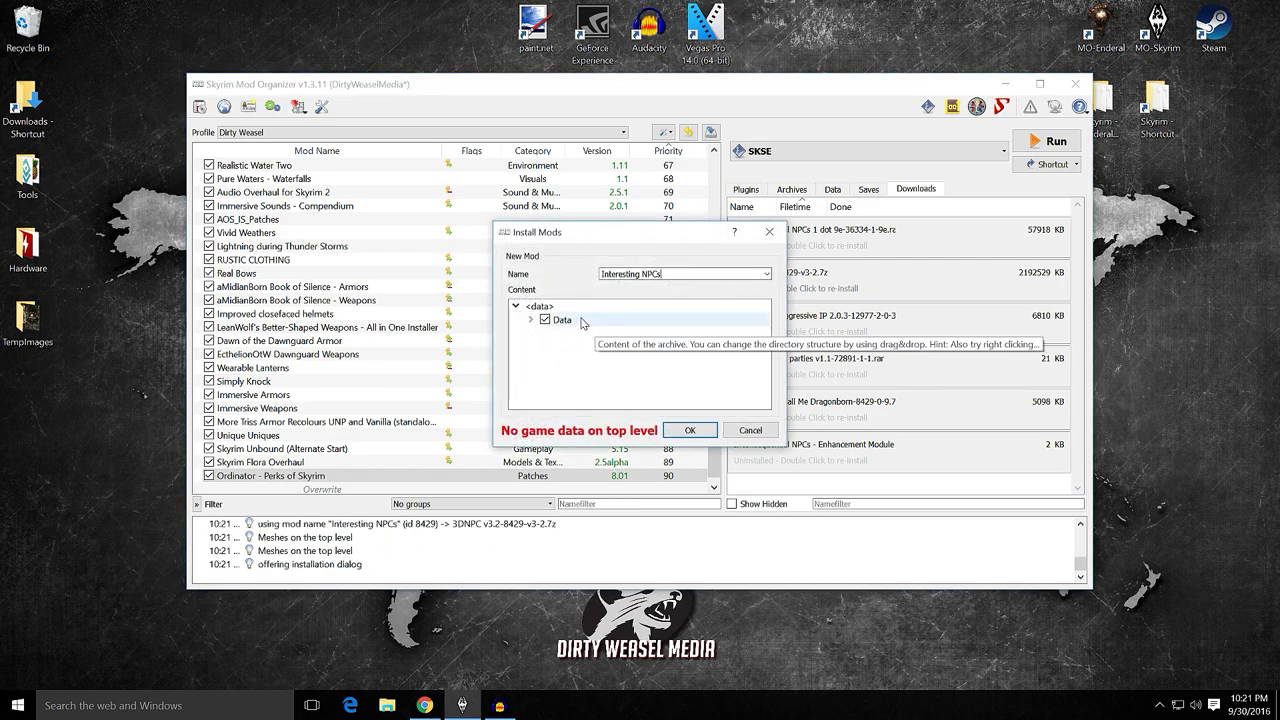
{"action": "right_click", "coordinate": [583, 320]}
{"action": "left_click", "coordinate": [603, 330]}
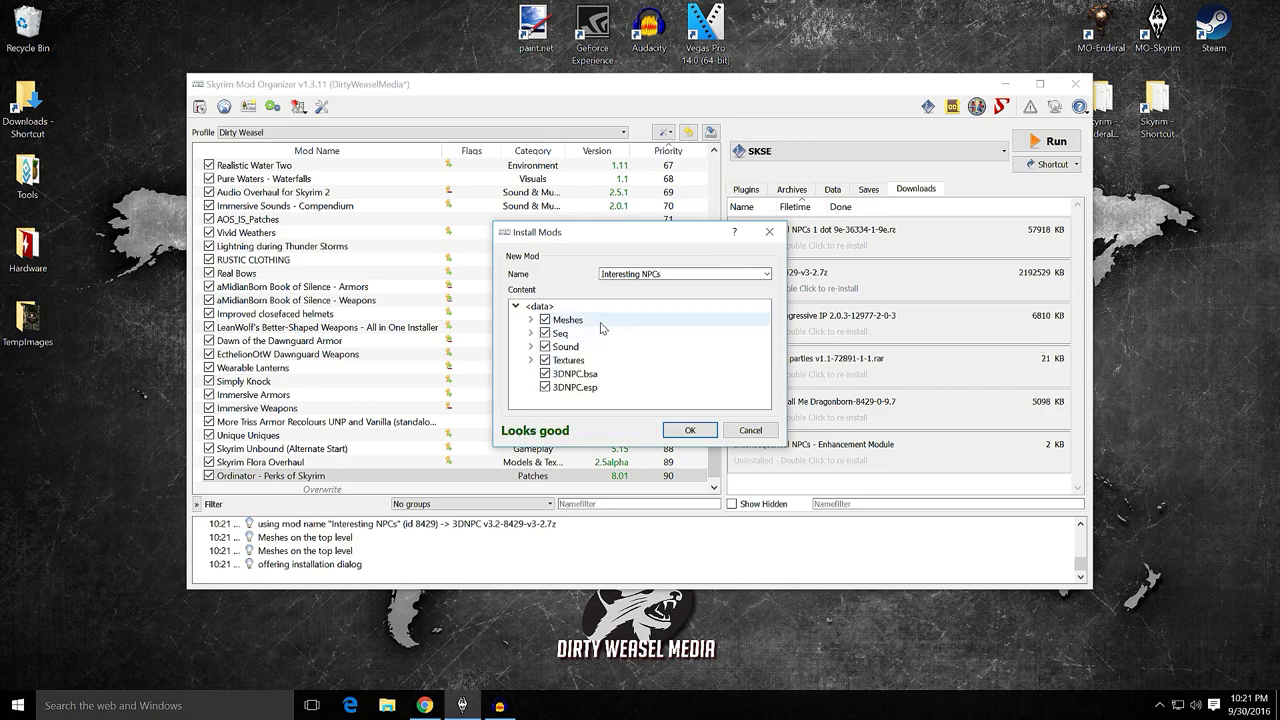
{"action": "left_click", "coordinate": [678, 430]}
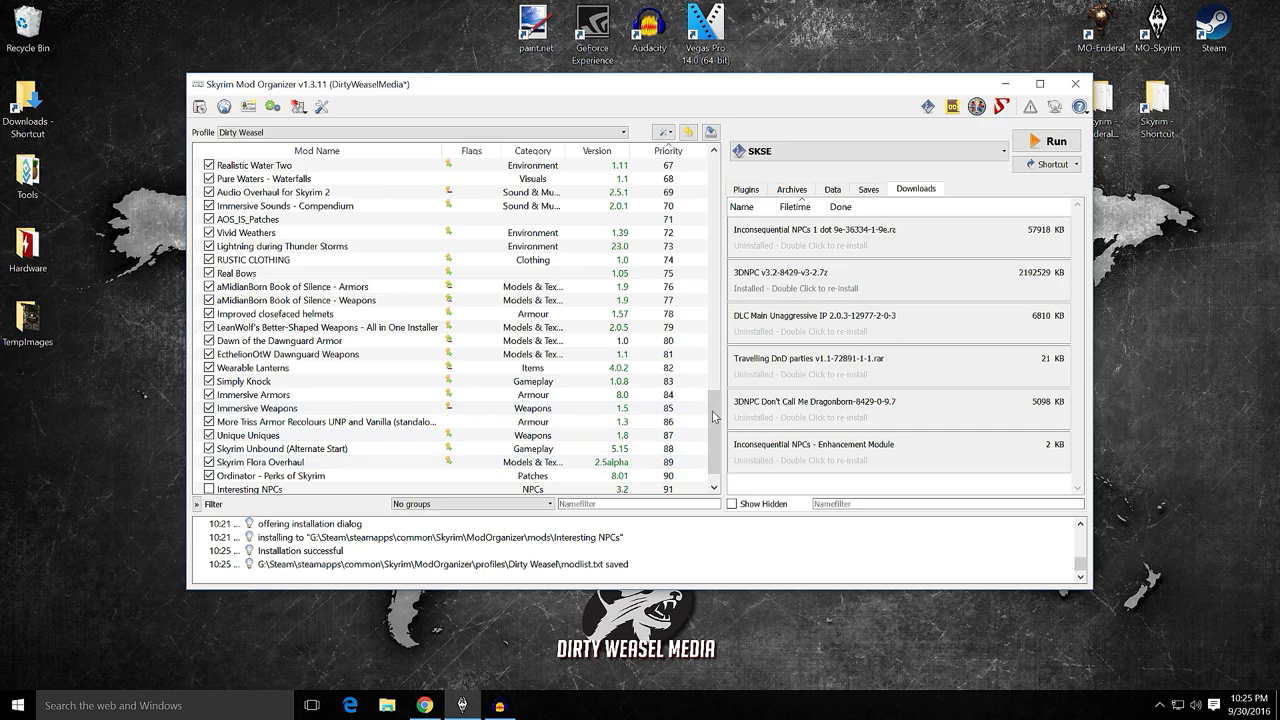
Enable Interesting NPCs and check that 3DNPC.esp is last in the plugin order
{"action": "left_click_drag", "start_coordinate": [713, 414], "coordinate": [712, 430]}
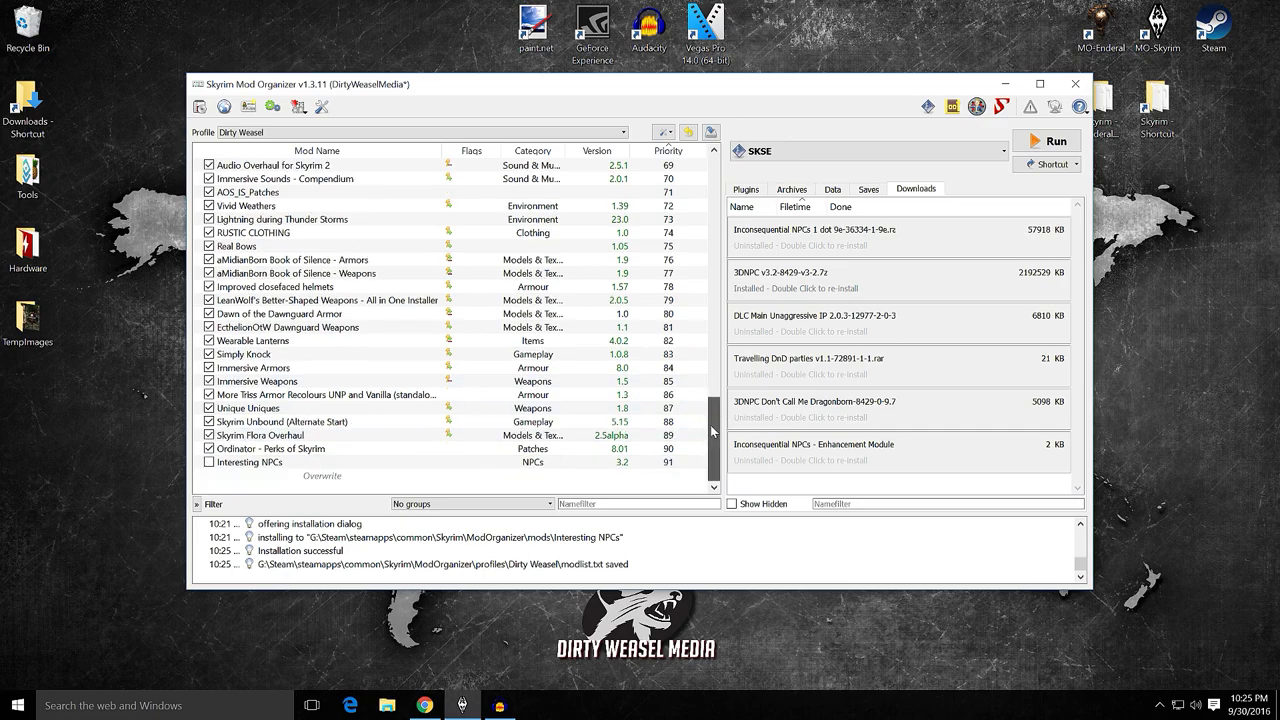
{"action": "left_click", "coordinate": [209, 463]}
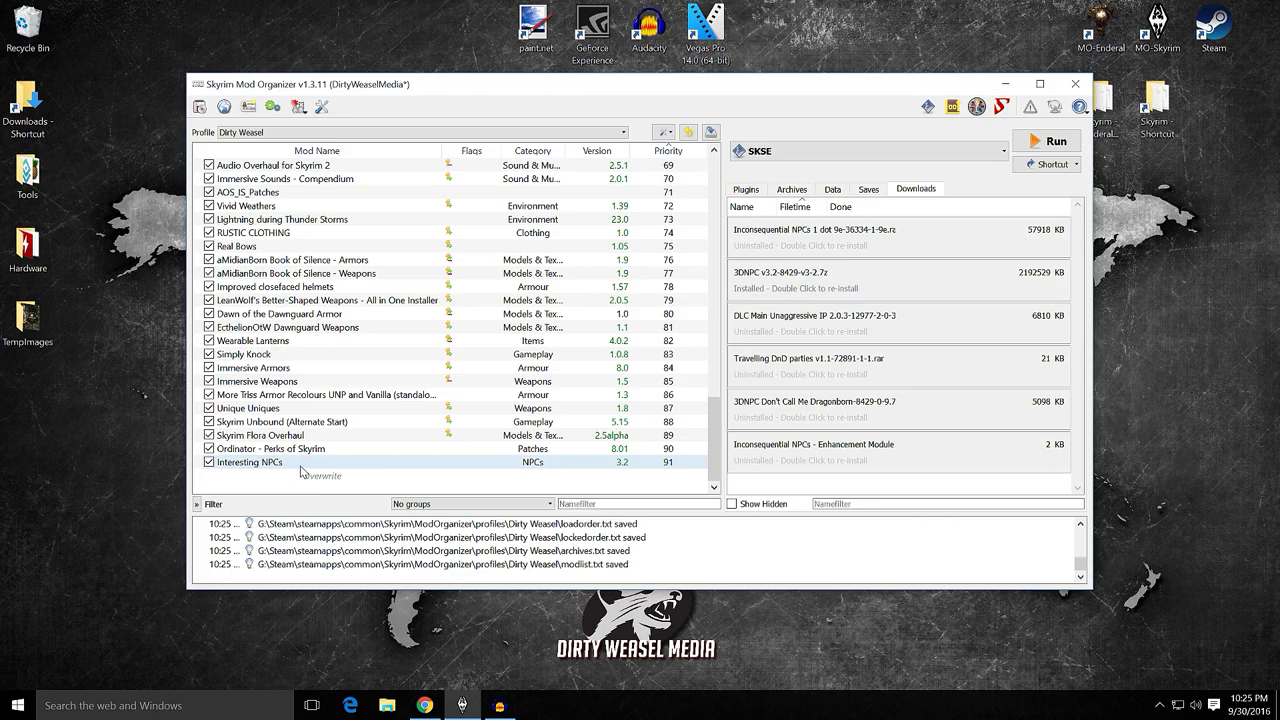
{"action": "left_click", "coordinate": [746, 189]}
{"action": "scroll", "coordinate": [808, 363], "scroll_direction": "down", "scroll_amount": 19}
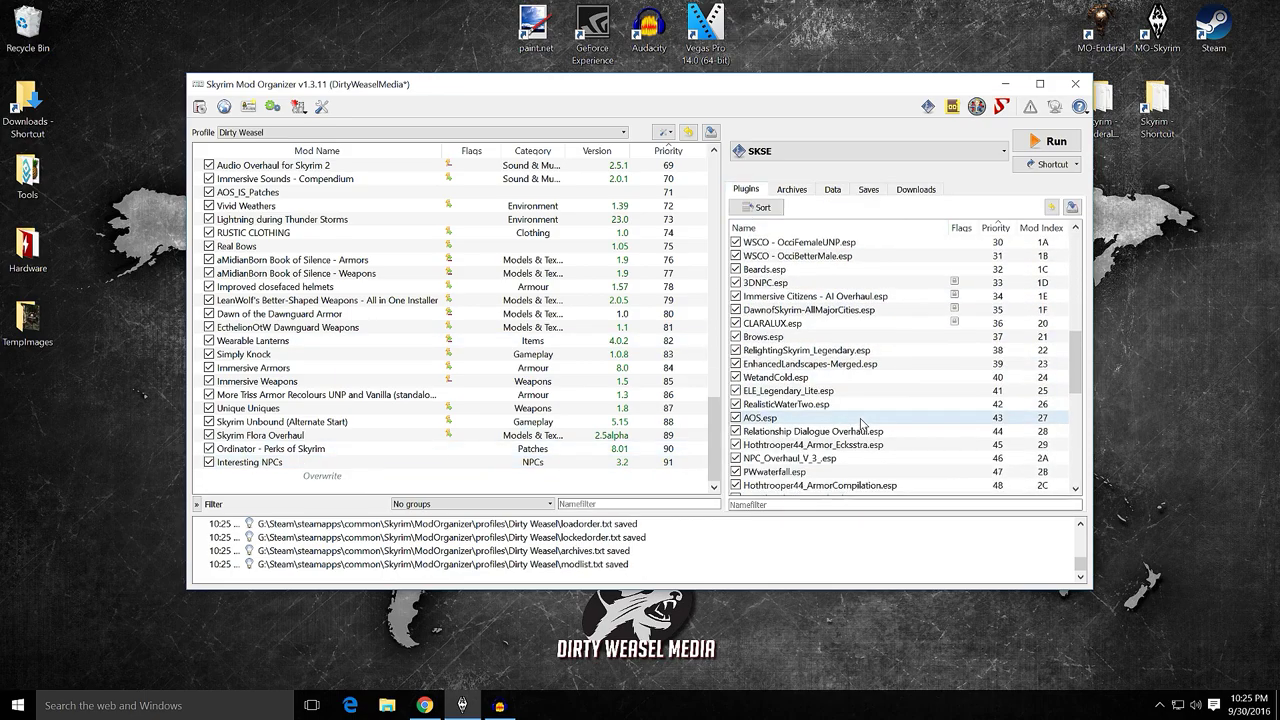
{"action": "left_click", "coordinate": [818, 486]}
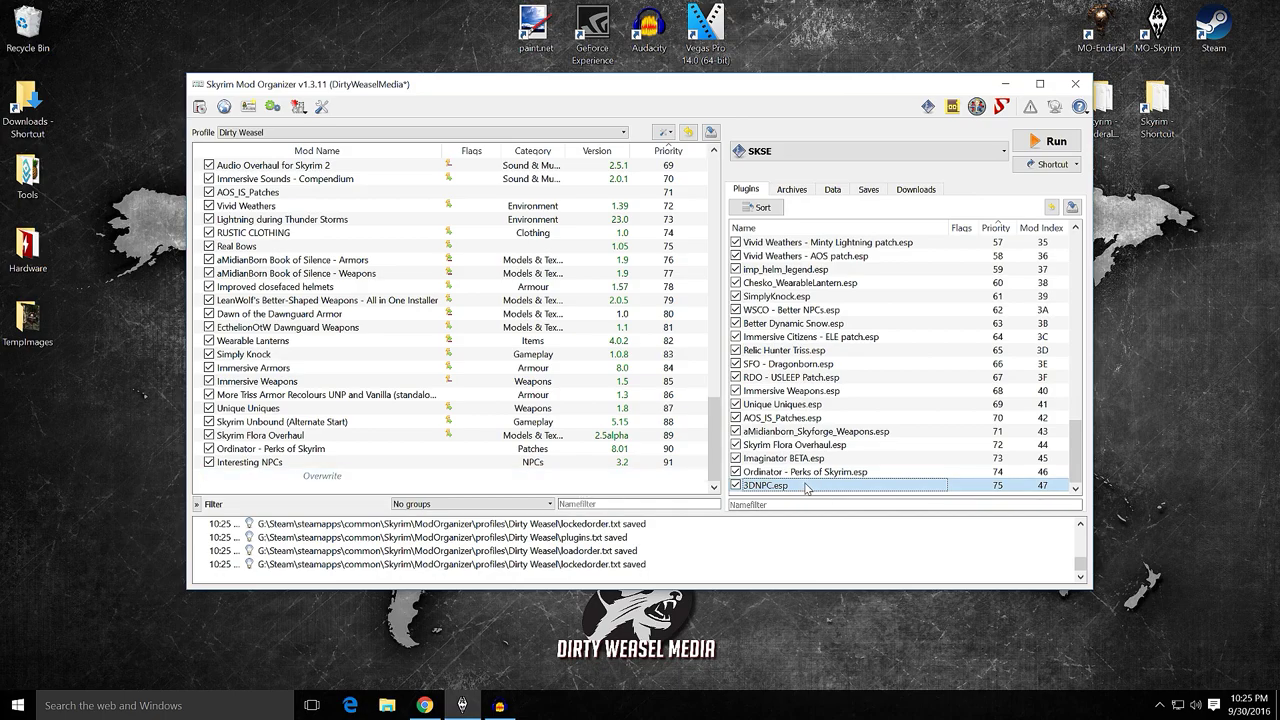
{"action": "mouse_move", "coordinate": [806, 487]}
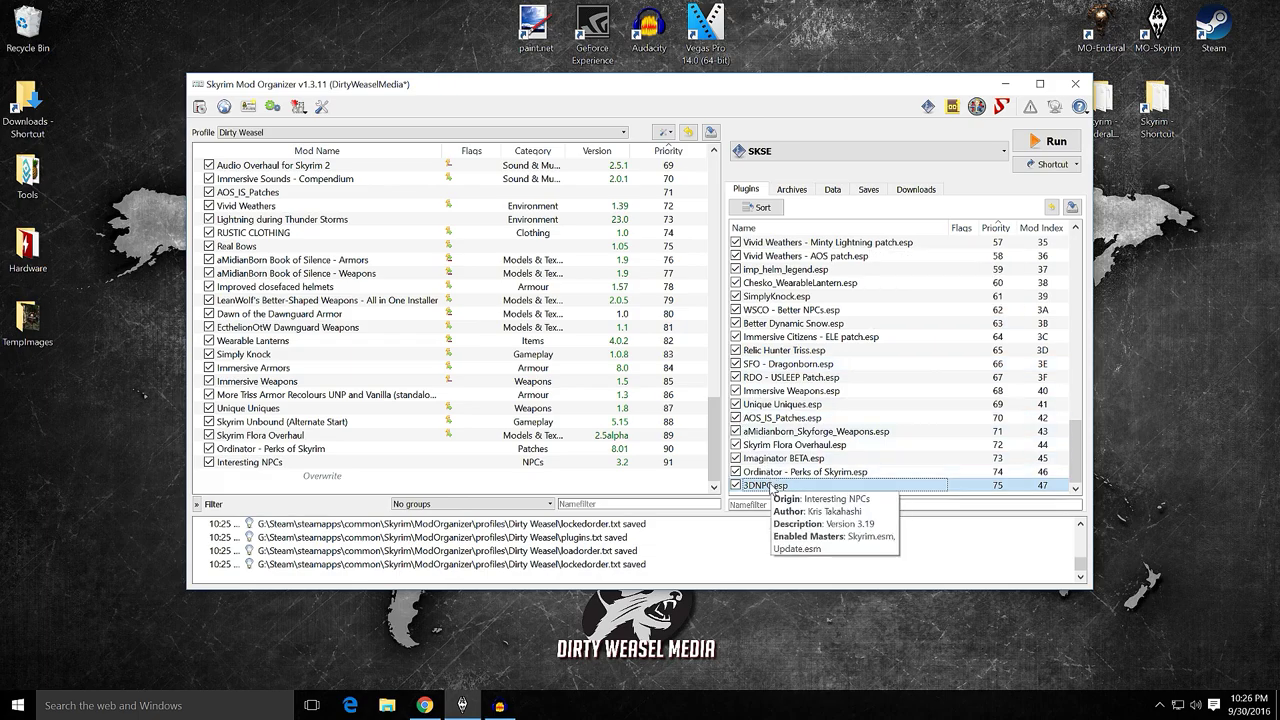
Back in Downloads, read the Don't Call Me Dragonborn patch's tooltip and start installing it
{"action": "left_click", "coordinate": [912, 192]}
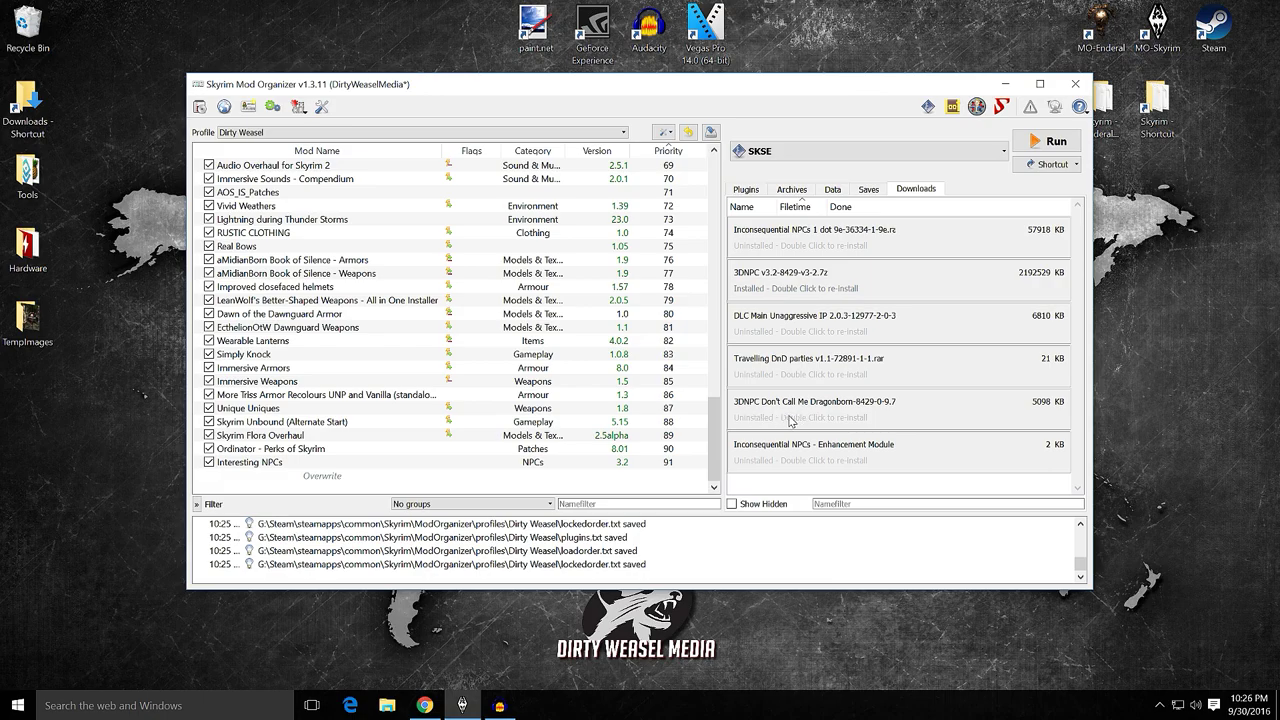
{"action": "mouse_move", "coordinate": [790, 421]}
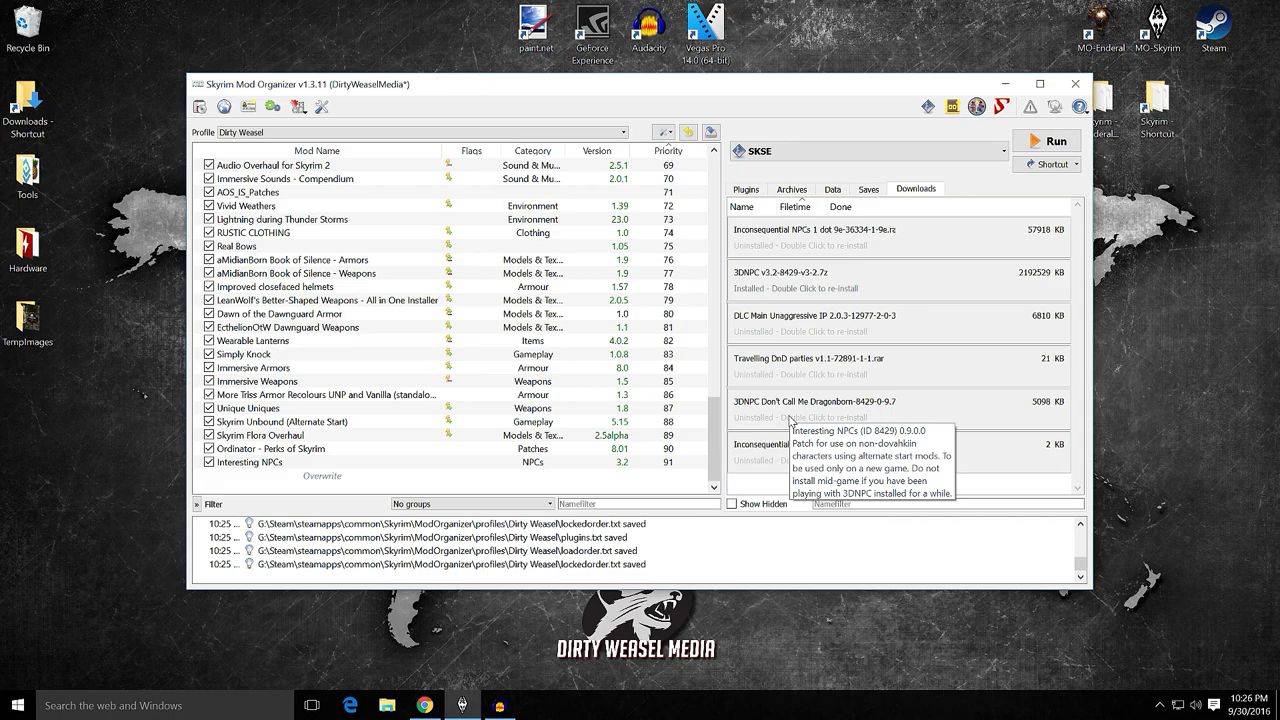
{"action": "double_click", "coordinate": [789, 418]}
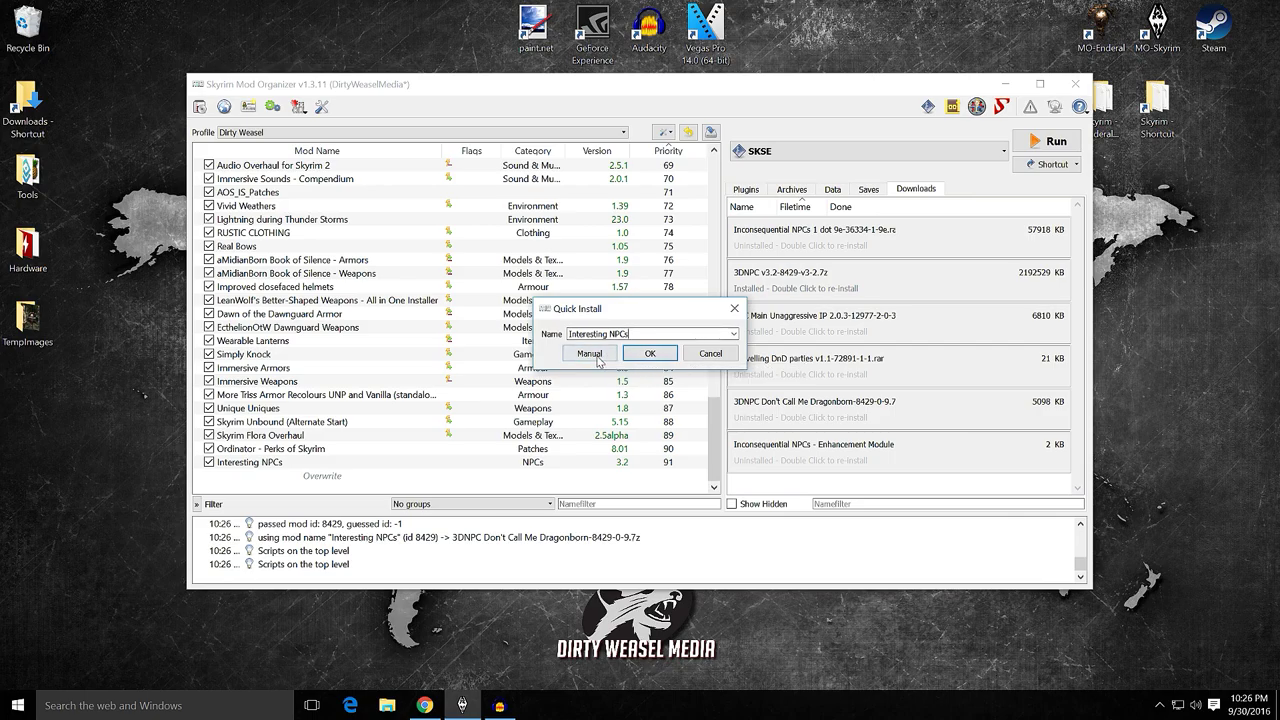
Install manually with Data as root, Readme excluded, named '3DNPC Don't Call Me Dragonborn'
{"action": "left_click", "coordinate": [589, 354]}
{"action": "right_click", "coordinate": [572, 318]}
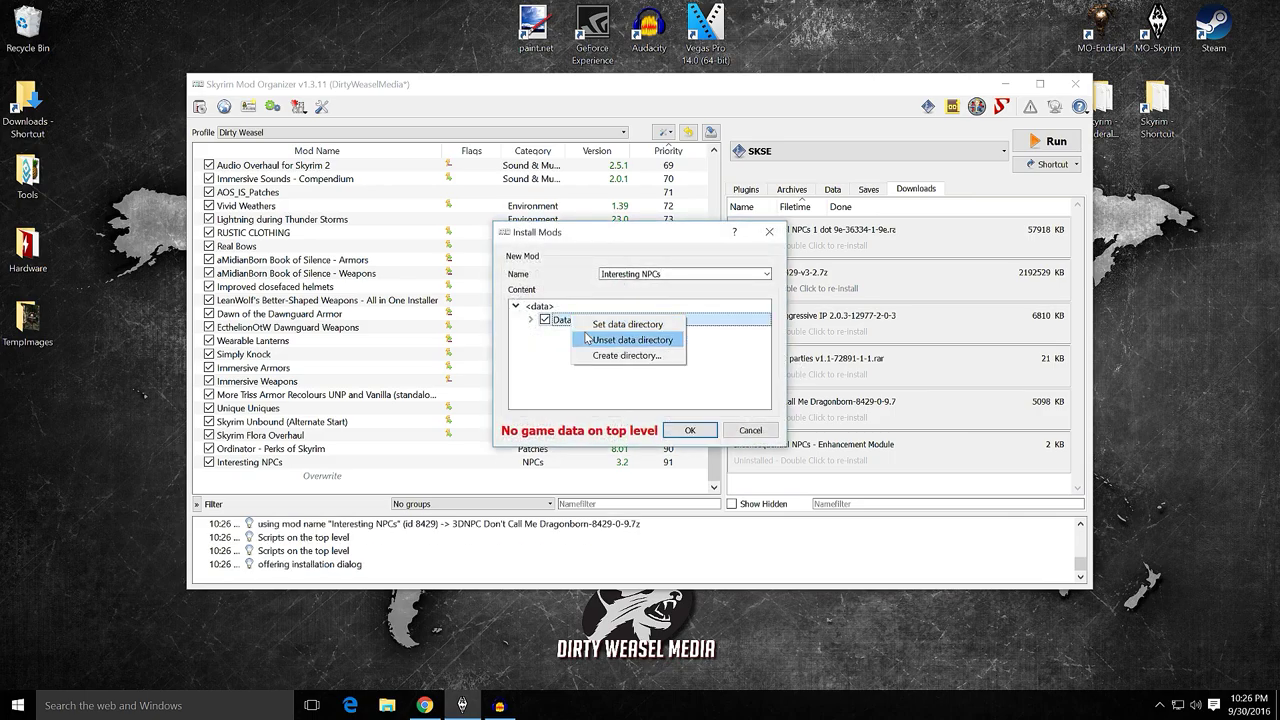
{"action": "left_click", "coordinate": [585, 324]}
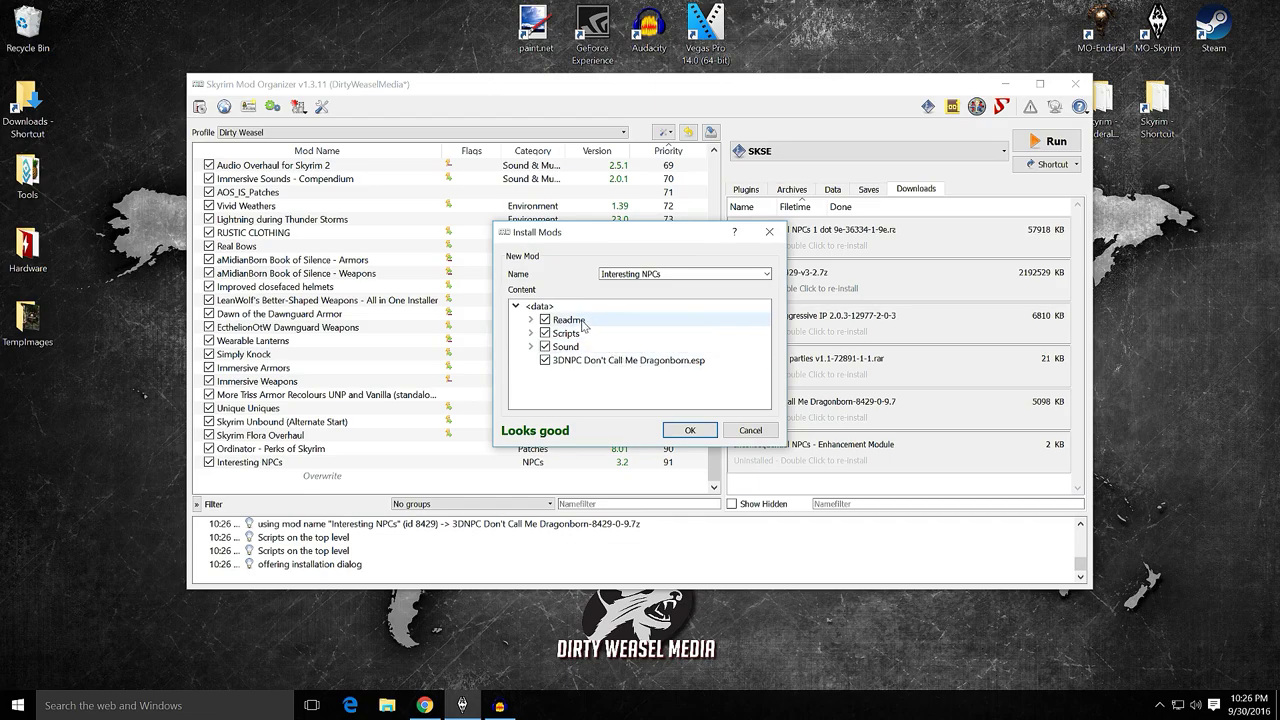
{"action": "left_click", "coordinate": [545, 319]}
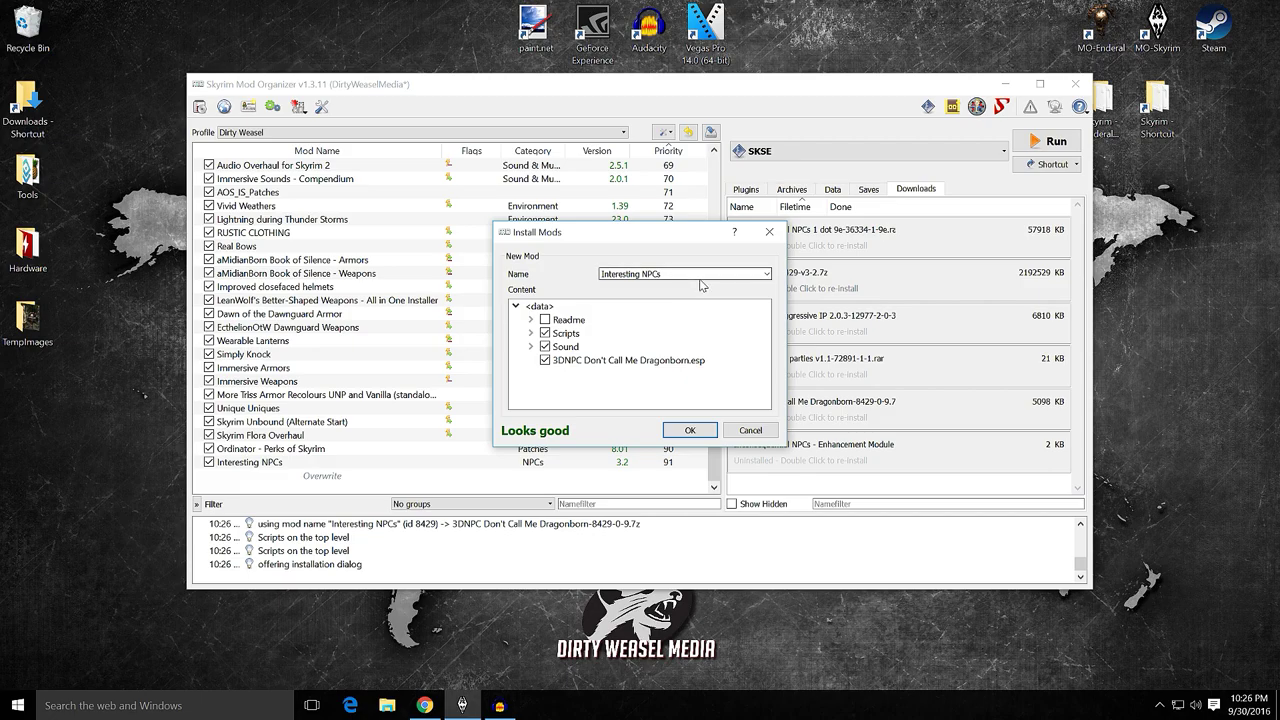
{"action": "left_click", "coordinate": [766, 275]}
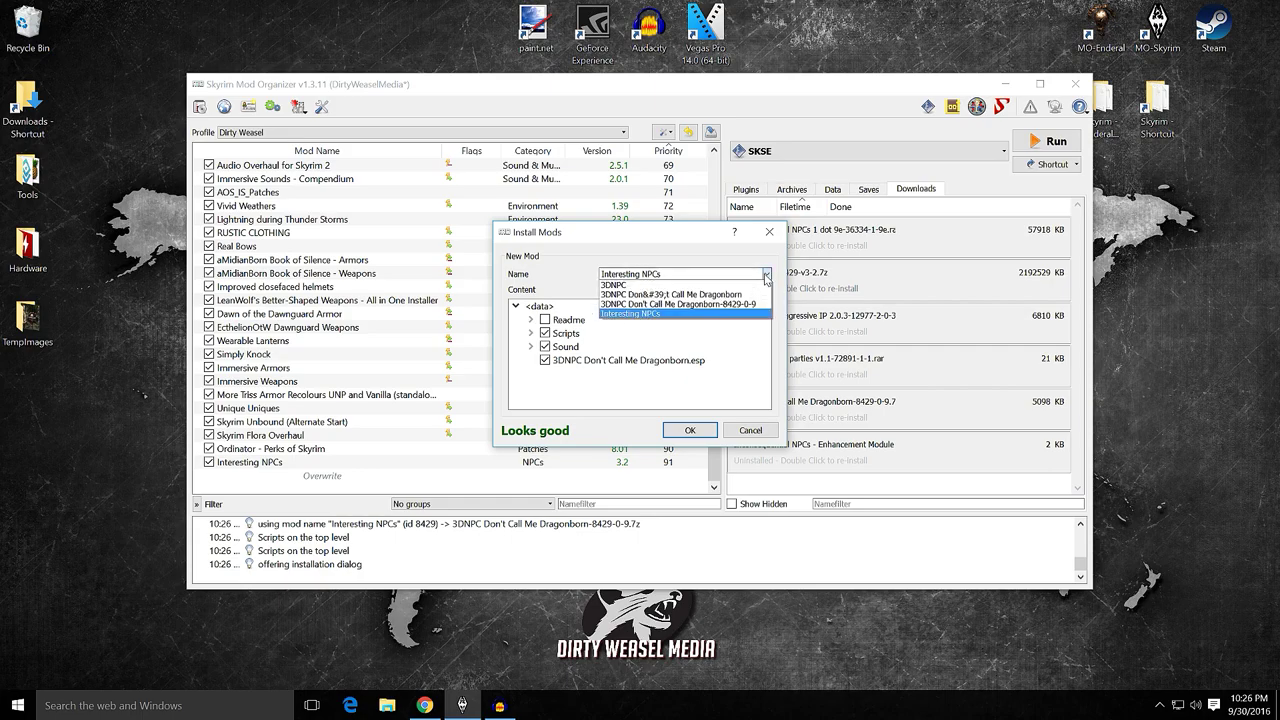
{"action": "left_click", "coordinate": [694, 295]}
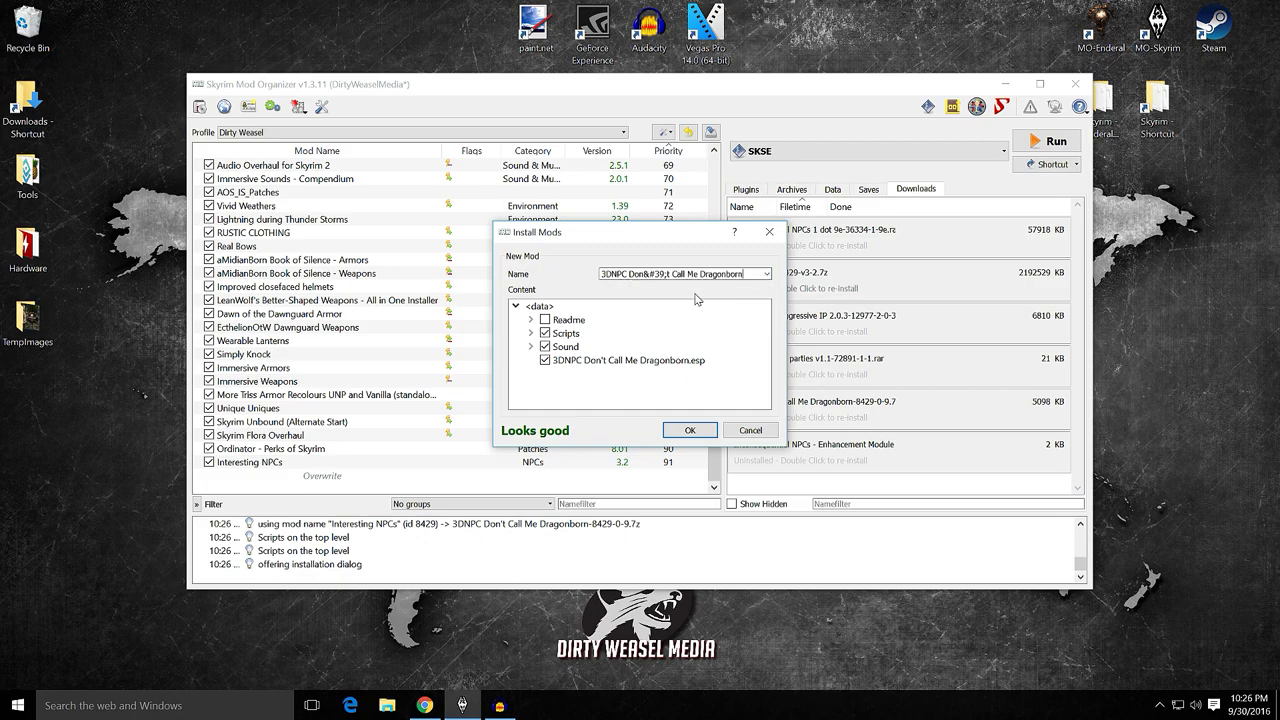
{"action": "left_click", "coordinate": [676, 430]}
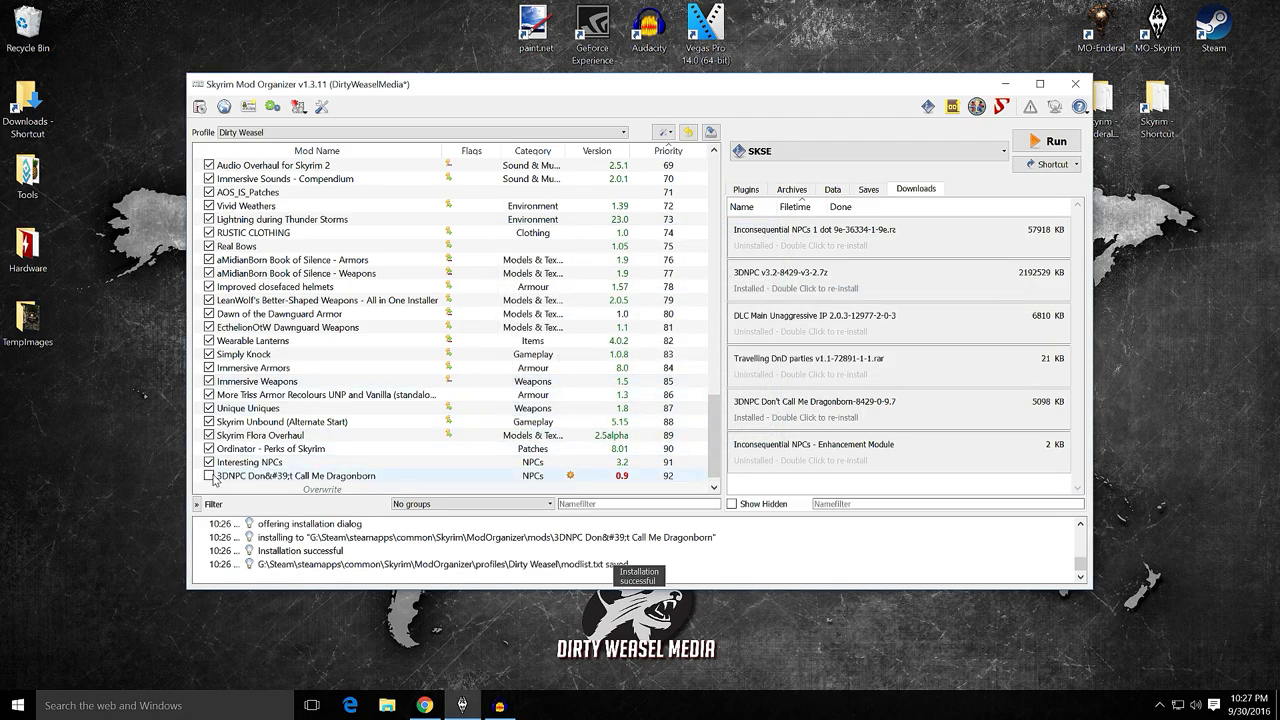
Enable 3DNPC Don't Call Me Dragonborn and ignore its version 0.9 update warning
{"action": "left_click", "coordinate": [209, 476]}
{"action": "right_click", "coordinate": [332, 464]}
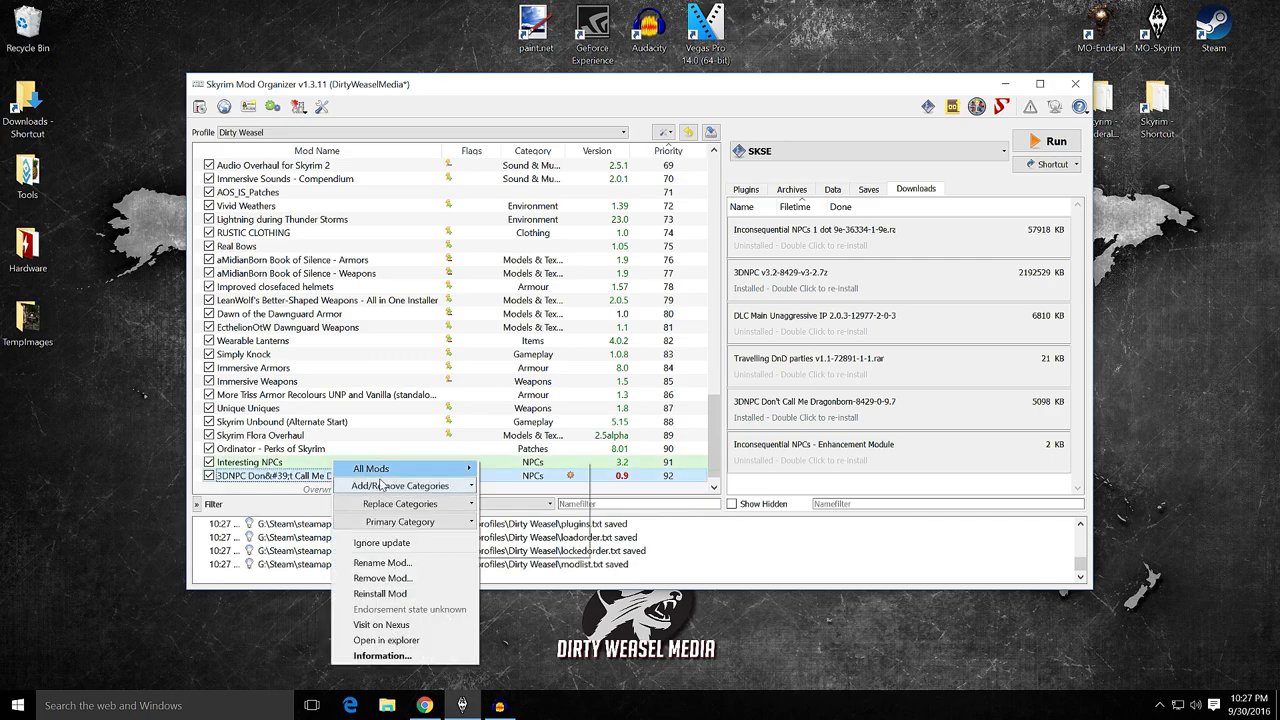
{"action": "left_click", "coordinate": [408, 546]}
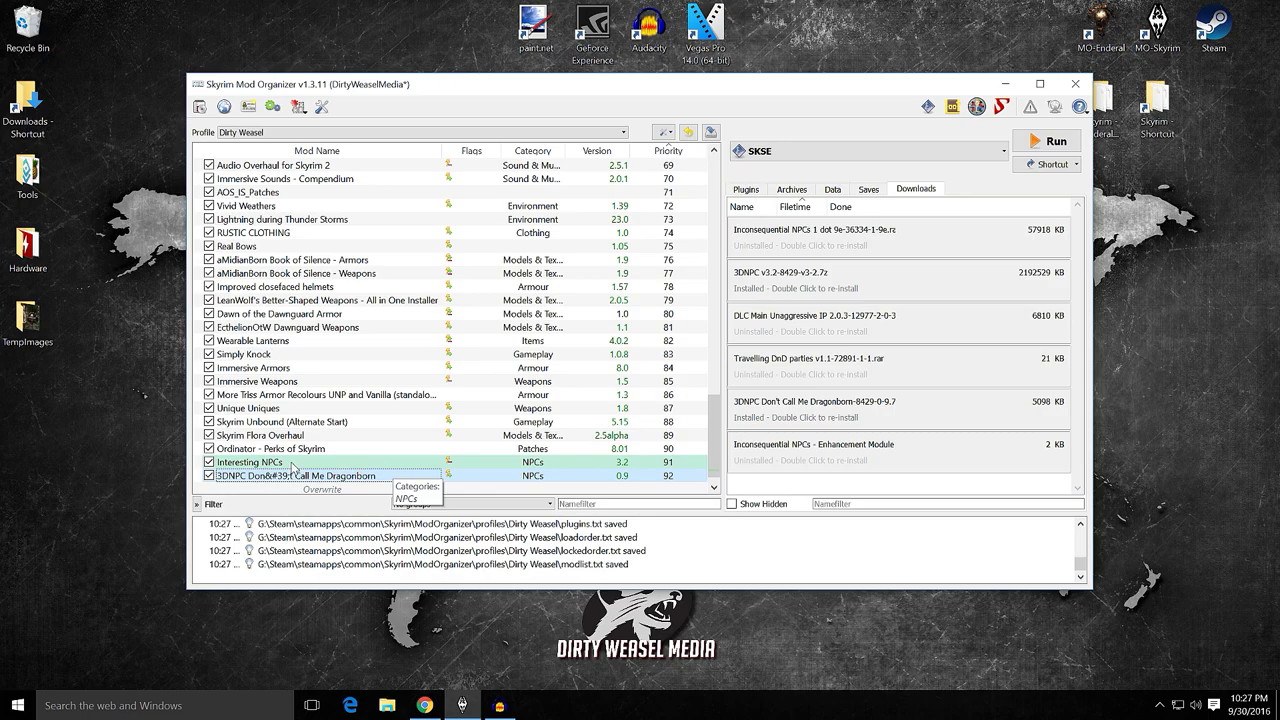
{"action": "double_click", "coordinate": [260, 462]}
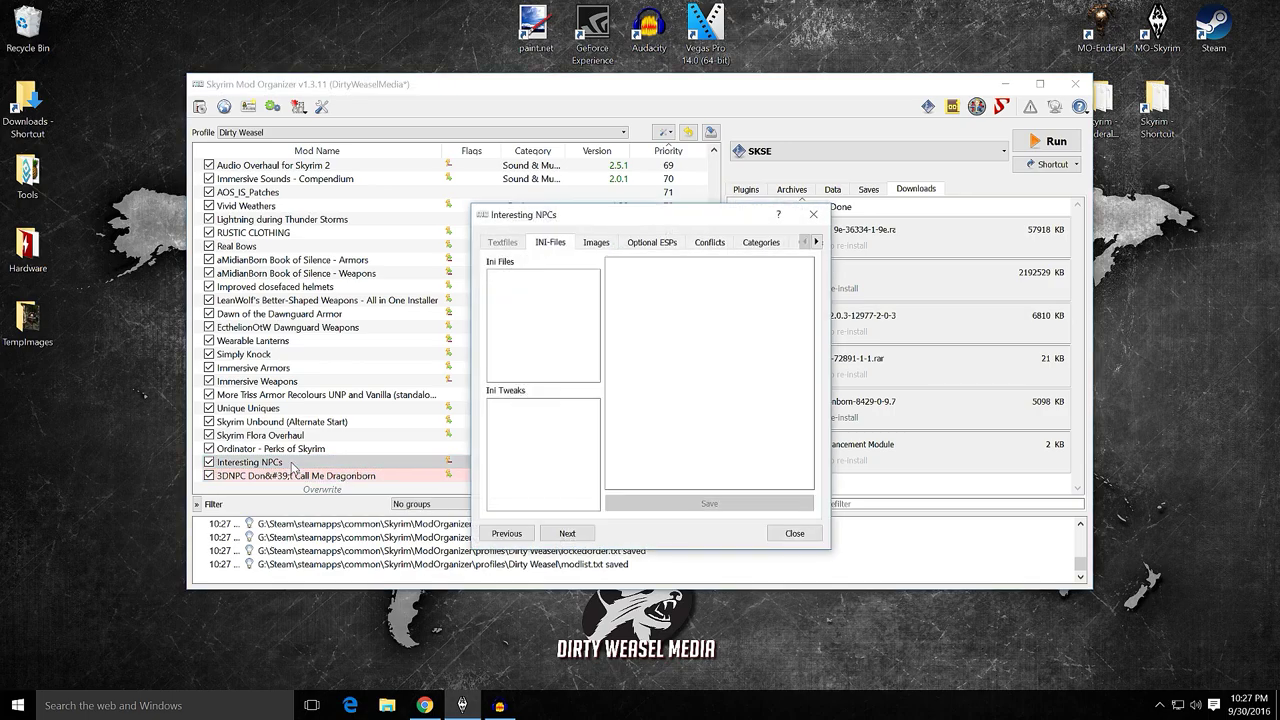
{"action": "left_click", "coordinate": [803, 538]}
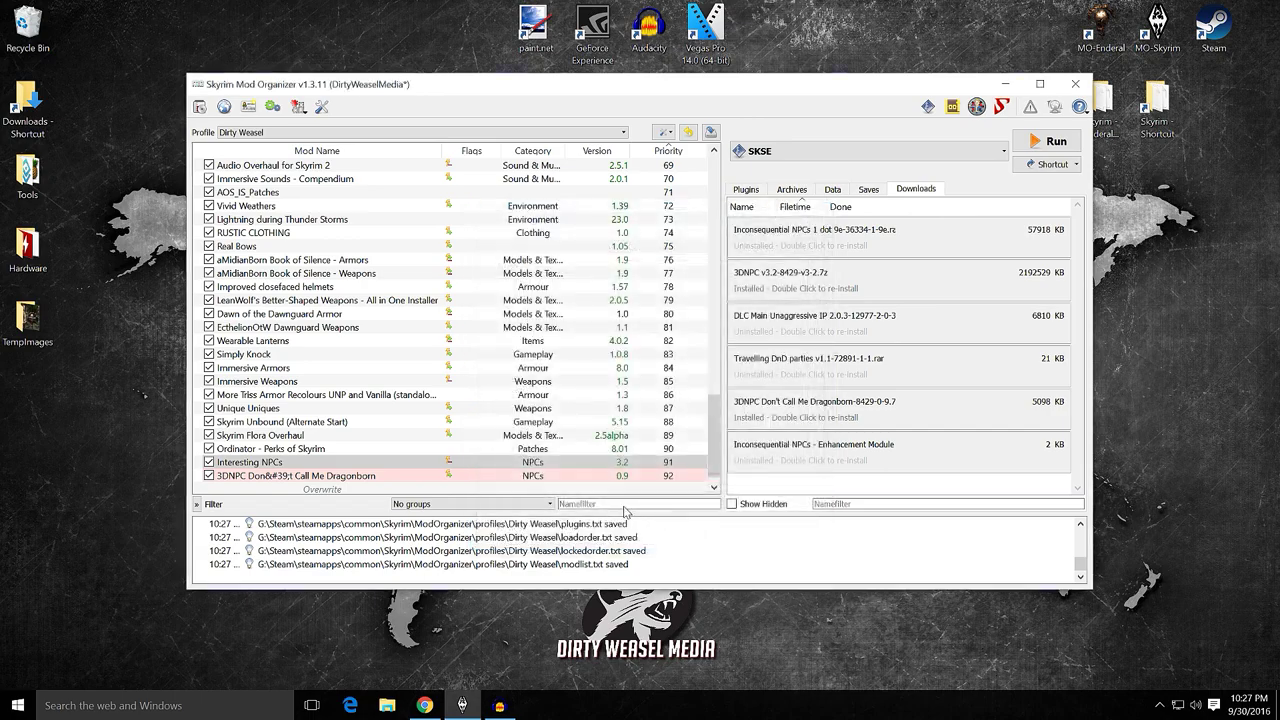
{"action": "double_click", "coordinate": [423, 477]}
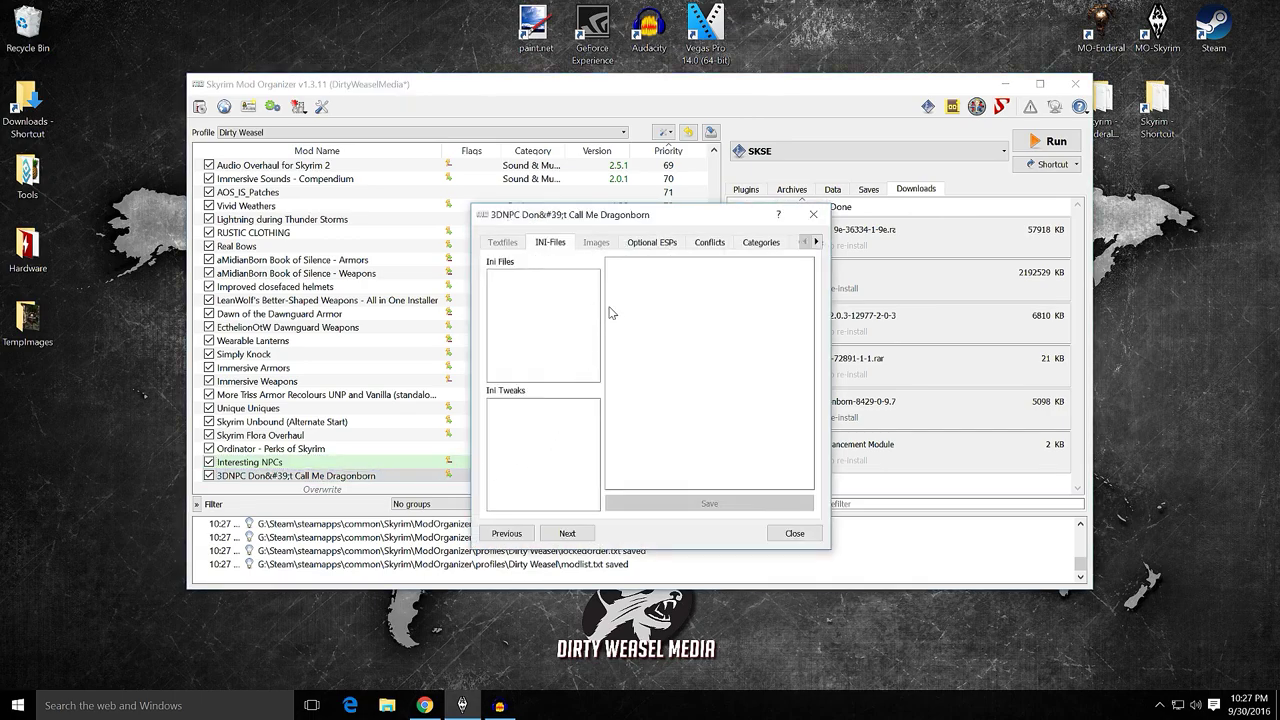
{"action": "left_click", "coordinate": [816, 242]}
{"action": "left_click", "coordinate": [816, 242]}
{"action": "left_click", "coordinate": [816, 242]}
{"action": "left_click", "coordinate": [777, 242]}
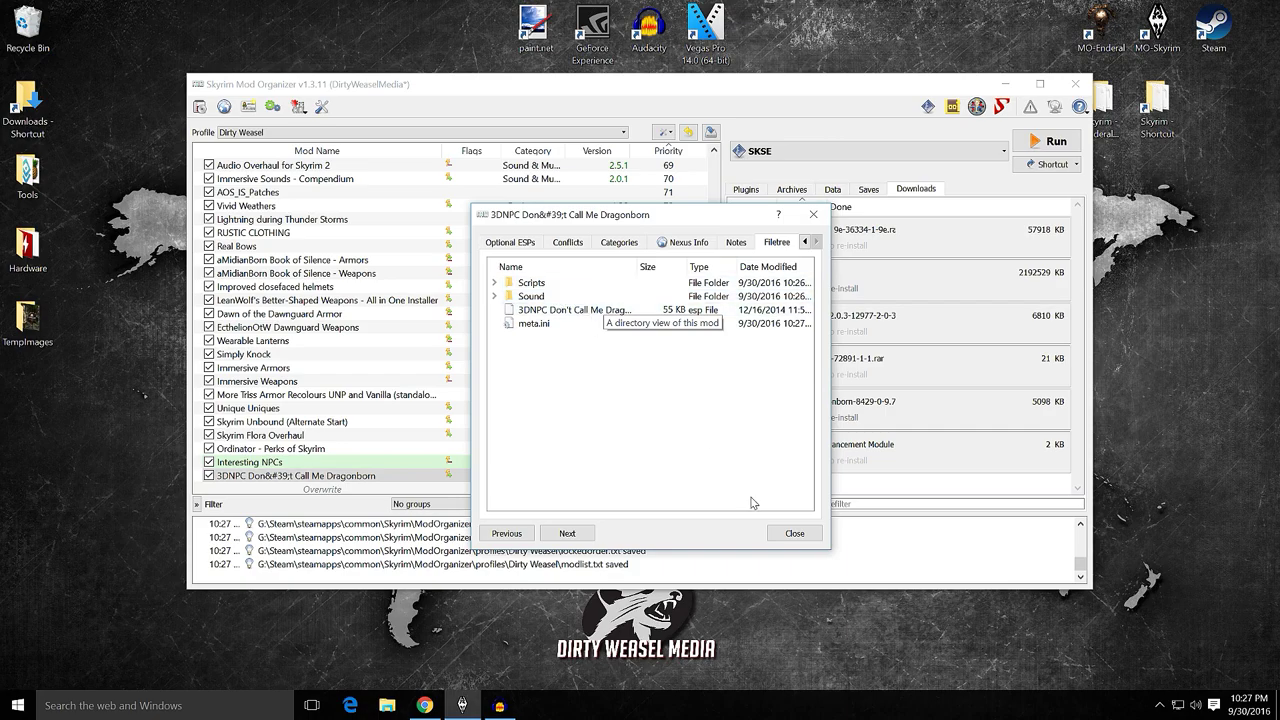
{"action": "left_click", "coordinate": [792, 534]}
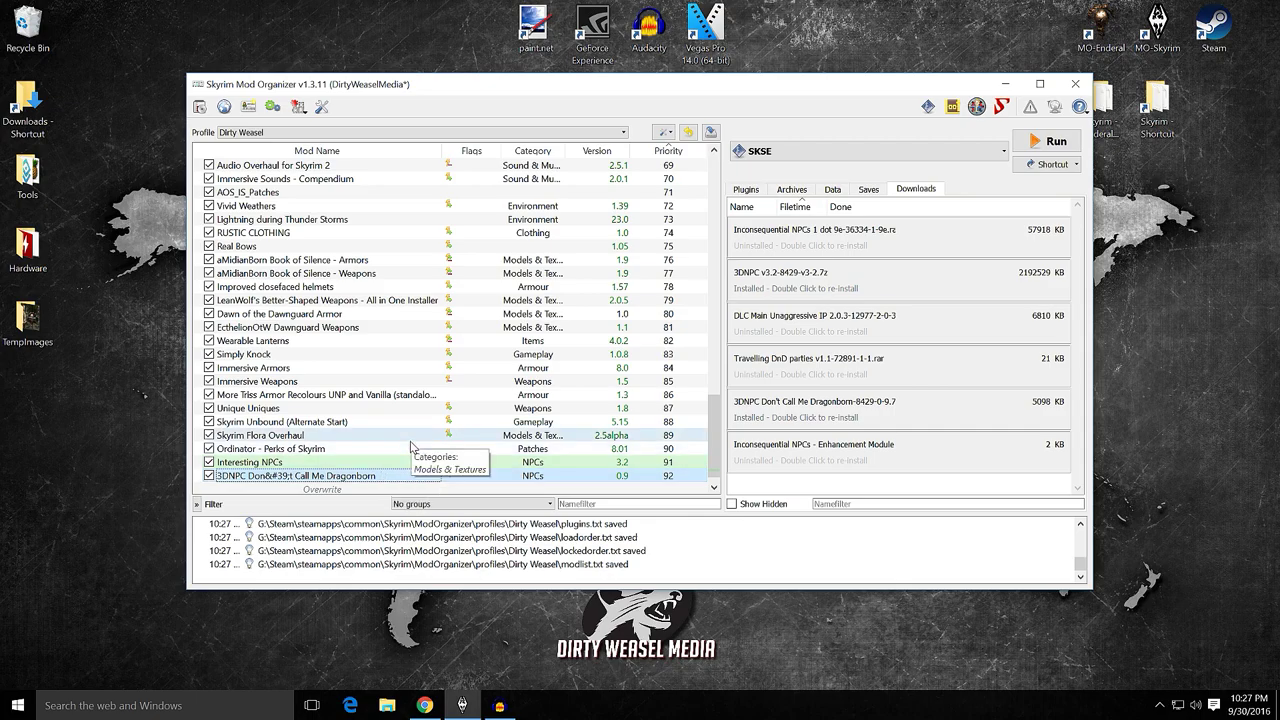
Bring up the profile manager from the Profile dropdown, then dismiss it
{"action": "left_click", "coordinate": [617, 133]}
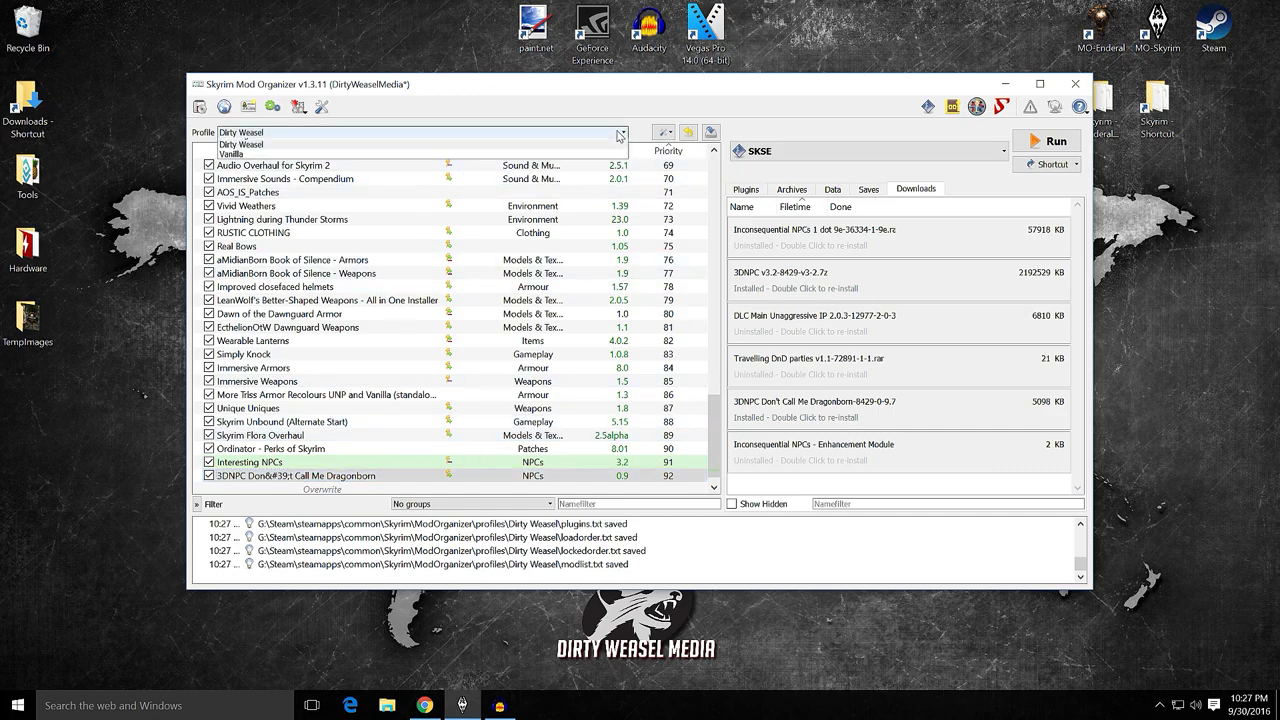
{"action": "left_click", "coordinate": [501, 145]}
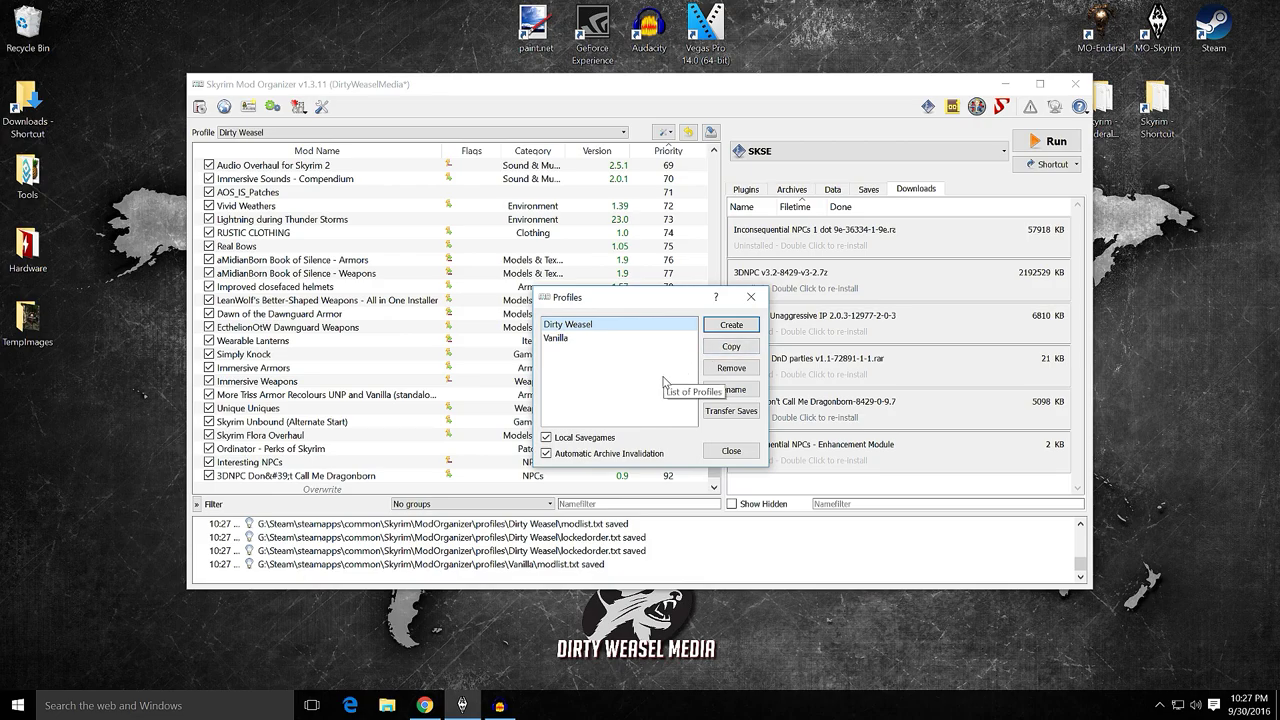
{"action": "key", "text": "Escape"}
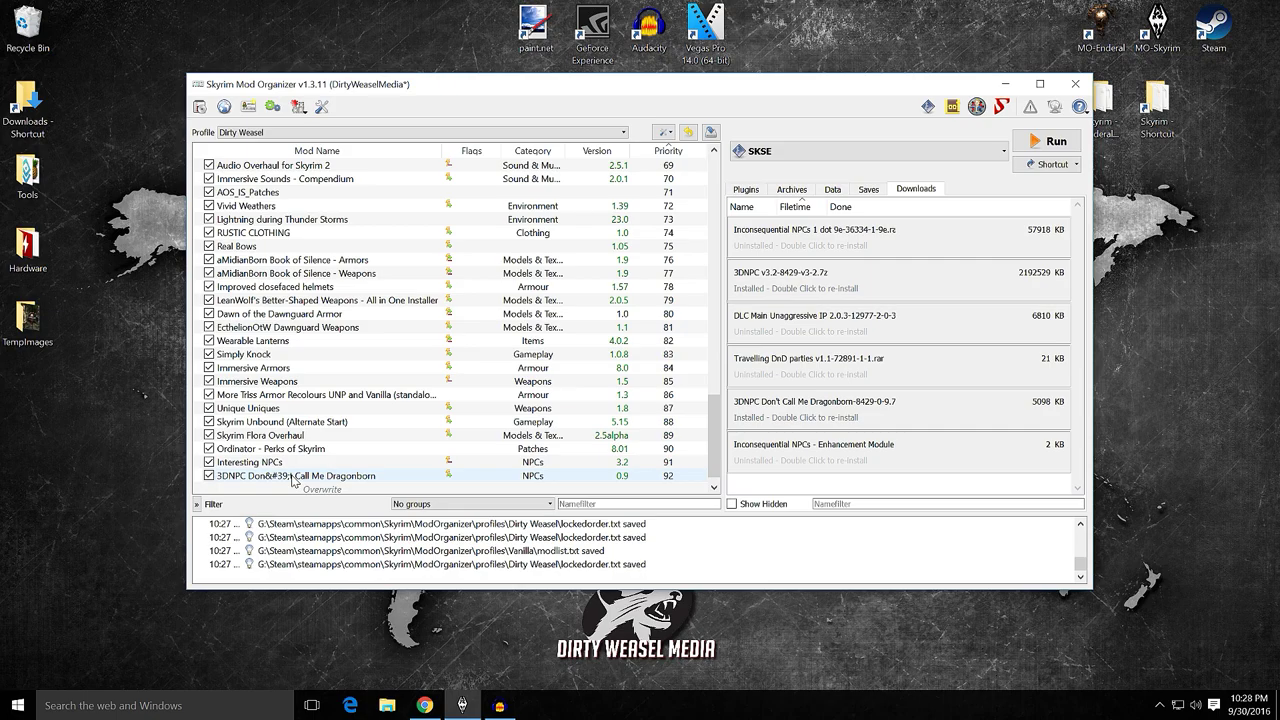
Create a new third profile in the profile manager, then close it
{"action": "left_click", "coordinate": [609, 134]}
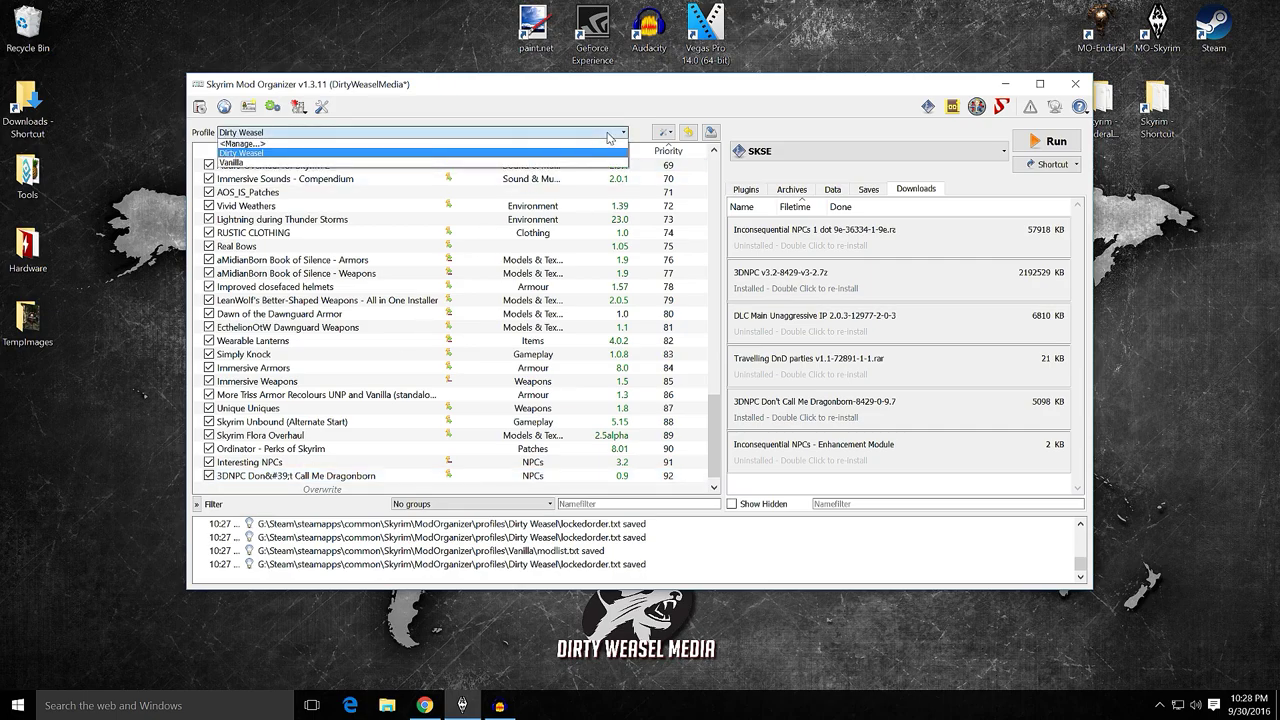
{"action": "left_click", "coordinate": [473, 143]}
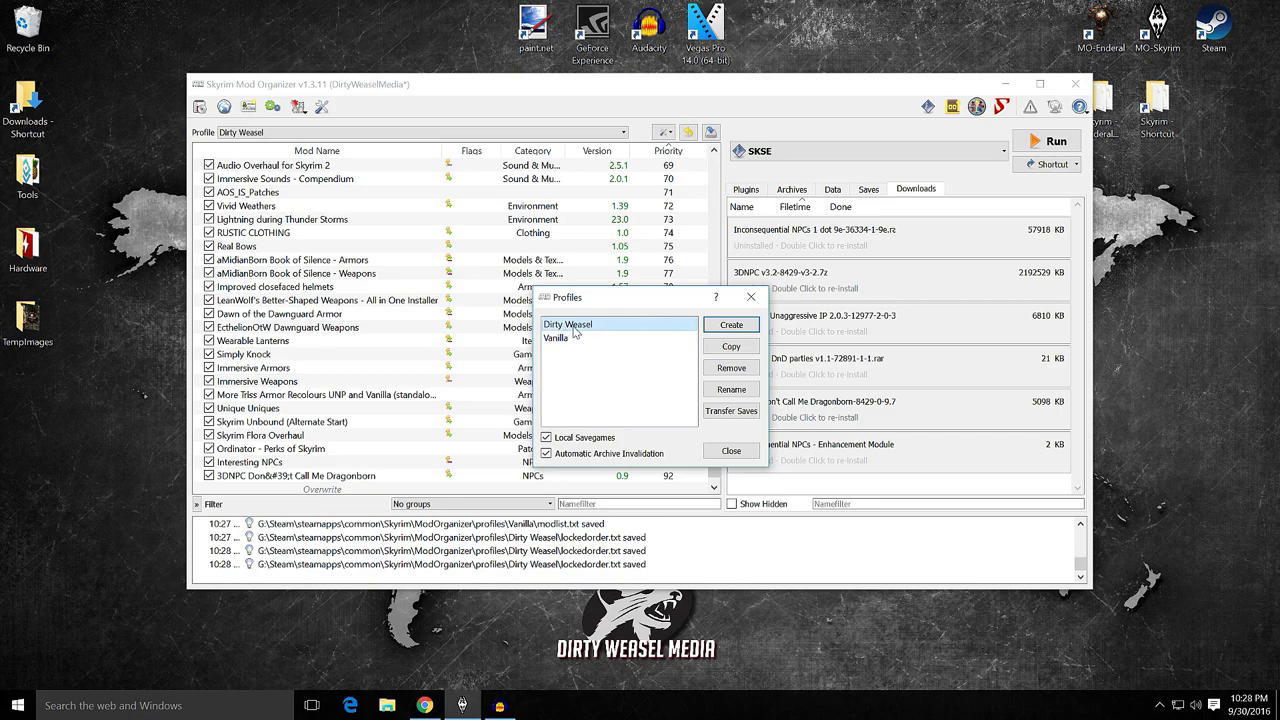
{"action": "left_click", "coordinate": [728, 327]}
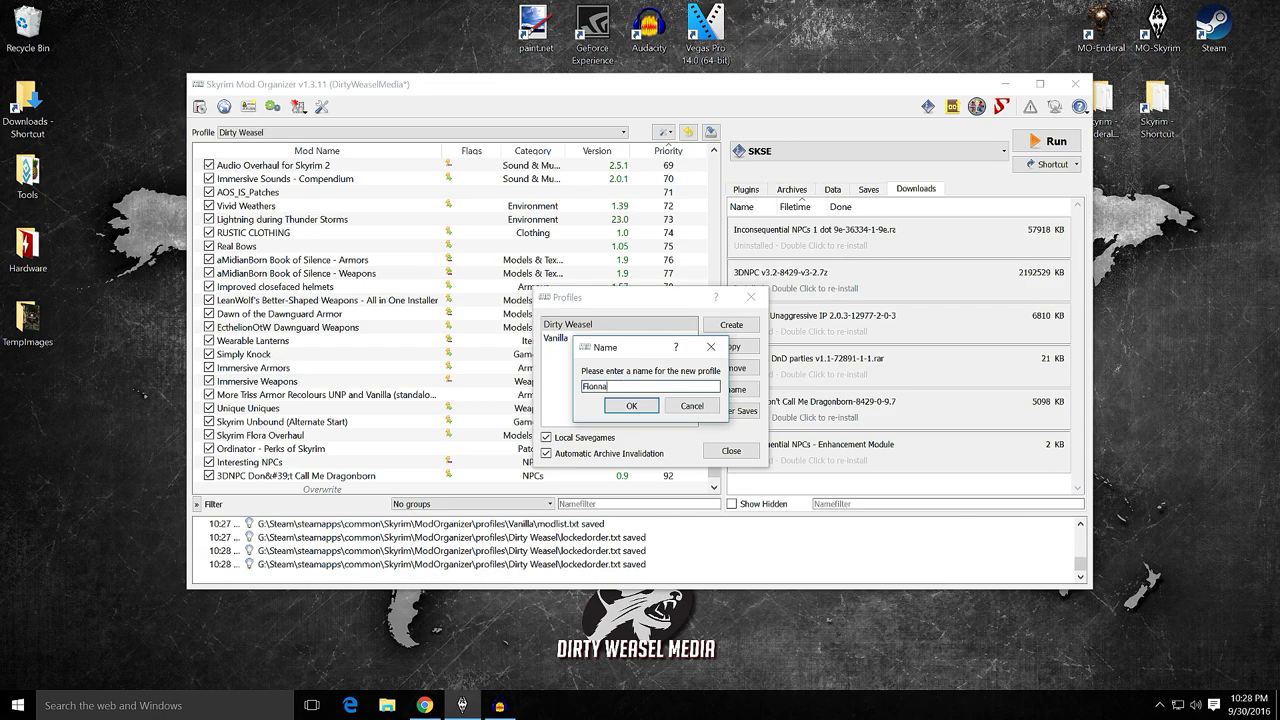
{"action": "left_click", "coordinate": [631, 405]}
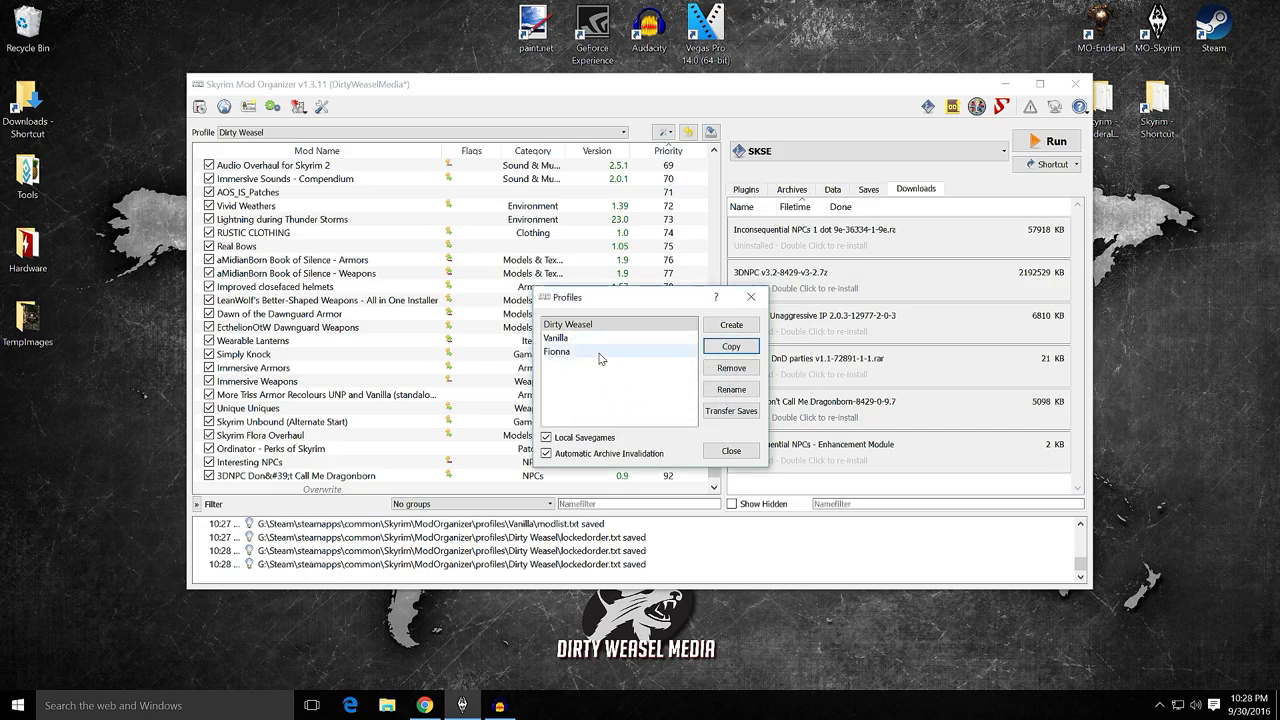
{"action": "left_click", "coordinate": [733, 450]}
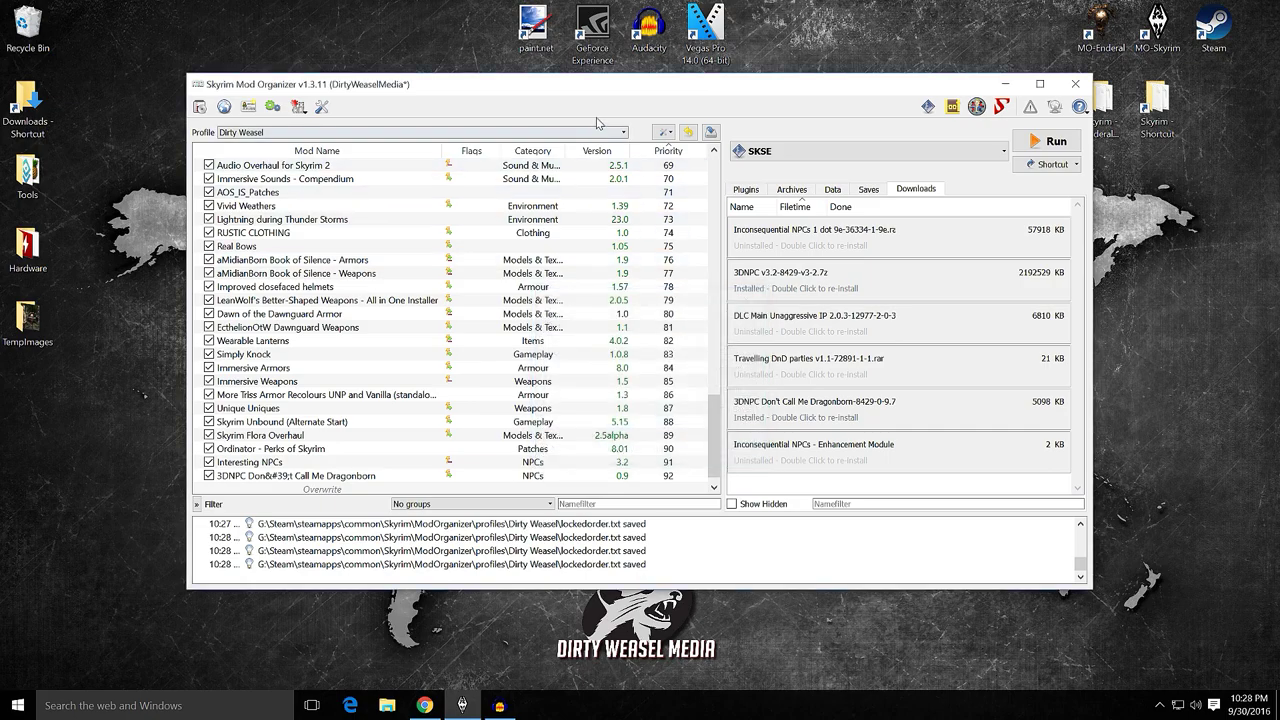
Compare the new profile with Dirty Weasel, then disable 3DNPC in Dirty Weasel
{"action": "left_click", "coordinate": [468, 132]}
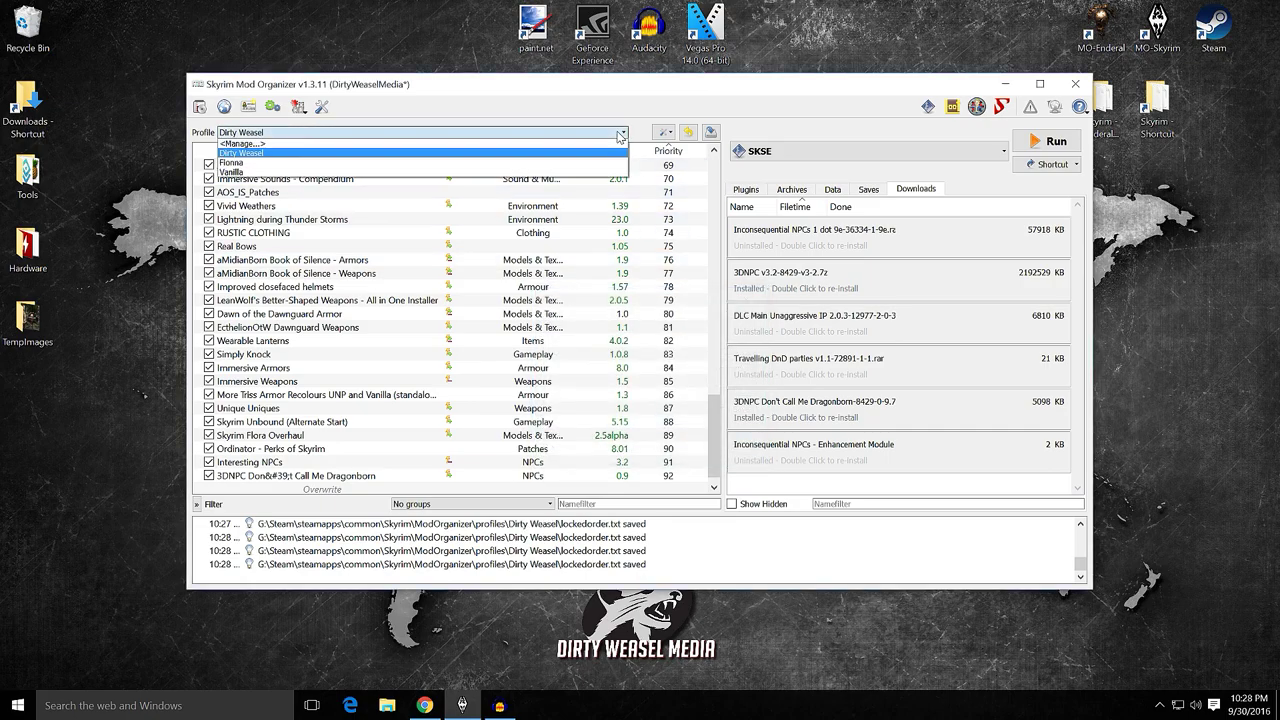
{"action": "left_click", "coordinate": [462, 164]}
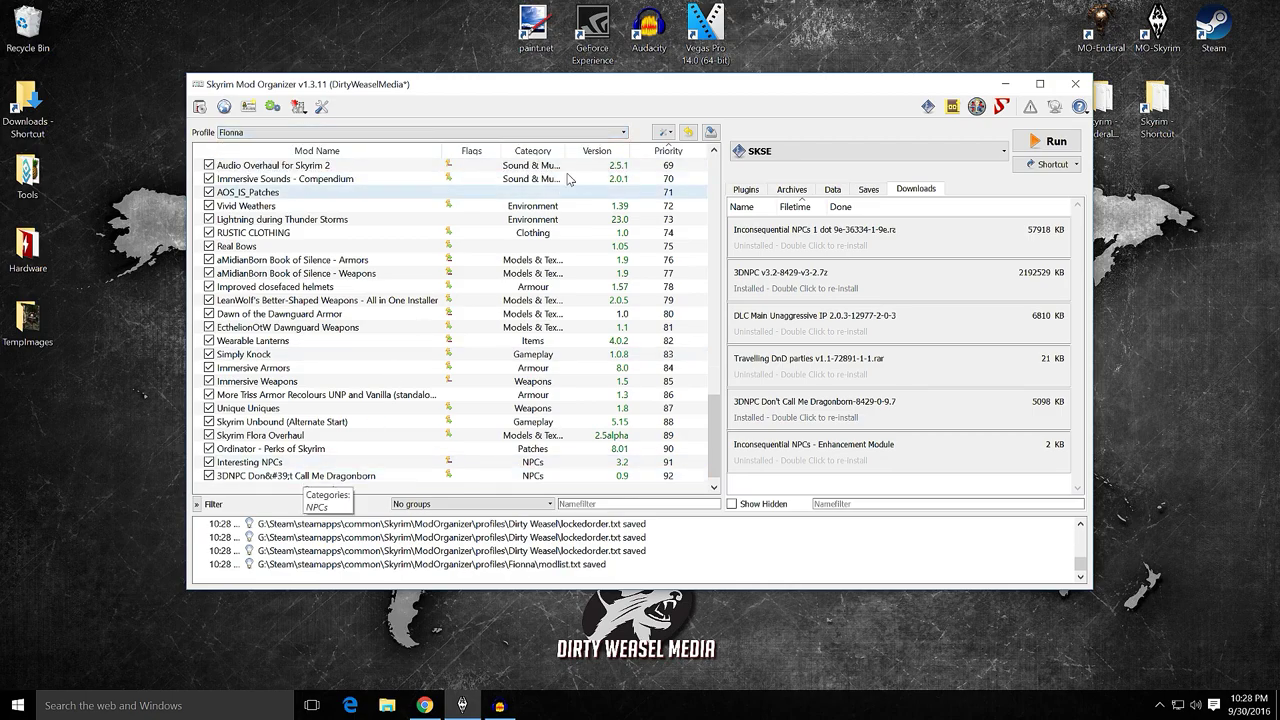
{"action": "left_click", "coordinate": [622, 132]}
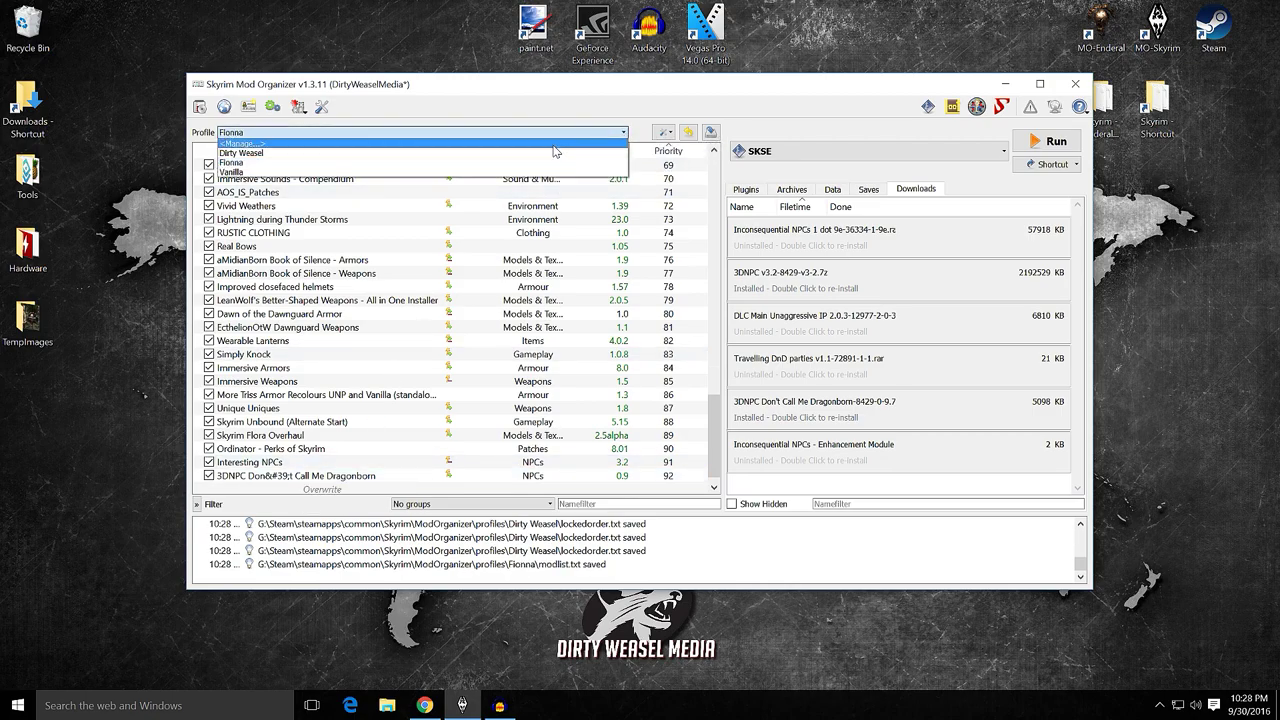
{"action": "left_click", "coordinate": [553, 152]}
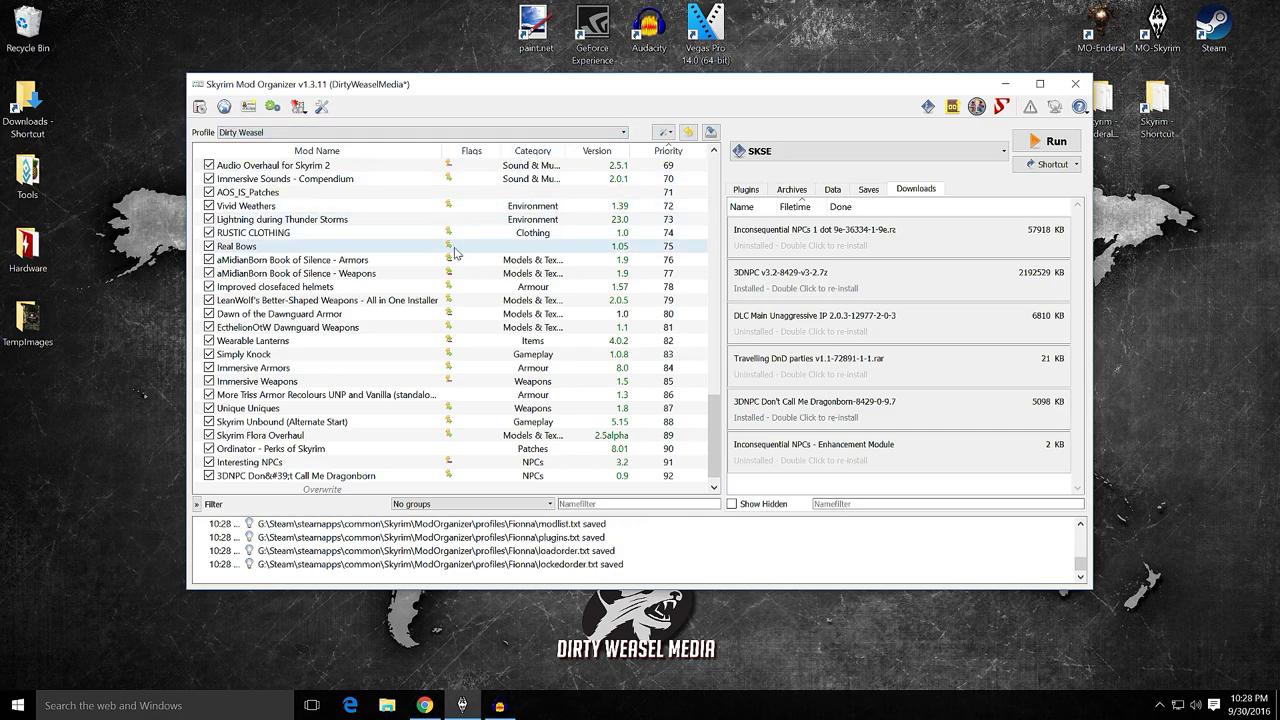
{"action": "left_click", "coordinate": [209, 475]}
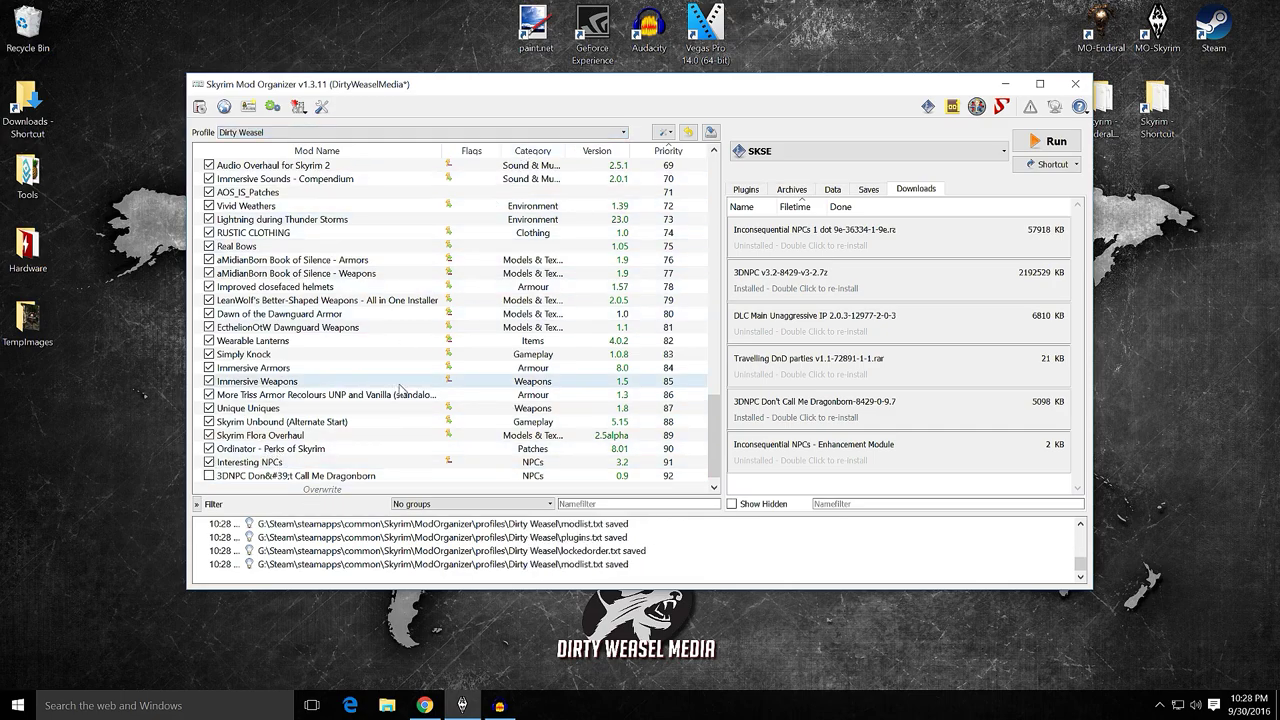
Re-enable 3DNPC in Dirty Weasel after comparing again, then make the new profile active
{"action": "left_click", "coordinate": [480, 132]}
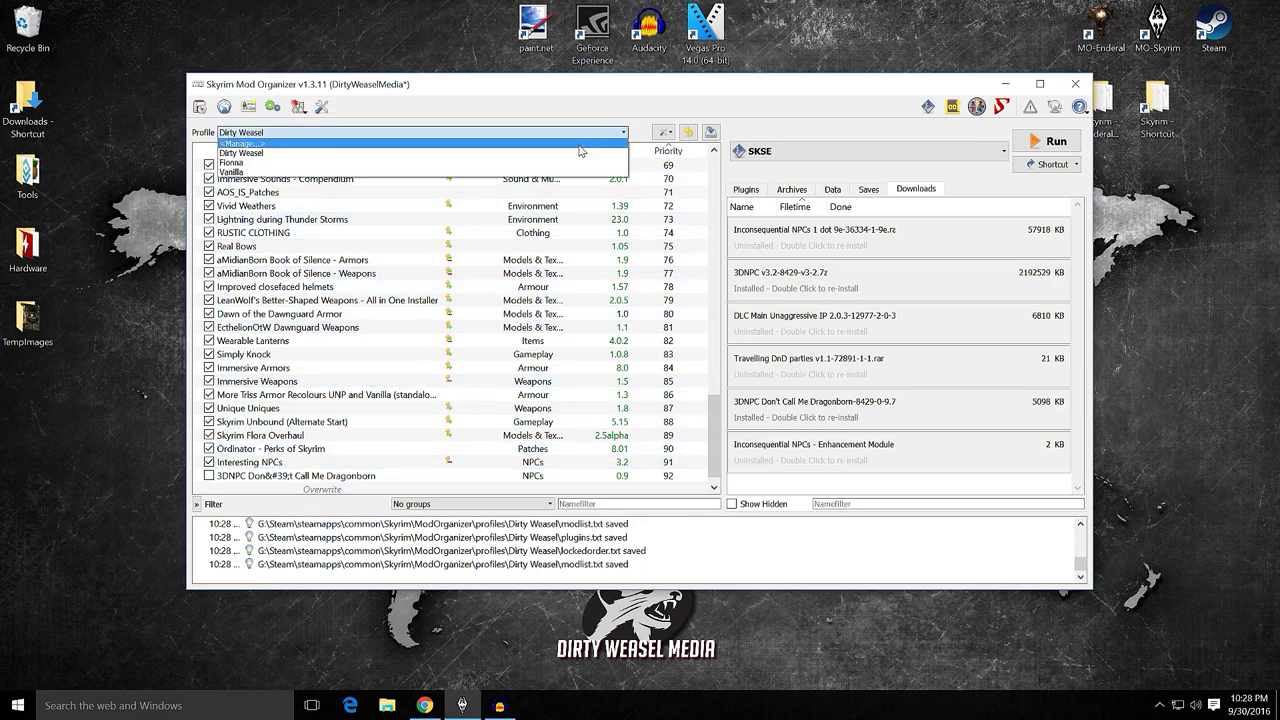
{"action": "left_click", "coordinate": [480, 164]}
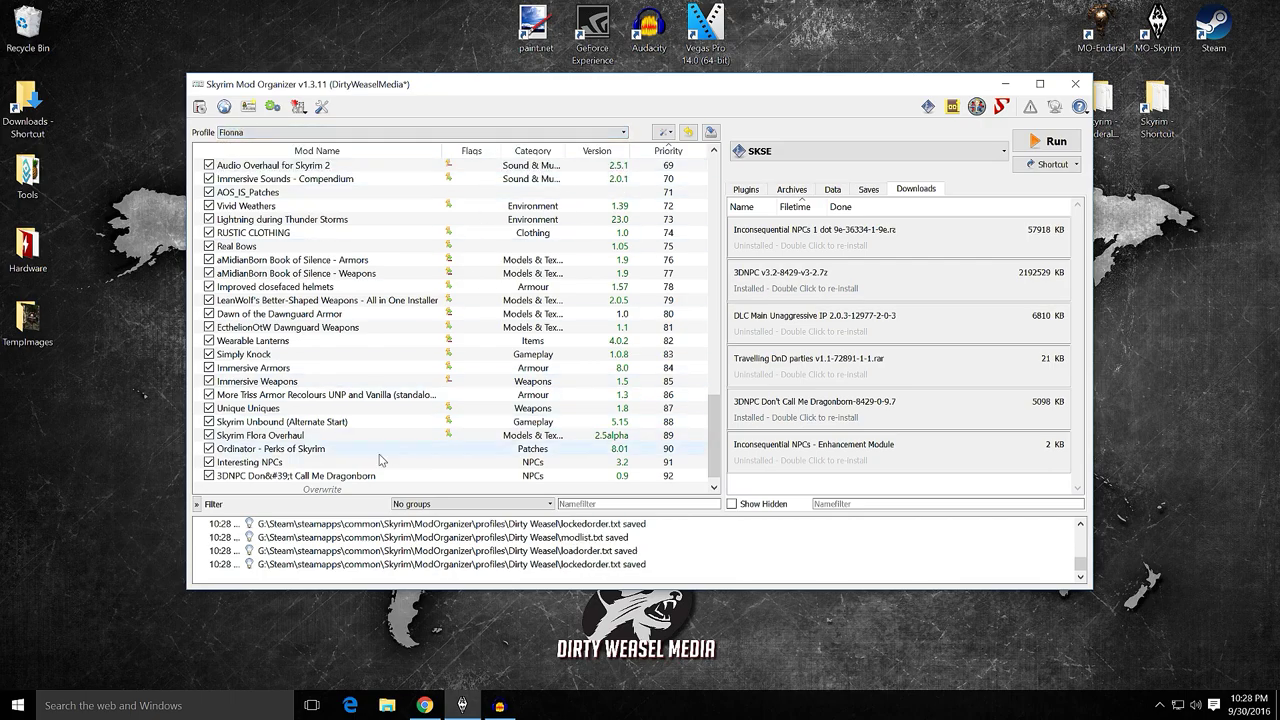
{"action": "left_click", "coordinate": [614, 137]}
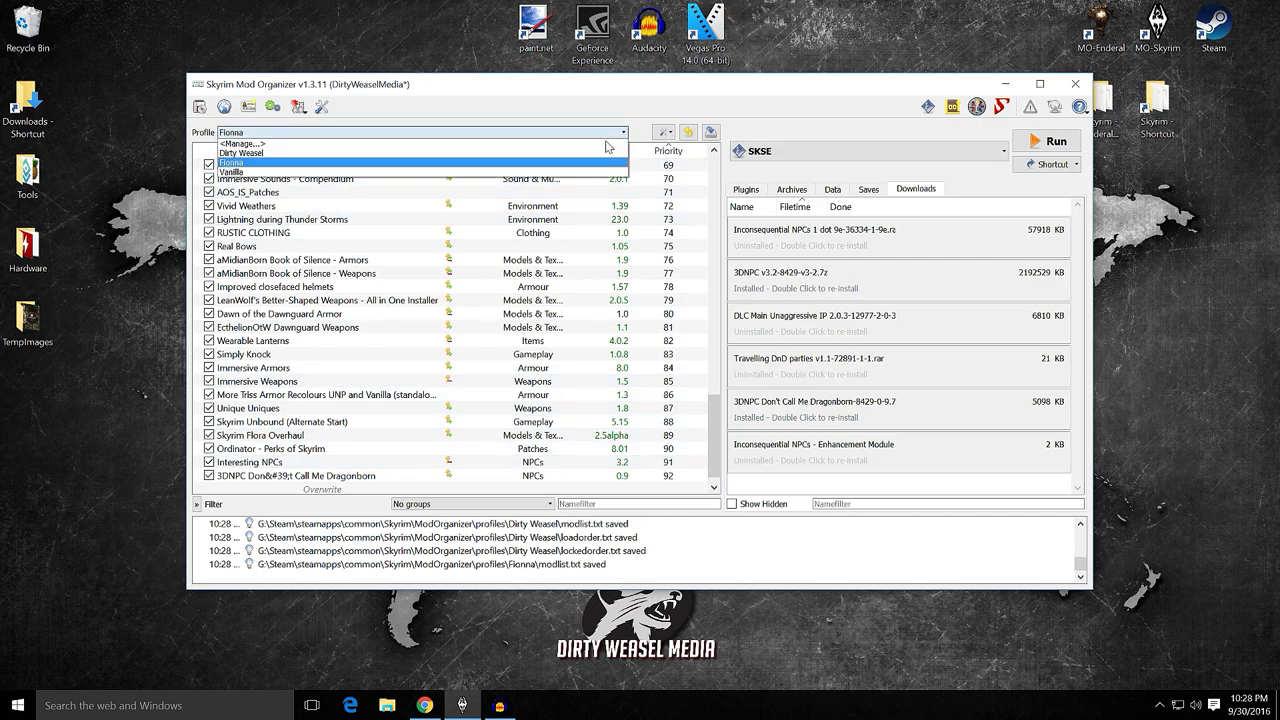
{"action": "left_click", "coordinate": [545, 151]}
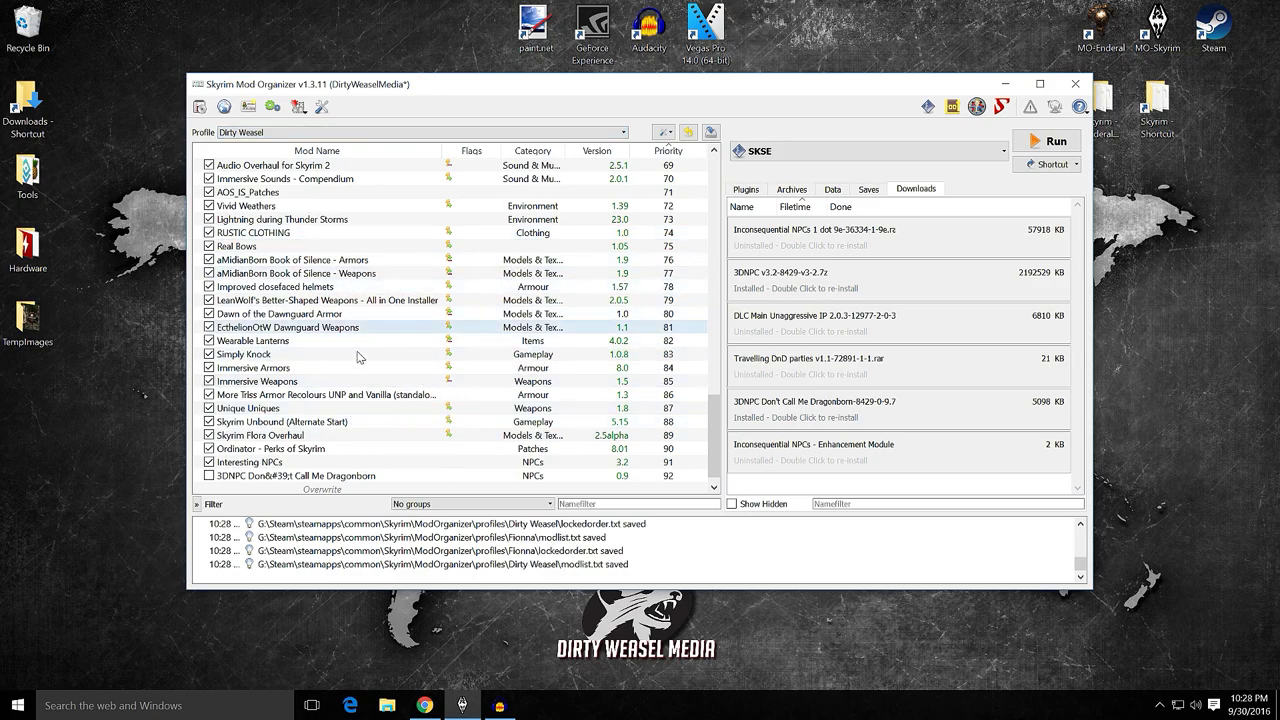
{"action": "left_click", "coordinate": [209, 476]}
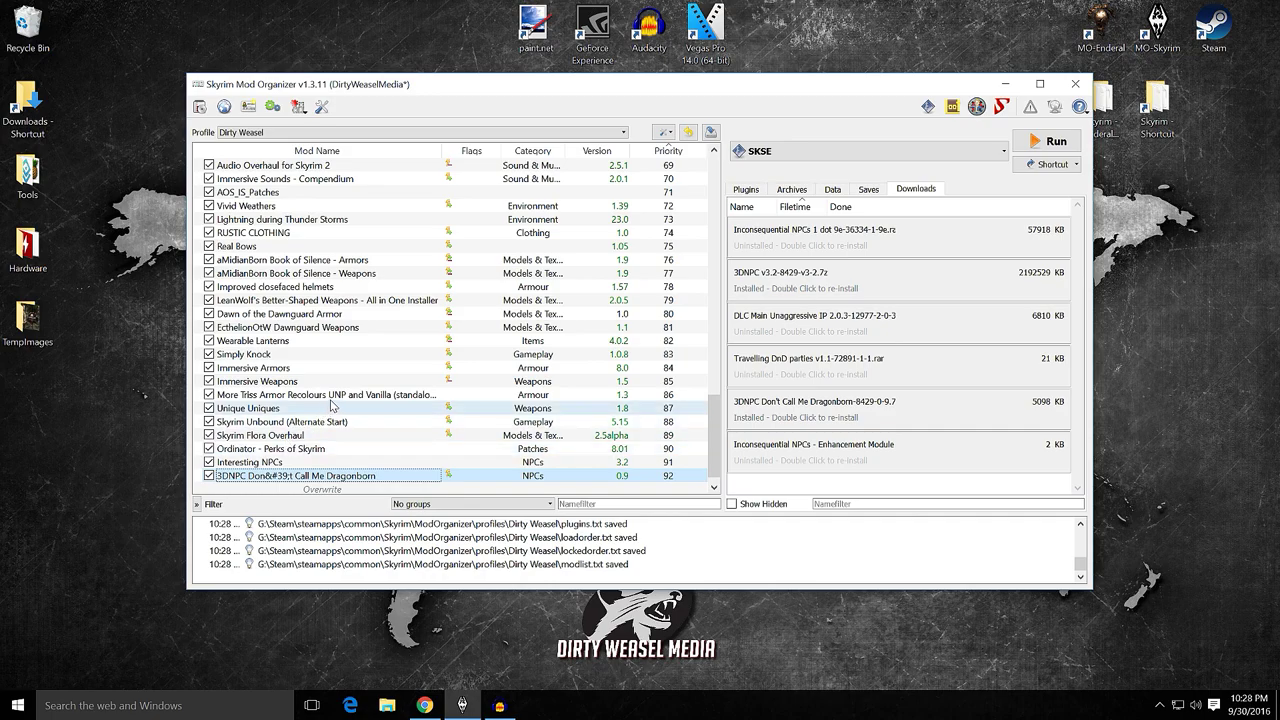
{"action": "left_click", "coordinate": [622, 131]}
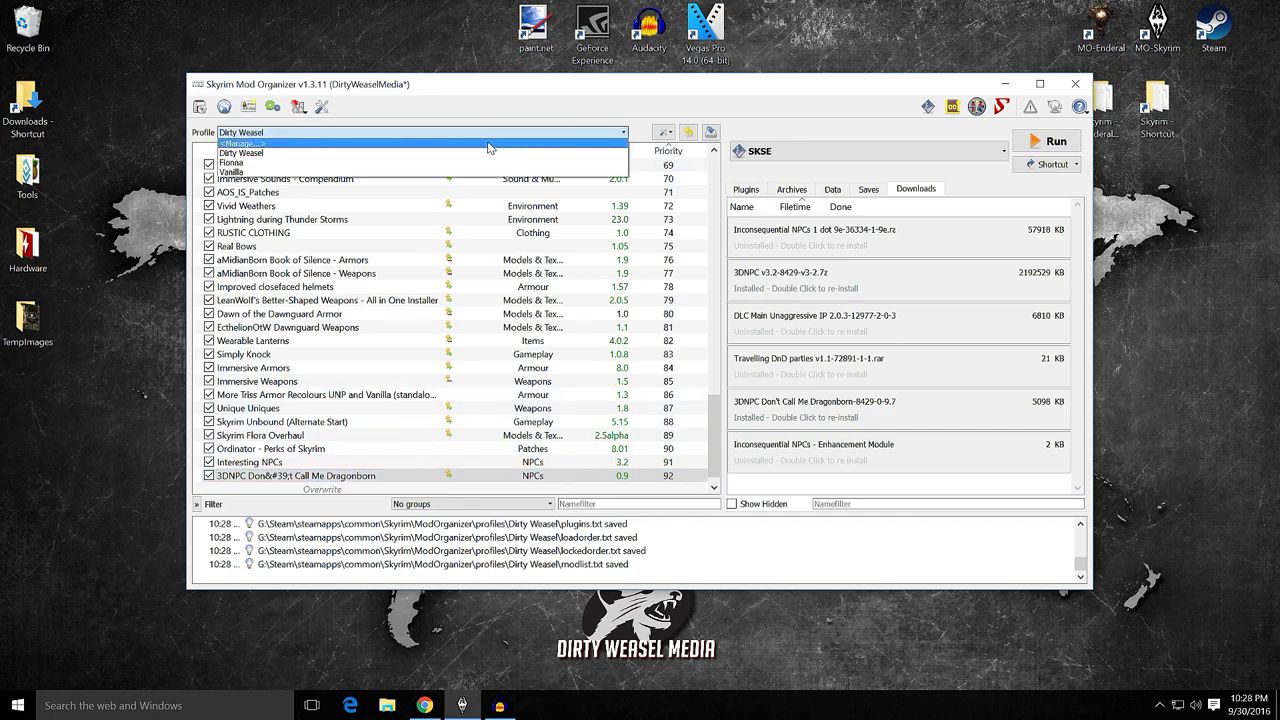
{"action": "left_click", "coordinate": [468, 166]}
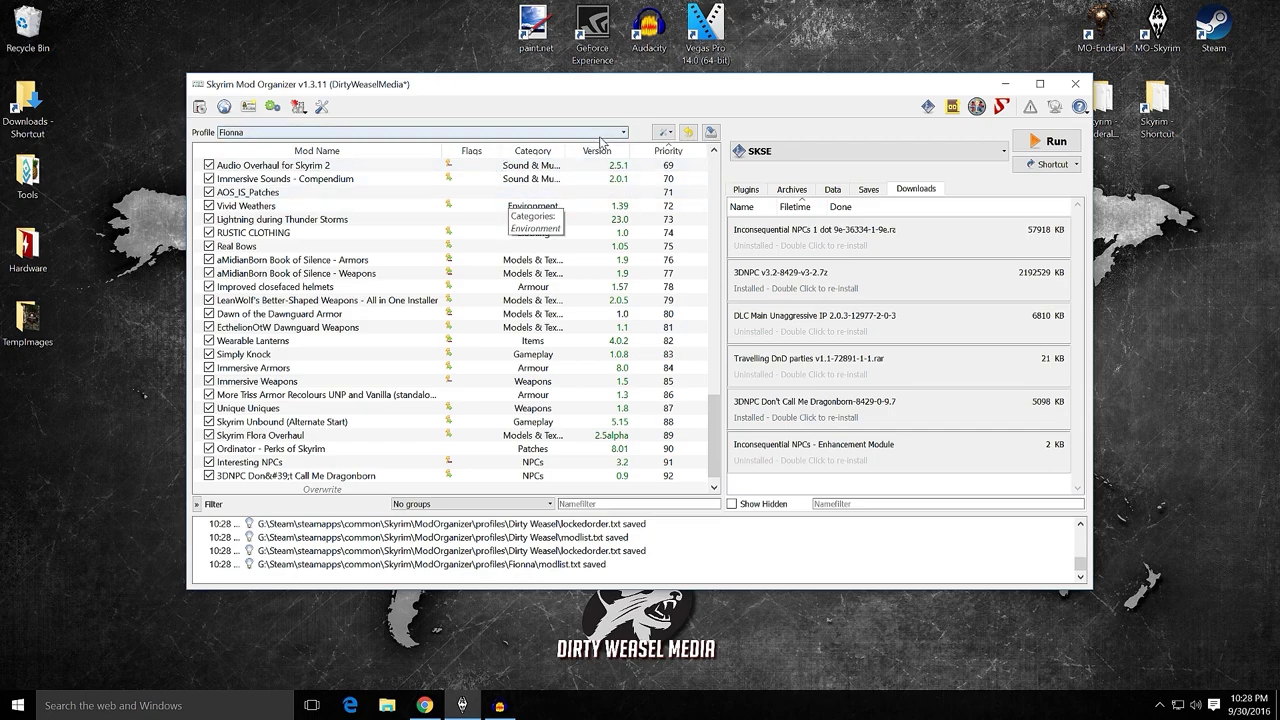
Remove the newly created profile in the profile manager and reselect Dirty Weasel as the active profile
{"action": "left_click", "coordinate": [565, 133]}
{"action": "left_click", "coordinate": [562, 143]}
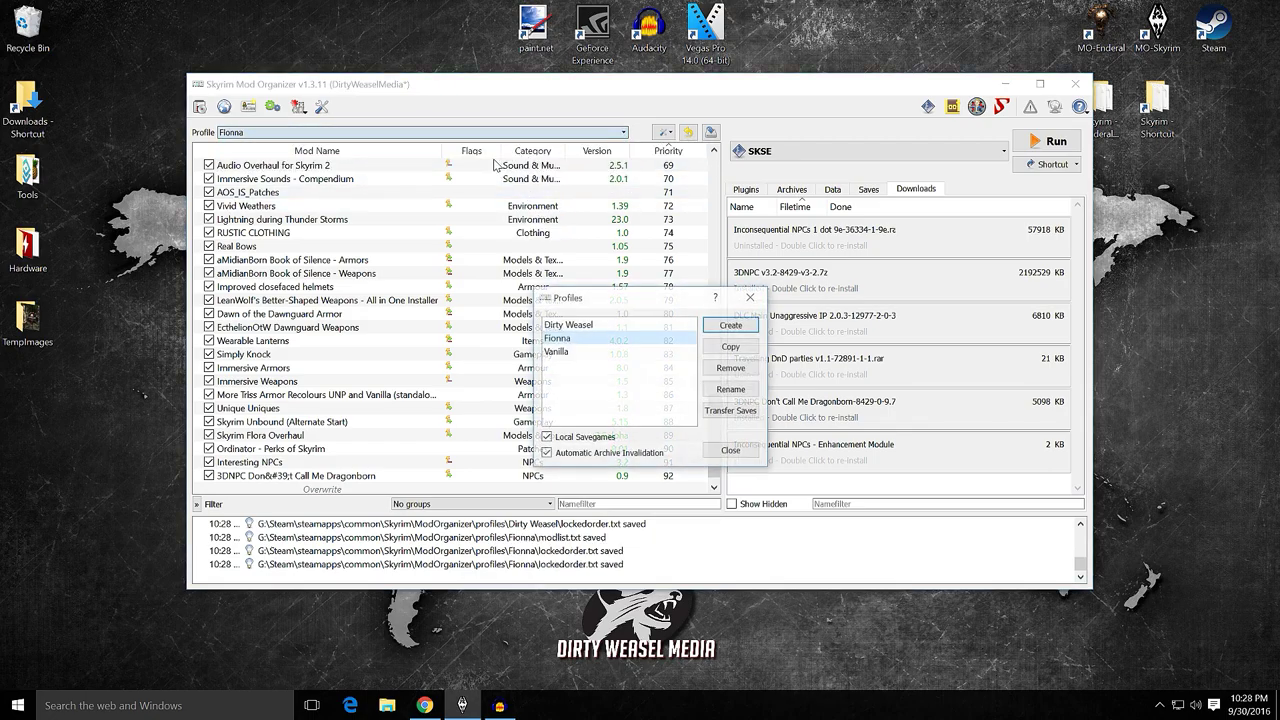
{"action": "left_click", "coordinate": [731, 367]}
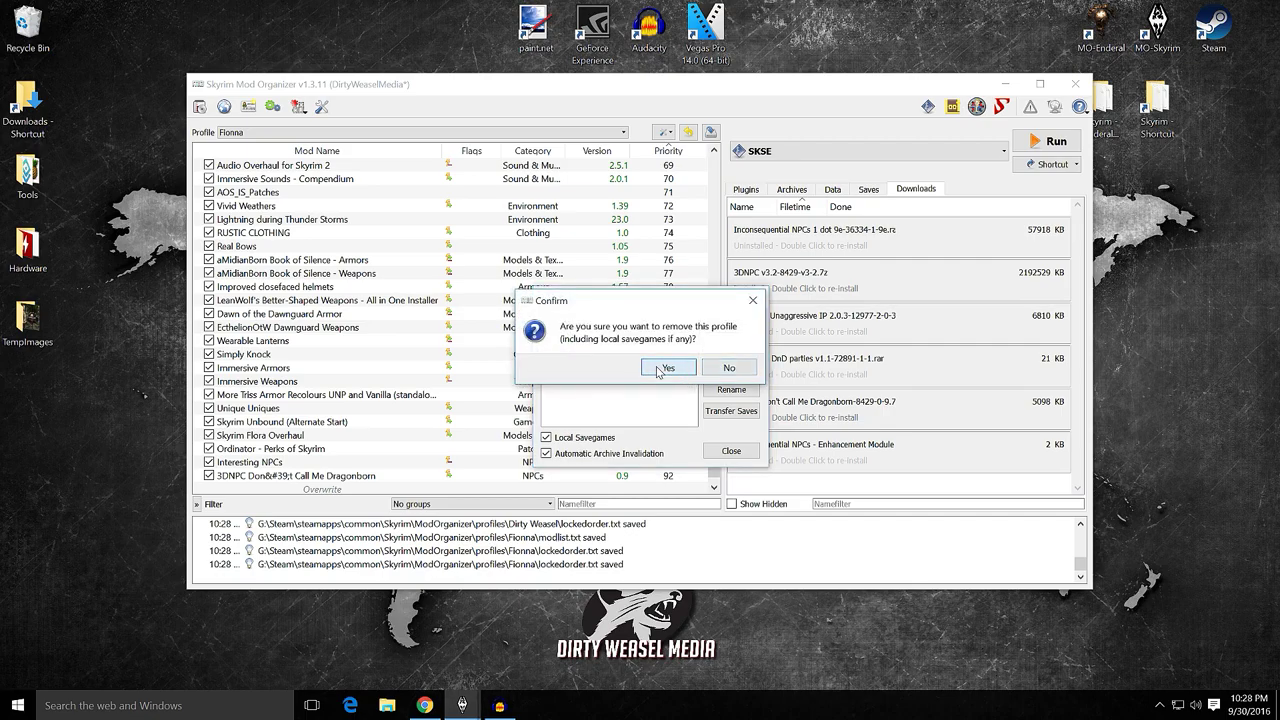
{"action": "left_click", "coordinate": [664, 368]}
{"action": "left_click", "coordinate": [731, 450]}
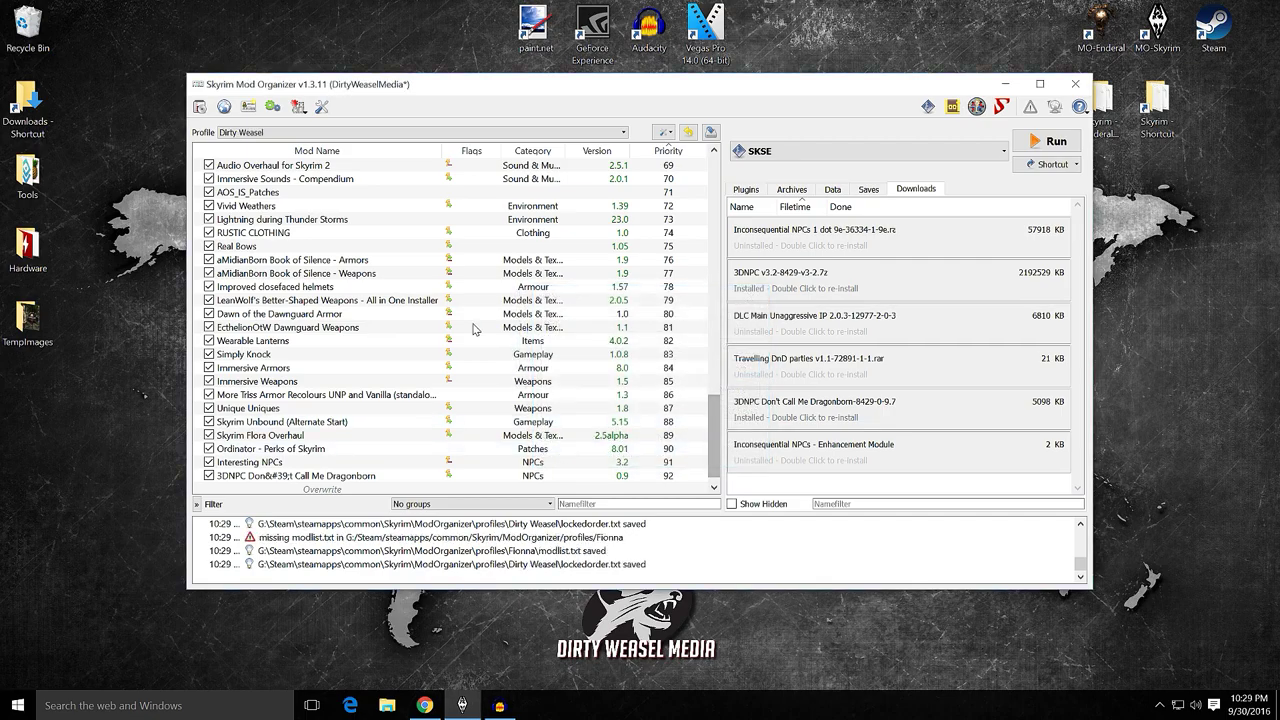
{"action": "left_click", "coordinate": [586, 133]}
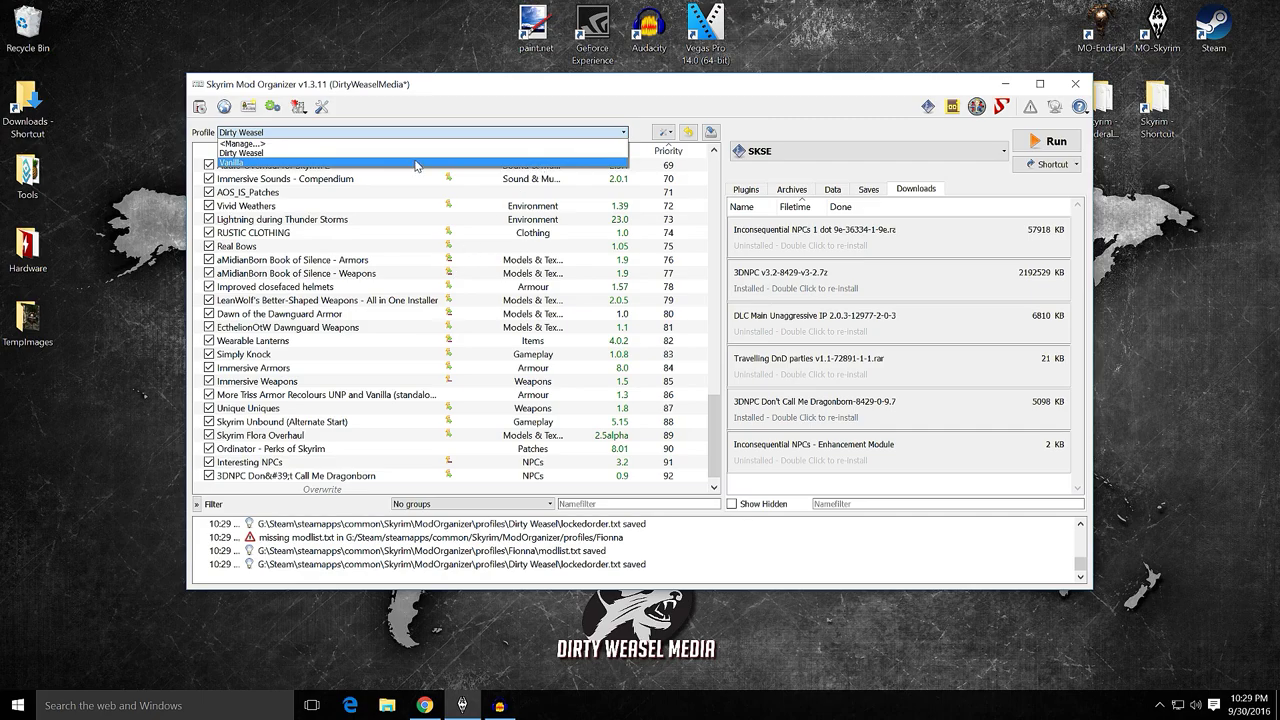
{"action": "left_click", "coordinate": [378, 152]}
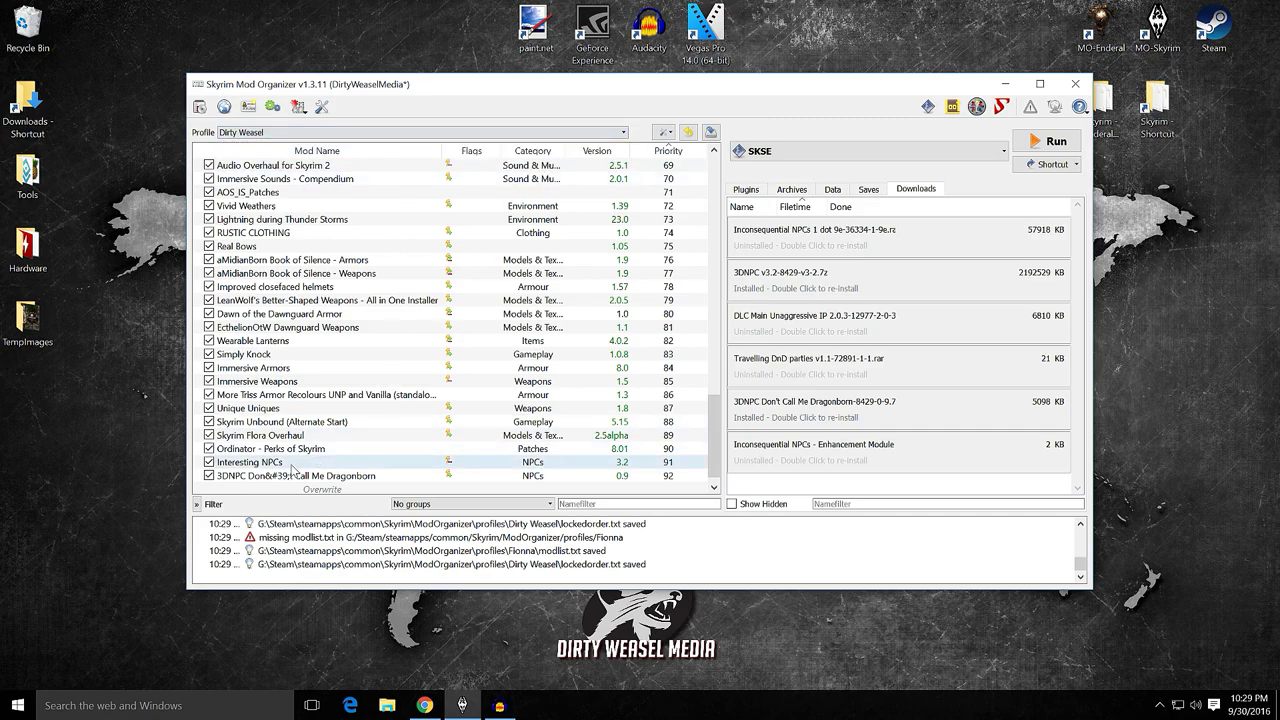
Select 3DNPC.esp in the Plugins list, then launch LOOT and sort the plugin load order
{"action": "left_click", "coordinate": [746, 189]}
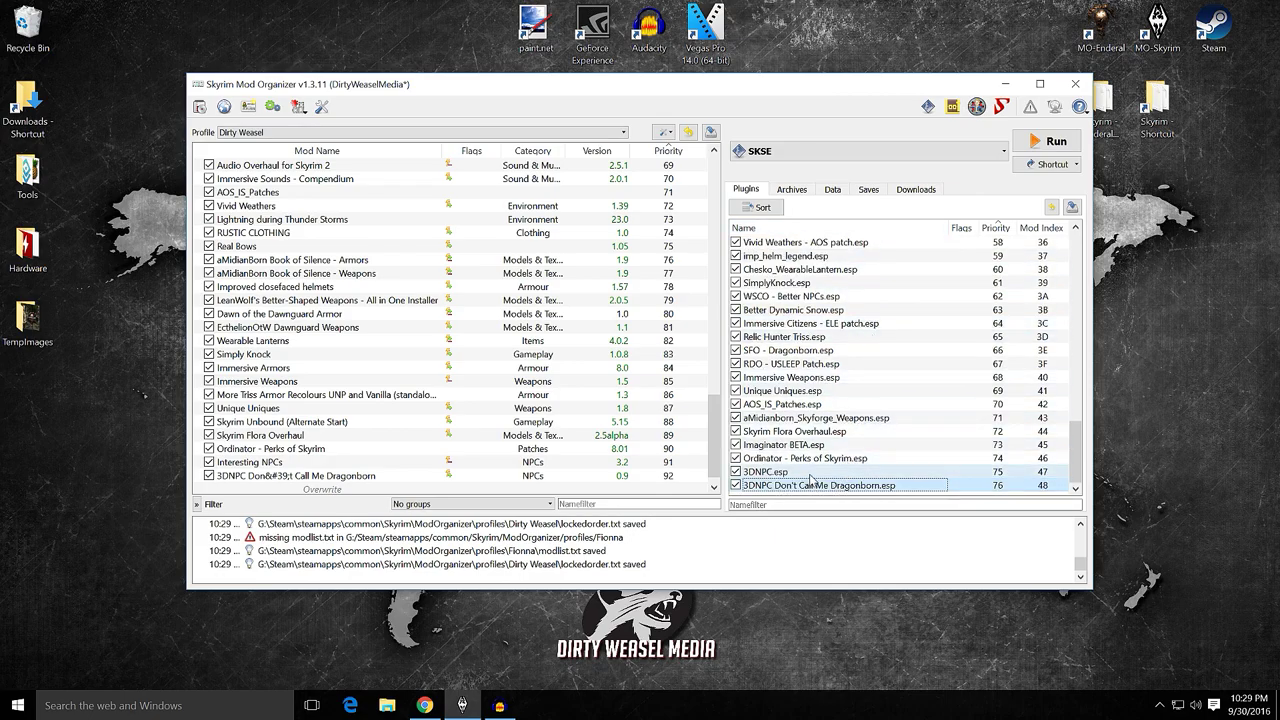
{"action": "left_click", "coordinate": [810, 474]}
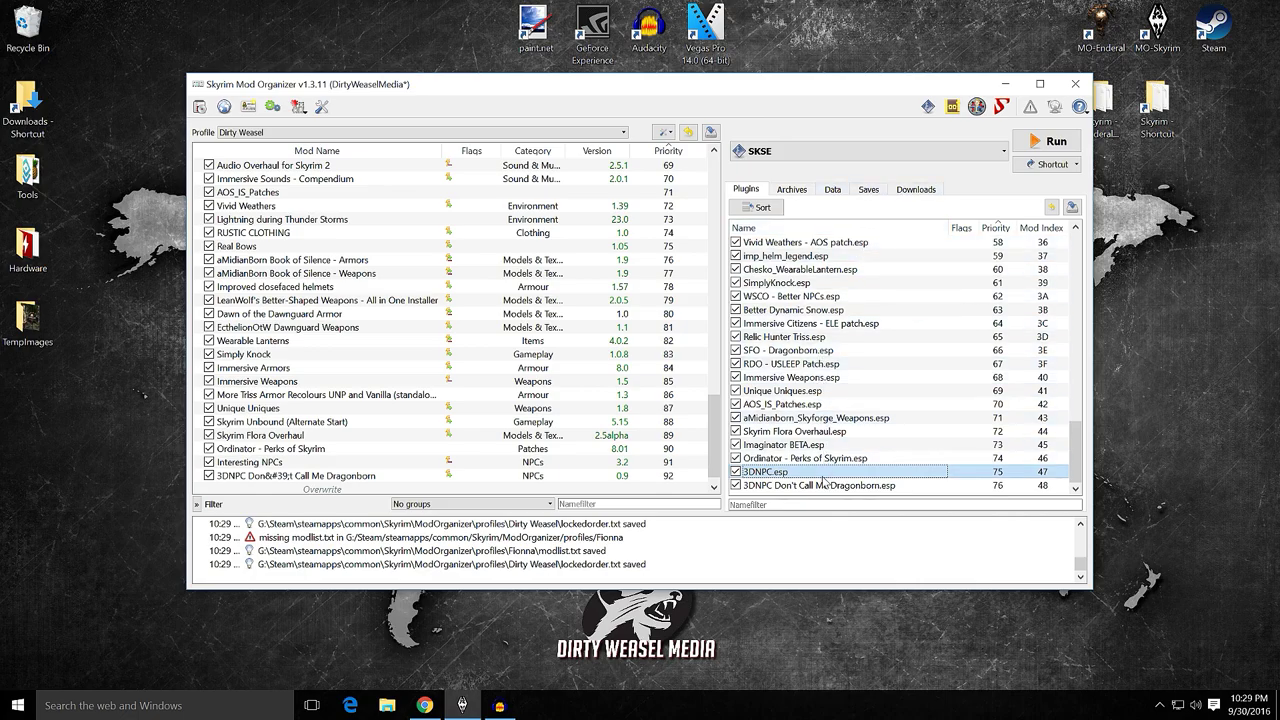
{"action": "left_click", "coordinate": [952, 106]}
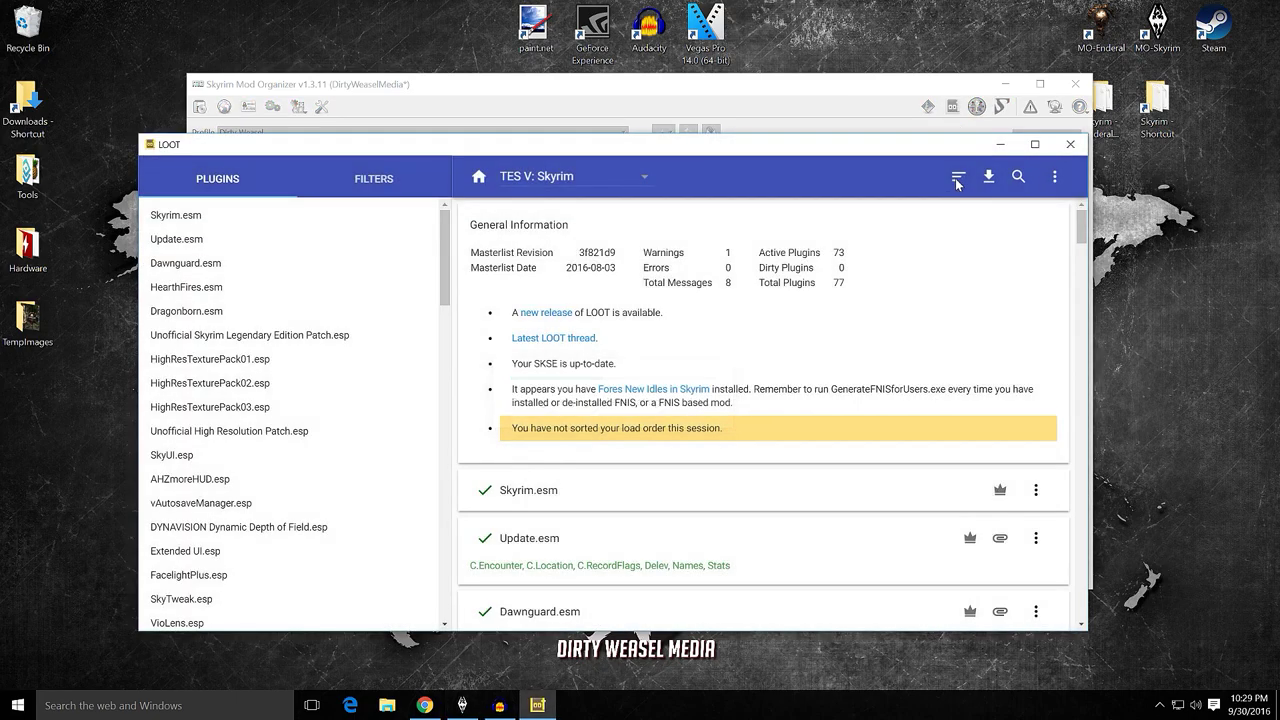
{"action": "left_click", "coordinate": [958, 177]}
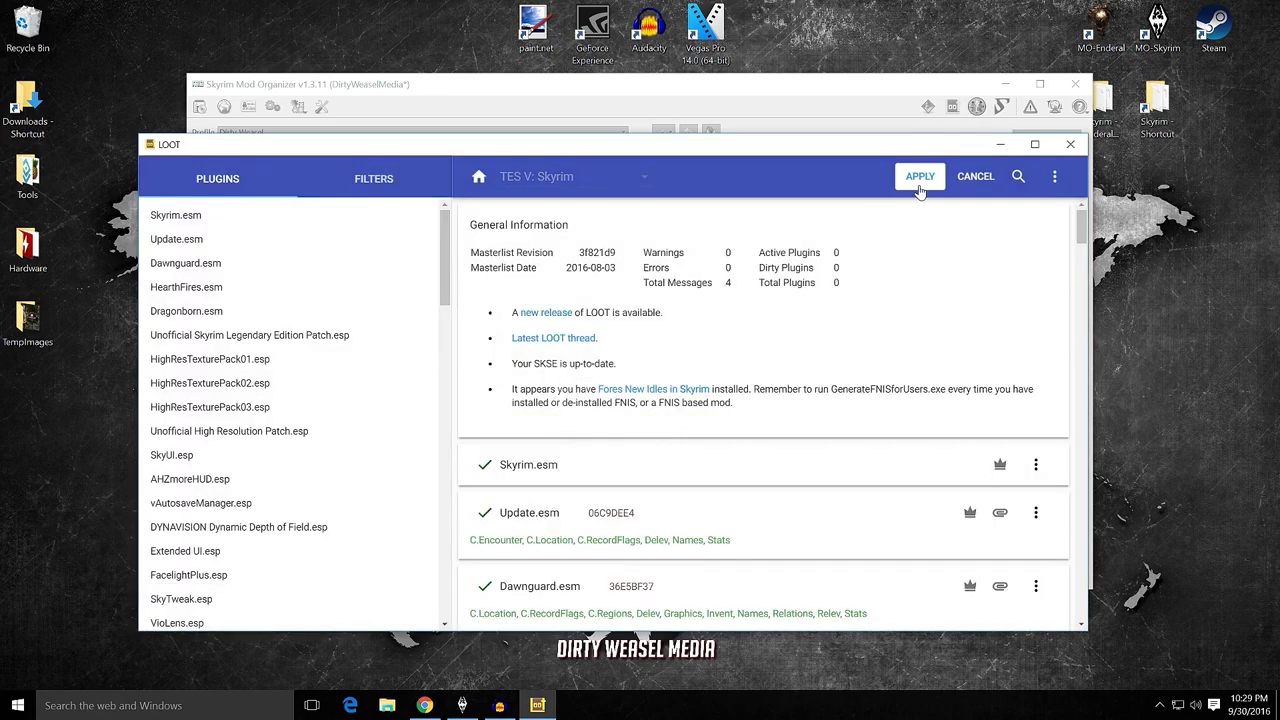
Apply LOOT's sorted order, move Don't Call Me Dragonborn.esp higher, and select 3DNPC.esp
{"action": "left_click", "coordinate": [919, 184]}
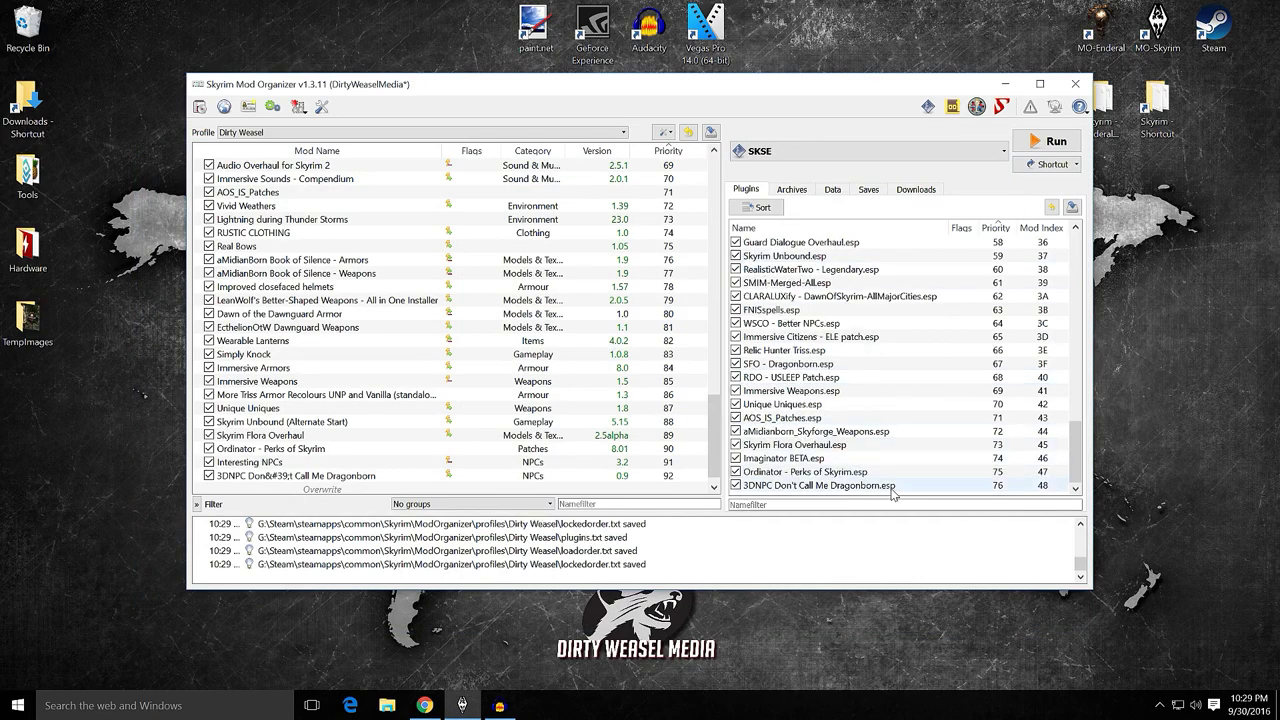
{"action": "left_click_drag", "start_coordinate": [893, 490], "coordinate": [900, 452]}
{"action": "left_click", "coordinate": [876, 343]}
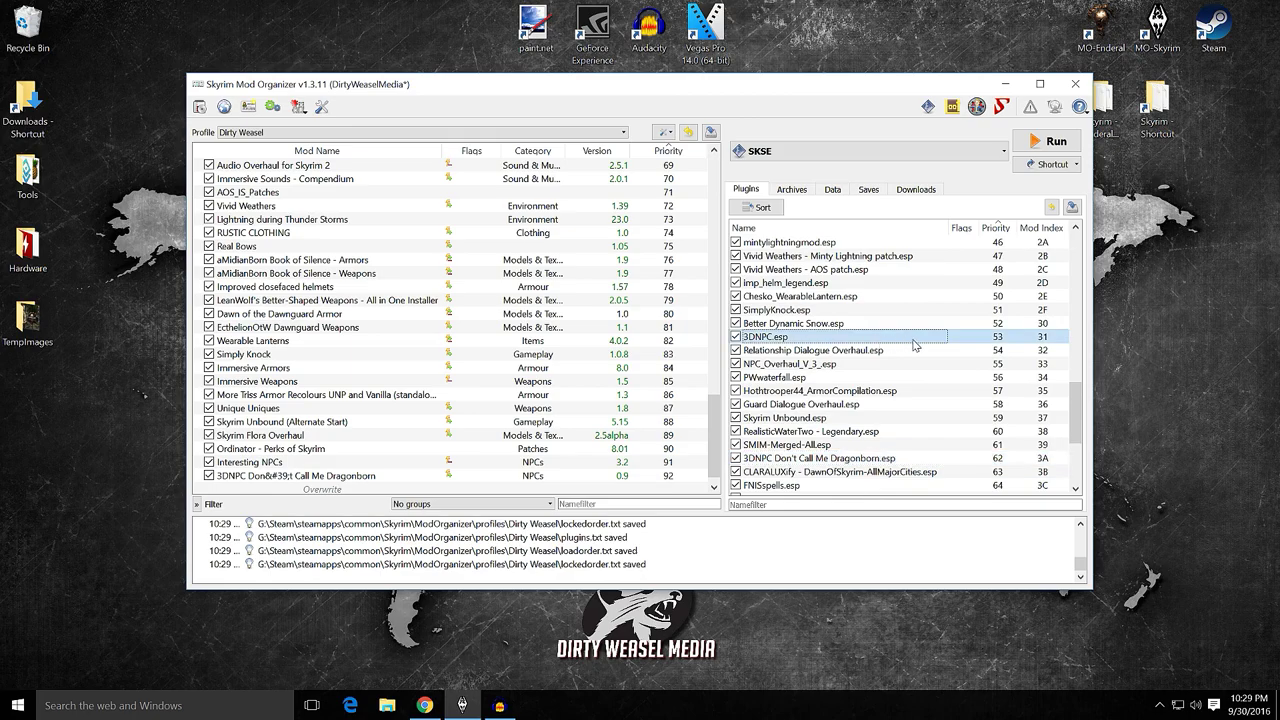
{"action": "mouse_move", "coordinate": [913, 344]}
Scroll up the plugin list and inspect the Immersive Citizens plugin's details
{"action": "scroll", "coordinate": [913, 344], "scroll_direction": "up", "scroll_amount": 4}
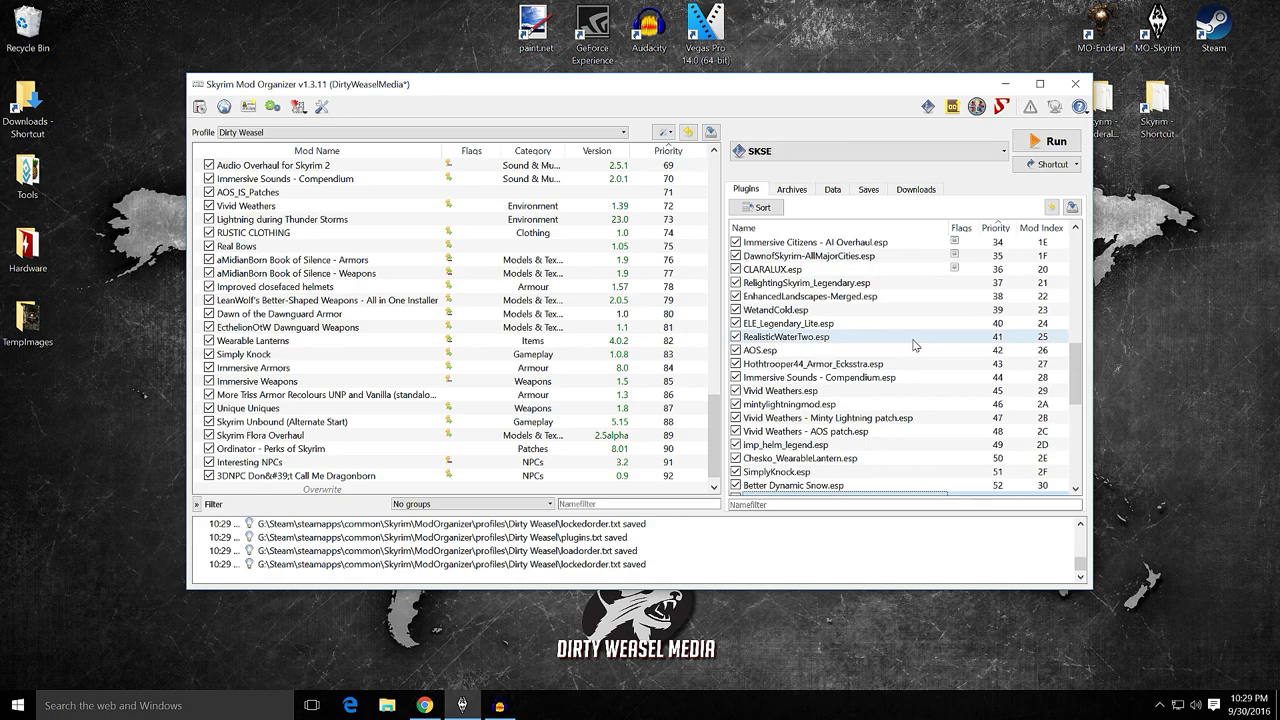
{"action": "scroll", "coordinate": [913, 345], "scroll_direction": "up", "scroll_amount": 1}
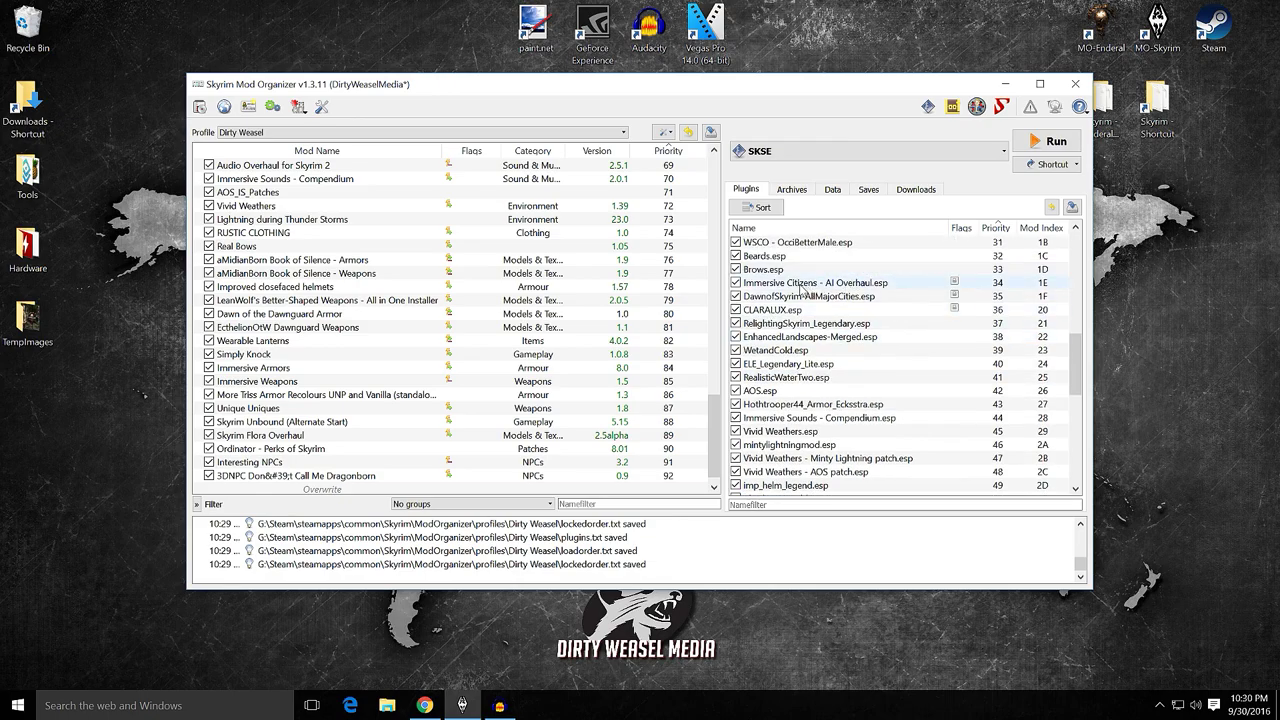
{"action": "left_click", "coordinate": [836, 286]}
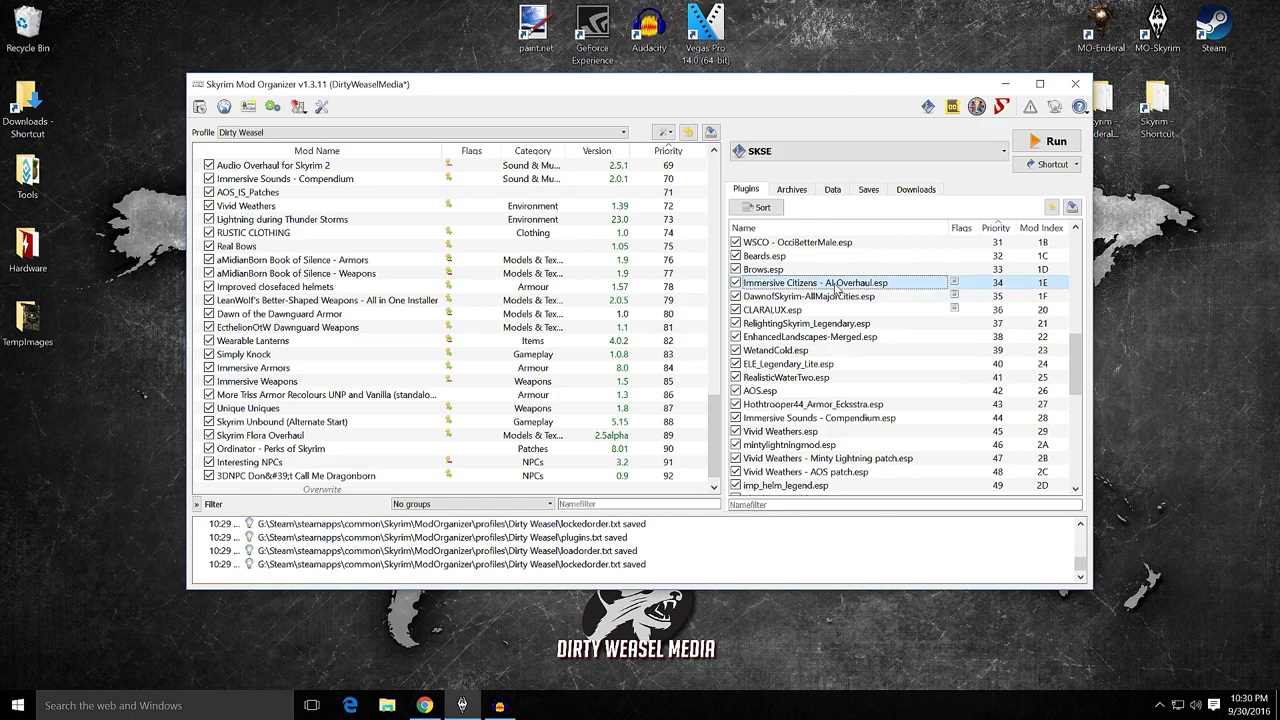
{"action": "mouse_move", "coordinate": [838, 290]}
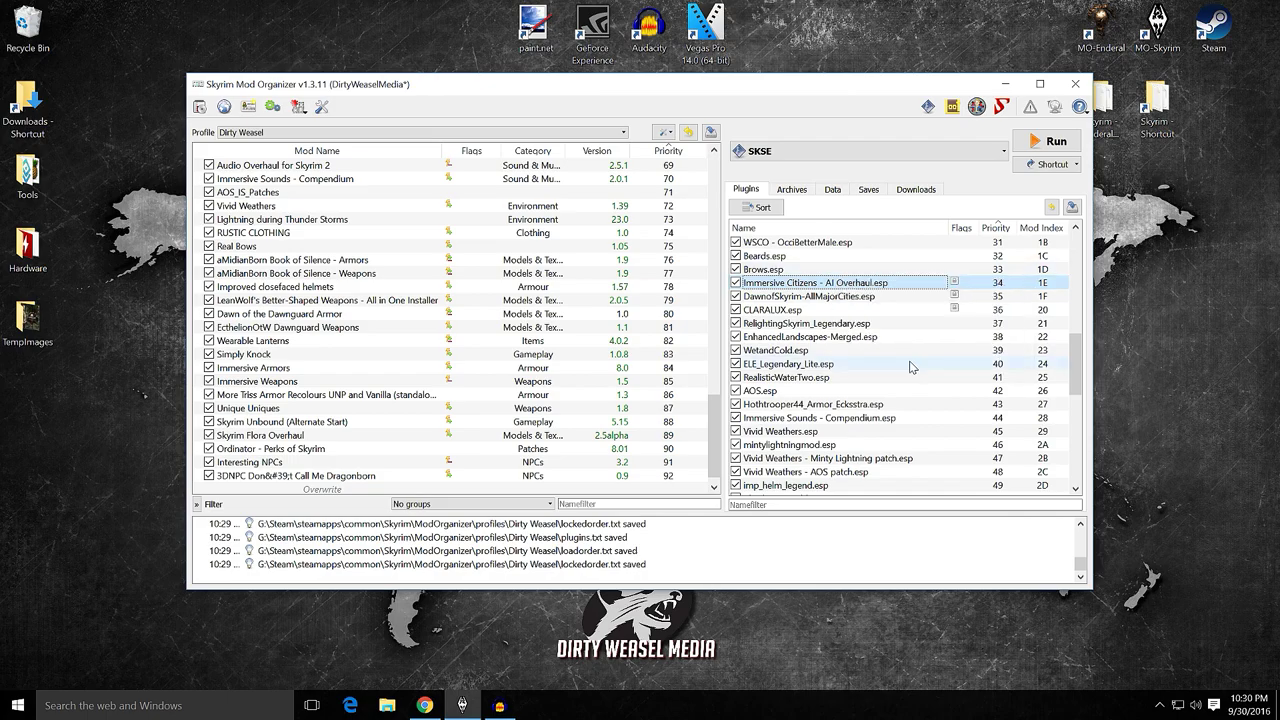
{"action": "scroll", "coordinate": [910, 365], "scroll_direction": "down", "scroll_amount": 4}
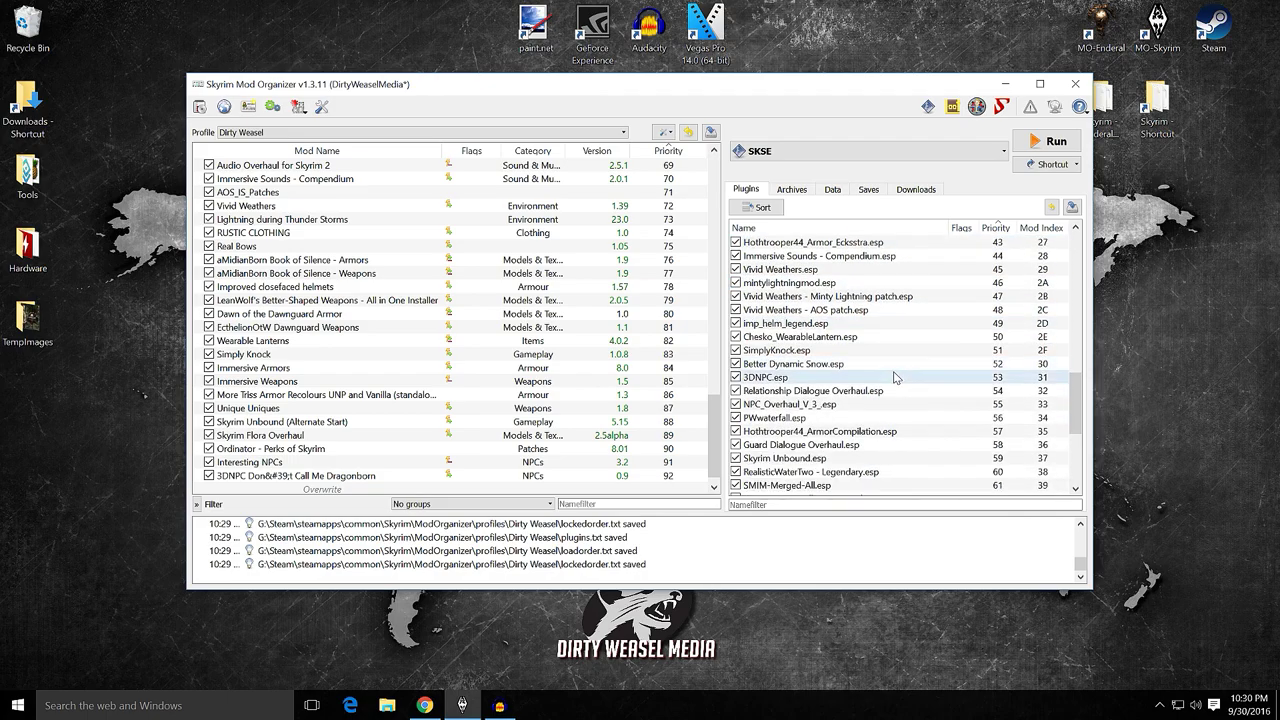
Drag 3DNPC.esp up the plugin list to priority 36
{"action": "left_click_drag", "start_coordinate": [885, 378], "coordinate": [887, 293]}
{"action": "scroll", "coordinate": [887, 293], "scroll_direction": "up", "scroll_amount": 4}
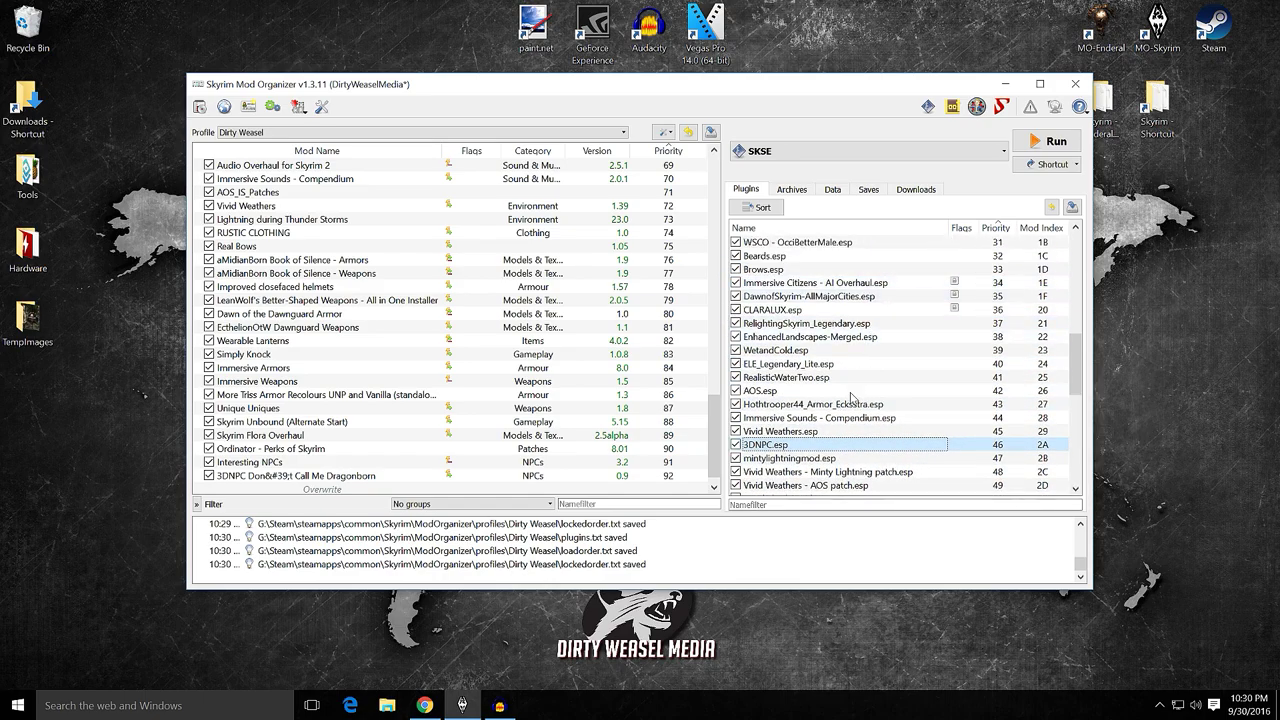
{"action": "left_click_drag", "start_coordinate": [838, 441], "coordinate": [872, 290]}
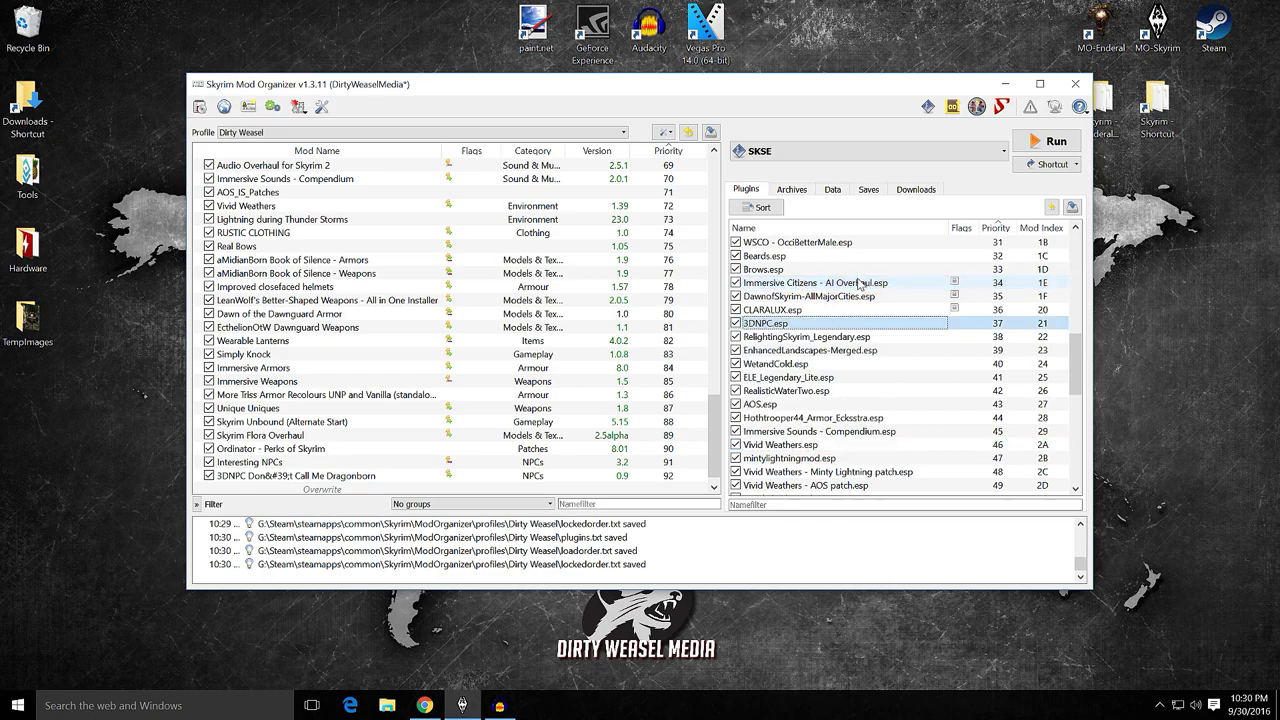
Lock the load order of 3DNPC.esp, Immersive Citizens, CLARALUX.esp and DawnofSkyrim-AllMajorCities.esp
{"action": "right_click", "coordinate": [940, 310]}
{"action": "left_click", "coordinate": [990, 340]}
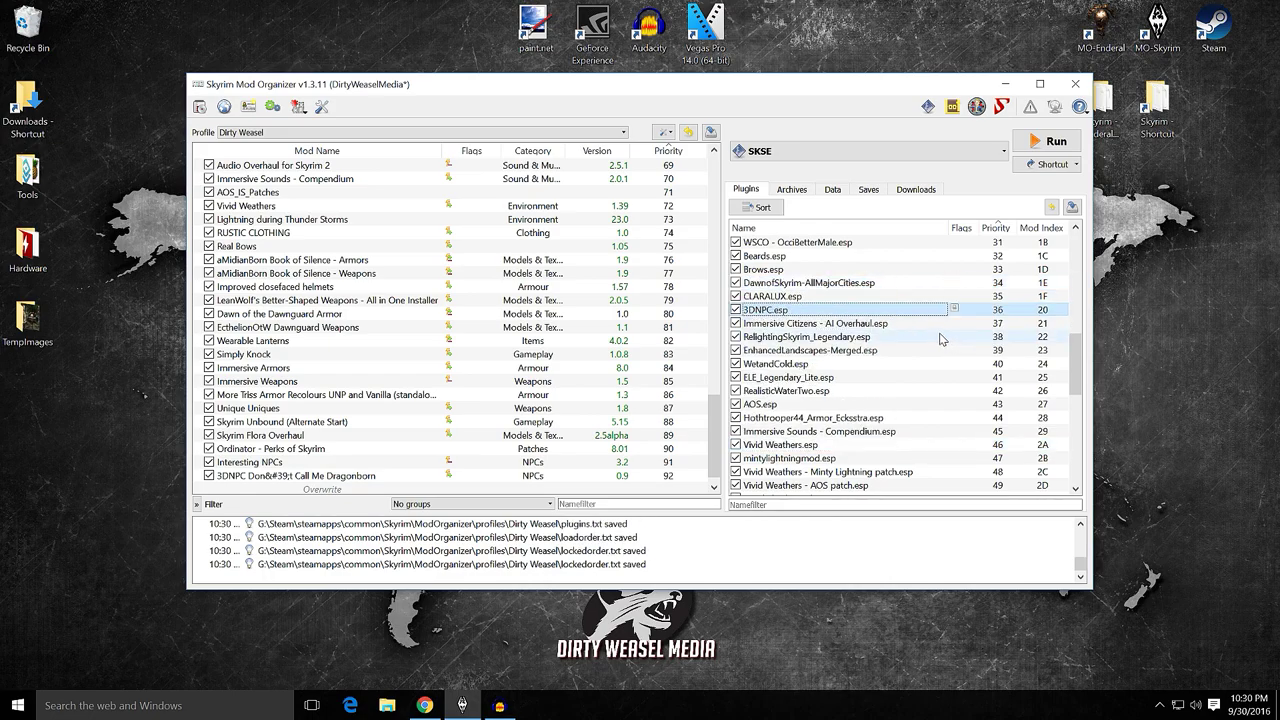
{"action": "right_click", "coordinate": [938, 323]}
{"action": "left_click", "coordinate": [962, 348]}
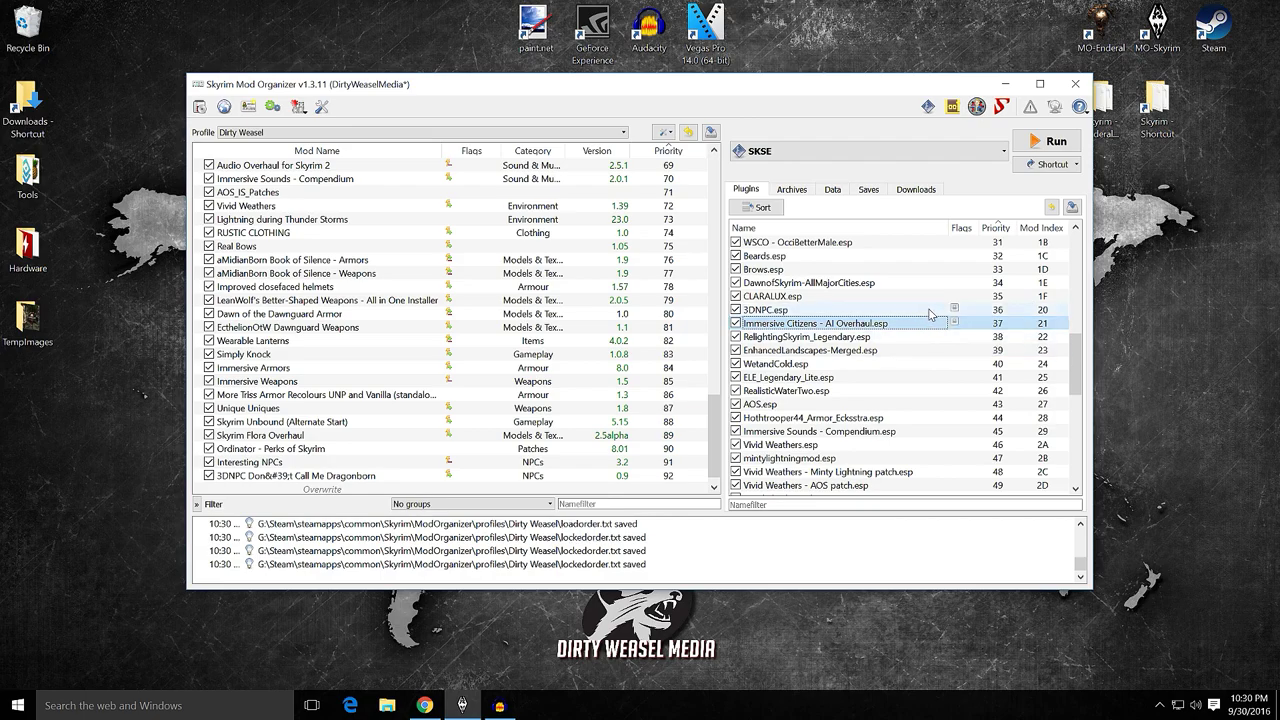
{"action": "right_click", "coordinate": [940, 296]}
{"action": "left_click", "coordinate": [958, 329]}
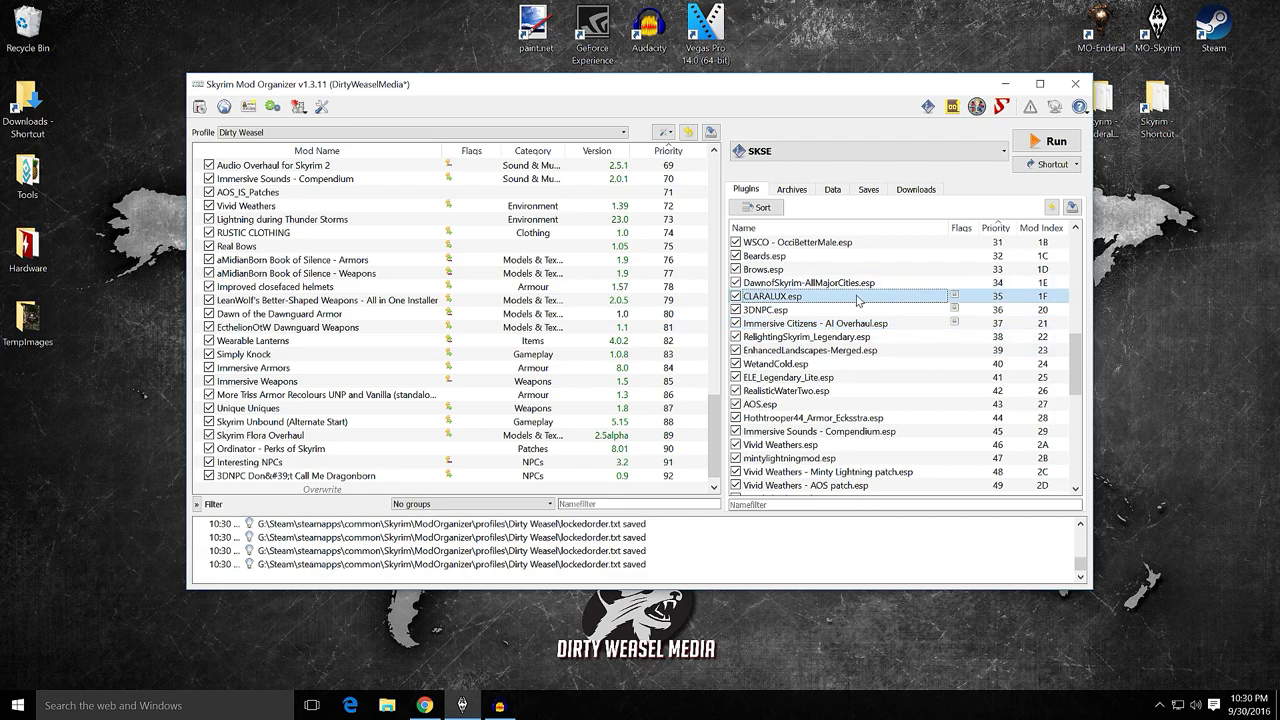
{"action": "right_click", "coordinate": [948, 284]}
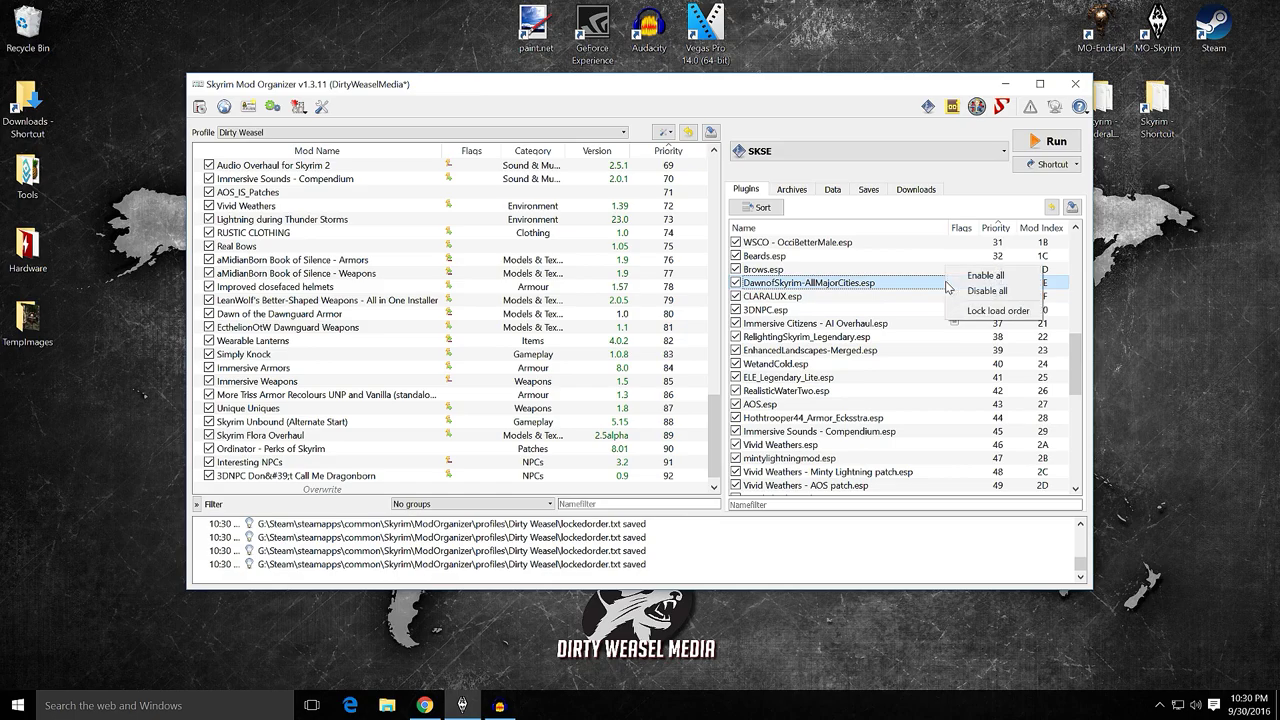
{"action": "left_click", "coordinate": [965, 314]}
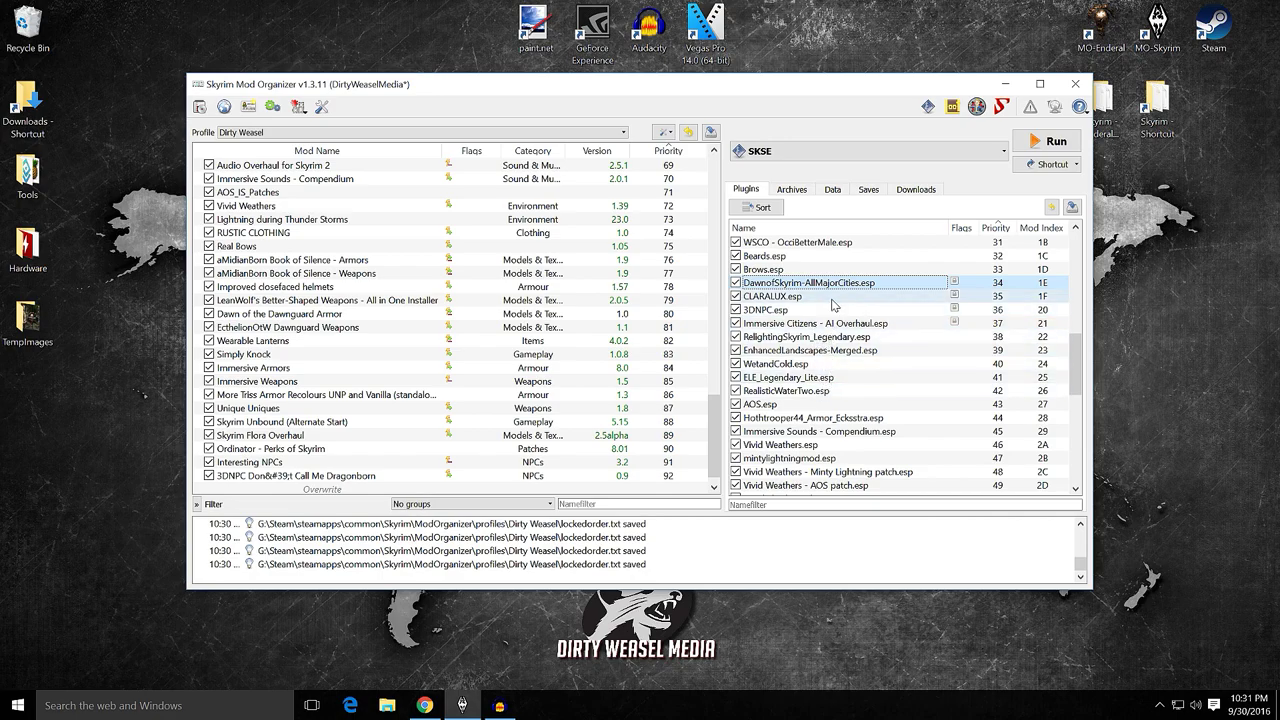
Drag 3DNPC Don't Call Me Dragonborn.esp up the plugin list in two moves to priority 49
{"action": "scroll", "coordinate": [920, 350], "scroll_direction": "down", "scroll_amount": 3}
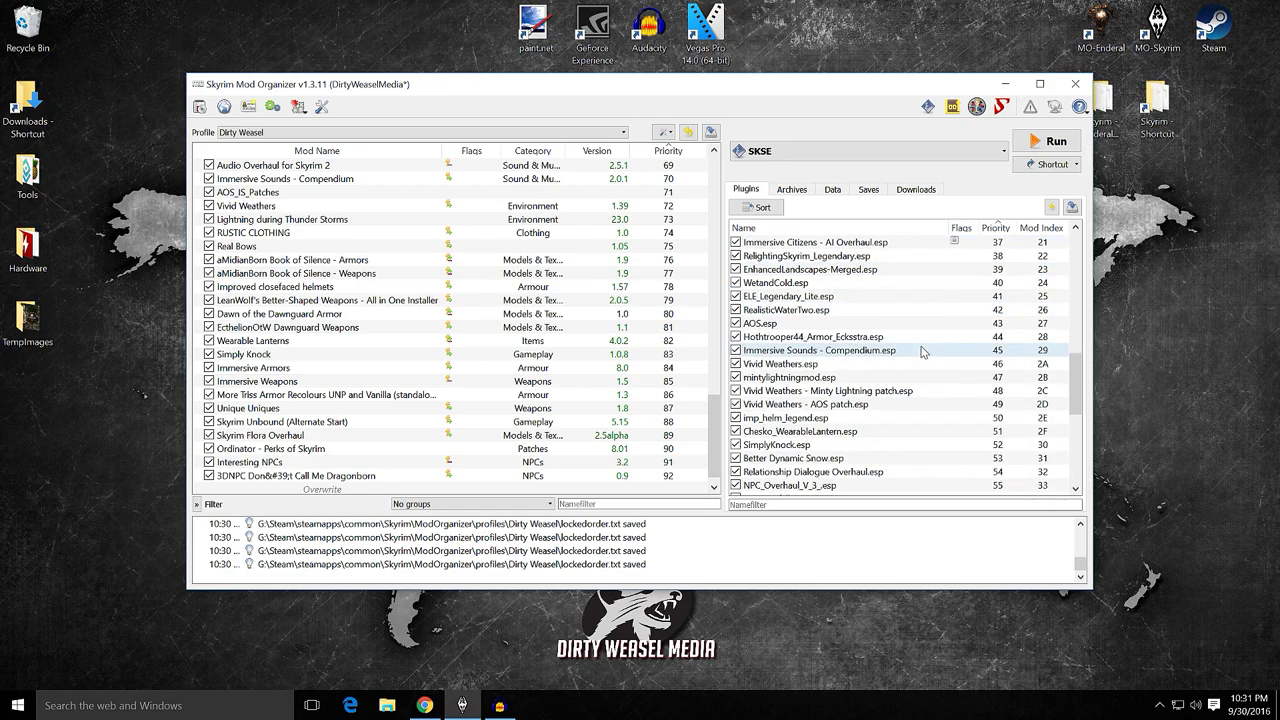
{"action": "scroll", "coordinate": [922, 352], "scroll_direction": "down", "scroll_amount": 2}
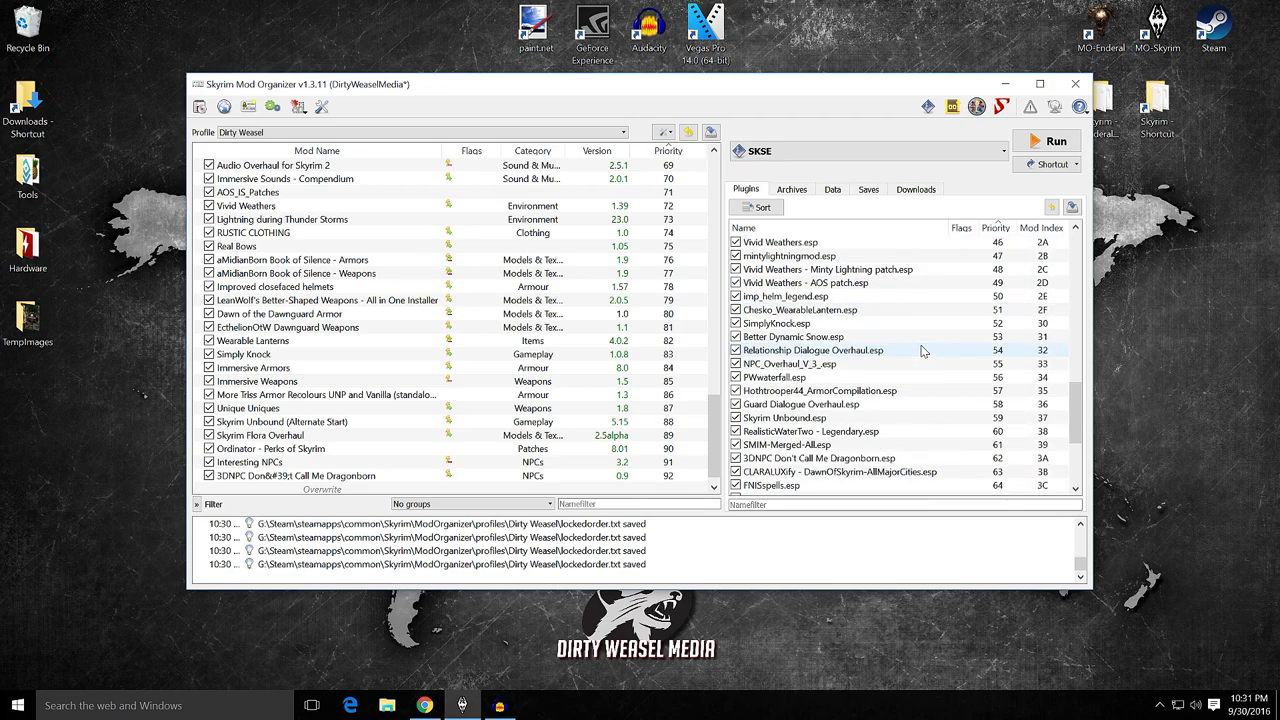
{"action": "left_click_drag", "start_coordinate": [852, 458], "coordinate": [866, 289]}
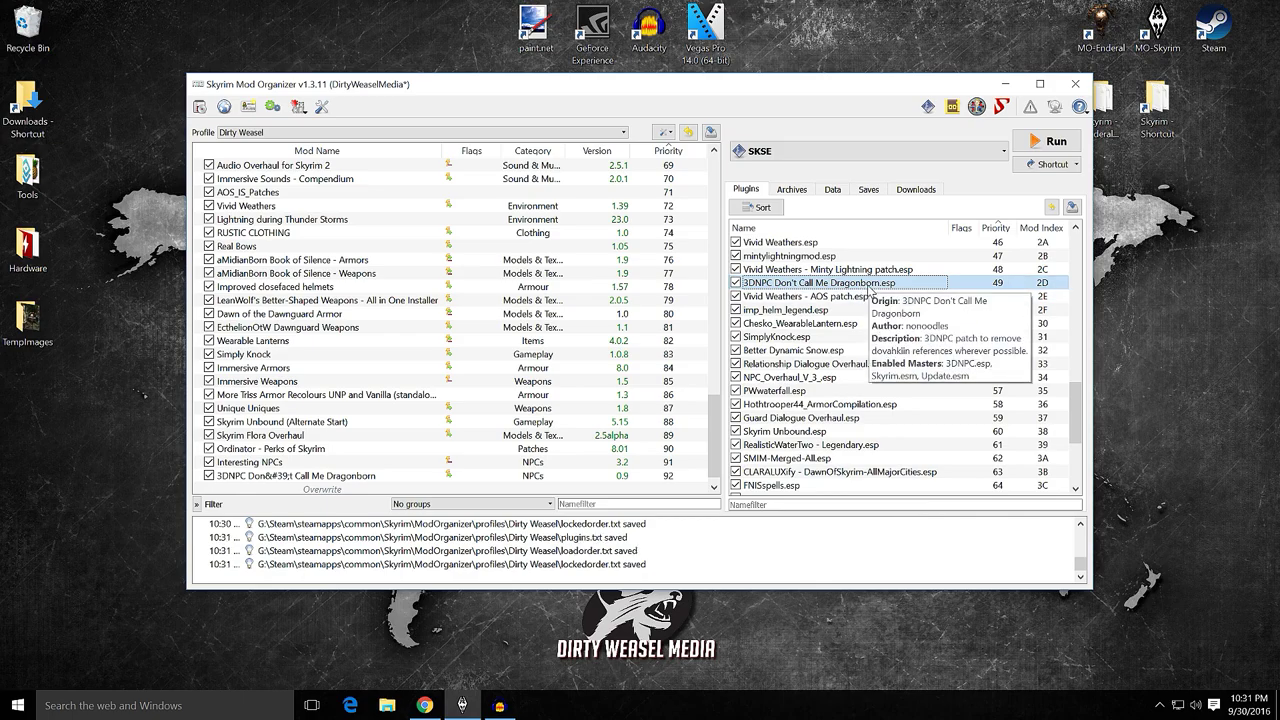
{"action": "scroll", "coordinate": [865, 288], "scroll_direction": "up", "scroll_amount": 4}
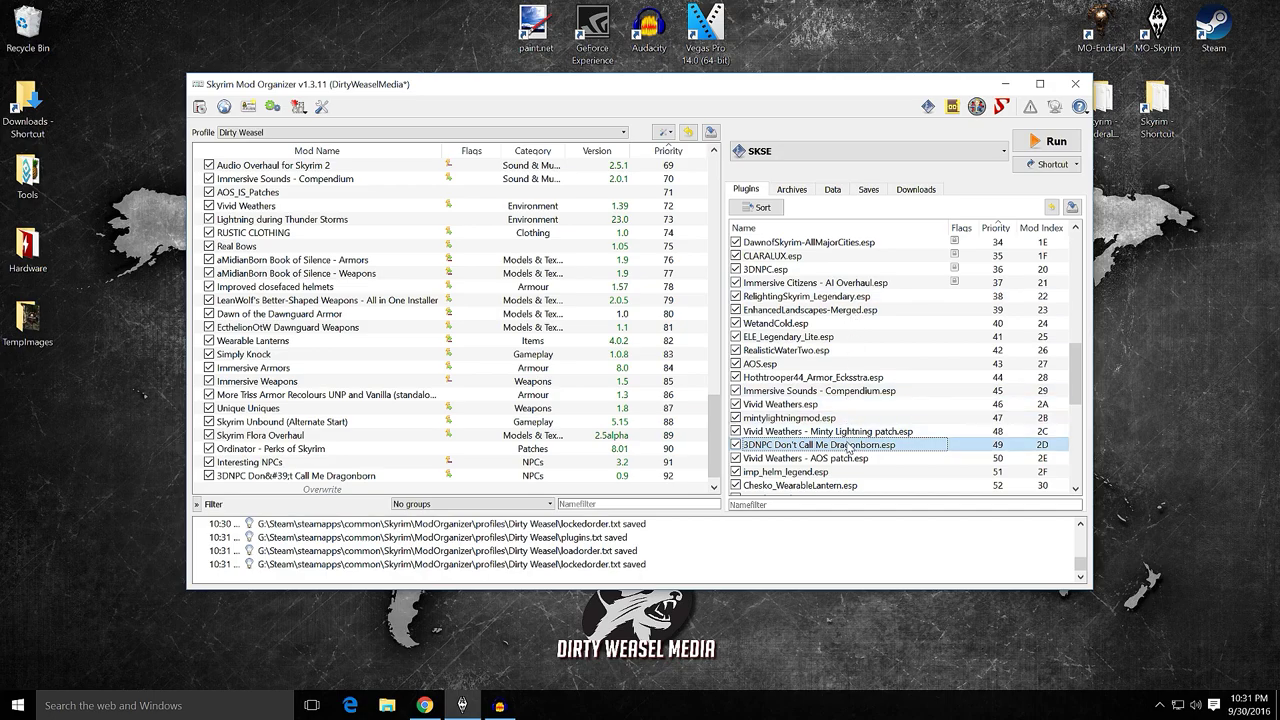
{"action": "left_click_drag", "start_coordinate": [851, 447], "coordinate": [862, 290]}
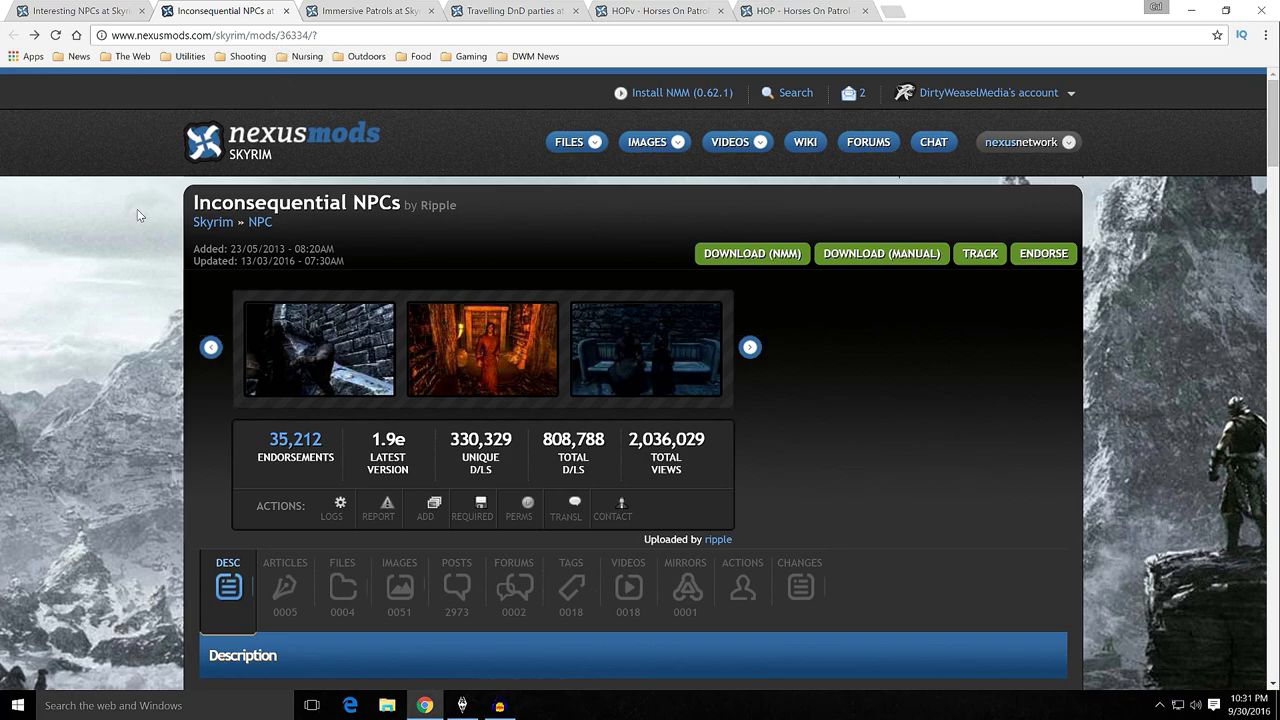
Scroll the Inconsequential NPCs description to the Optional Enhancement Module section and highlight its heading
{"action": "scroll", "coordinate": [117, 296], "scroll_direction": "down", "scroll_amount": 1}
{"action": "scroll", "coordinate": [117, 296], "scroll_direction": "down", "scroll_amount": 5}
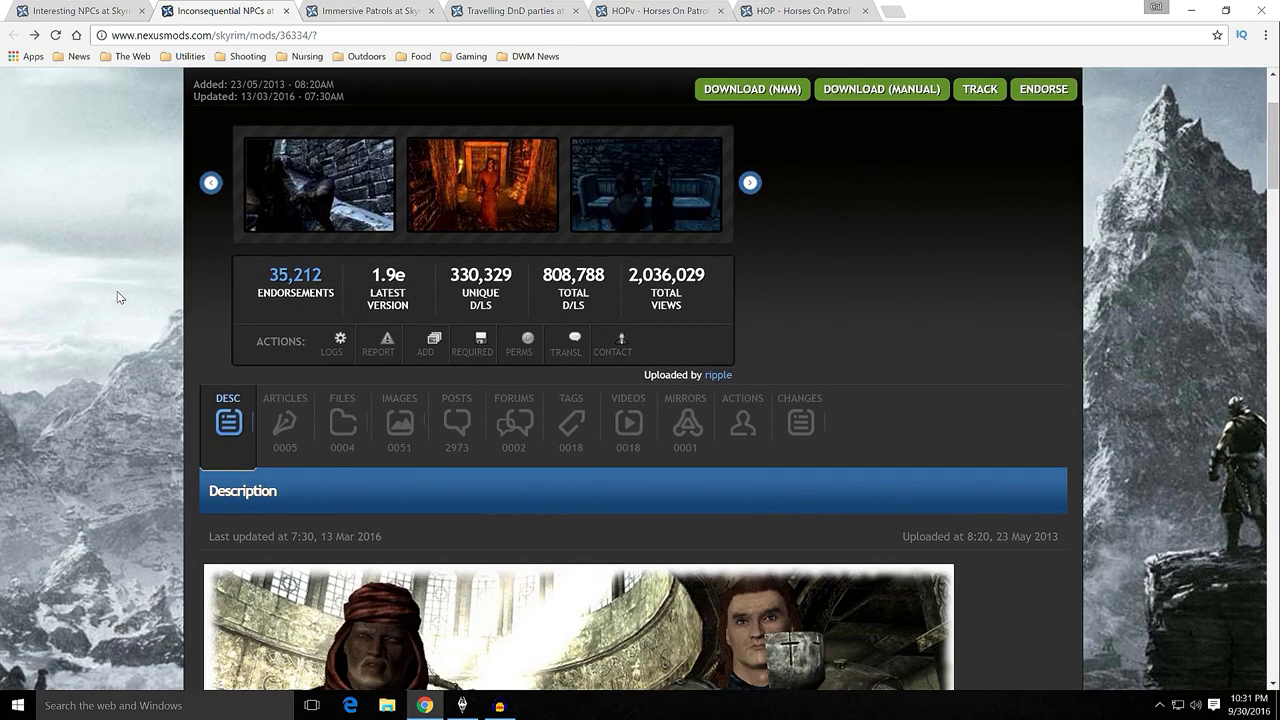
{"action": "scroll", "coordinate": [117, 296], "scroll_direction": "down", "scroll_amount": 1}
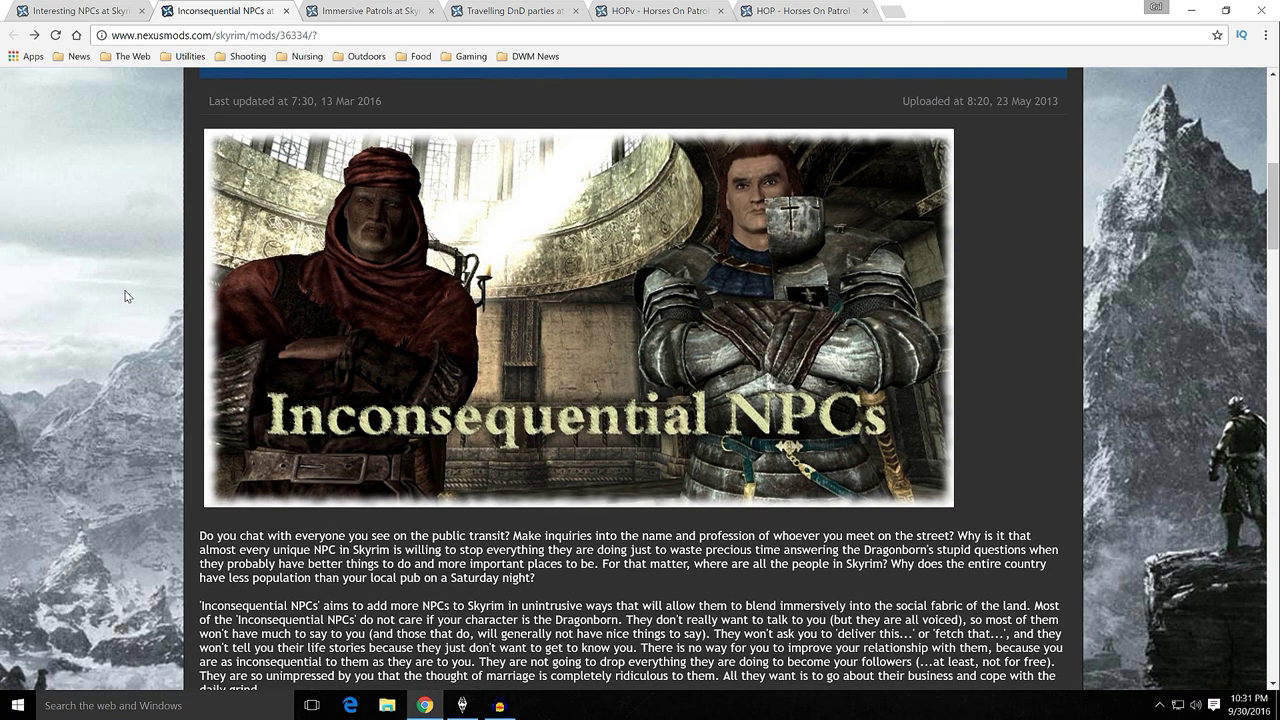
{"action": "scroll", "coordinate": [126, 296], "scroll_direction": "down", "scroll_amount": 3}
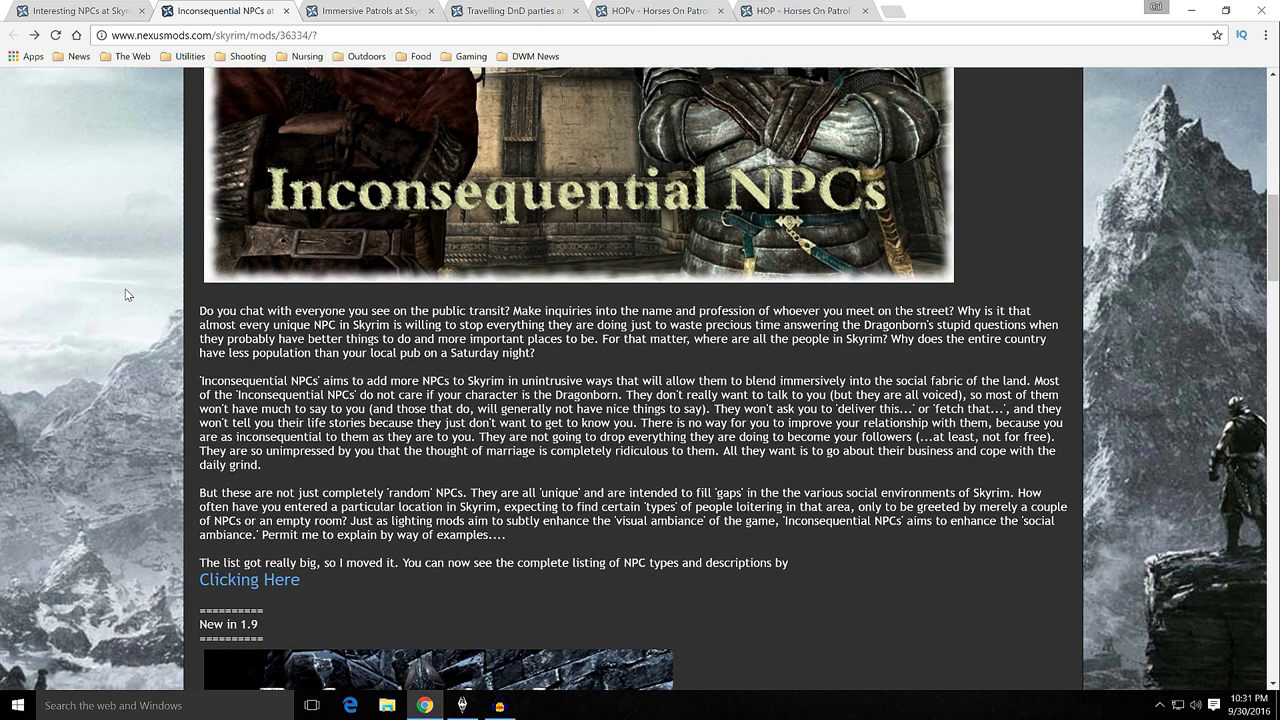
{"action": "scroll", "coordinate": [126, 295], "scroll_direction": "down", "scroll_amount": 3}
{"action": "scroll", "coordinate": [126, 291], "scroll_direction": "up", "scroll_amount": 3}
{"action": "scroll", "coordinate": [126, 291], "scroll_direction": "up", "scroll_amount": 3}
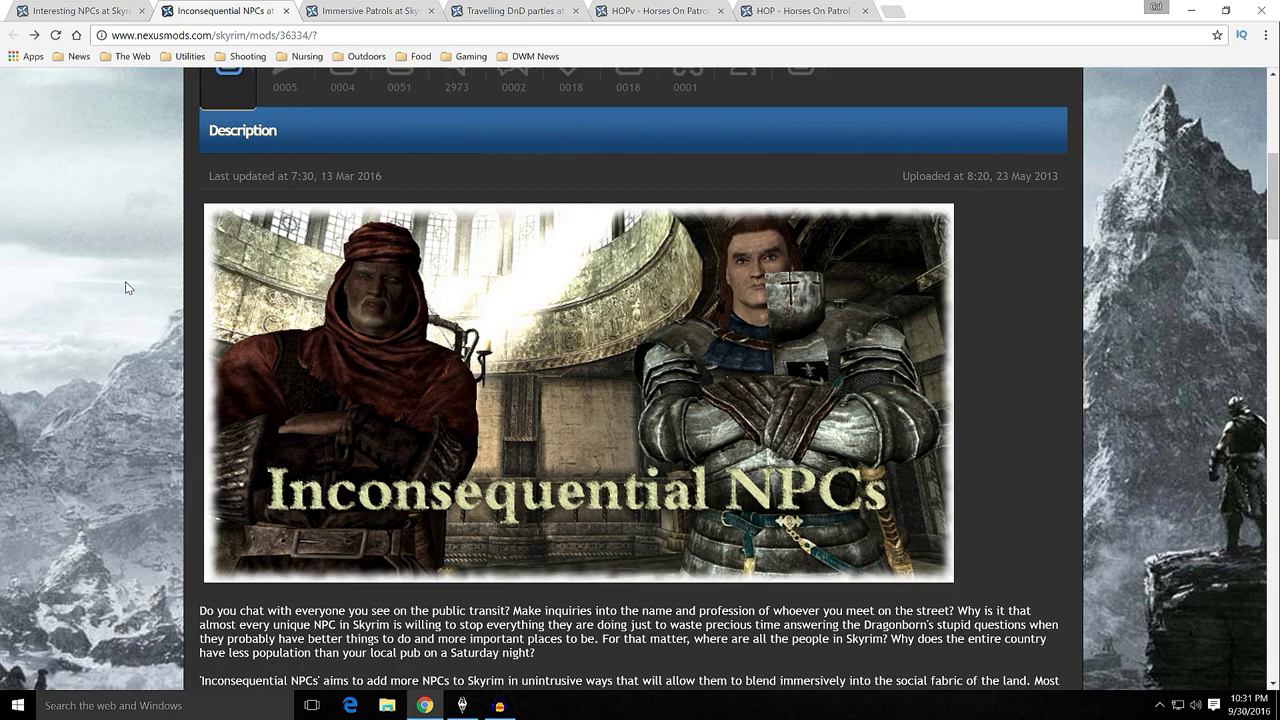
{"action": "scroll", "coordinate": [126, 288], "scroll_direction": "up", "scroll_amount": 2}
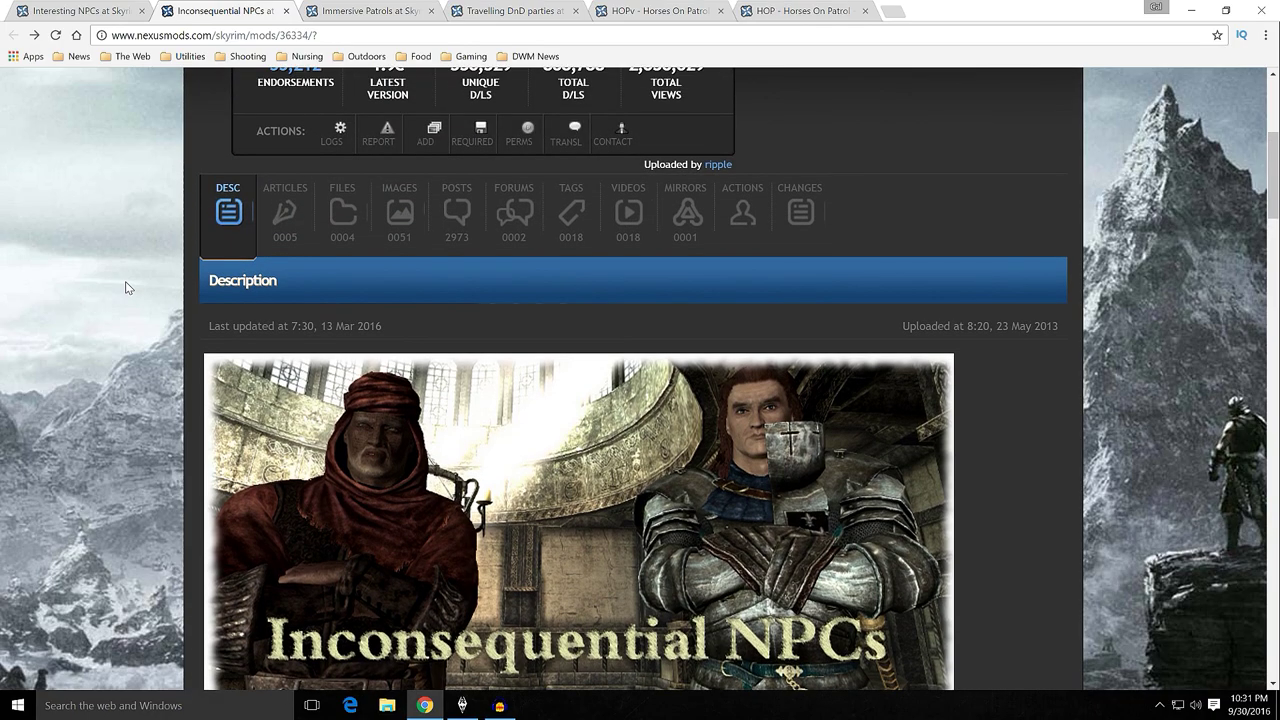
{"action": "scroll", "coordinate": [126, 288], "scroll_direction": "down", "scroll_amount": 1}
{"action": "scroll", "coordinate": [126, 288], "scroll_direction": "down", "scroll_amount": 7}
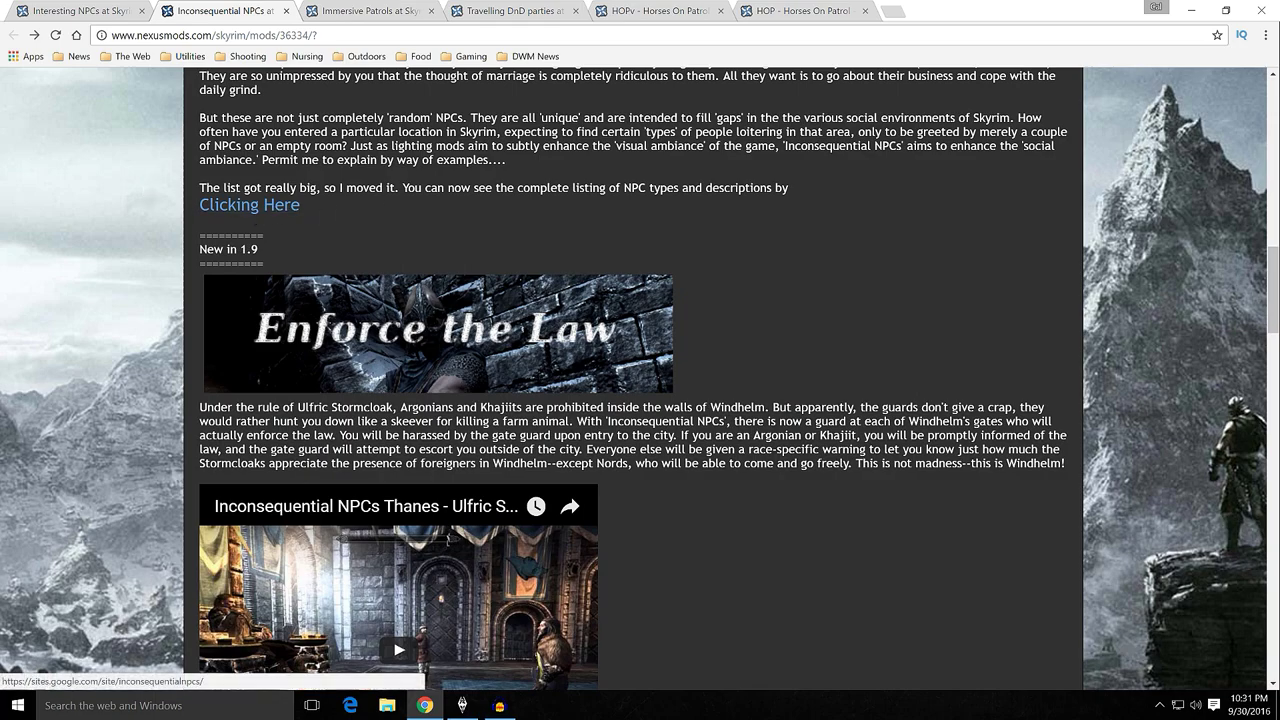
{"action": "scroll", "coordinate": [656, 242], "scroll_direction": "up", "scroll_amount": 1}
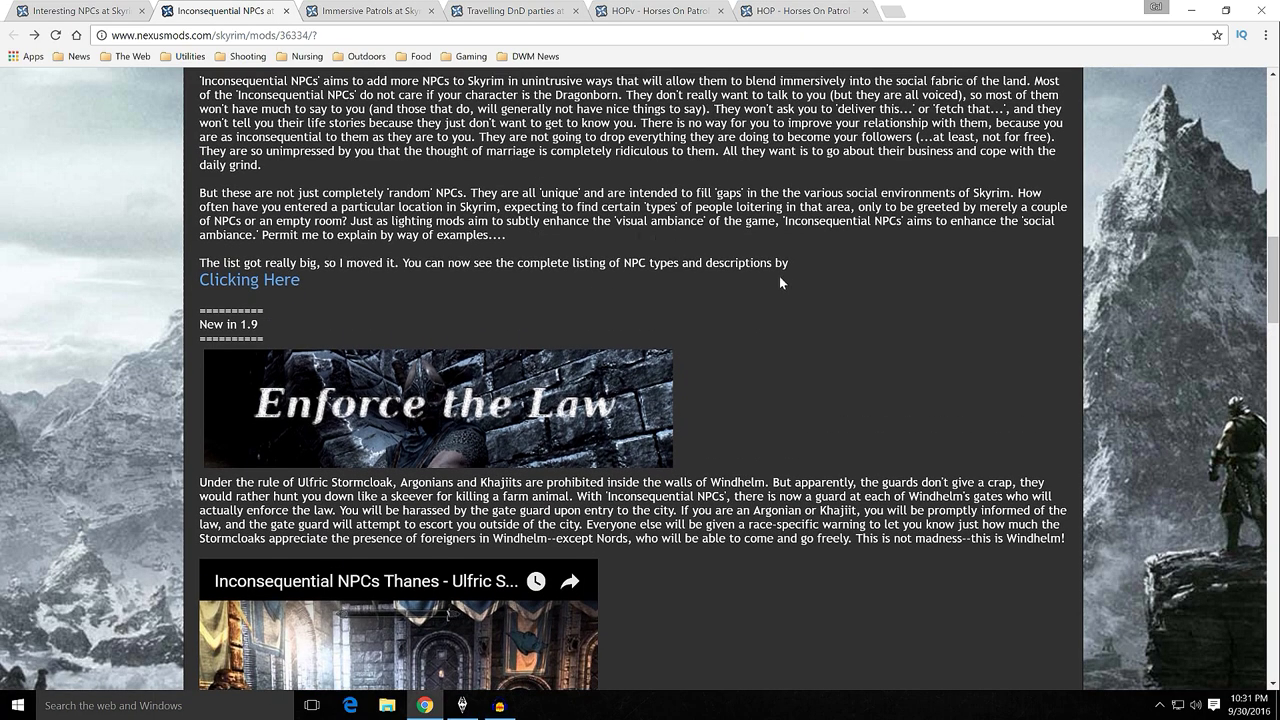
{"action": "scroll", "coordinate": [780, 285], "scroll_direction": "down", "scroll_amount": 5}
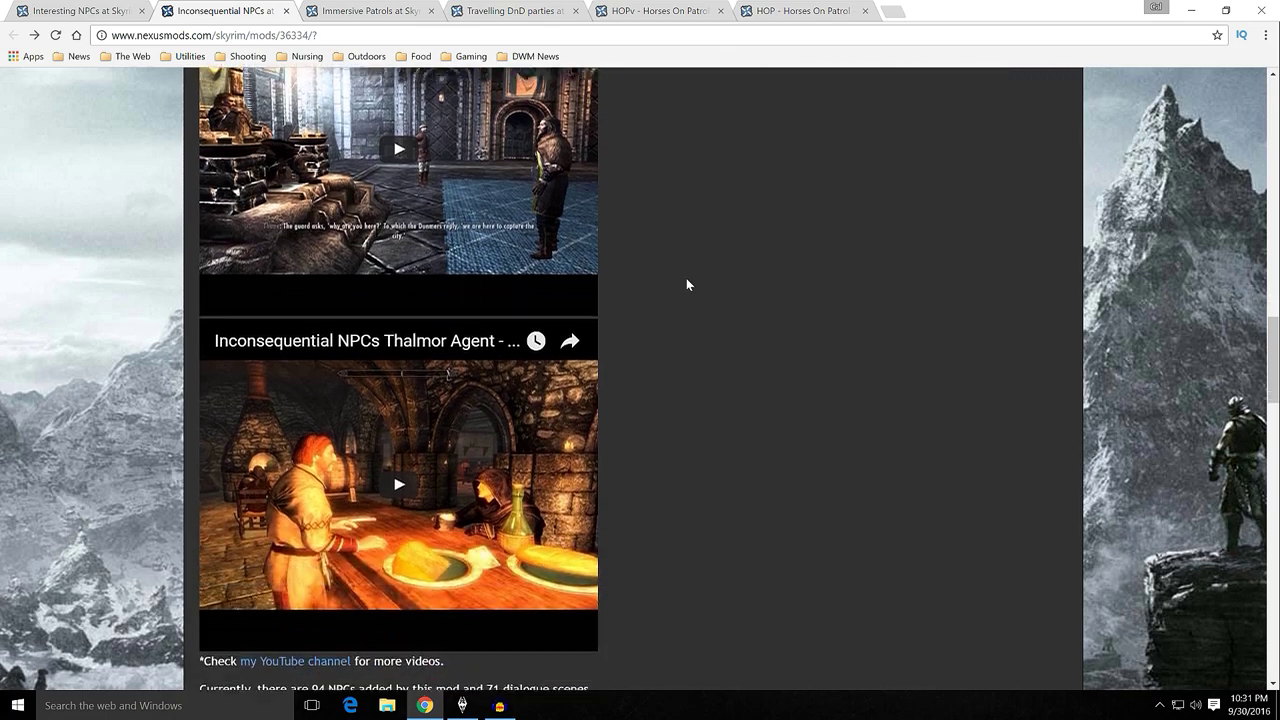
{"action": "scroll", "coordinate": [686, 284], "scroll_direction": "down", "scroll_amount": 5}
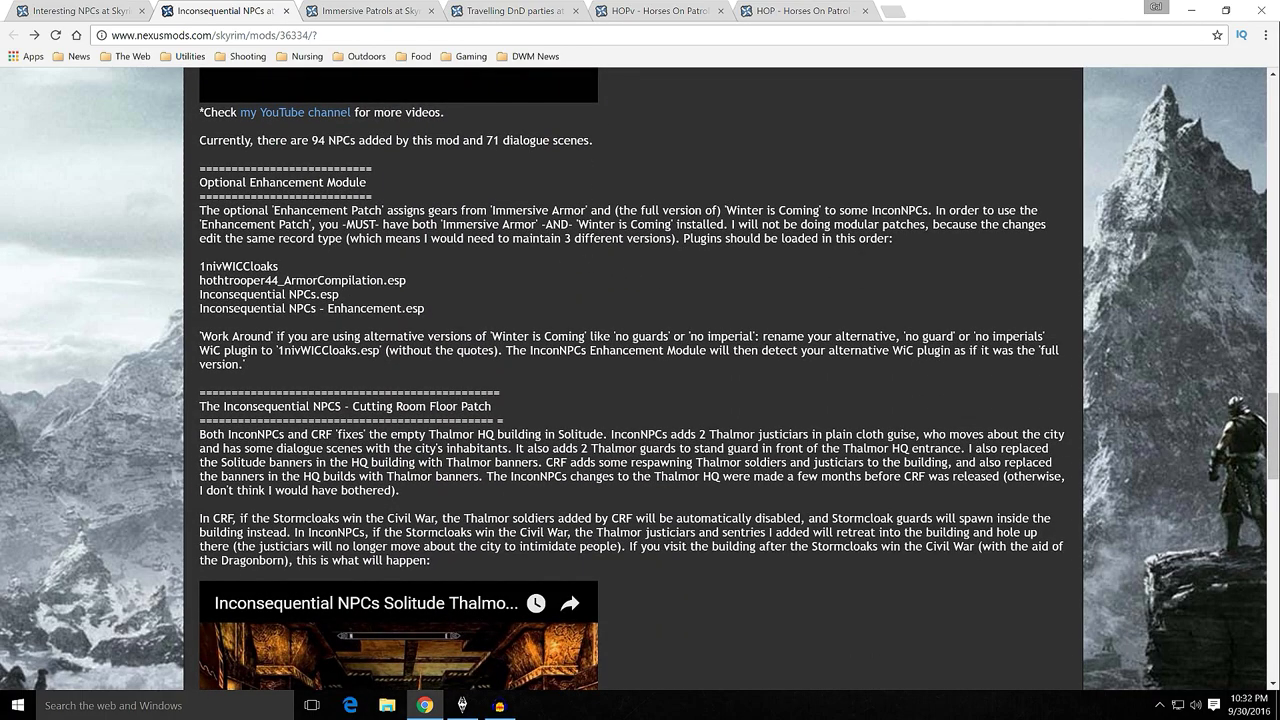
{"action": "left_click_drag", "start_coordinate": [200, 182], "coordinate": [371, 197]}
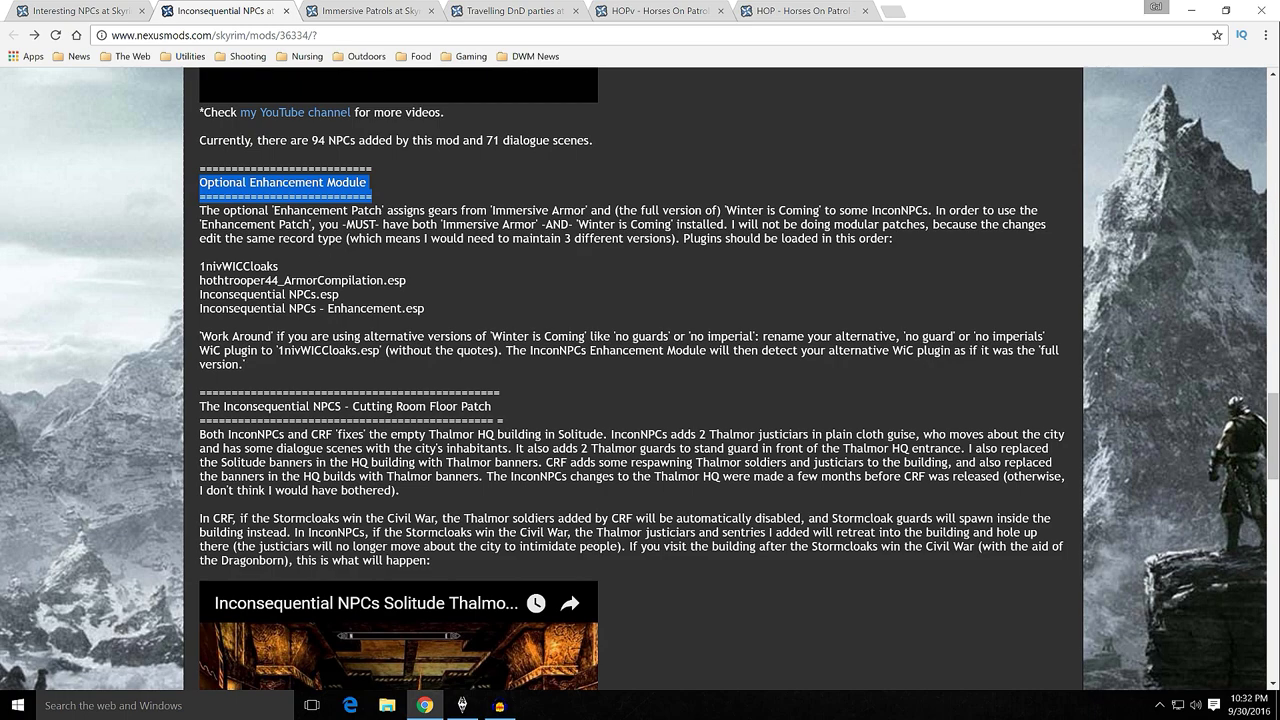
Highlight the four Enhancement plugin load-order lines, then scroll down to the Compatibility section
{"action": "left_click", "coordinate": [308, 256]}
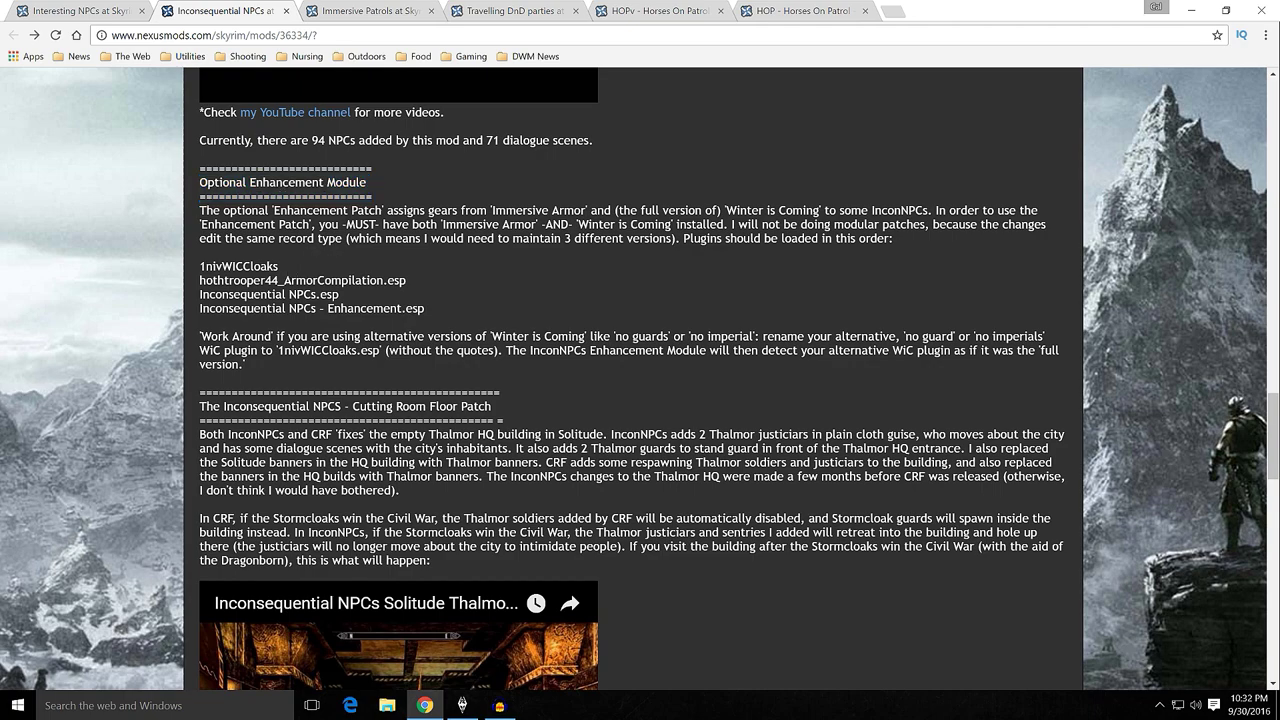
{"action": "left_click_drag", "start_coordinate": [446, 313], "coordinate": [199, 266]}
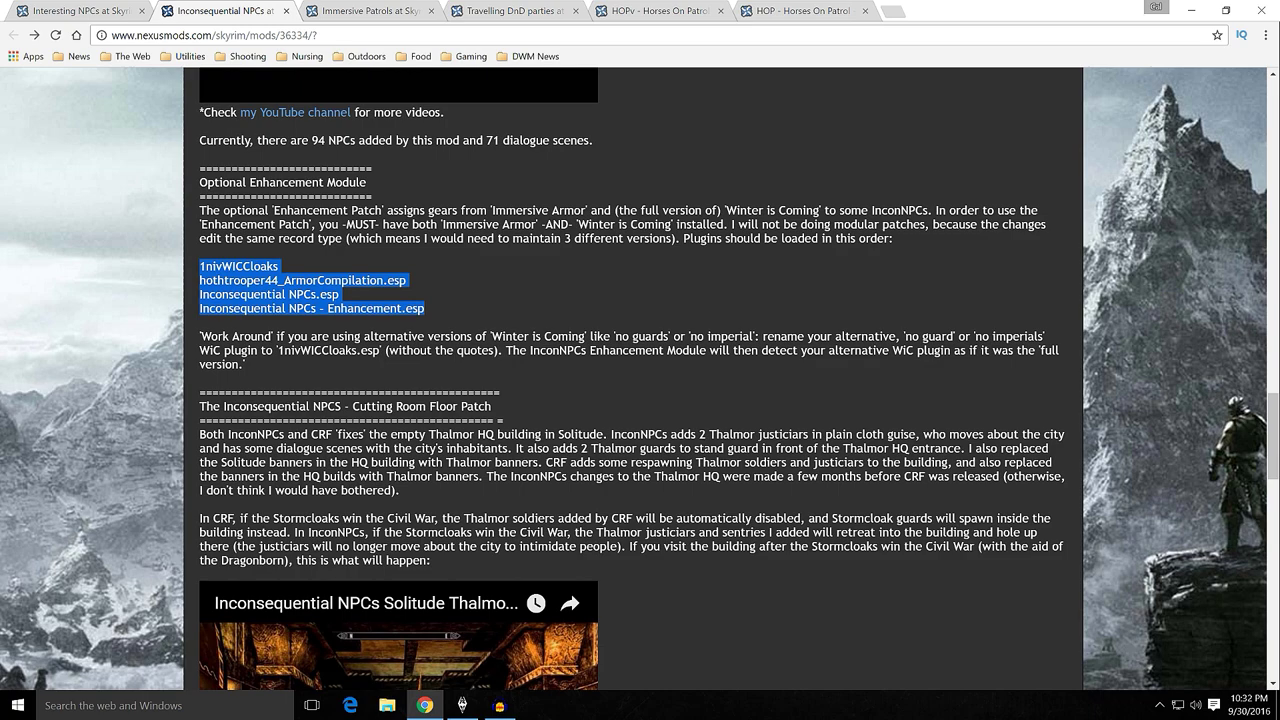
{"action": "left_click", "coordinate": [458, 314]}
{"action": "scroll", "coordinate": [499, 304], "scroll_direction": "down", "scroll_amount": 3}
{"action": "scroll", "coordinate": [640, 378], "scroll_direction": "down", "scroll_amount": 1}
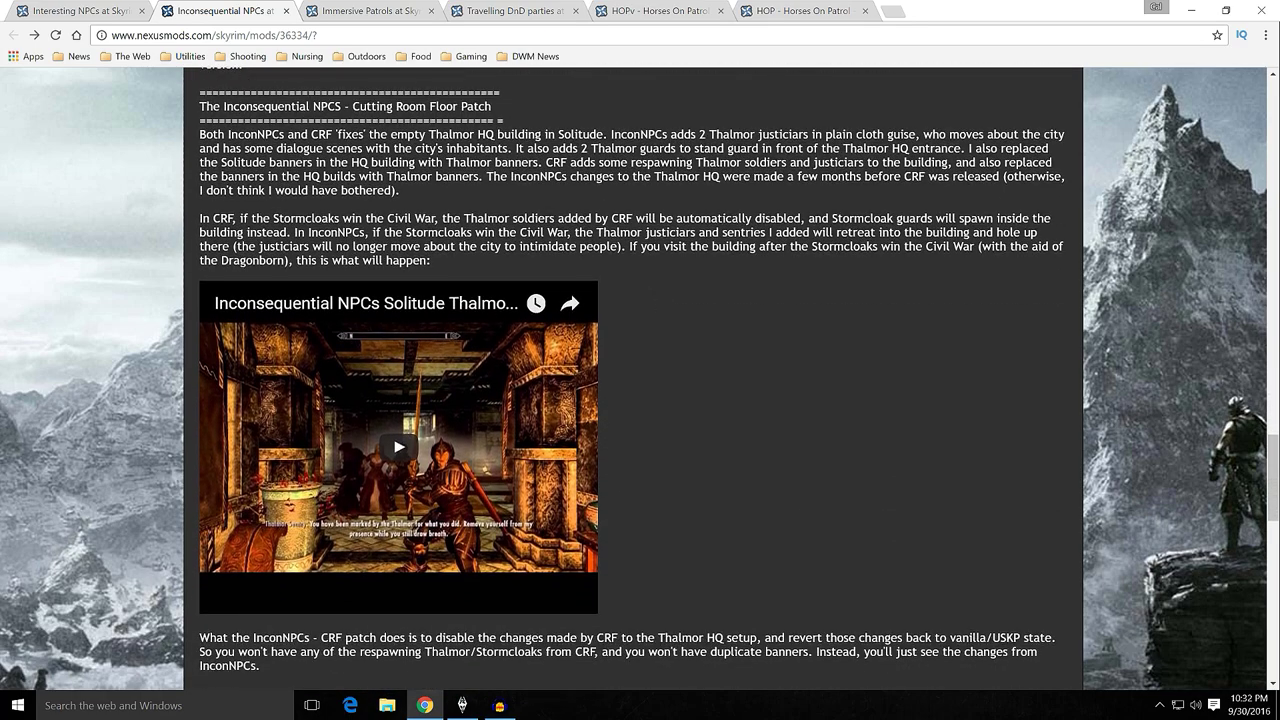
{"action": "scroll", "coordinate": [644, 228], "scroll_direction": "down", "scroll_amount": 2}
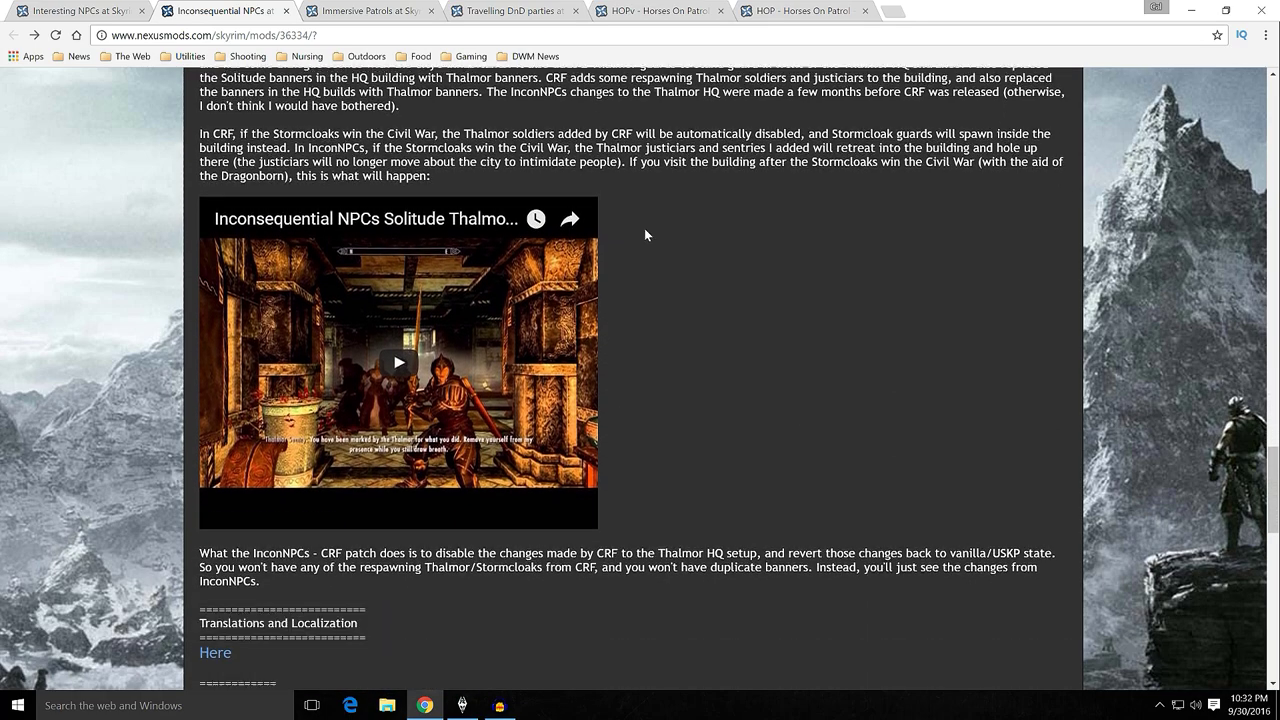
{"action": "scroll", "coordinate": [644, 228], "scroll_direction": "up", "scroll_amount": 2}
{"action": "scroll", "coordinate": [646, 232], "scroll_direction": "down", "scroll_amount": 8}
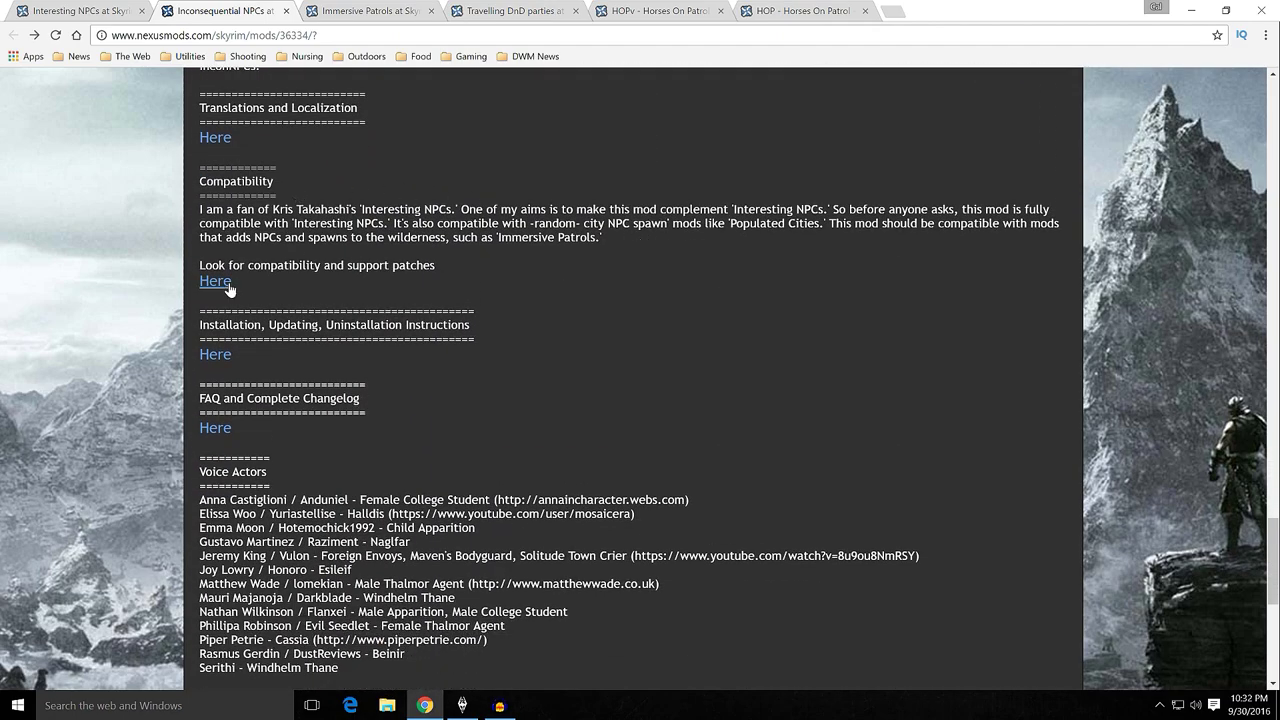
Open the Compatibility and Support Patches article in a new tab, read it, and close it
{"action": "right_click", "coordinate": [226, 284]}
{"action": "left_click", "coordinate": [260, 293]}
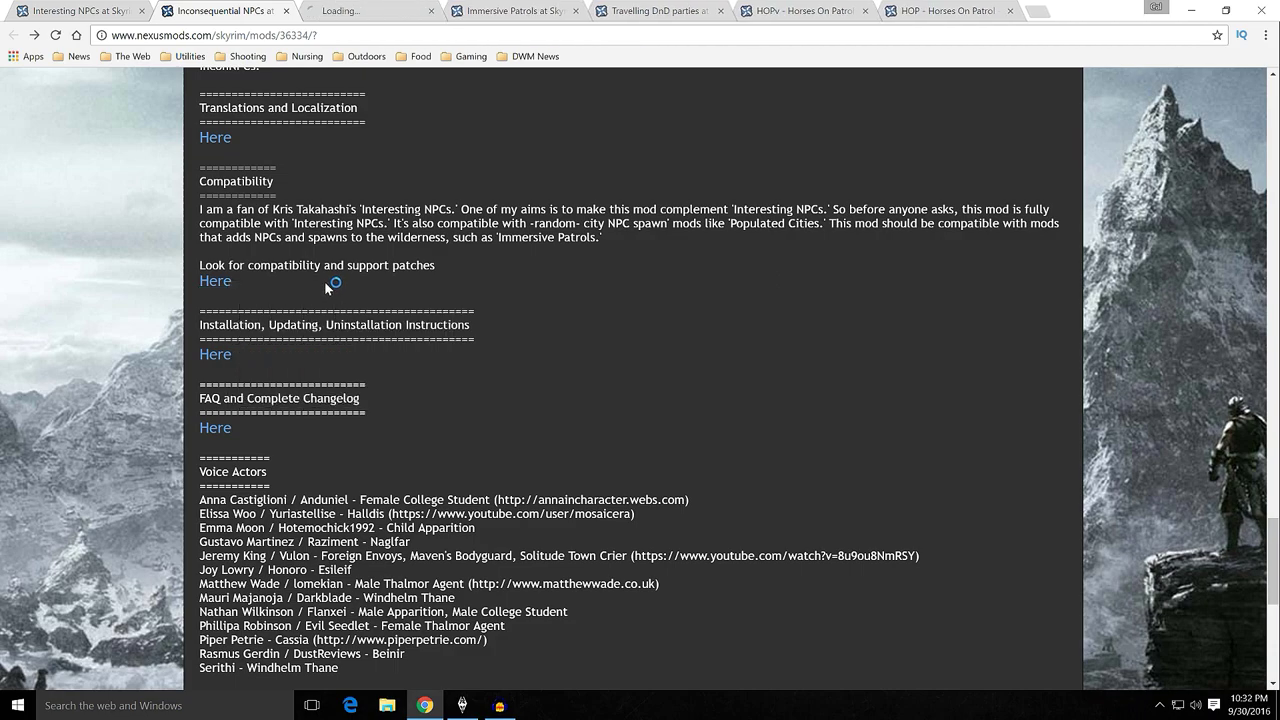
{"action": "left_click", "coordinate": [390, 12]}
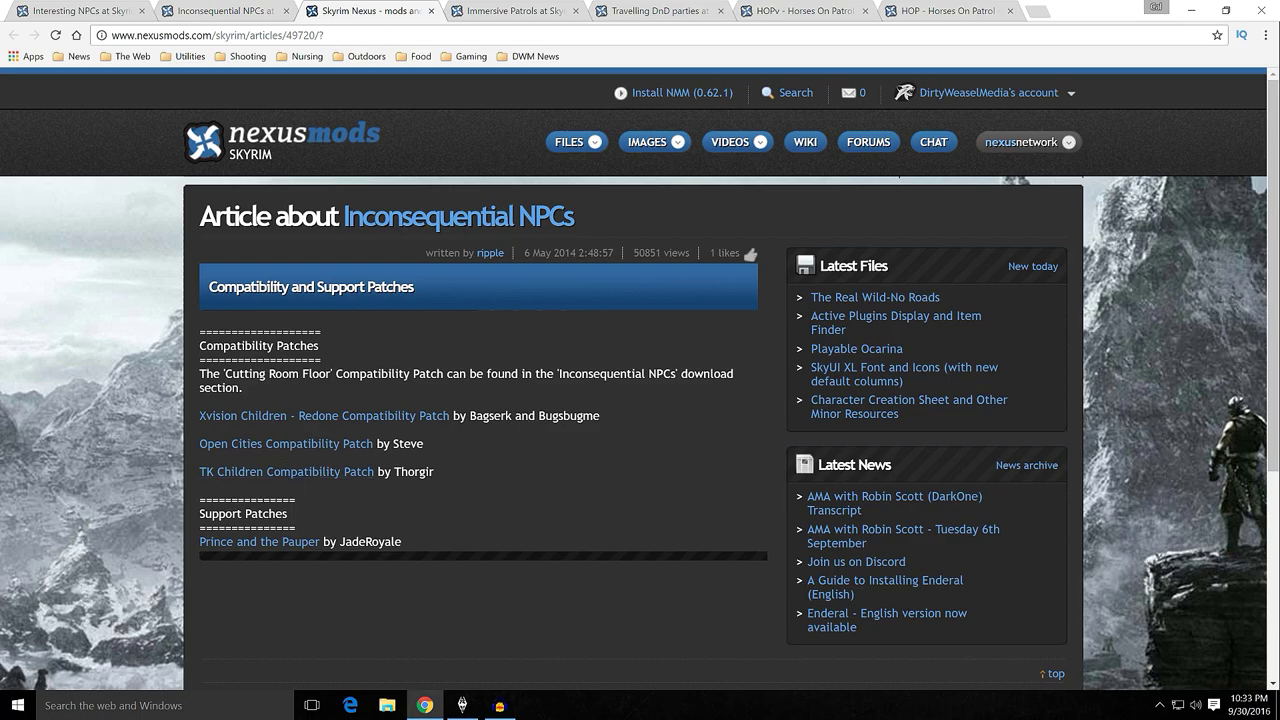
{"action": "left_click", "coordinate": [431, 11]}
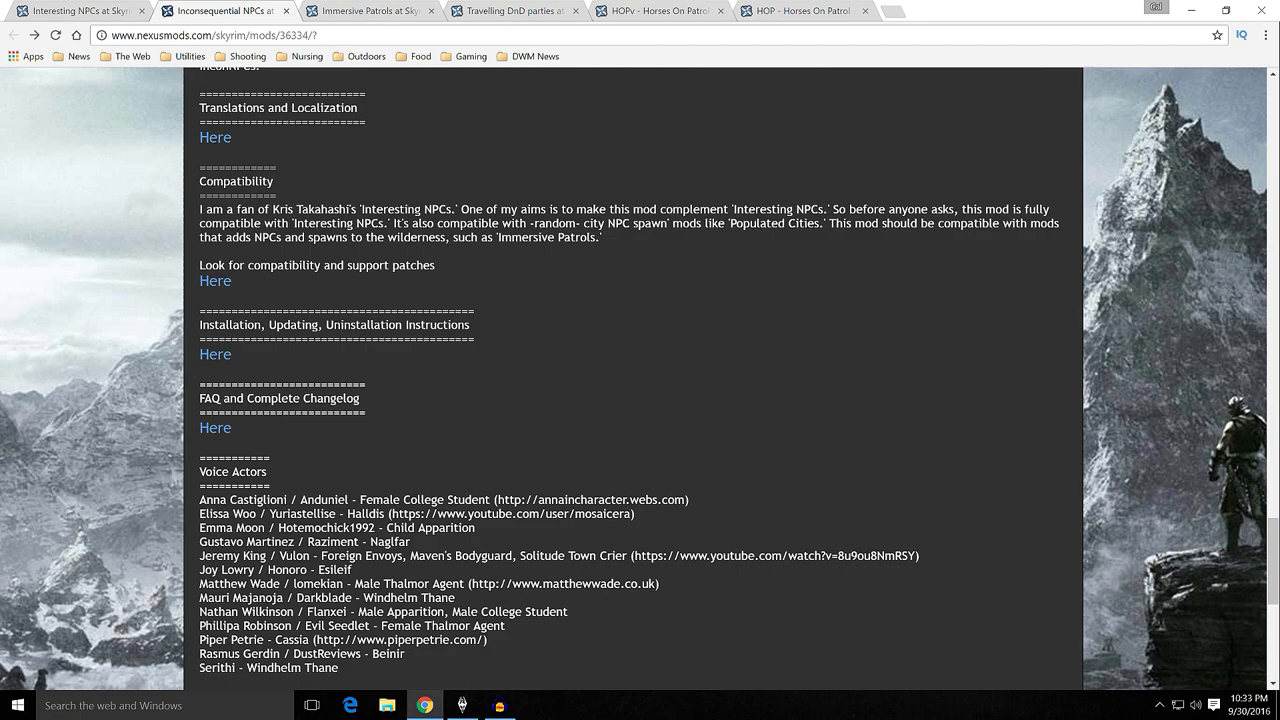
Scroll back to the top of the Inconsequential NPCs page and show its Files list
{"action": "scroll", "coordinate": [497, 335], "scroll_direction": "up", "scroll_amount": 3}
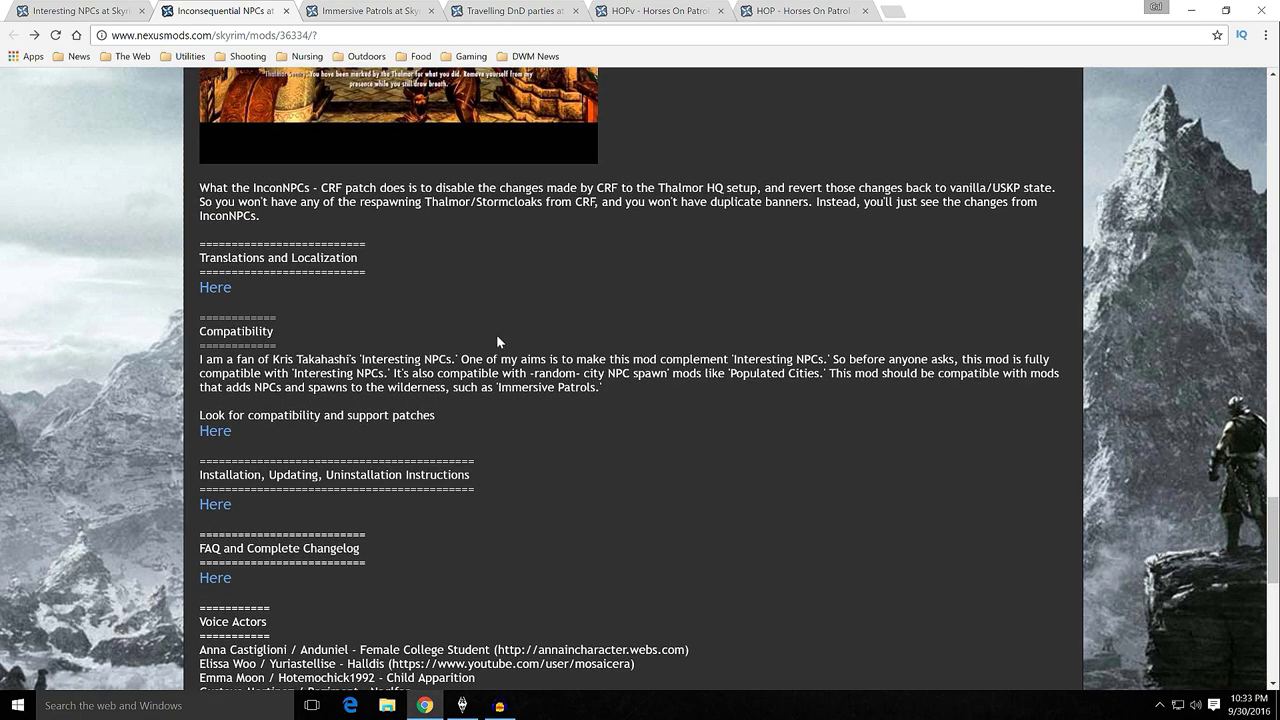
{"action": "scroll", "coordinate": [676, 332], "scroll_direction": "up", "scroll_amount": 8}
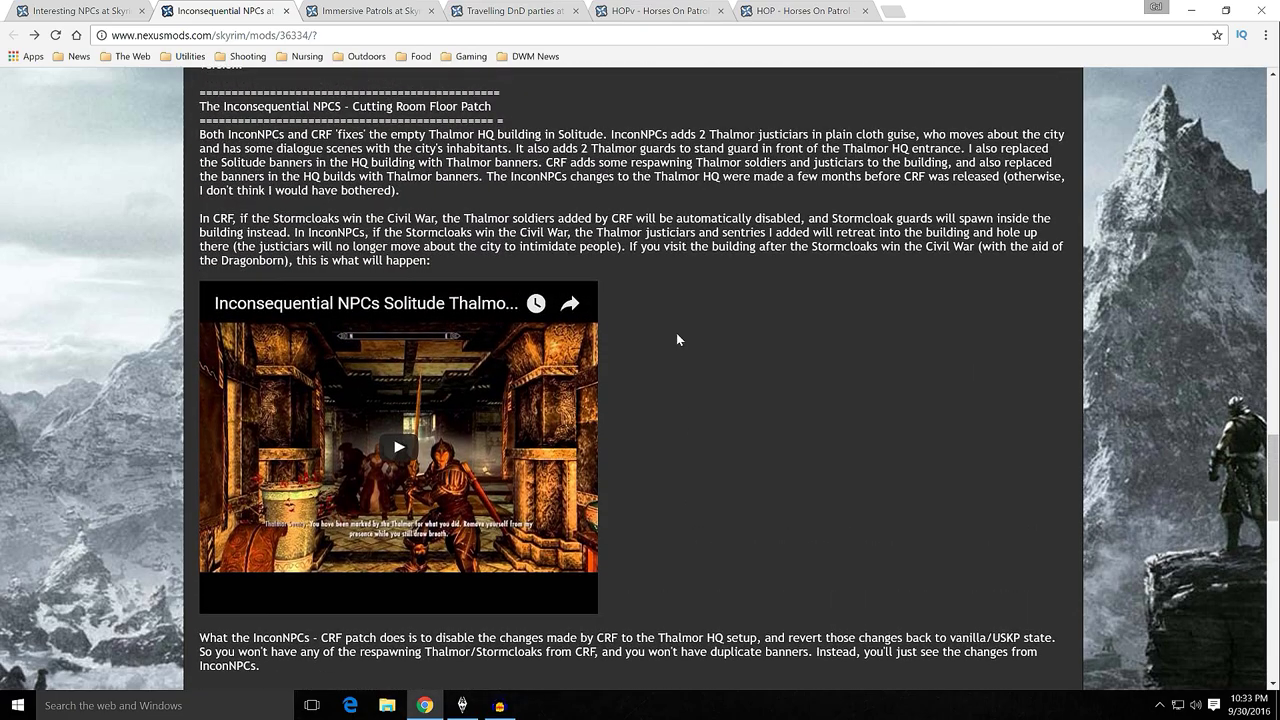
{"action": "scroll", "coordinate": [636, 343], "scroll_direction": "up", "scroll_amount": 20}
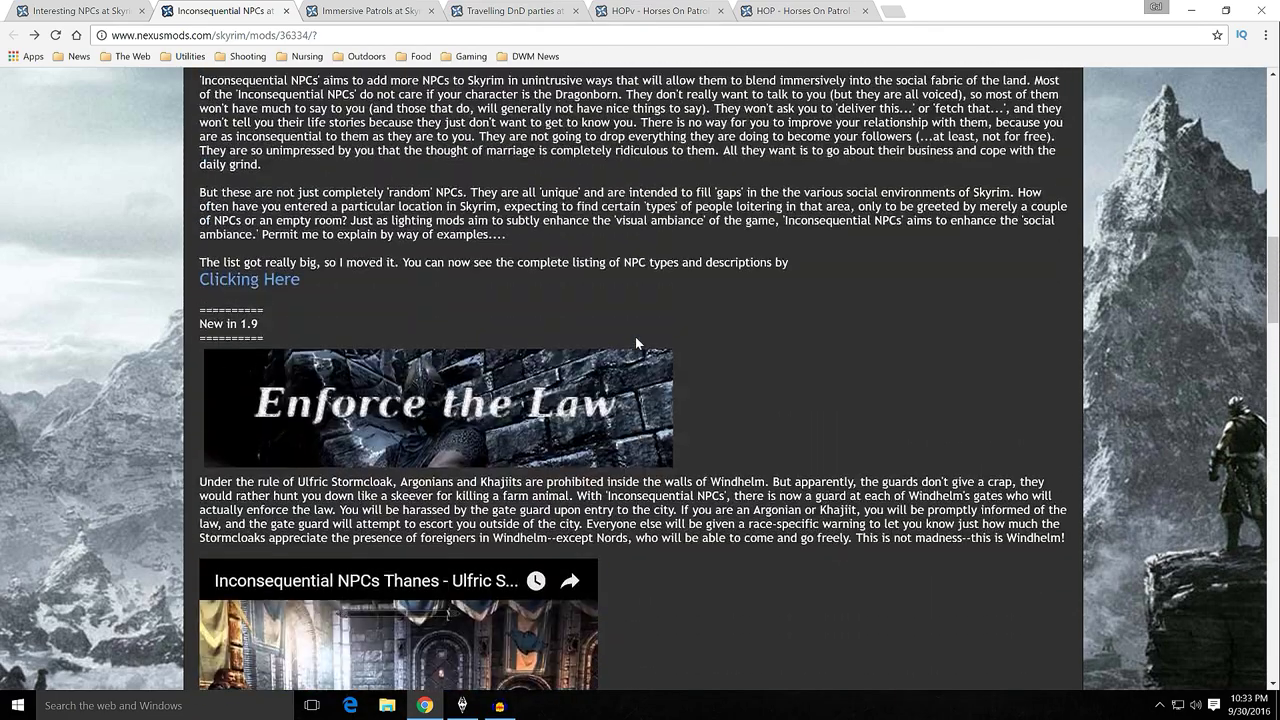
{"action": "scroll", "coordinate": [610, 334], "scroll_direction": "up", "scroll_amount": 2}
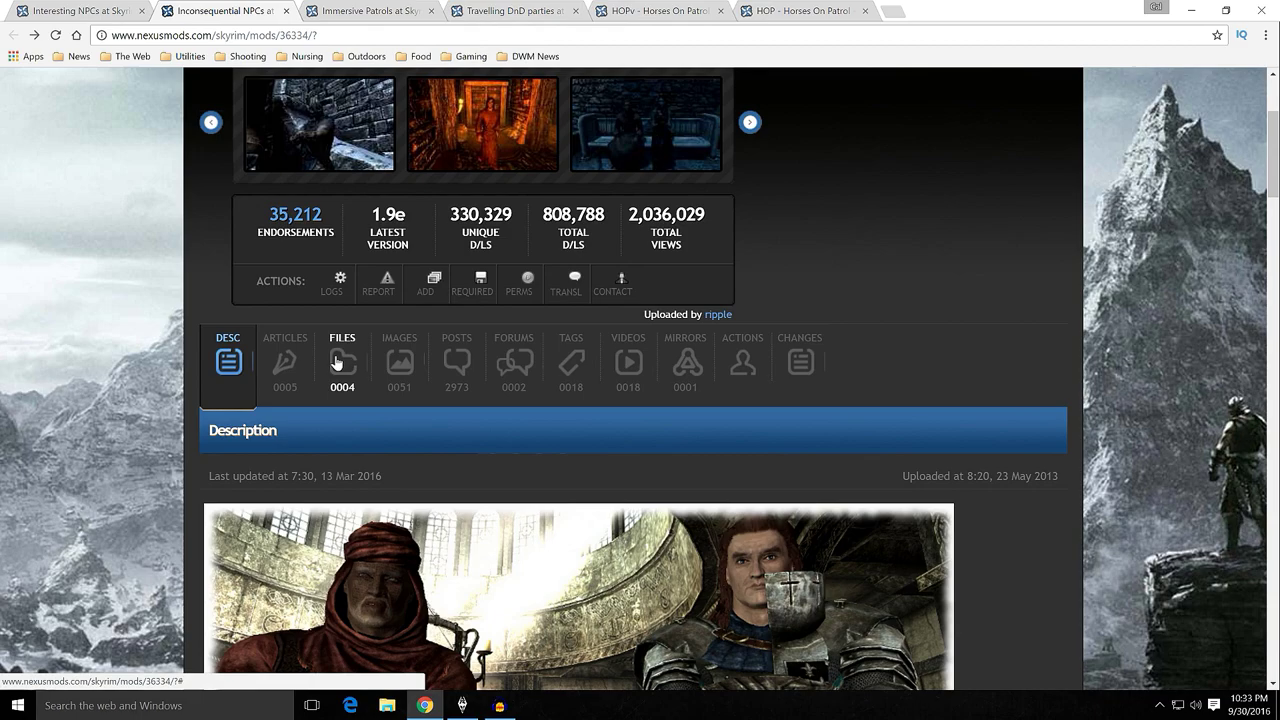
{"action": "left_click", "coordinate": [339, 364]}
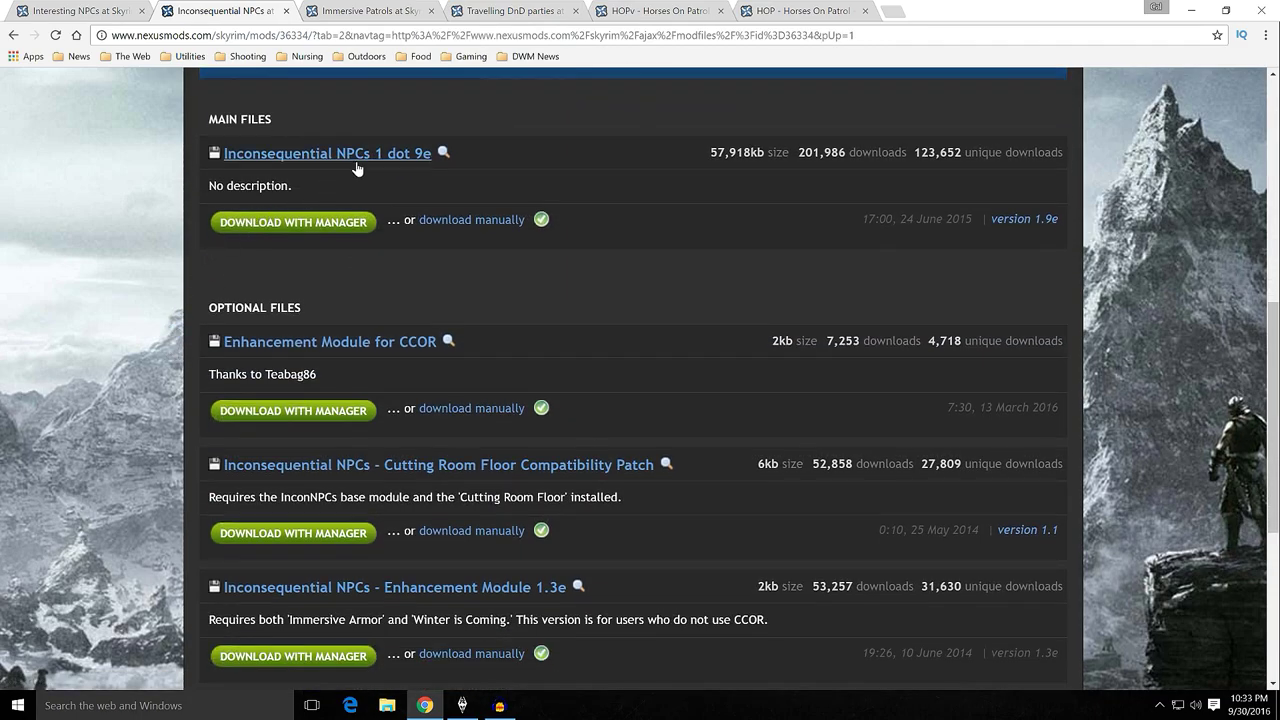
Review the optional files and highlight the 'Immersive Armor' and 'Winter is Coming' requirement
{"action": "left_click", "coordinate": [301, 229]}
{"action": "scroll", "coordinate": [184, 258], "scroll_direction": "down", "scroll_amount": 2}
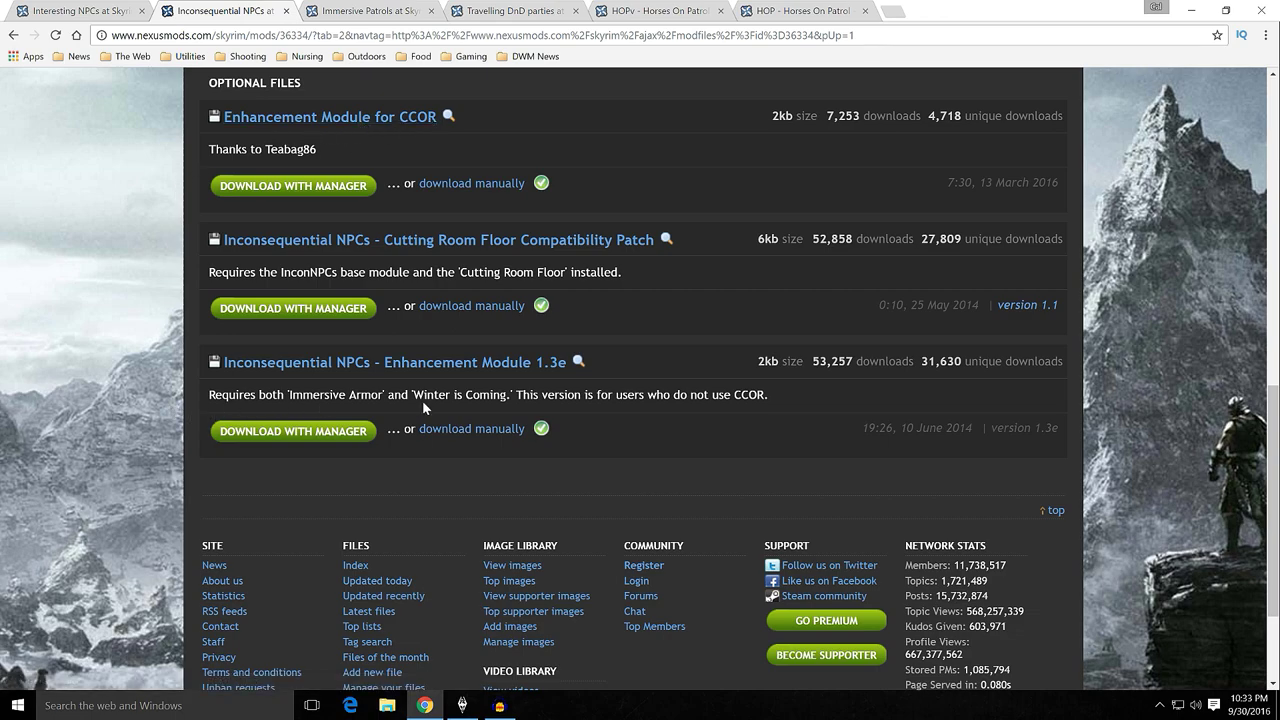
{"action": "left_click_drag", "start_coordinate": [288, 394], "coordinate": [494, 394]}
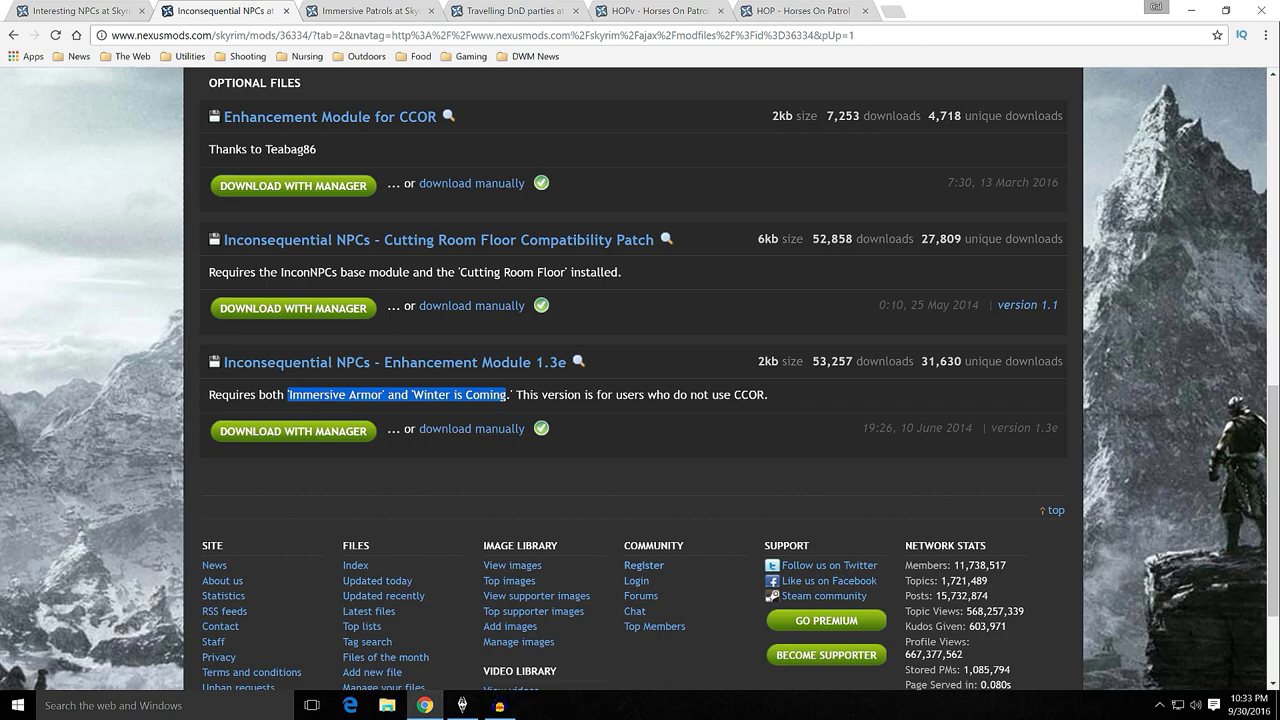
{"action": "left_click", "coordinate": [672, 392]}
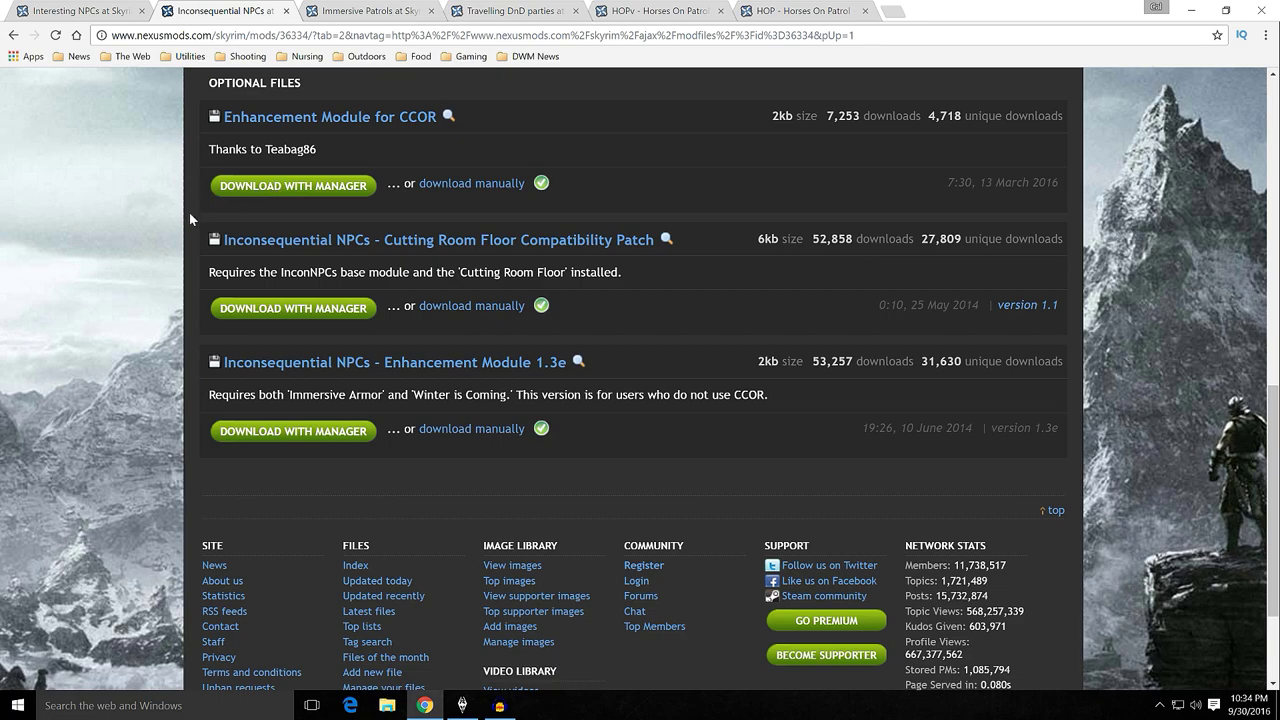
Return to the mod description, scroll through it, and minimize the browser to the desktop
{"action": "scroll", "coordinate": [181, 308], "scroll_direction": "up", "scroll_amount": 7}
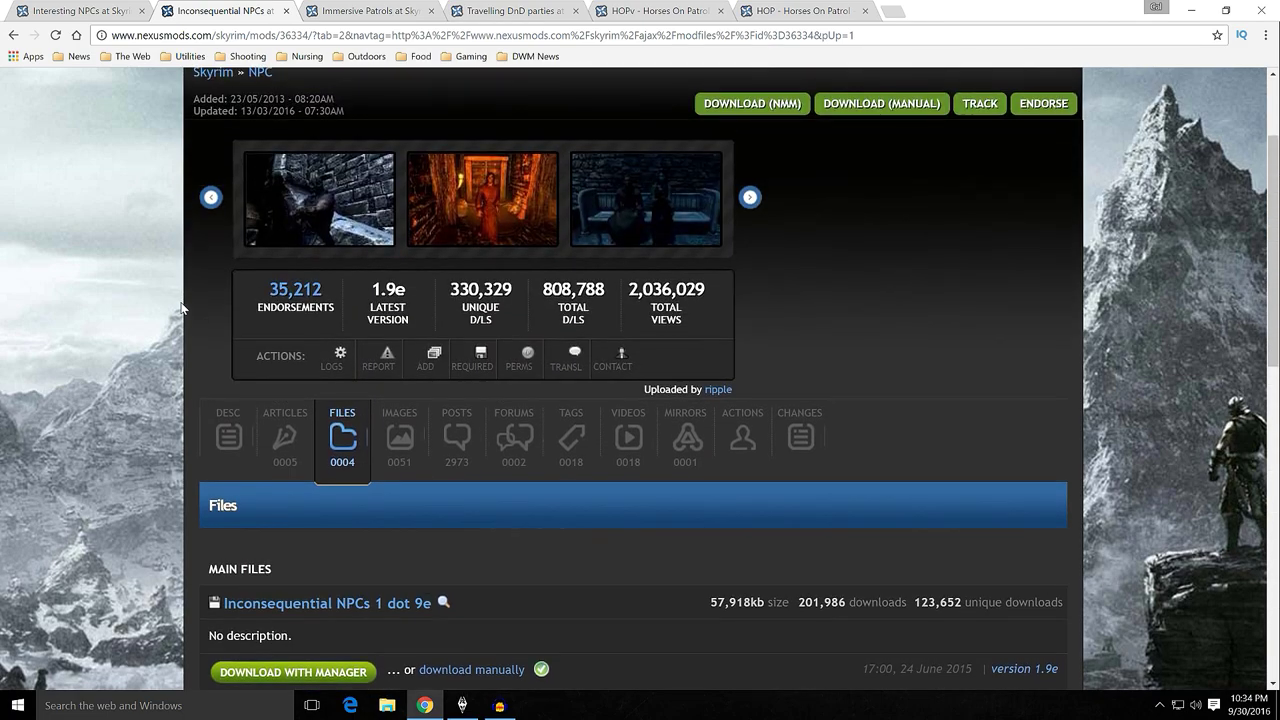
{"action": "scroll", "coordinate": [181, 308], "scroll_direction": "down", "scroll_amount": 5}
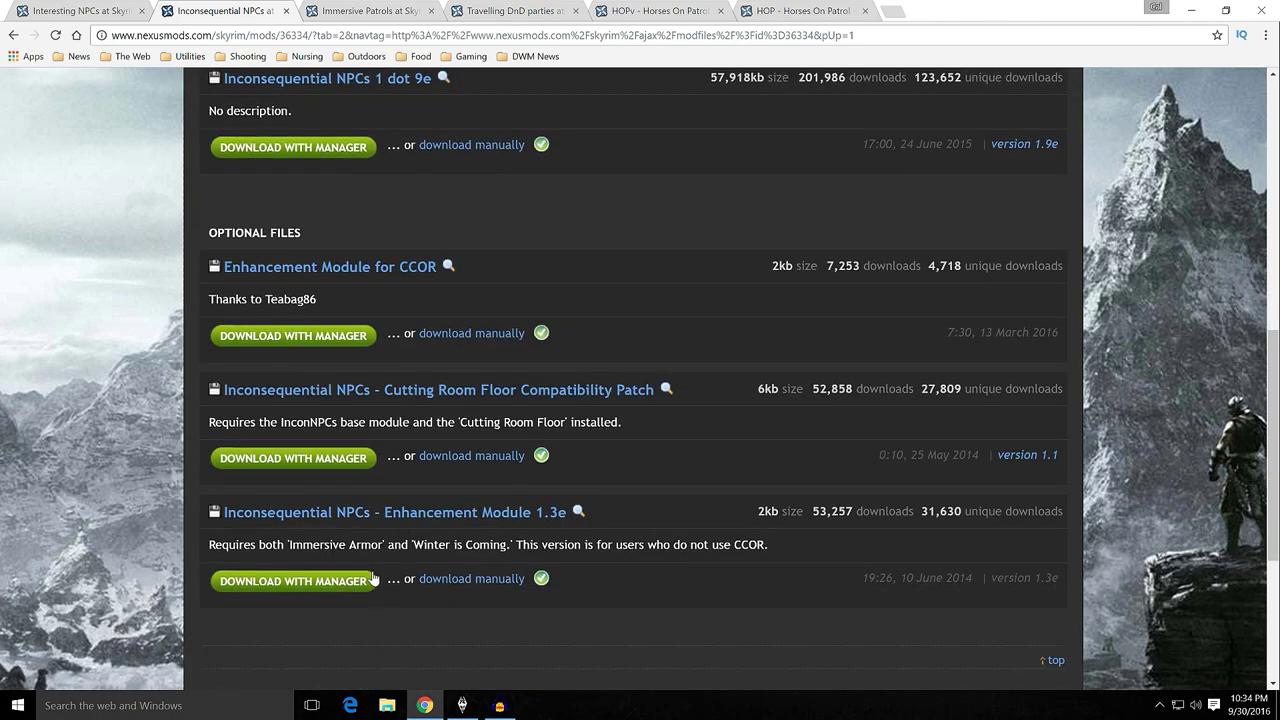
{"action": "scroll", "coordinate": [160, 170], "scroll_direction": "up", "scroll_amount": 3}
{"action": "left_click", "coordinate": [214, 205]}
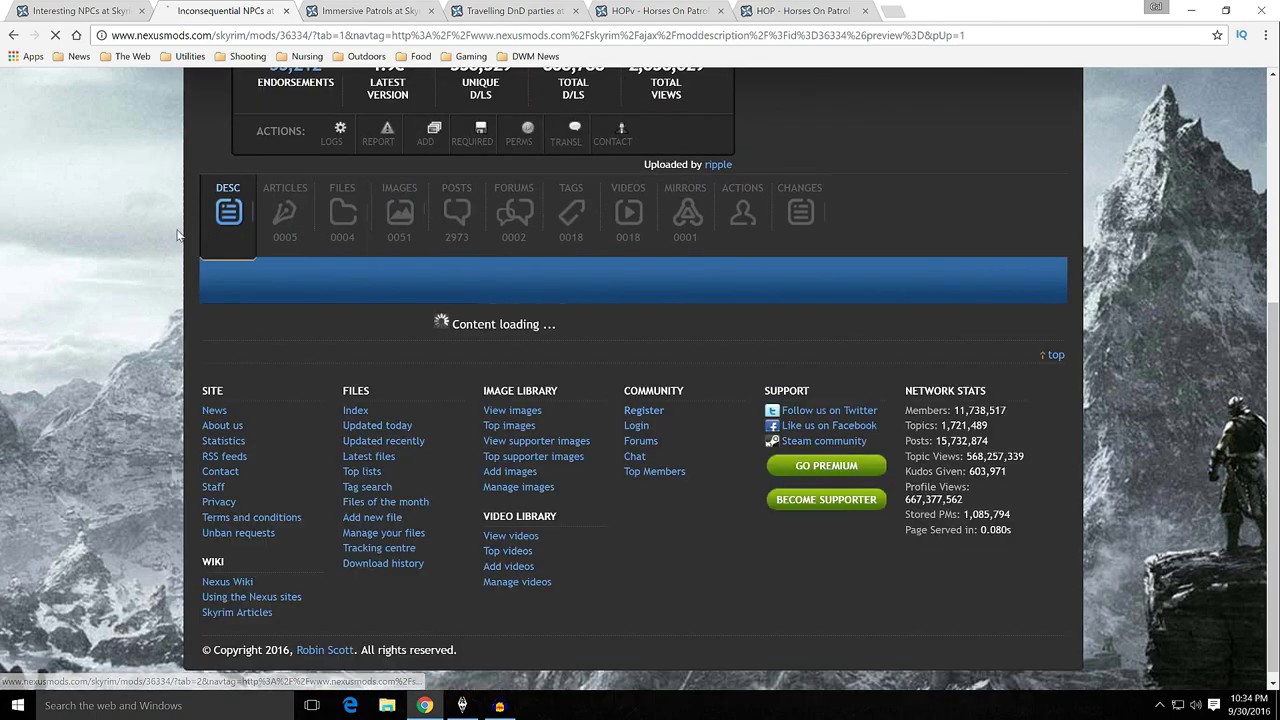
{"action": "scroll", "coordinate": [177, 235], "scroll_direction": "down", "scroll_amount": 15}
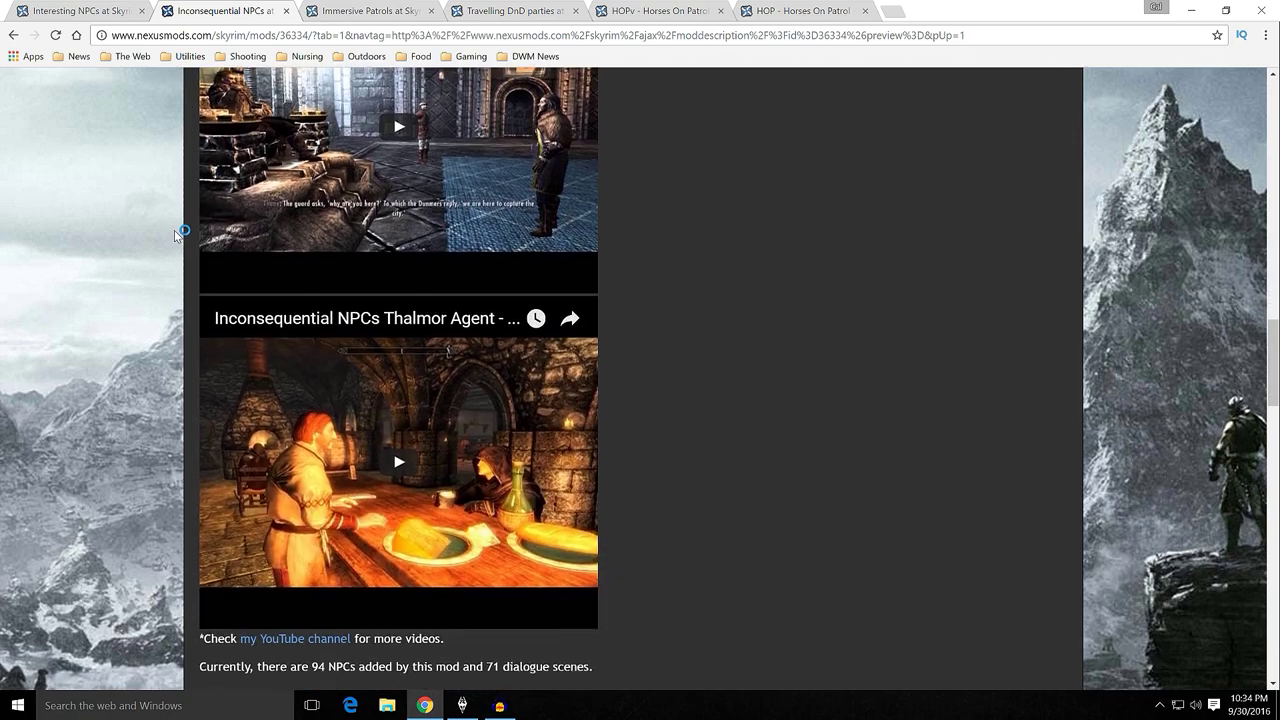
{"action": "scroll", "coordinate": [175, 234], "scroll_direction": "down", "scroll_amount": 6}
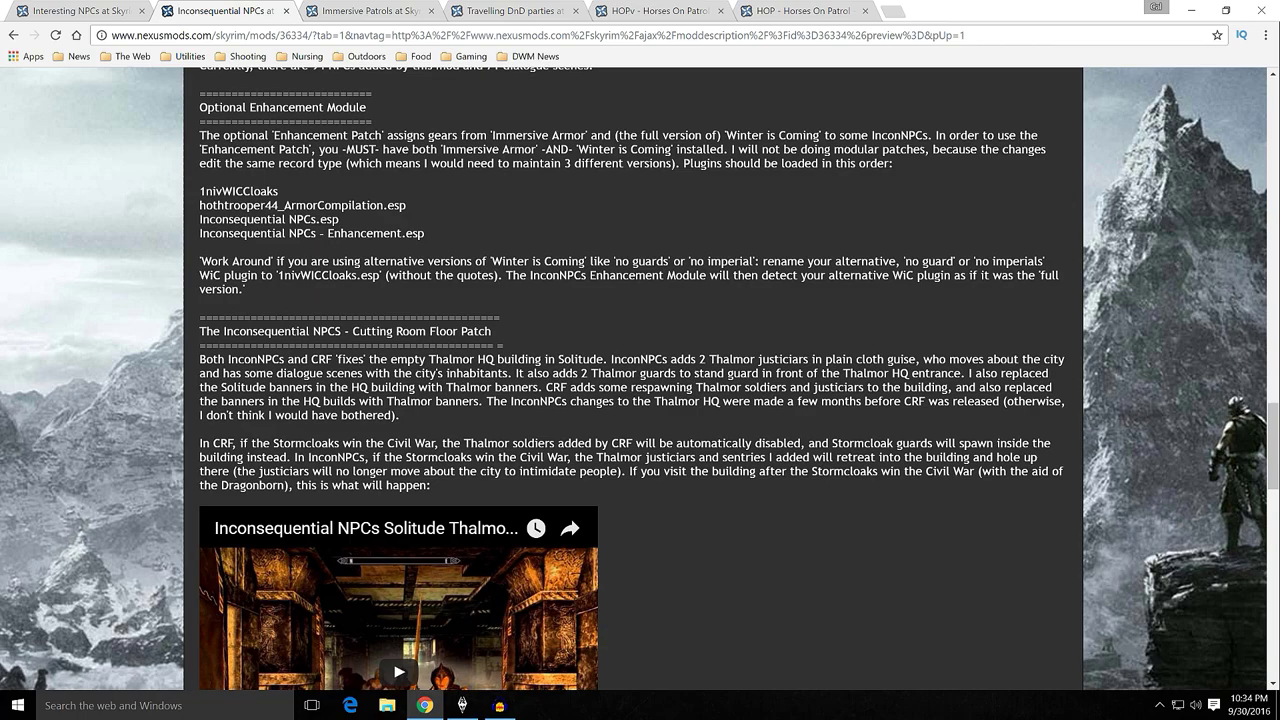
{"action": "left_click", "coordinate": [1190, 12]}
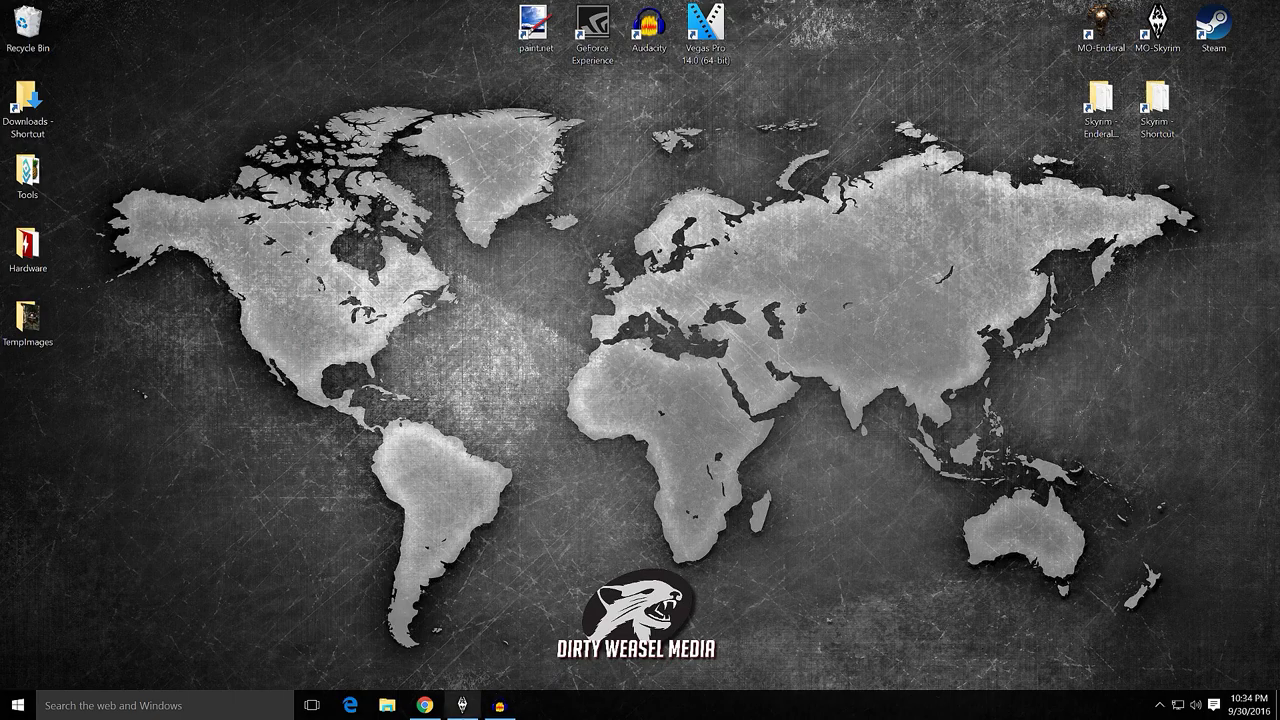
Bring Mod Organizer back up and remove the 3DNPC archives from the Downloads list
{"action": "left_click", "coordinate": [462, 706]}
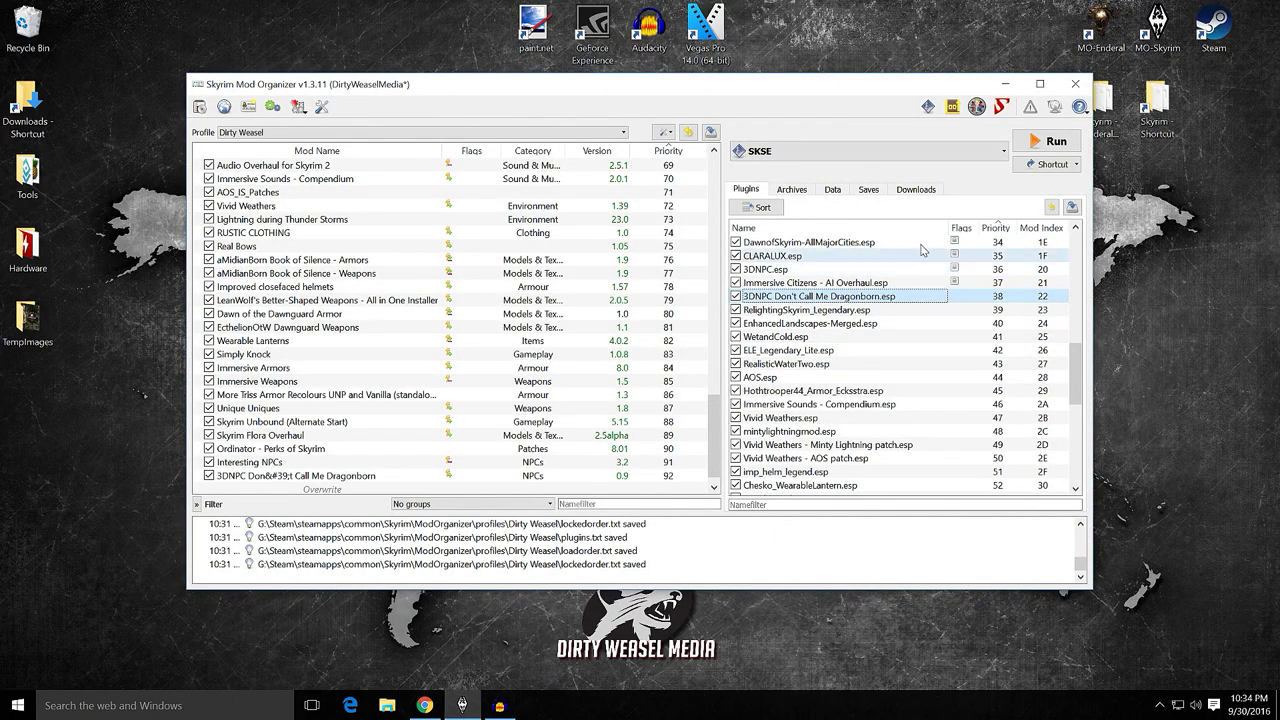
{"action": "left_click", "coordinate": [916, 190]}
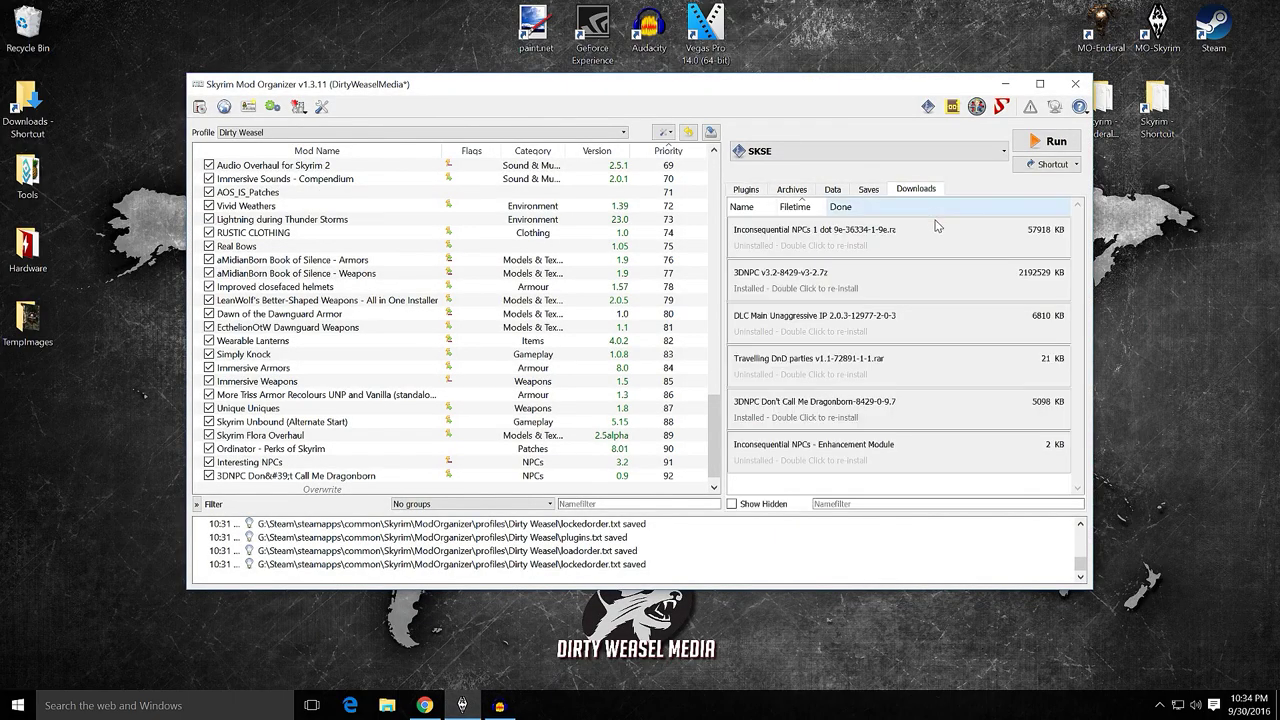
{"action": "right_click", "coordinate": [835, 410]}
{"action": "left_click", "coordinate": [870, 446]}
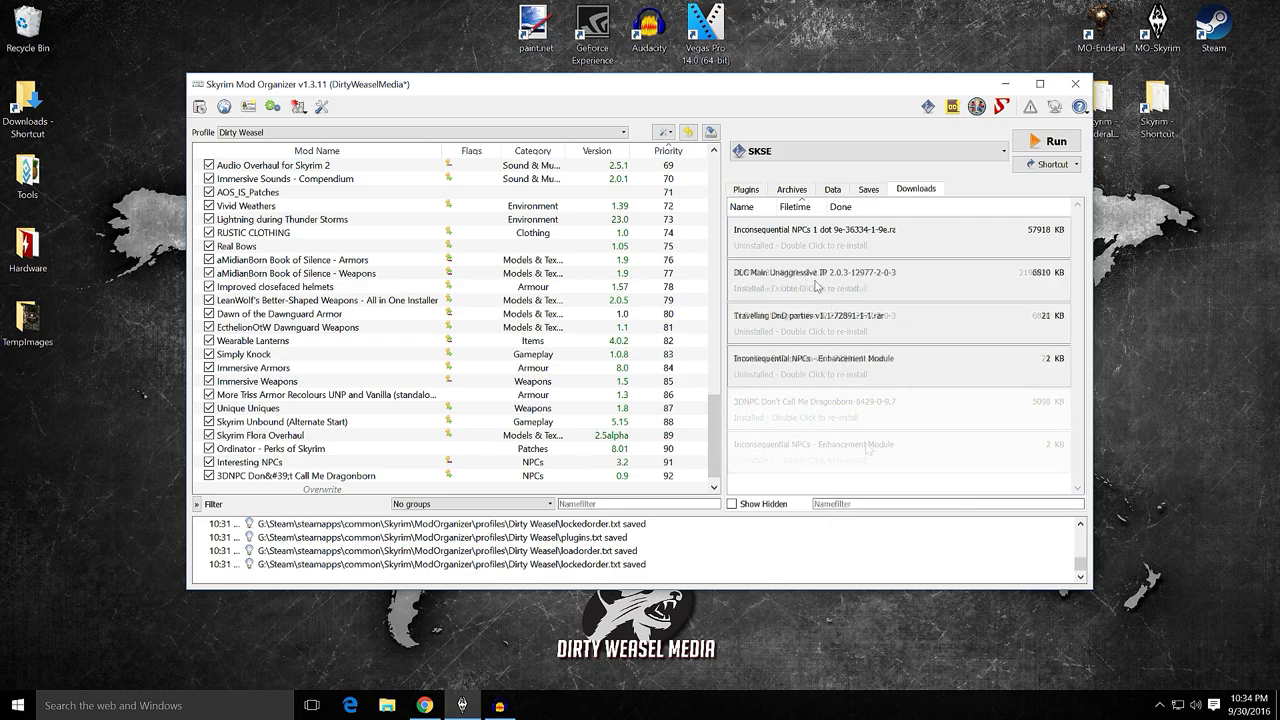
Install the Inconsequential NPCs download using the manual install option
{"action": "double_click", "coordinate": [815, 234]}
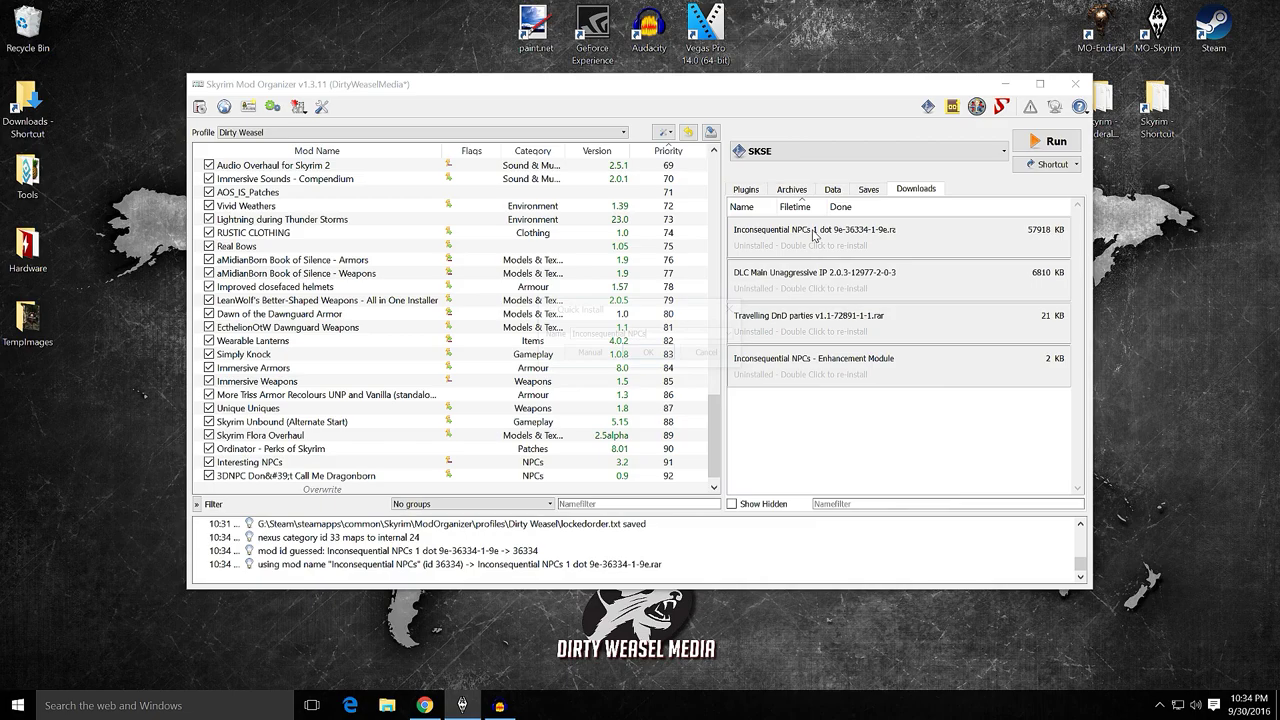
{"action": "left_click", "coordinate": [589, 354]}
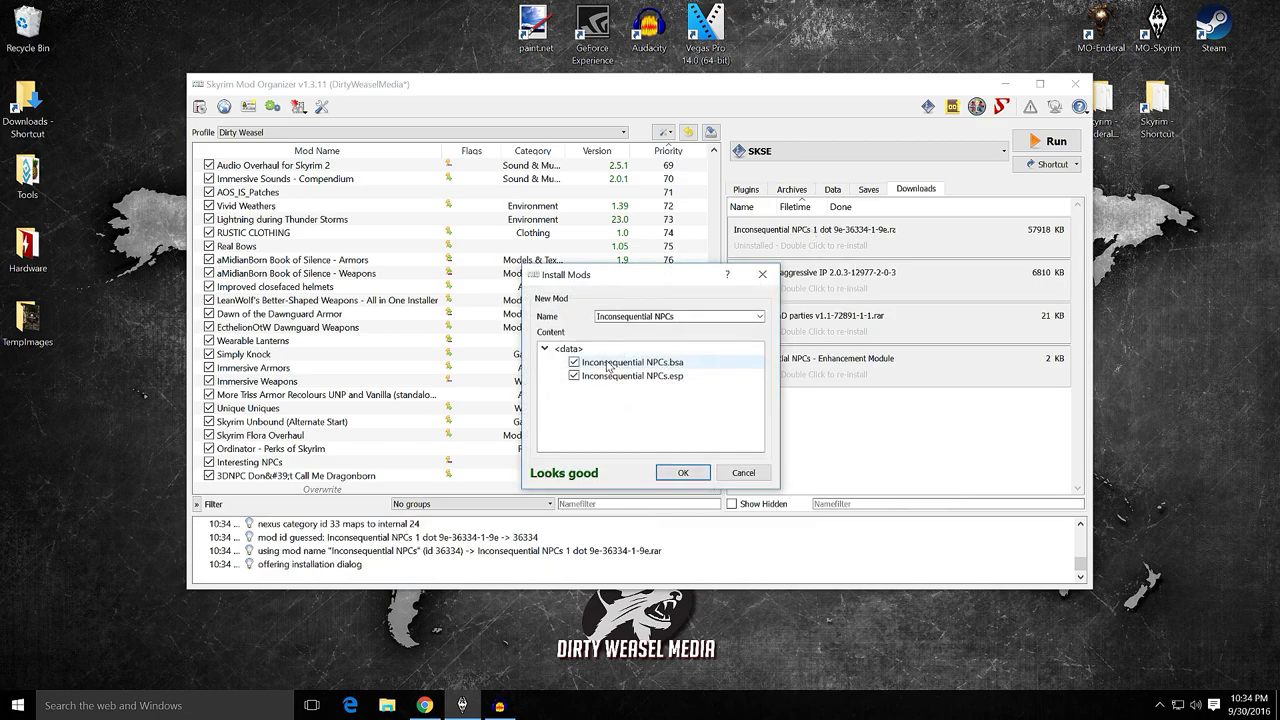
{"action": "left_click", "coordinate": [672, 472]}
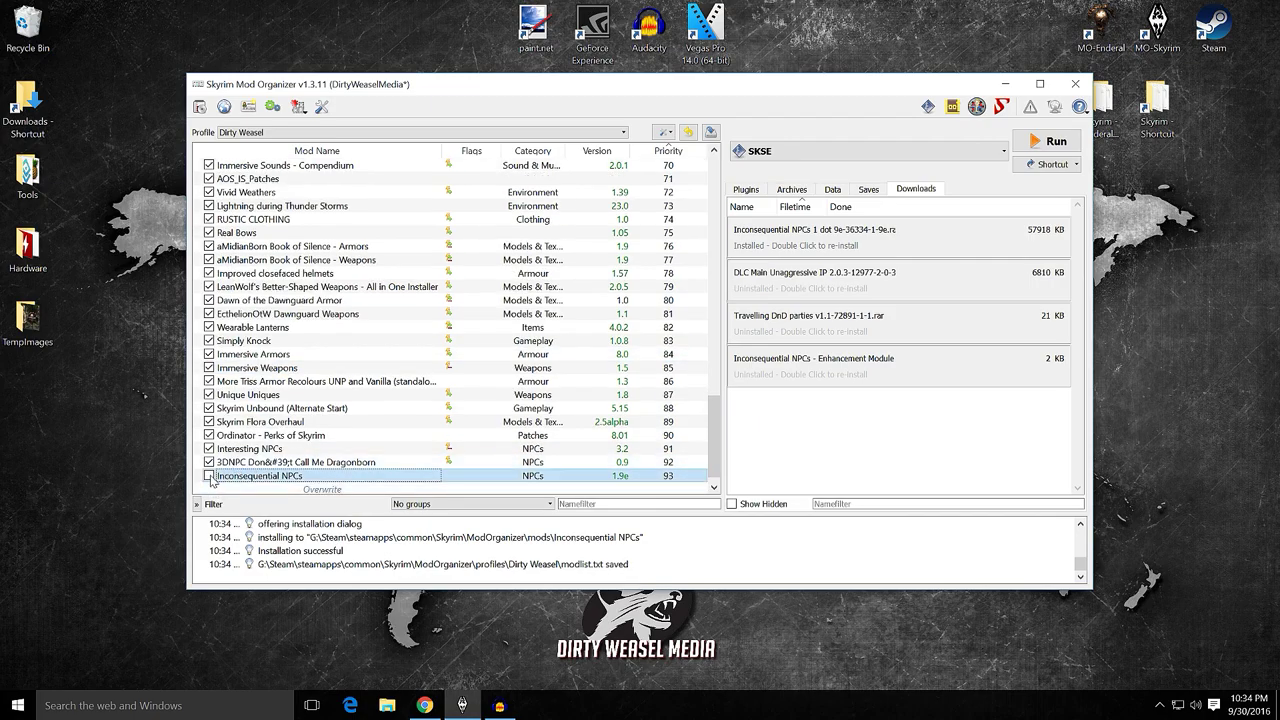
Manually install the Enhancement Module download and merge it into the existing Inconsequential NPCs mod
{"action": "double_click", "coordinate": [814, 366]}
{"action": "left_click", "coordinate": [612, 354]}
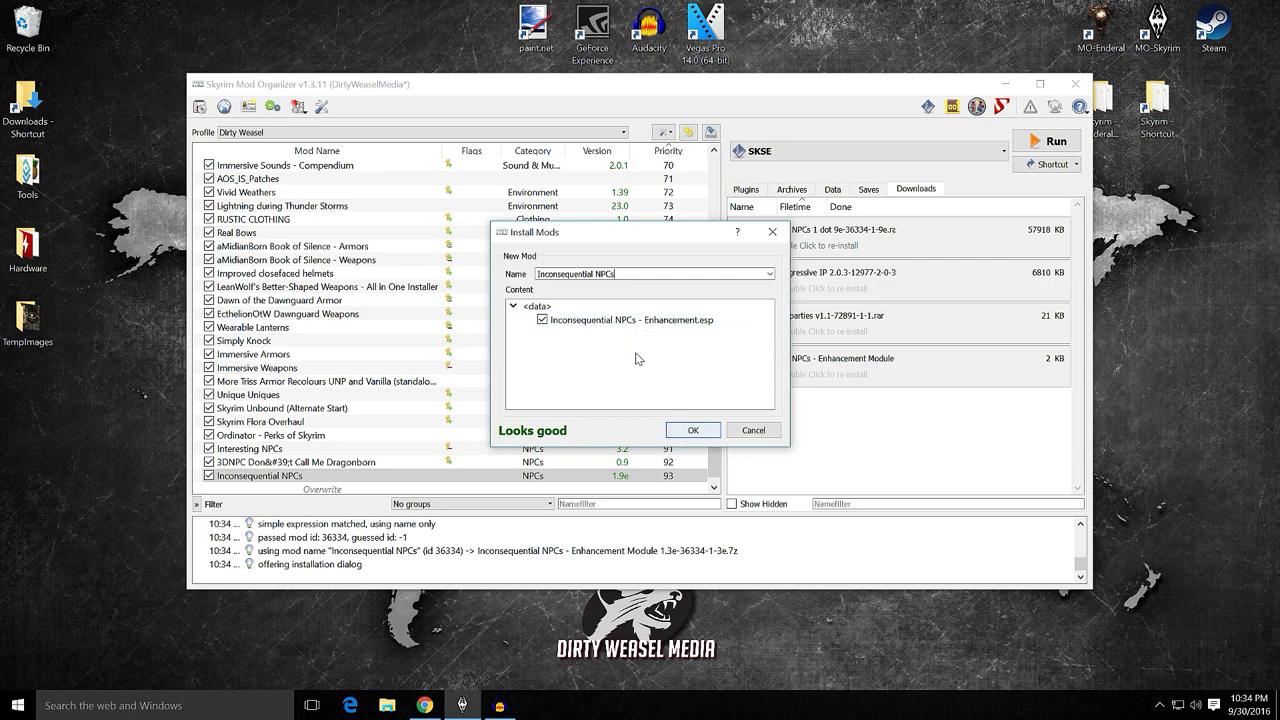
{"action": "left_click", "coordinate": [690, 431]}
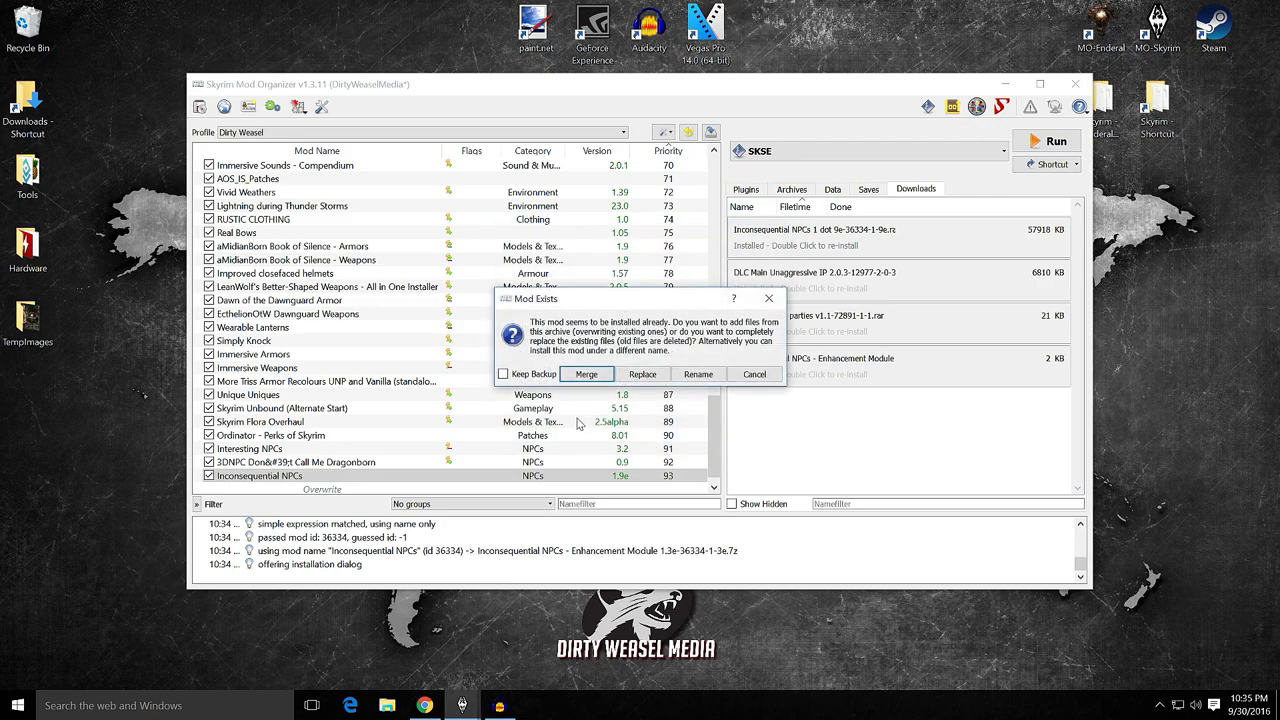
{"action": "left_click", "coordinate": [597, 378]}
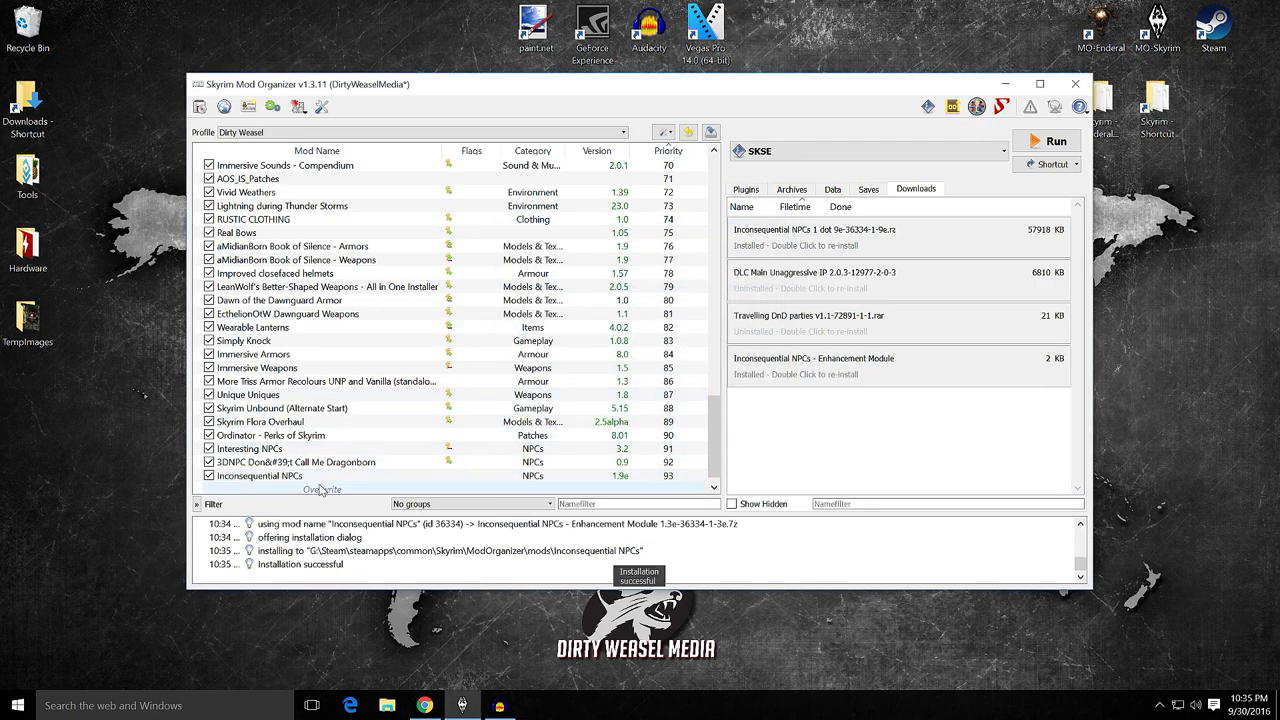
Close the mod info dialog and enable Inconsequential NPCs - Enhancement.esp in the Plugins list
{"action": "left_click", "coordinate": [652, 244]}
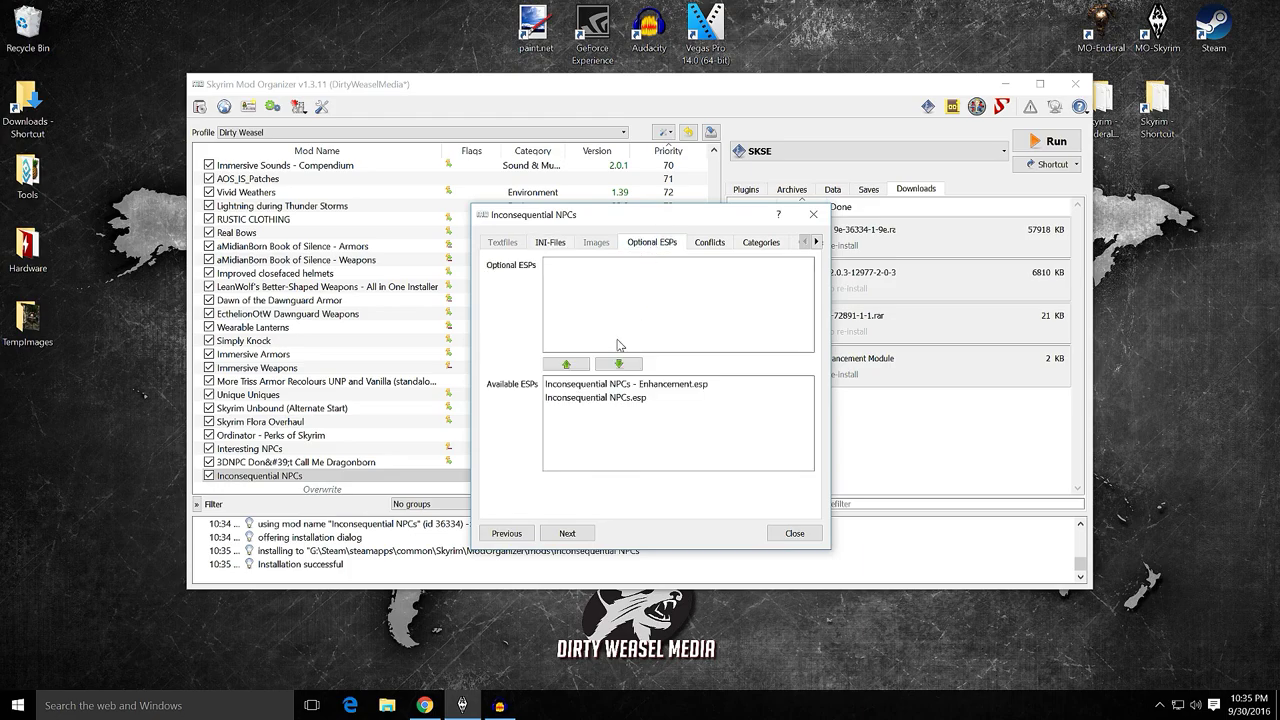
{"action": "left_click", "coordinate": [794, 533]}
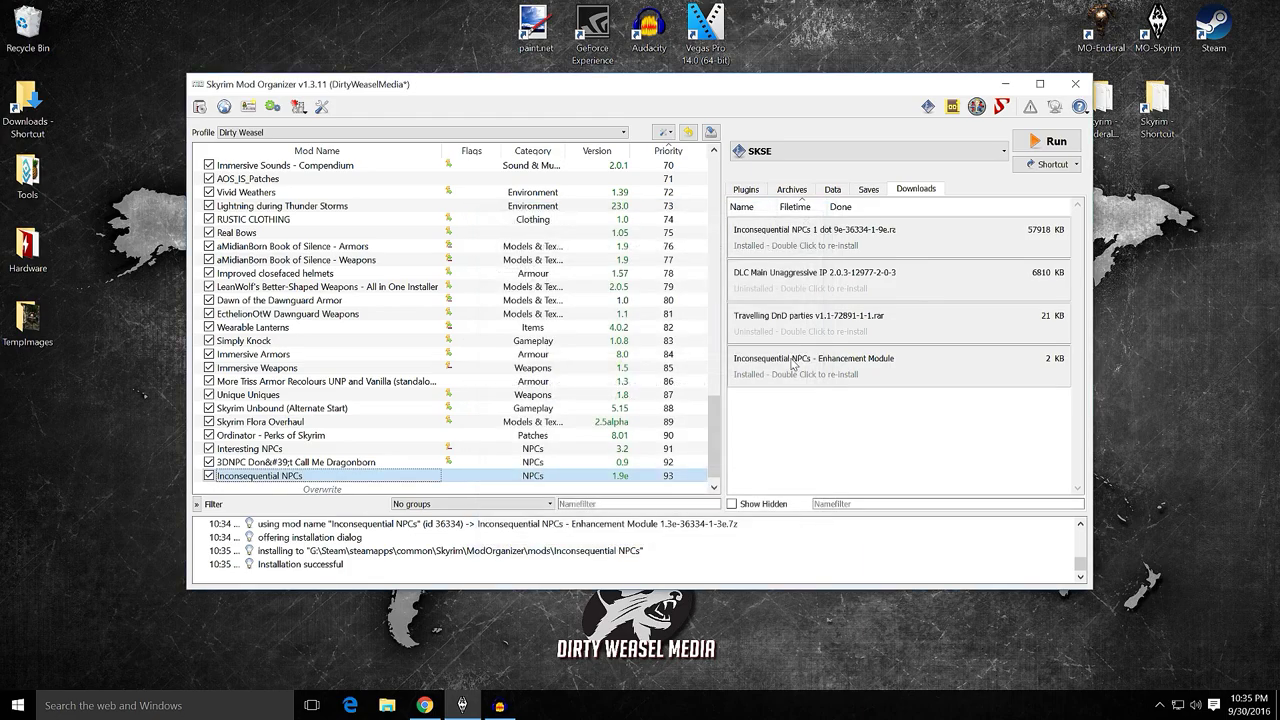
{"action": "left_click", "coordinate": [746, 189]}
{"action": "scroll", "coordinate": [915, 410], "scroll_direction": "down", "scroll_amount": 9}
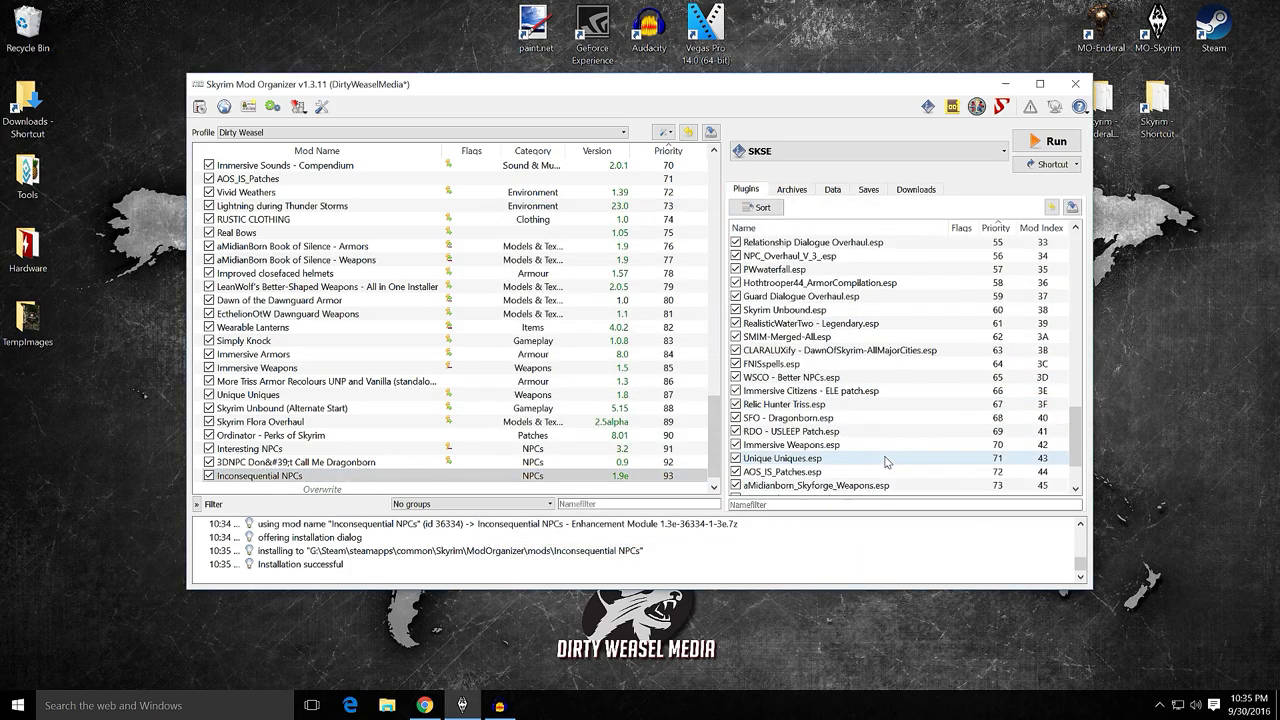
{"action": "left_click", "coordinate": [736, 485]}
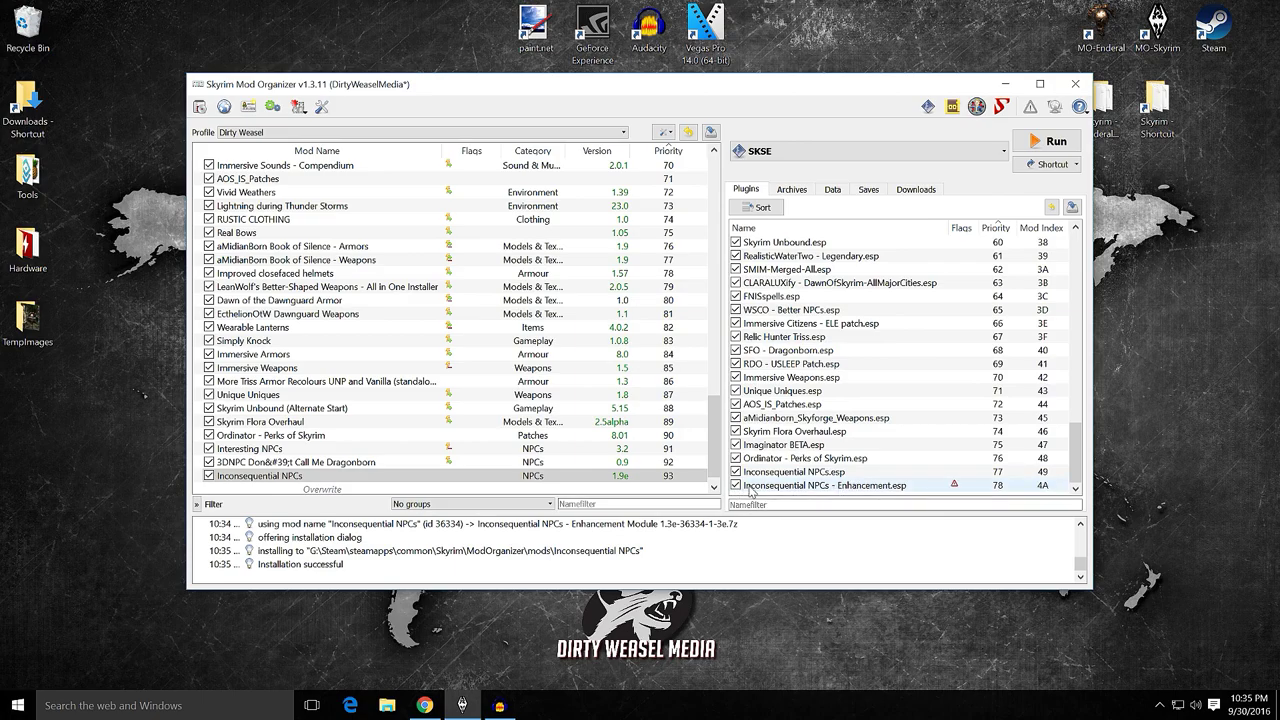
{"action": "mouse_move", "coordinate": [955, 490]}
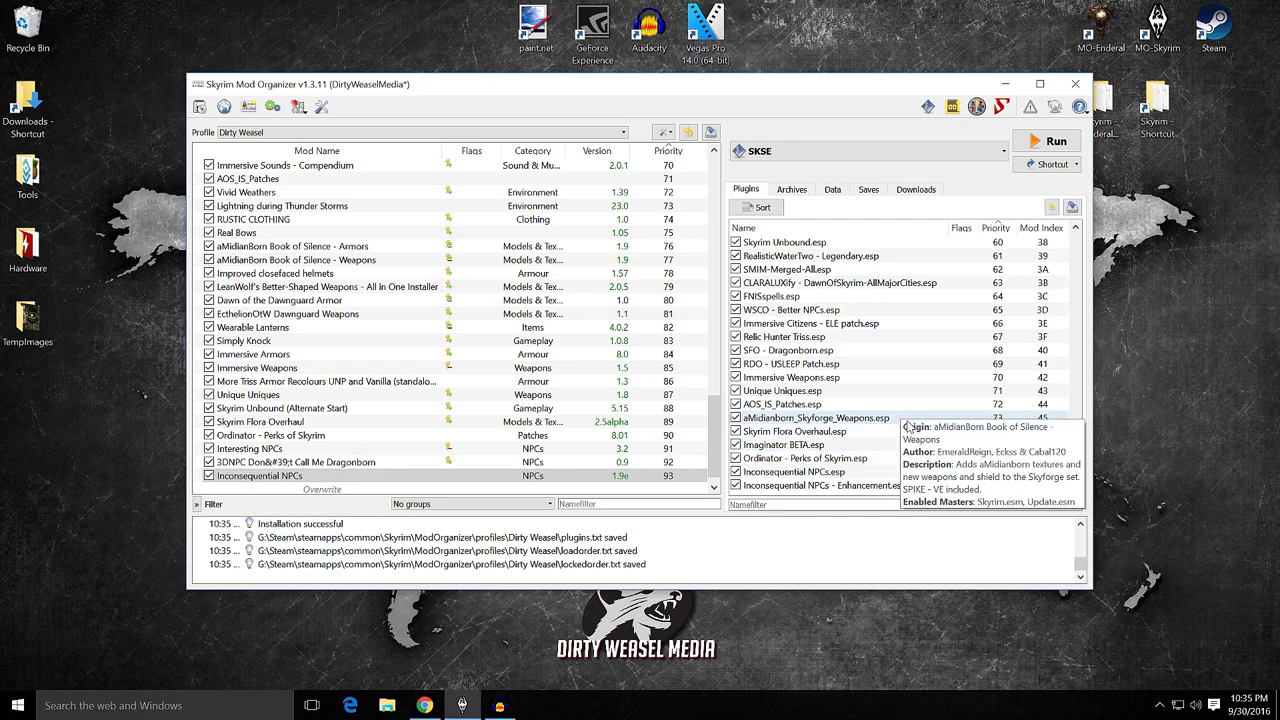
Move Inconsequential NPCs.esp up to priority 59, right after Hothtrooper44_ArmorCompilation.esp
{"action": "scroll", "coordinate": [916, 433], "scroll_direction": "up", "scroll_amount": 3}
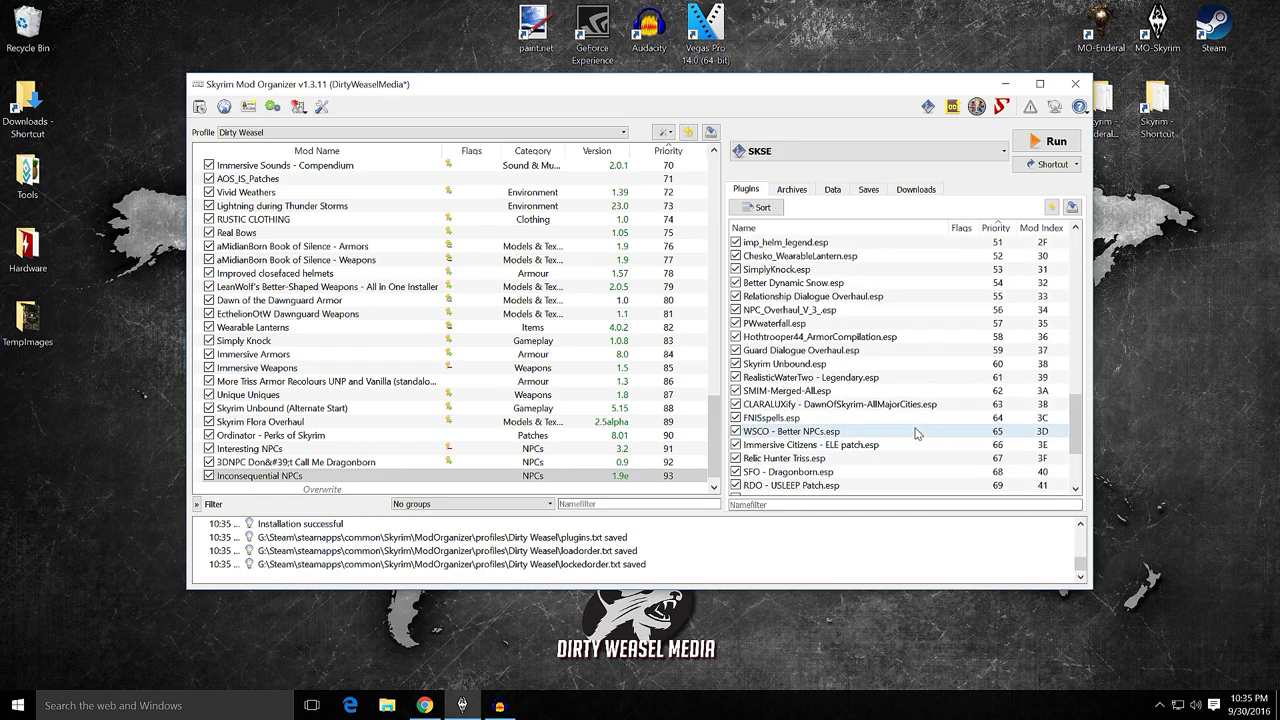
{"action": "scroll", "coordinate": [916, 433], "scroll_direction": "up", "scroll_amount": 2}
{"action": "scroll", "coordinate": [910, 383], "scroll_direction": "down", "scroll_amount": 1}
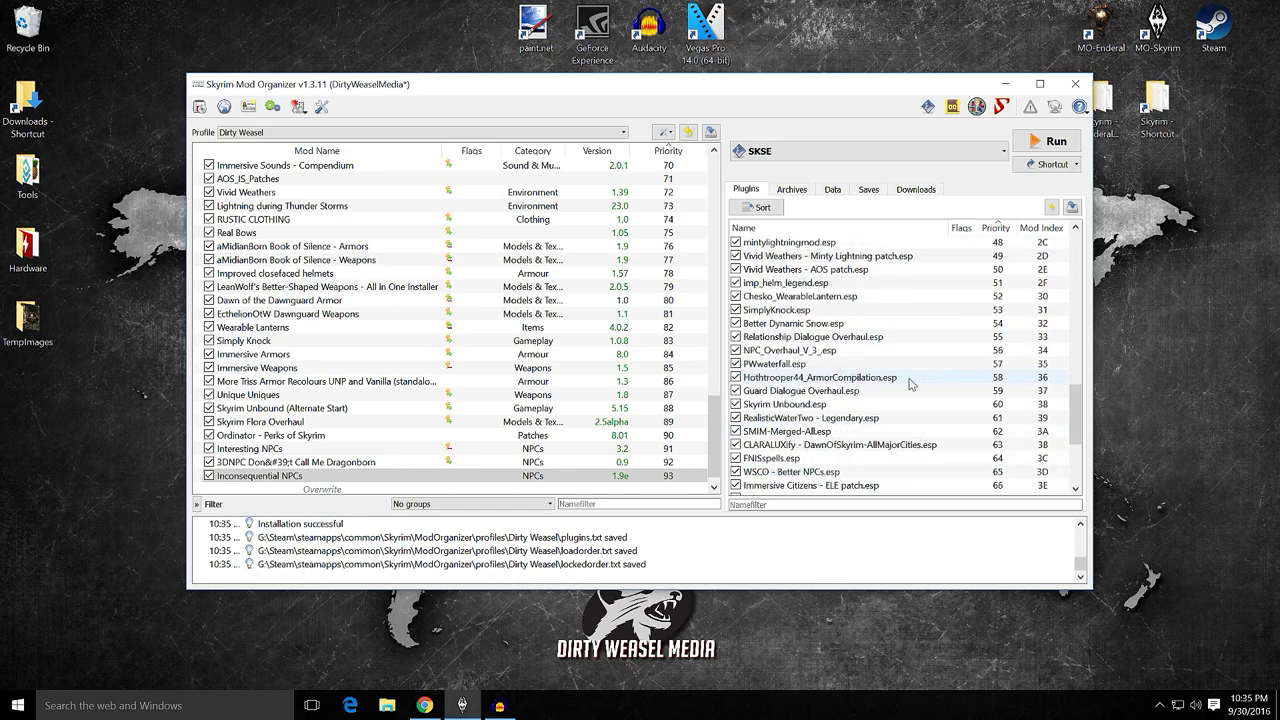
{"action": "left_click", "coordinate": [910, 381]}
{"action": "scroll", "coordinate": [918, 412], "scroll_direction": "down", "scroll_amount": 3}
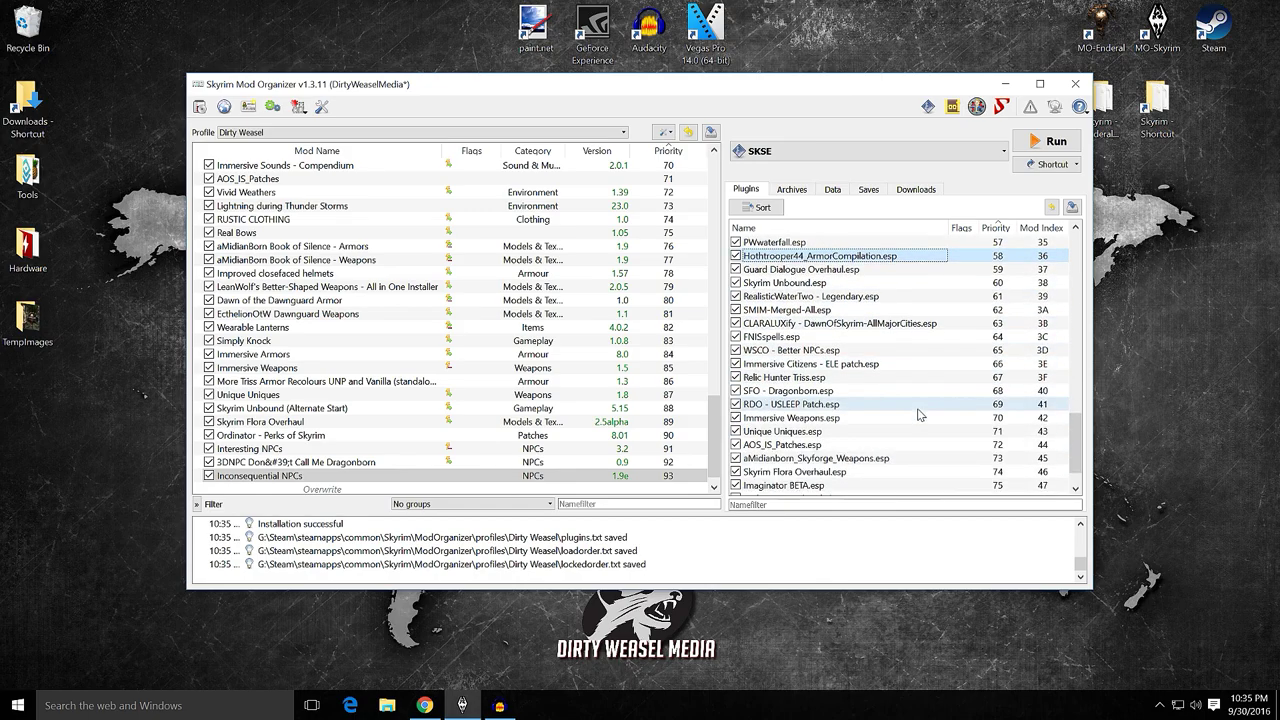
{"action": "scroll", "coordinate": [888, 446], "scroll_direction": "down", "scroll_amount": 1}
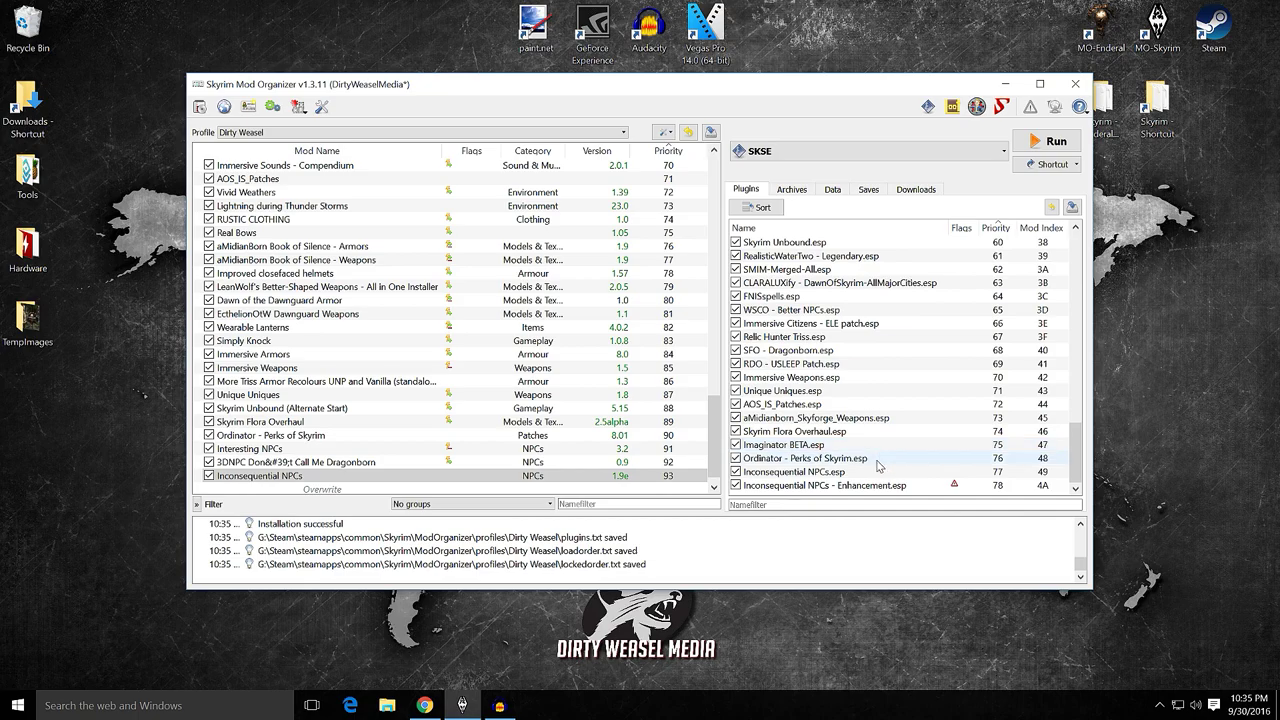
{"action": "left_click_drag", "start_coordinate": [870, 471], "coordinate": [889, 263]}
{"action": "scroll", "coordinate": [896, 298], "scroll_direction": "up", "scroll_amount": 2}
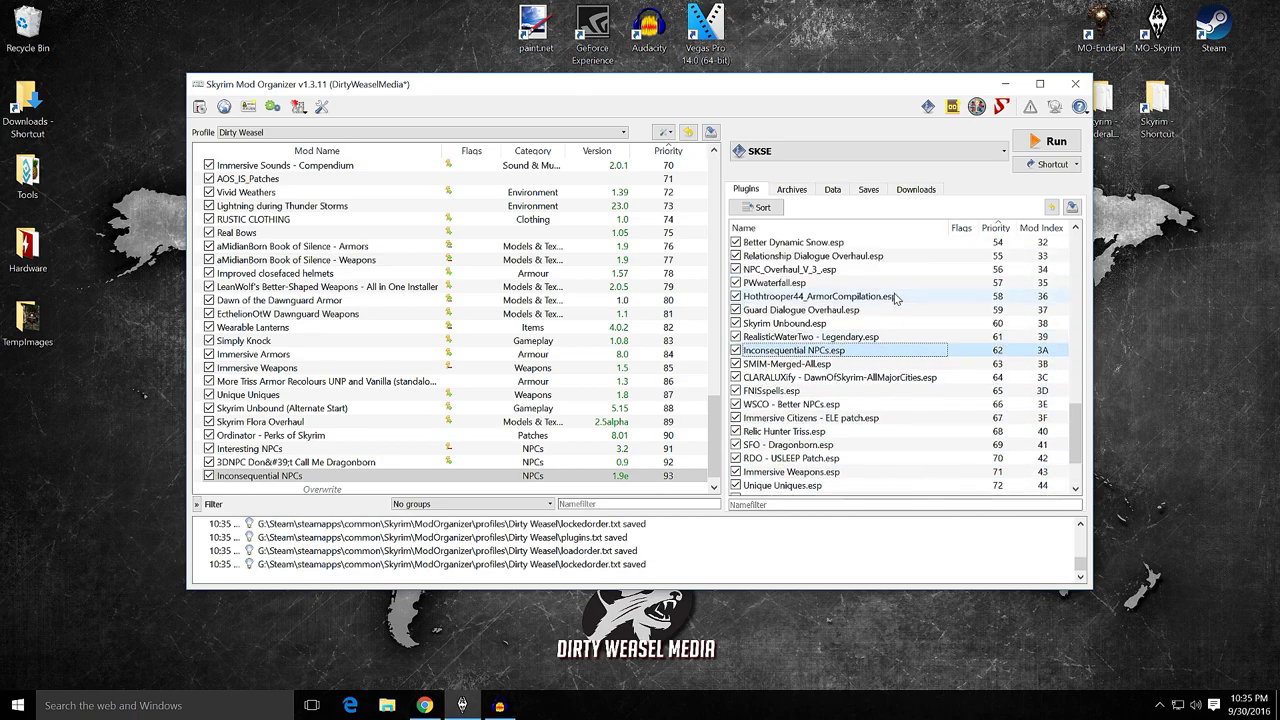
{"action": "scroll", "coordinate": [895, 298], "scroll_direction": "up", "scroll_amount": 2}
{"action": "left_click_drag", "start_coordinate": [860, 435], "coordinate": [875, 396]}
Move the Enhancement plugin up to 60, directly beneath Inconsequential NPCs.esp
{"action": "scroll", "coordinate": [875, 396], "scroll_direction": "down", "scroll_amount": 4}
{"action": "left_click_drag", "start_coordinate": [810, 485], "coordinate": [838, 358]}
{"action": "left_click", "coordinate": [962, 114]}
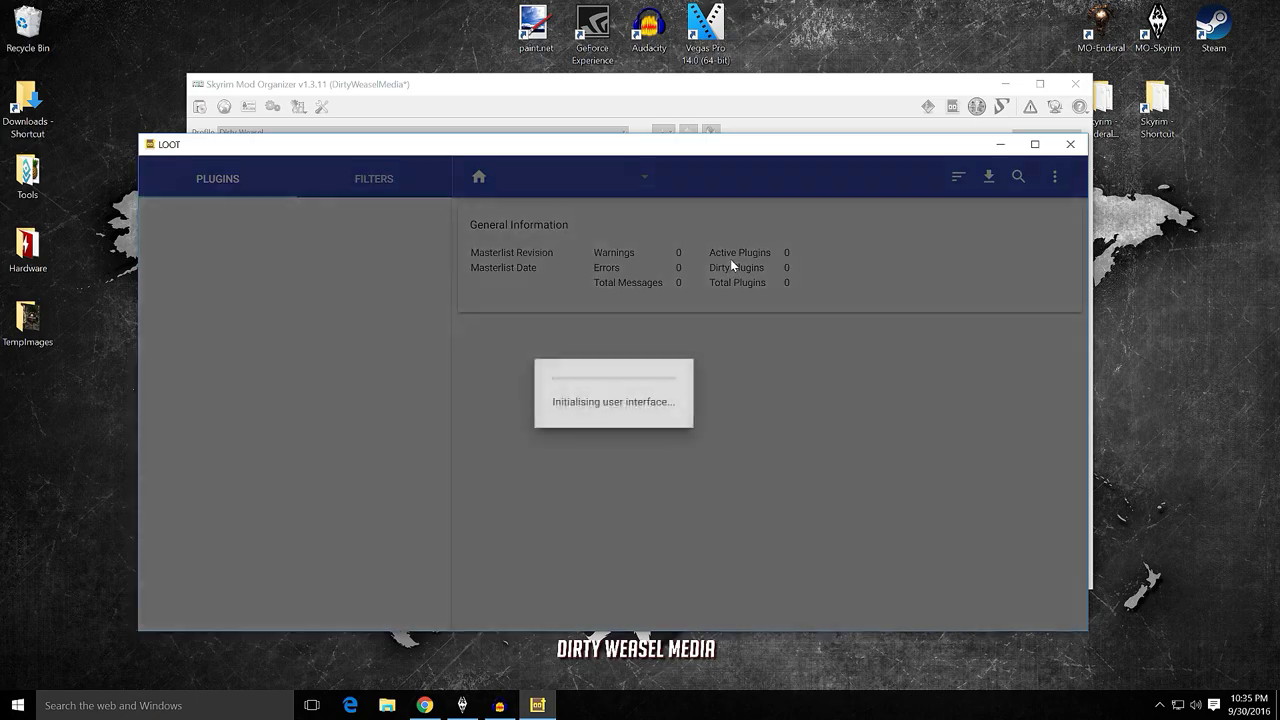
Apply the LOOT sort and check that the two Inconsequential NPCs plugins are at 61–62 after Hothtrooper44_ArmorCompilation.esp
{"action": "left_click", "coordinate": [958, 176]}
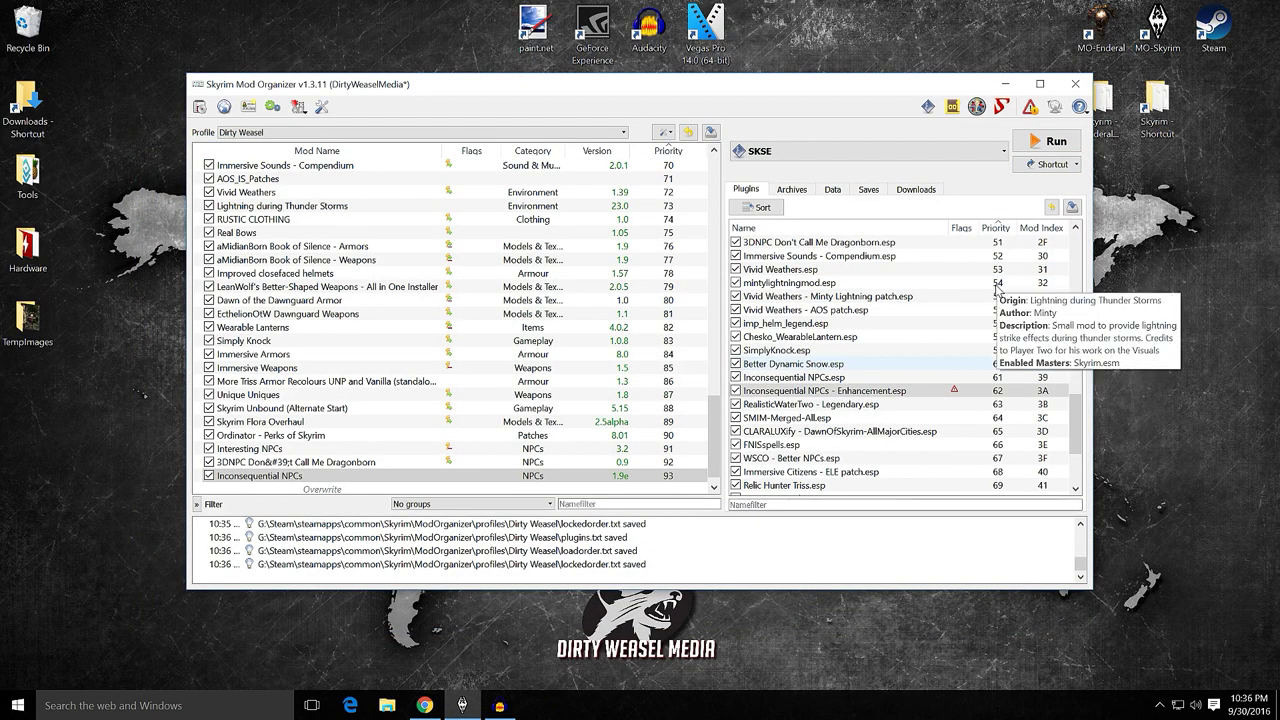
{"action": "left_click", "coordinate": [872, 389]}
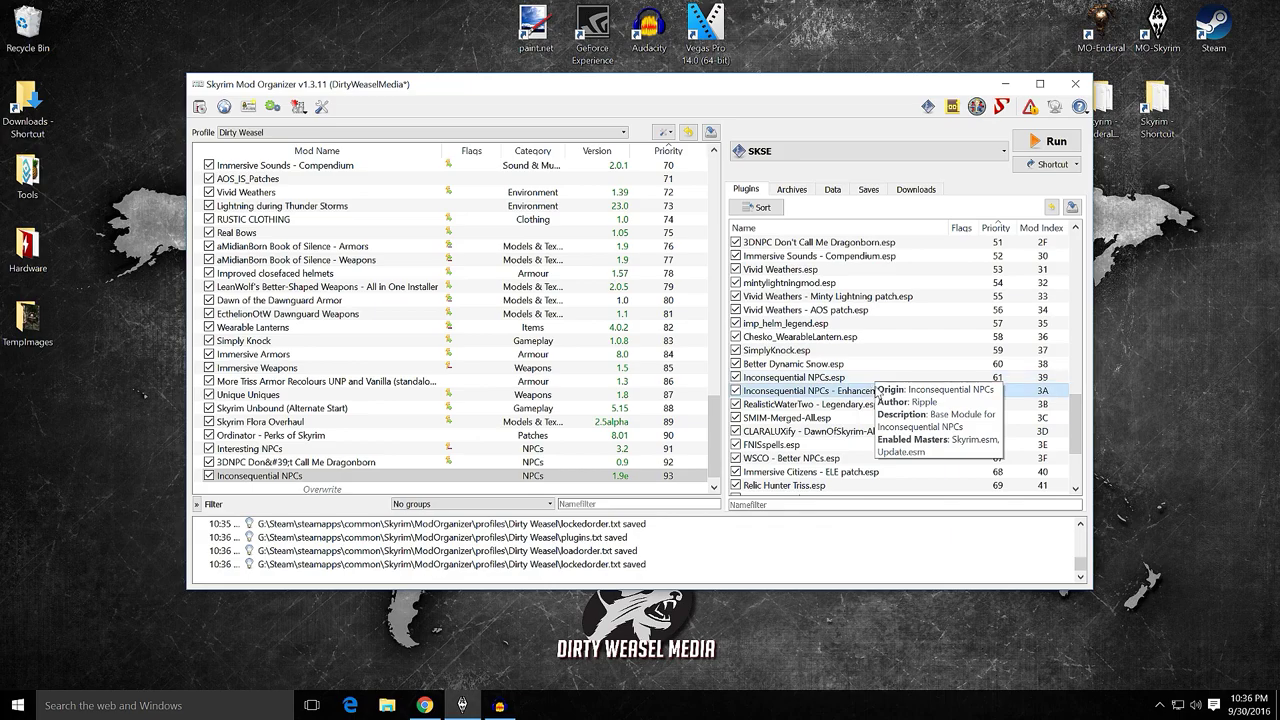
{"action": "scroll", "coordinate": [880, 410], "scroll_direction": "down", "scroll_amount": 3}
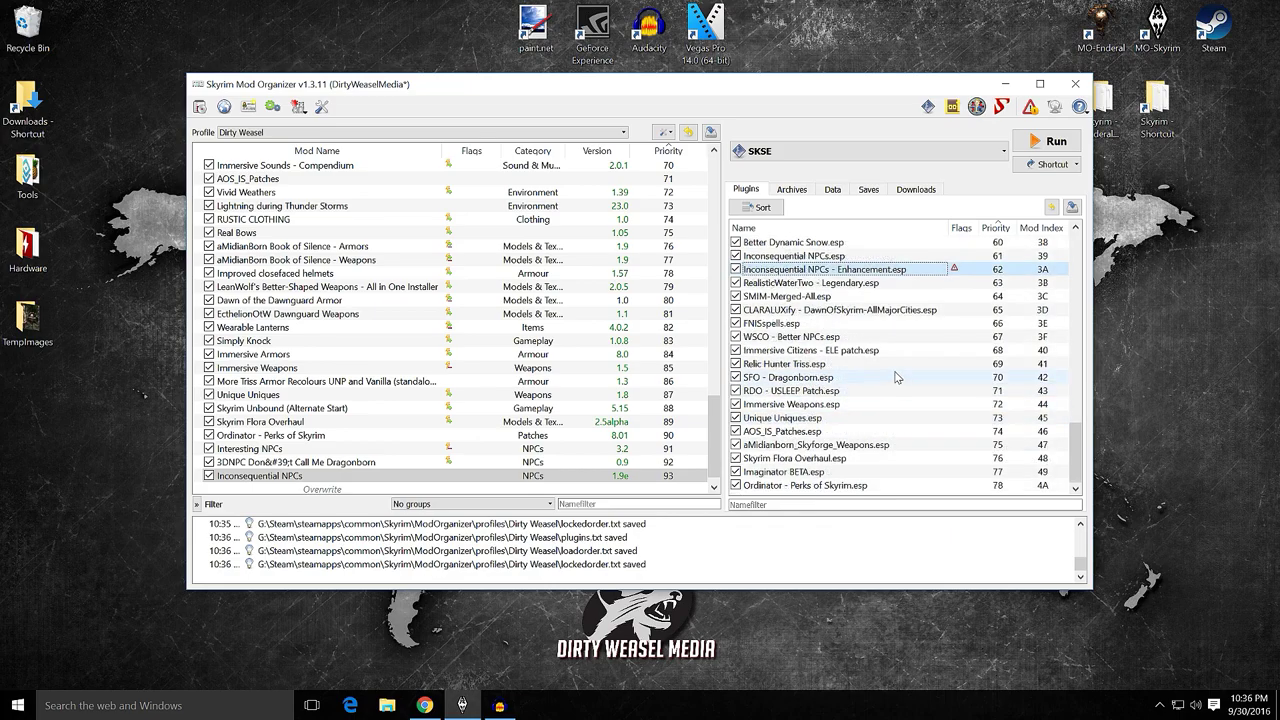
{"action": "scroll", "coordinate": [894, 410], "scroll_direction": "up", "scroll_amount": 2}
{"action": "scroll", "coordinate": [889, 385], "scroll_direction": "up", "scroll_amount": 2}
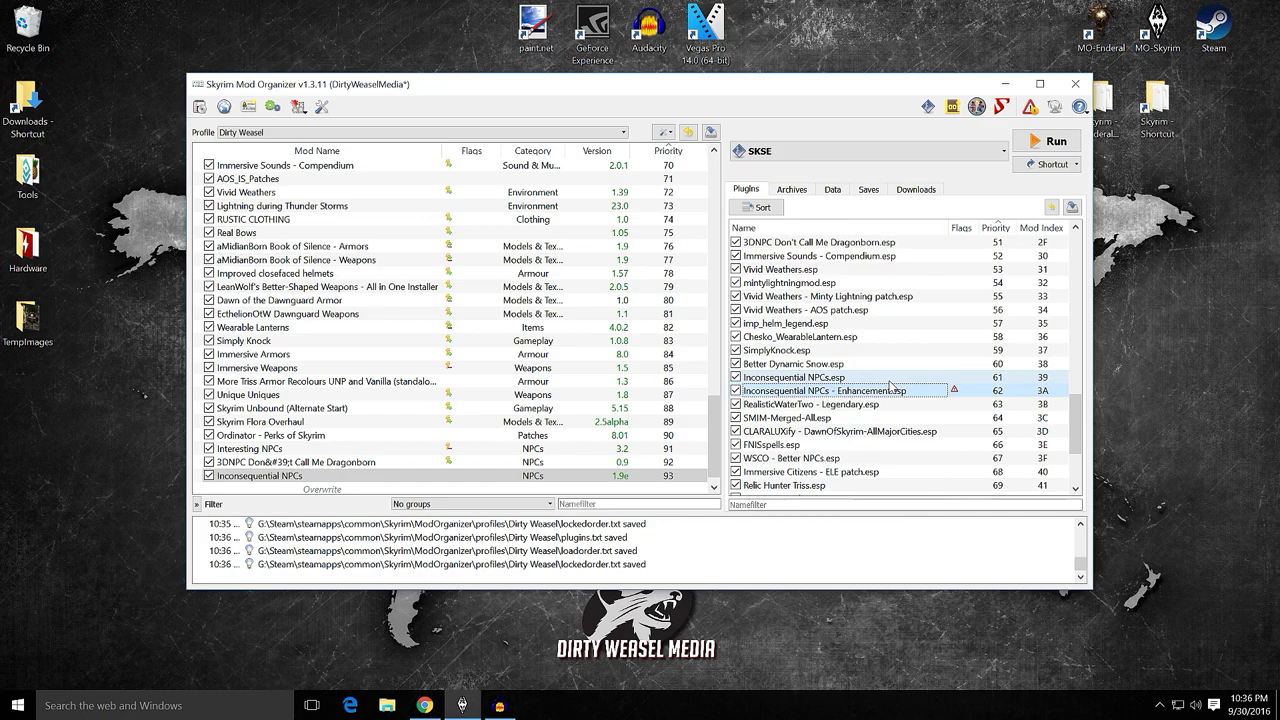
{"action": "scroll", "coordinate": [891, 386], "scroll_direction": "up", "scroll_amount": 1}
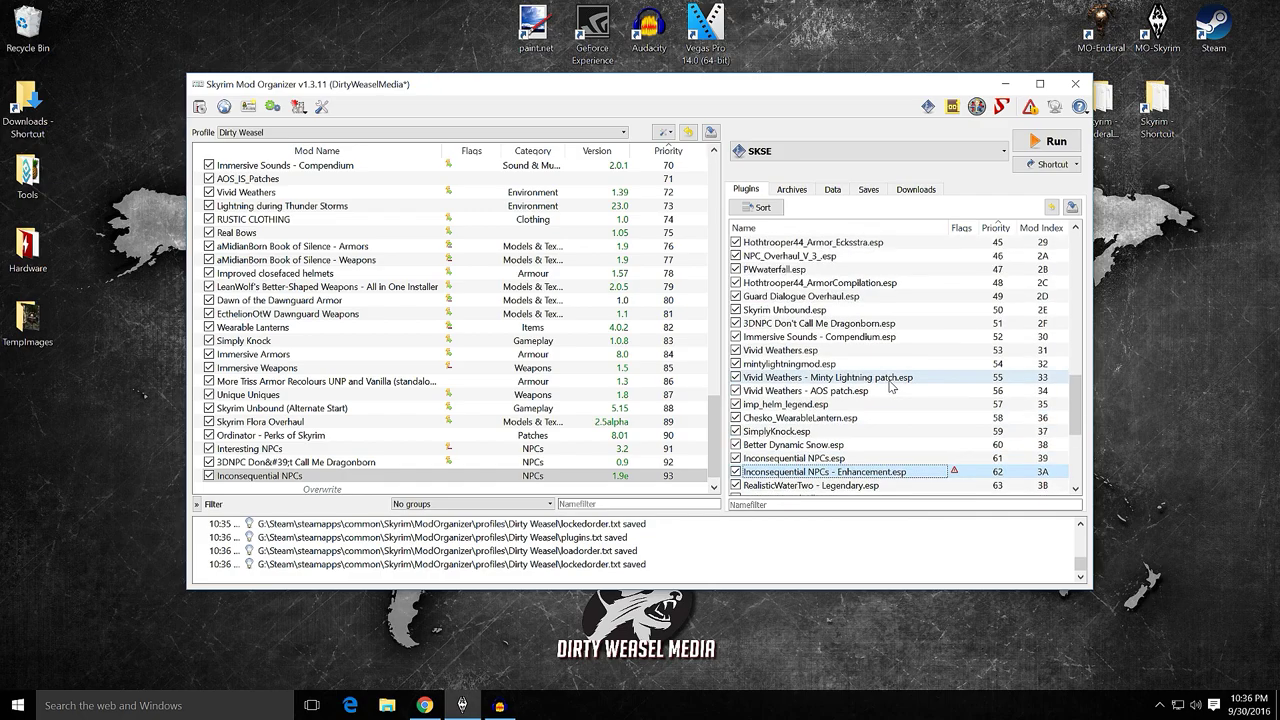
{"action": "left_click", "coordinate": [880, 283]}
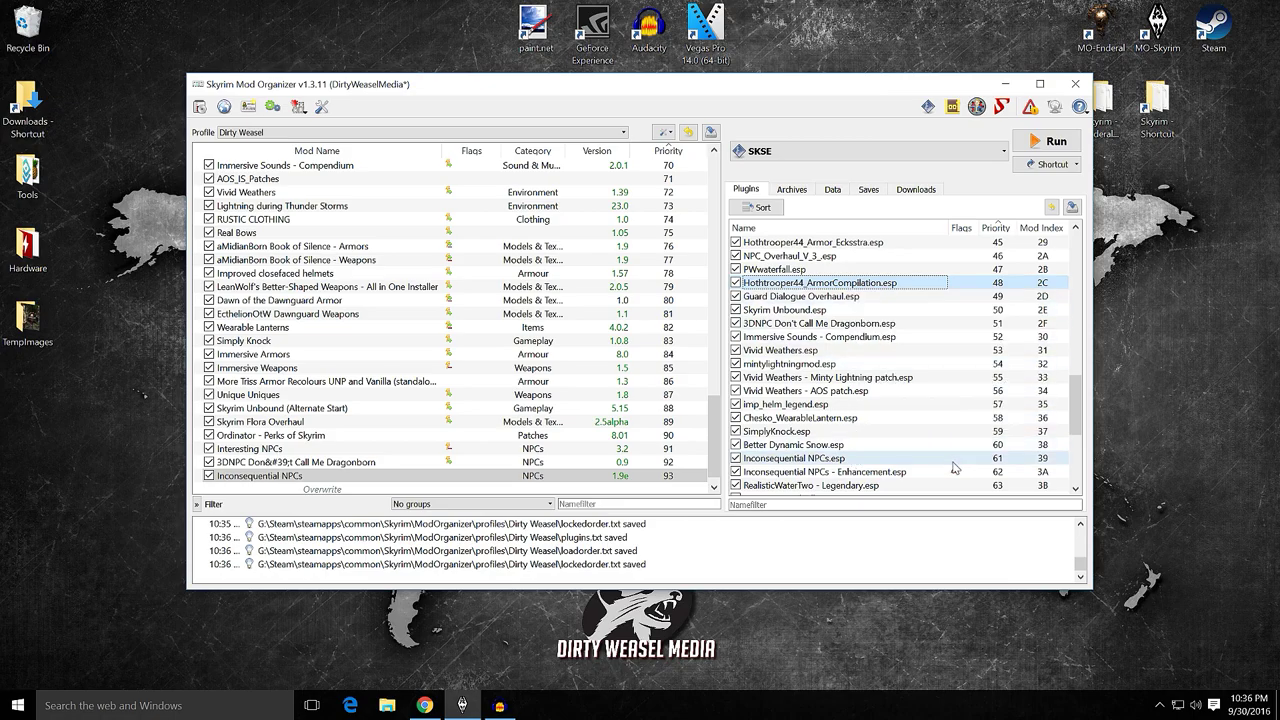
{"action": "mouse_move", "coordinate": [954, 472]}
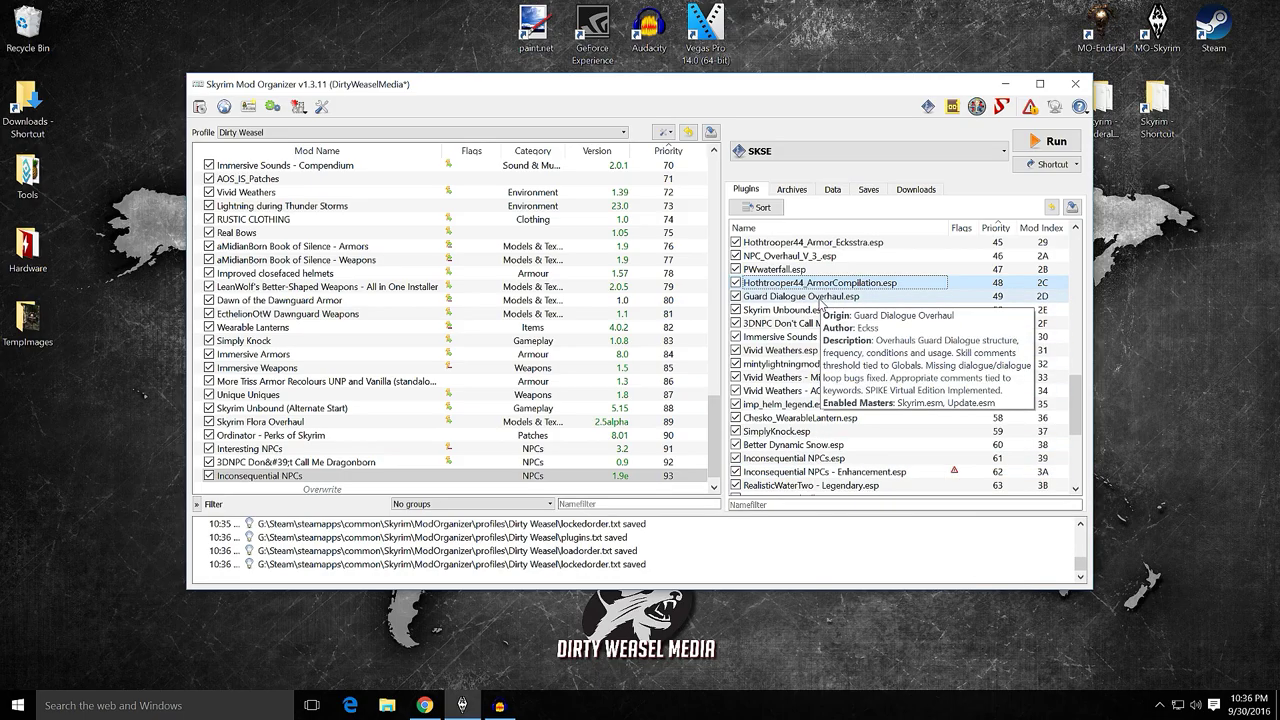
{"action": "left_click", "coordinate": [425, 704]}
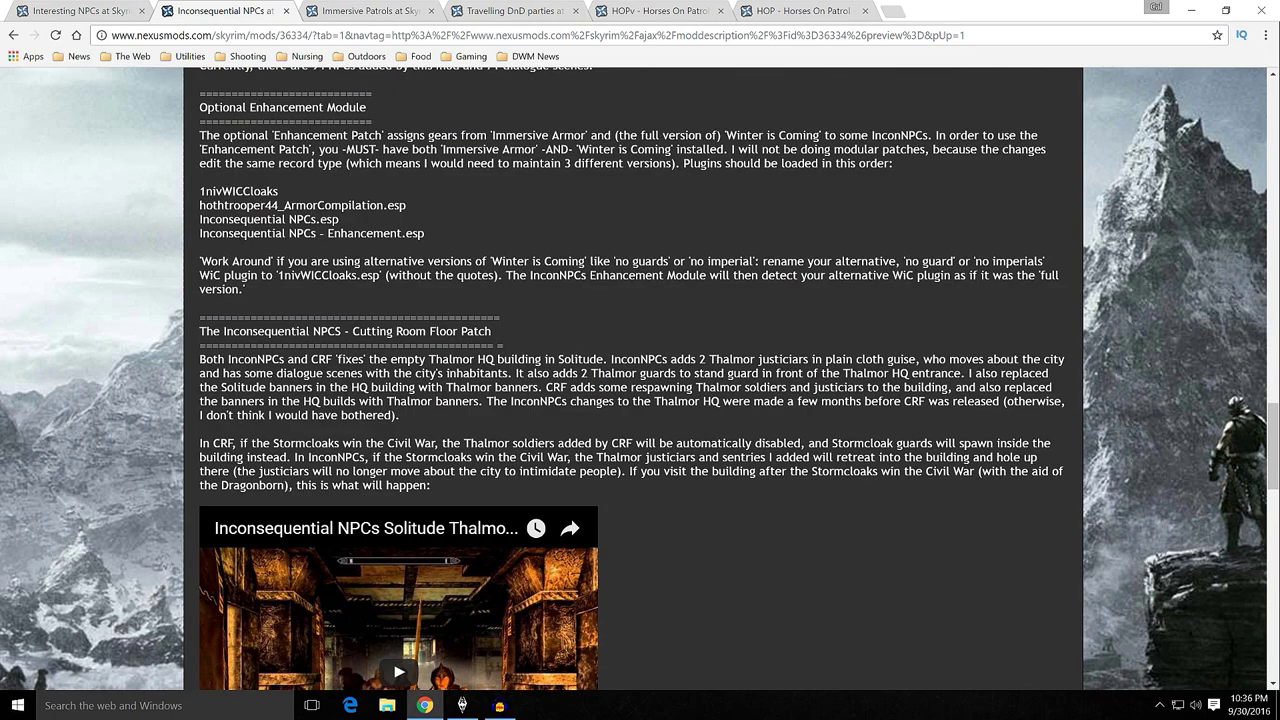
Check the Nexus recommended load order, then make Inconsequential NPCs - Enhancement.esp an optional ESP
{"action": "left_click_drag", "start_coordinate": [200, 190], "coordinate": [458, 232]}
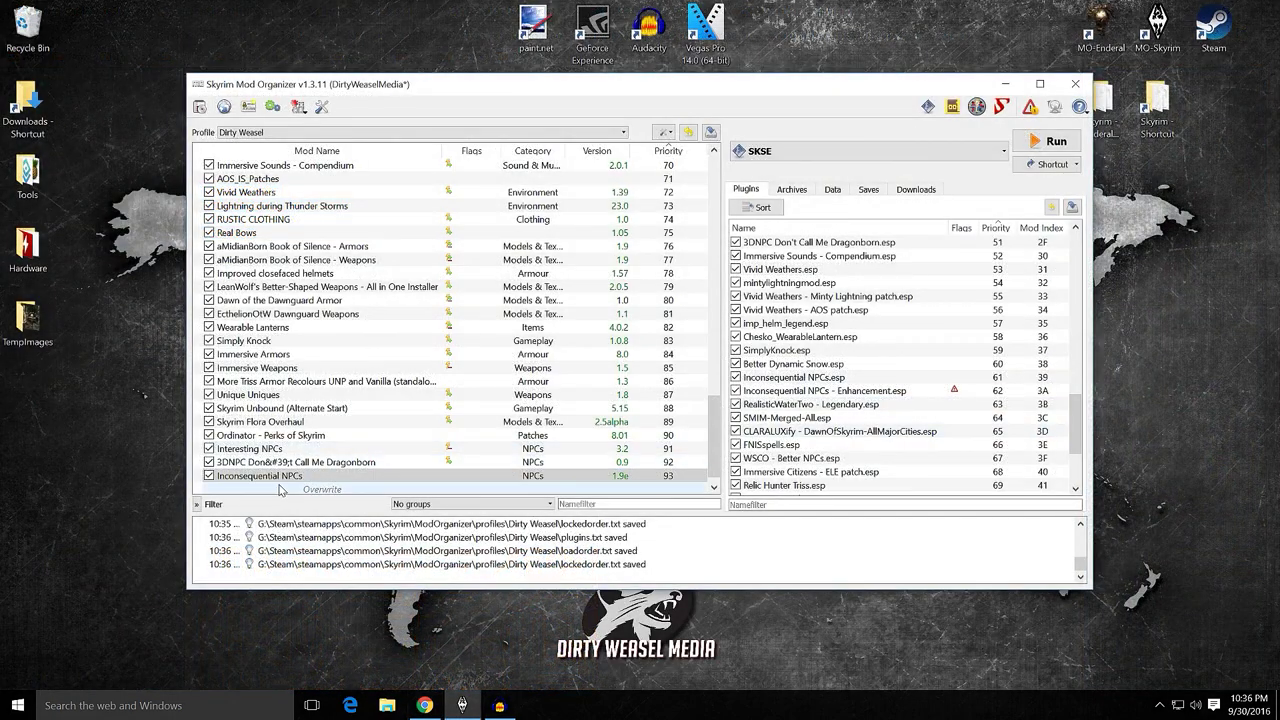
{"action": "left_click", "coordinate": [262, 476]}
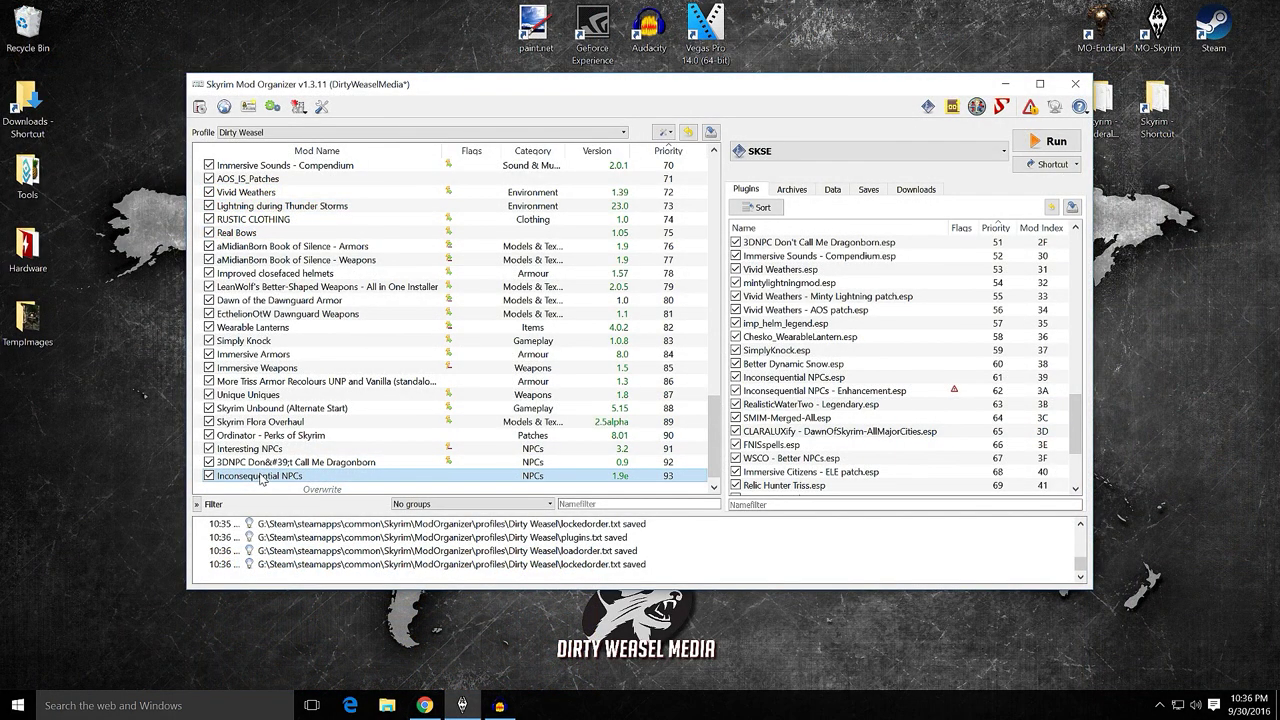
{"action": "double_click", "coordinate": [262, 476]}
{"action": "left_click", "coordinate": [668, 250]}
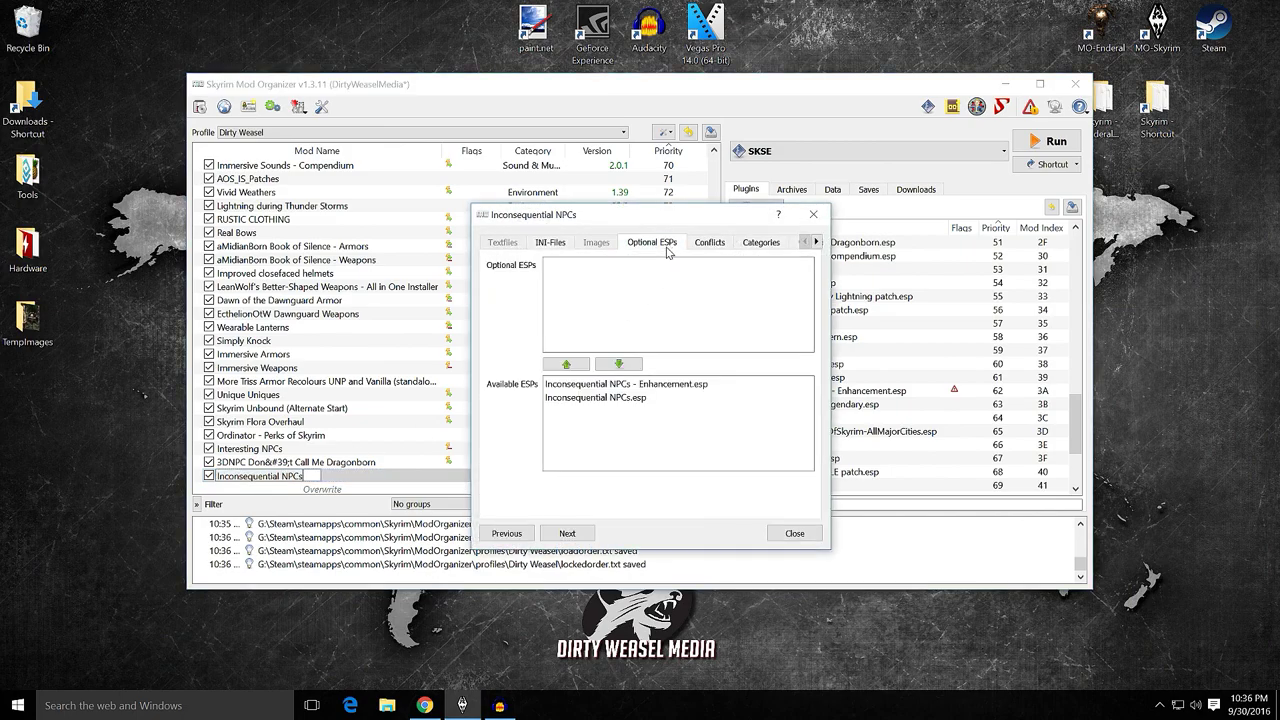
{"action": "left_click", "coordinate": [614, 384]}
{"action": "left_click", "coordinate": [583, 366]}
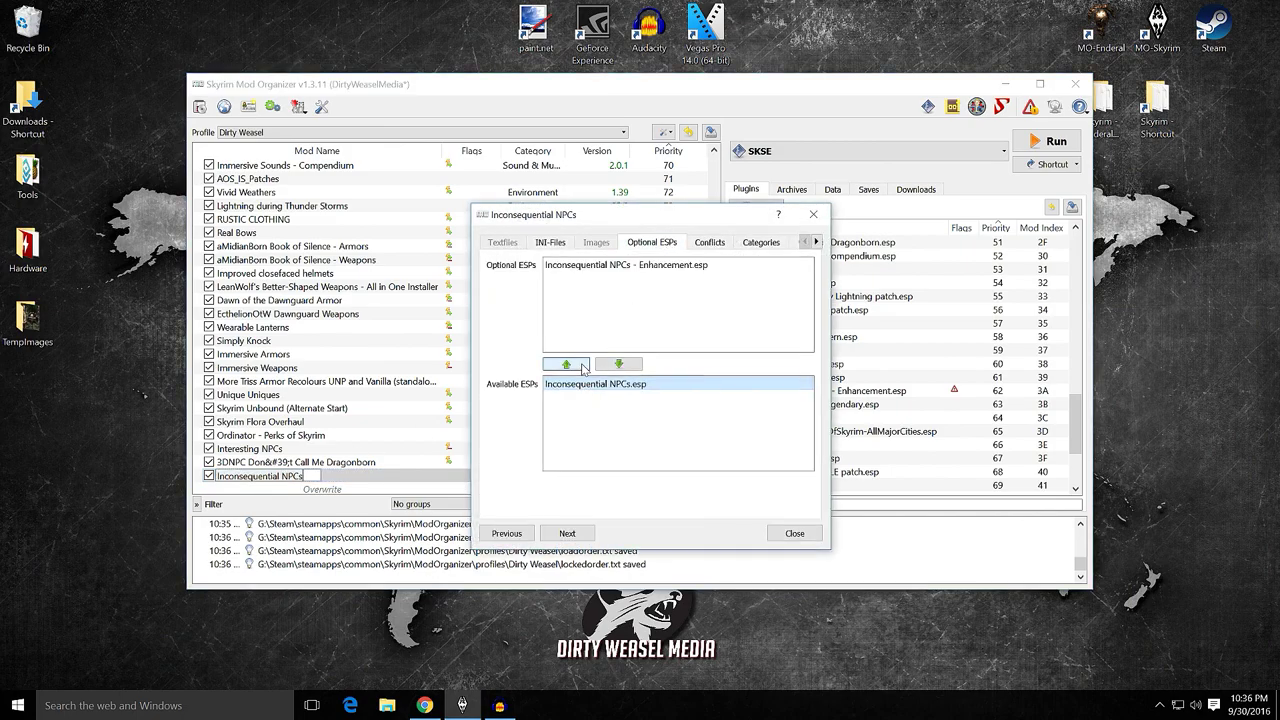
{"action": "left_click", "coordinate": [800, 533]}
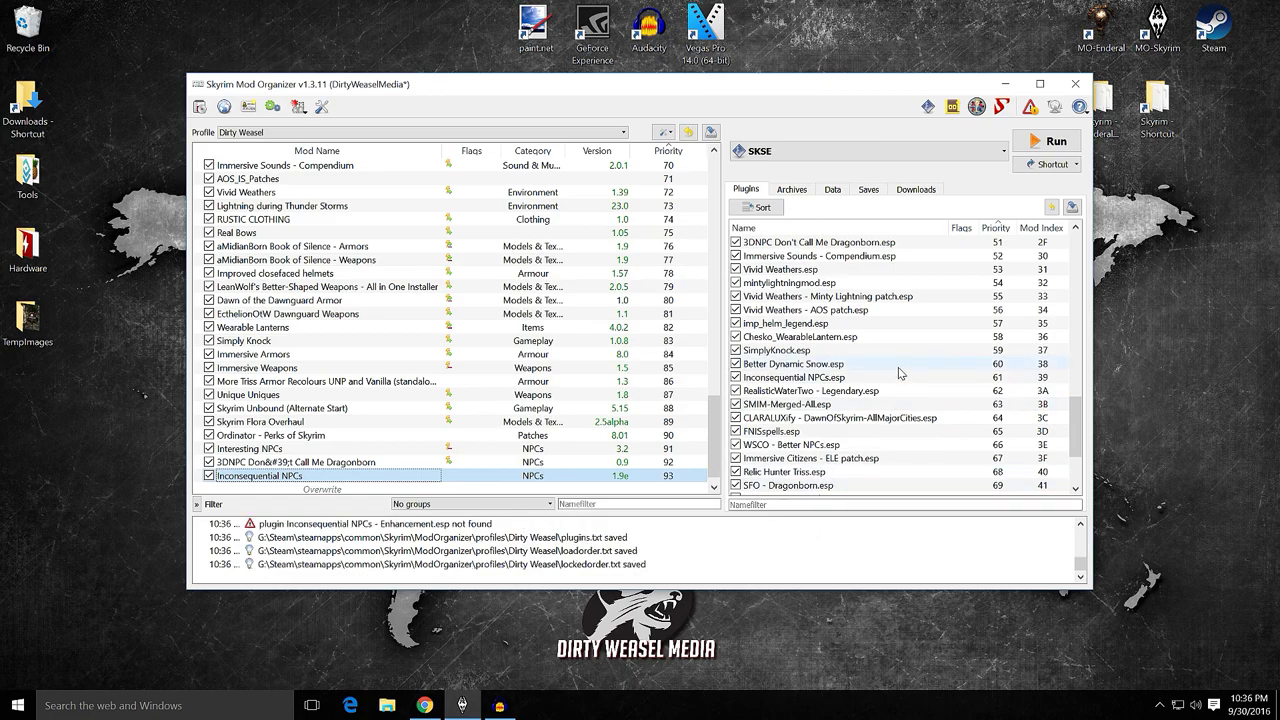
Refresh all mods from the mod list's context menu
{"action": "scroll", "coordinate": [899, 373], "scroll_direction": "down", "scroll_amount": 3}
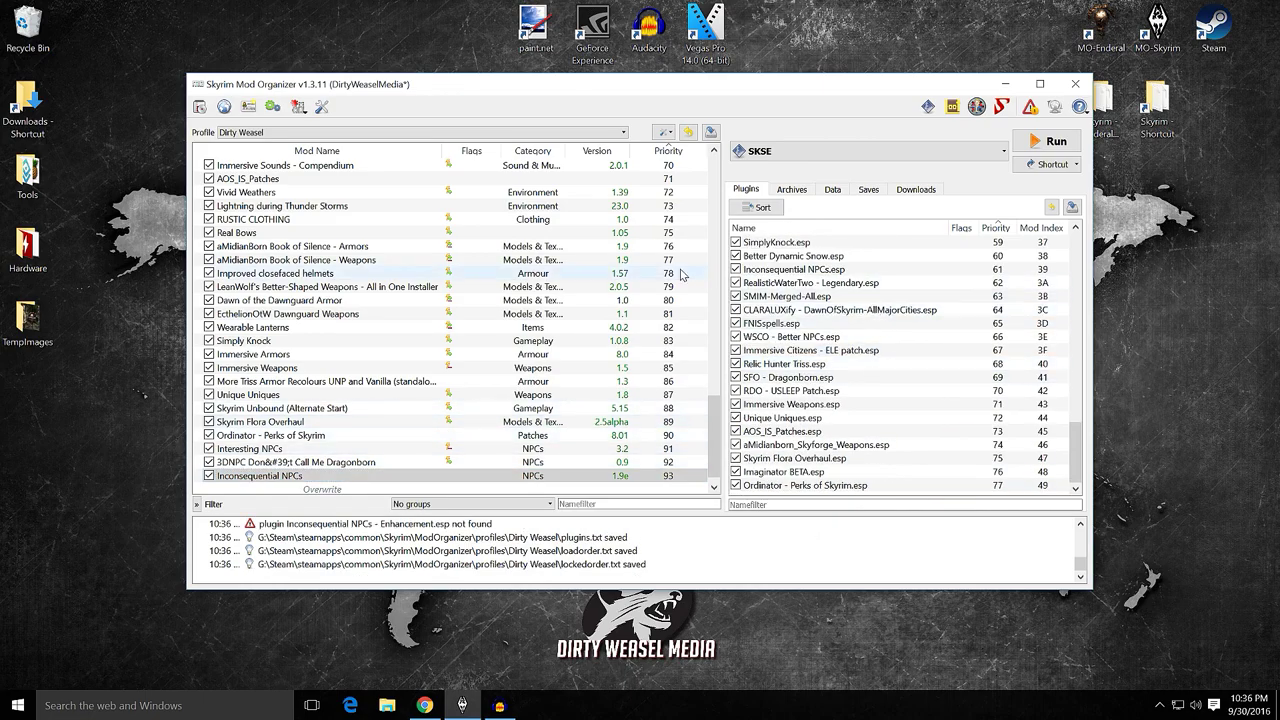
{"action": "right_click", "coordinate": [462, 405]}
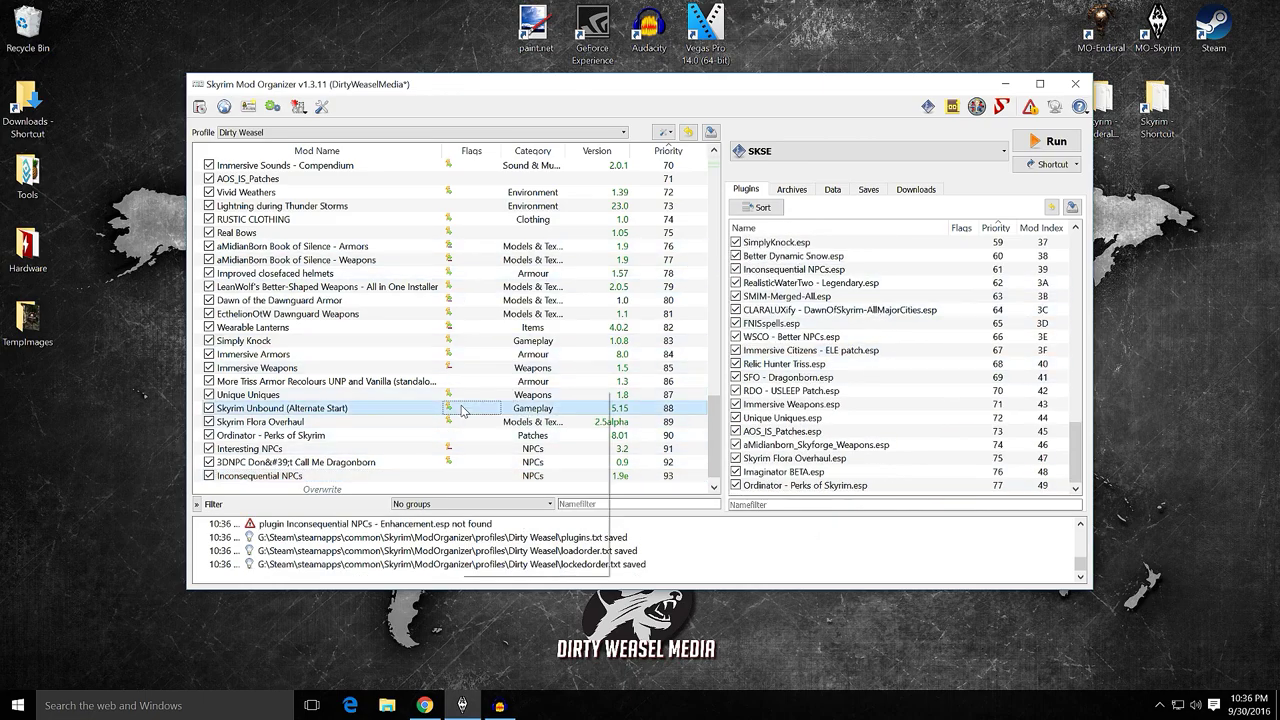
{"action": "mouse_move", "coordinate": [503, 405]}
{"action": "left_click", "coordinate": [640, 467]}
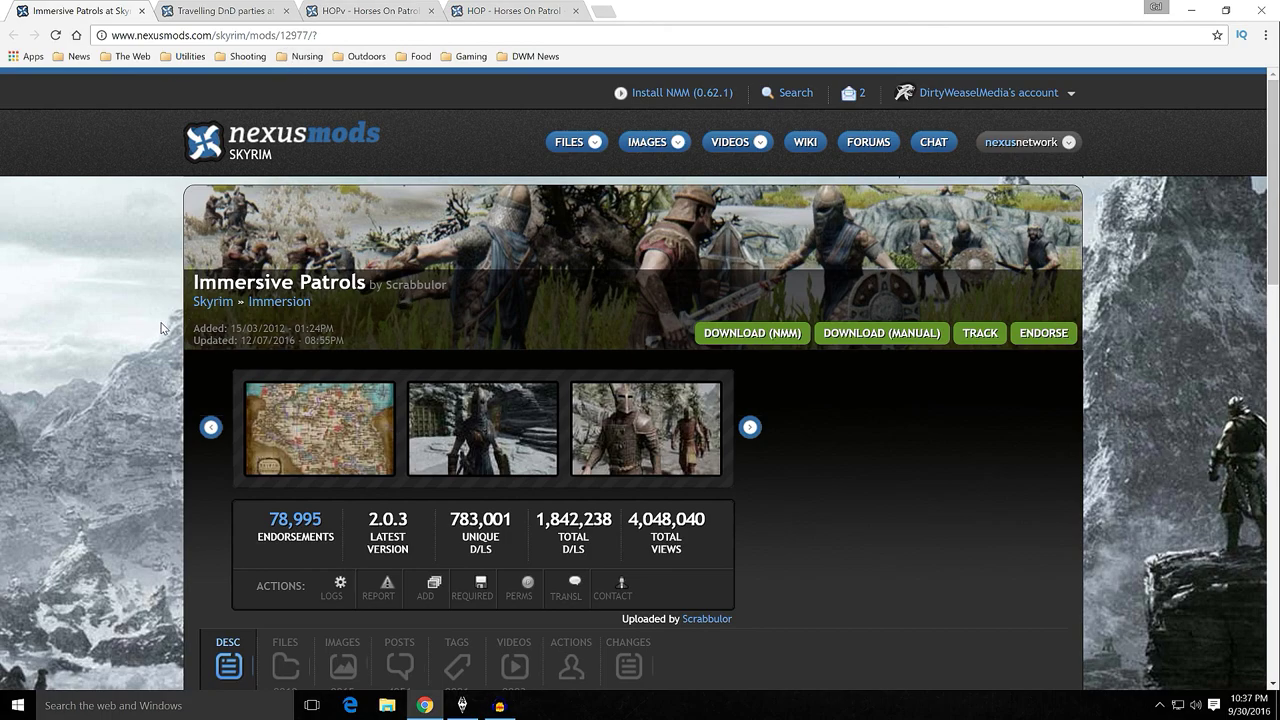
{"action": "scroll", "coordinate": [189, 337], "scroll_direction": "down", "scroll_amount": 2}
{"action": "scroll", "coordinate": [188, 340], "scroll_direction": "up", "scroll_amount": 2}
{"action": "scroll", "coordinate": [189, 341], "scroll_direction": "down", "scroll_amount": 2}
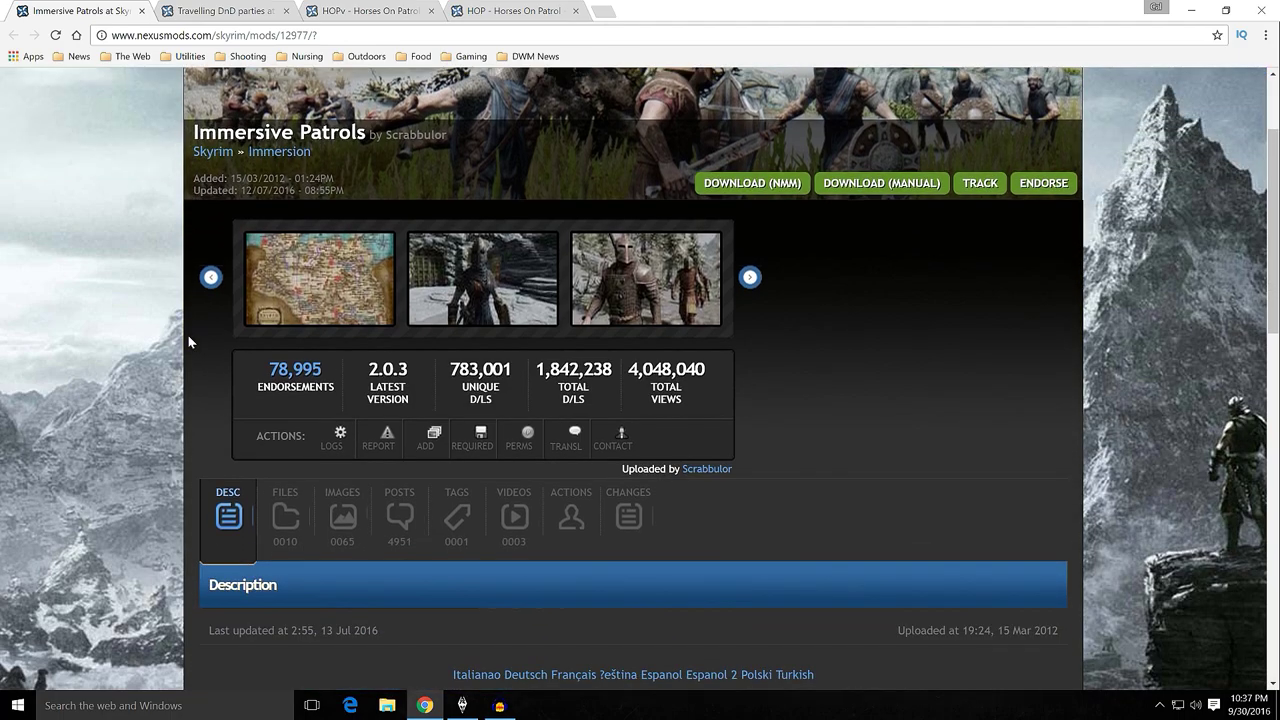
{"action": "scroll", "coordinate": [188, 337], "scroll_direction": "down", "scroll_amount": 1}
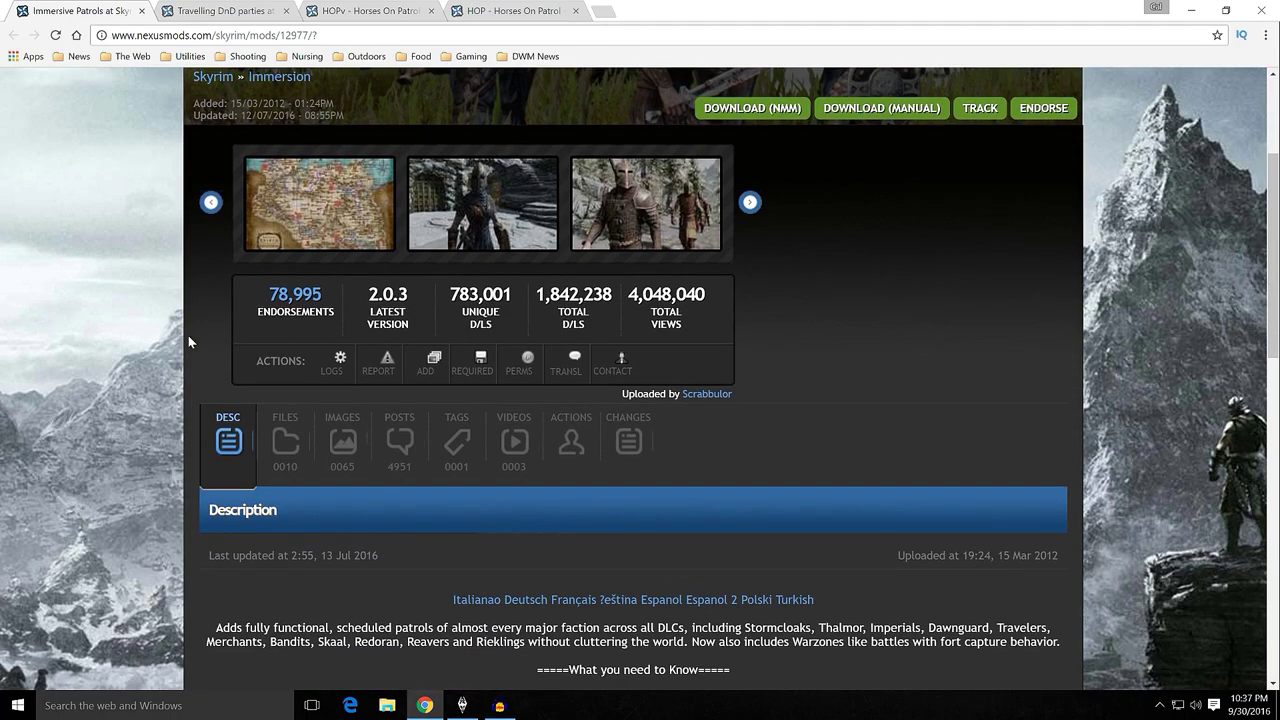
{"action": "scroll", "coordinate": [188, 341], "scroll_direction": "down", "scroll_amount": 4}
{"action": "scroll", "coordinate": [188, 341], "scroll_direction": "down", "scroll_amount": 1}
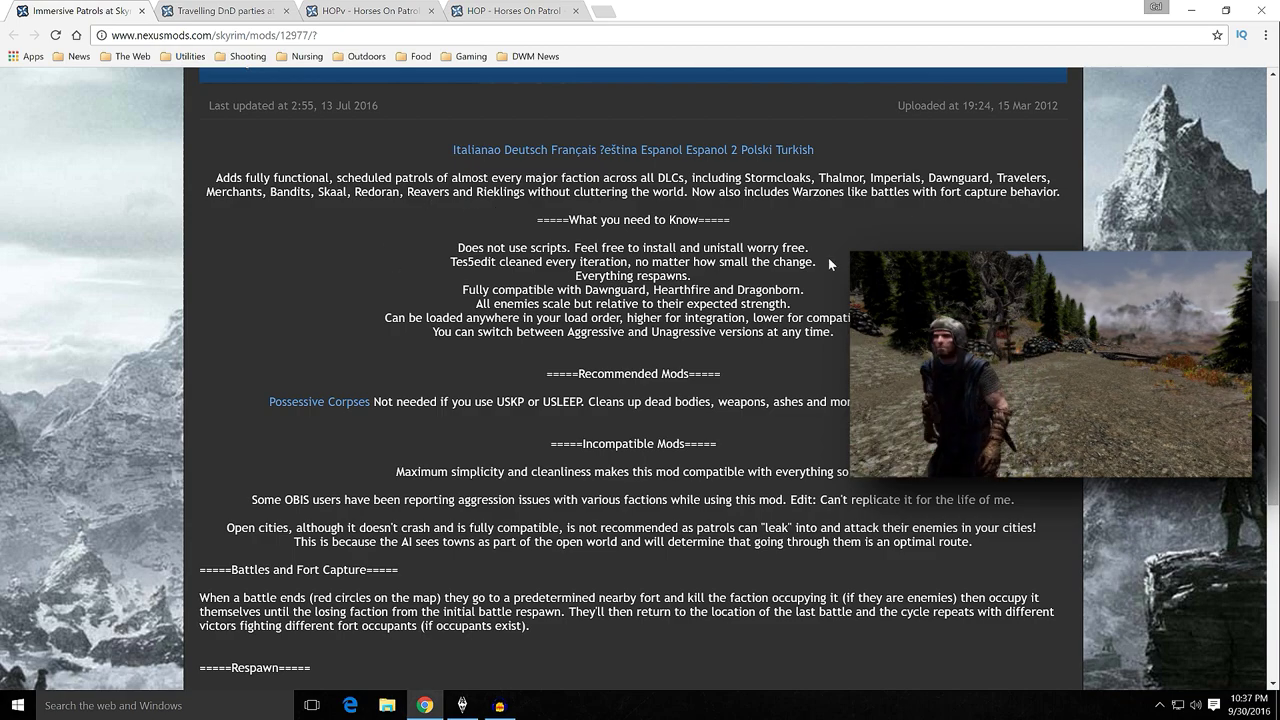
{"action": "scroll", "coordinate": [173, 369], "scroll_direction": "up", "scroll_amount": 3}
{"action": "scroll", "coordinate": [173, 369], "scroll_direction": "up", "scroll_amount": 3}
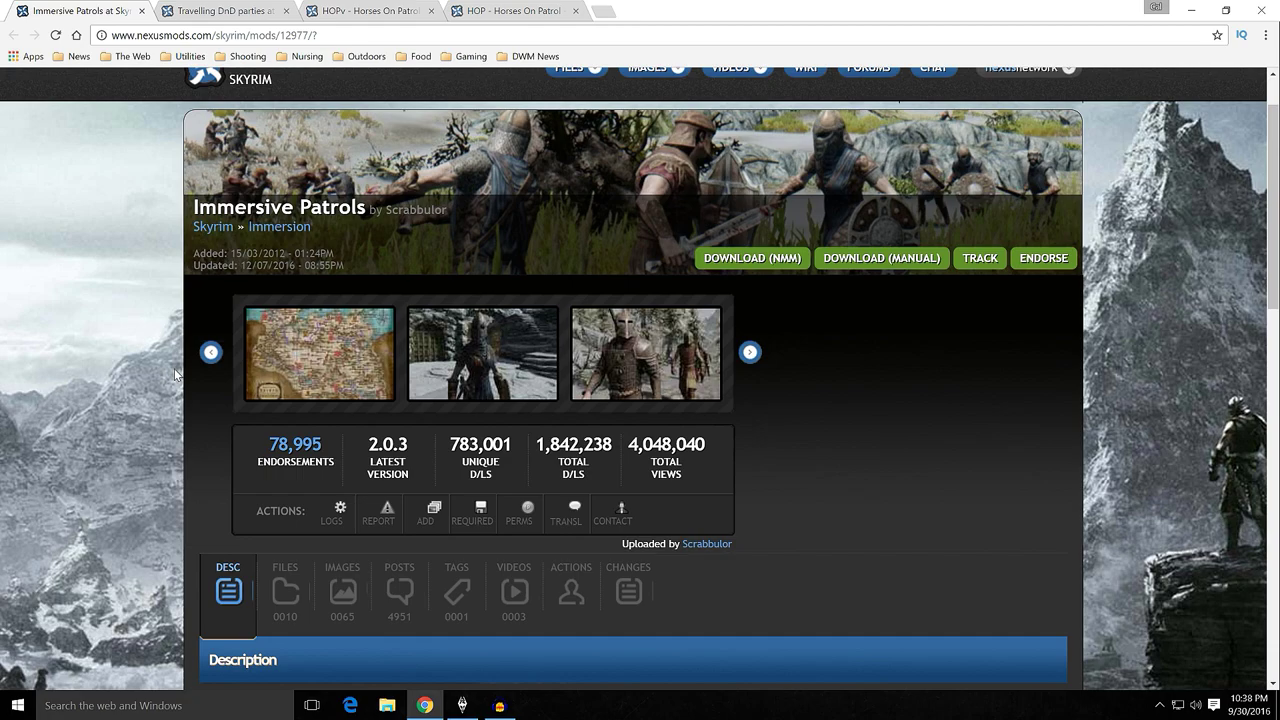
{"action": "left_click", "coordinate": [305, 374]}
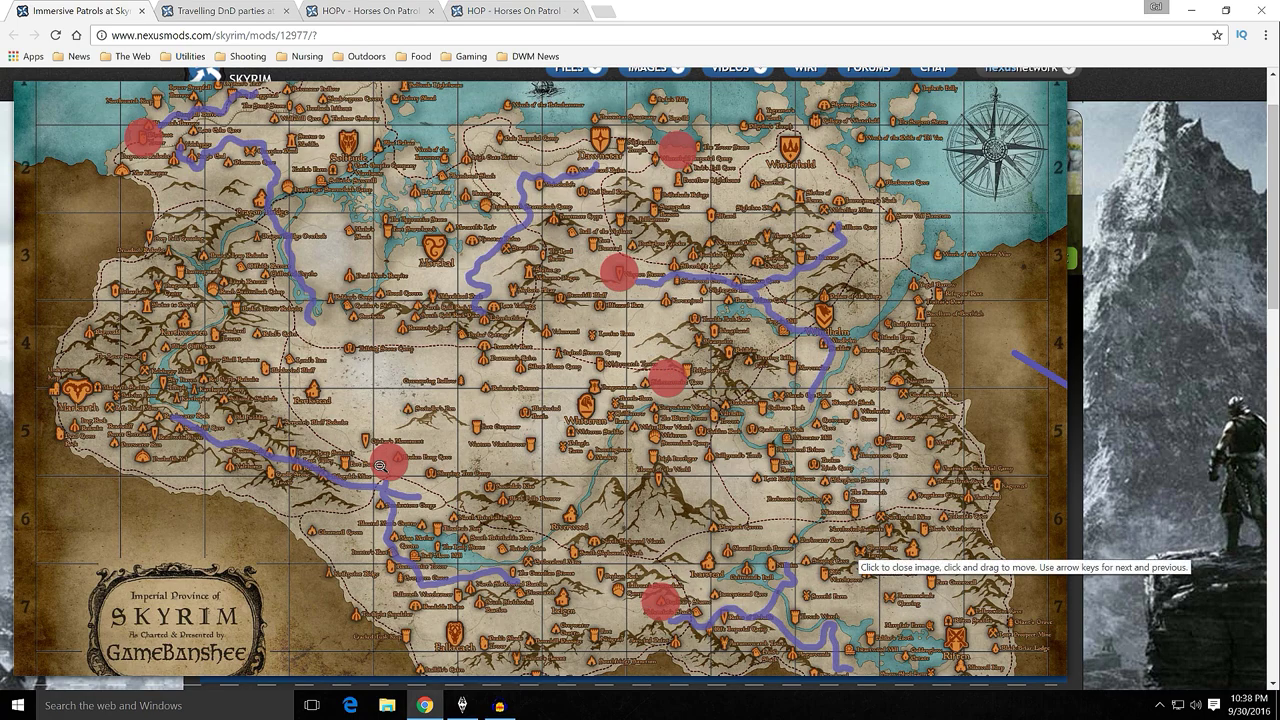
{"action": "left_click", "coordinate": [525, 417]}
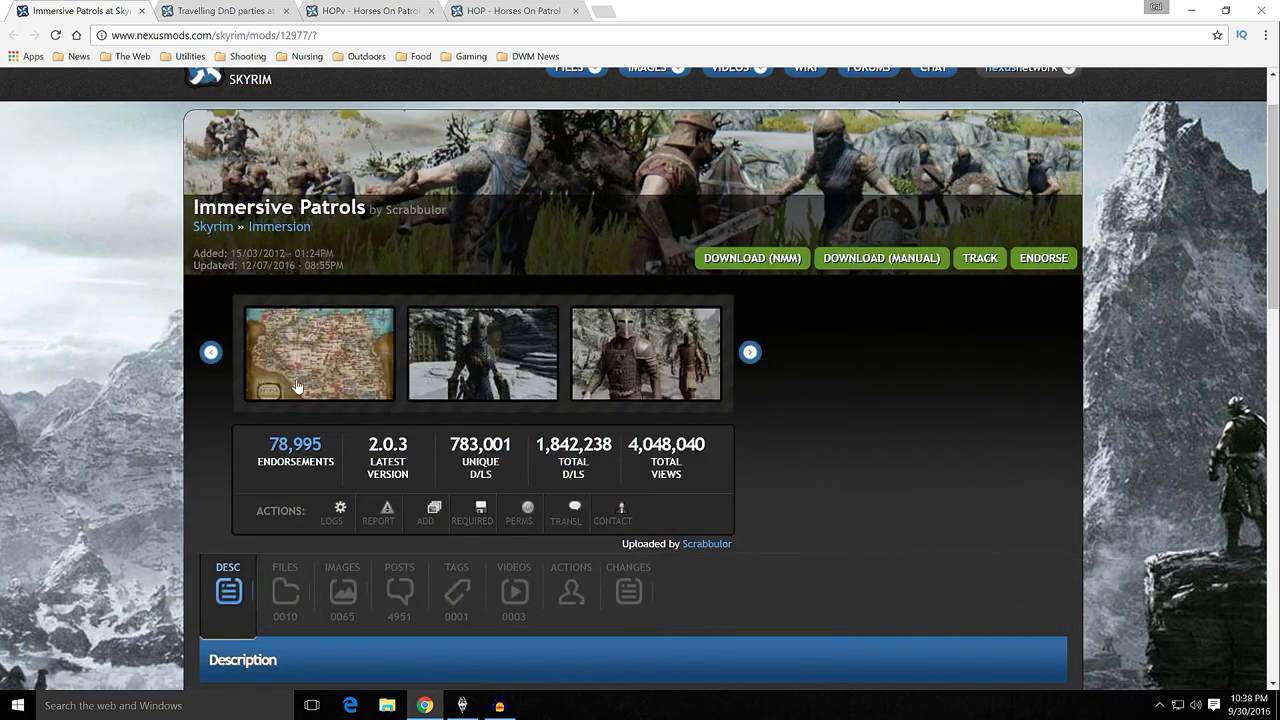
{"action": "scroll", "coordinate": [175, 380], "scroll_direction": "down", "scroll_amount": 3}
{"action": "scroll", "coordinate": [175, 380], "scroll_direction": "down", "scroll_amount": 3}
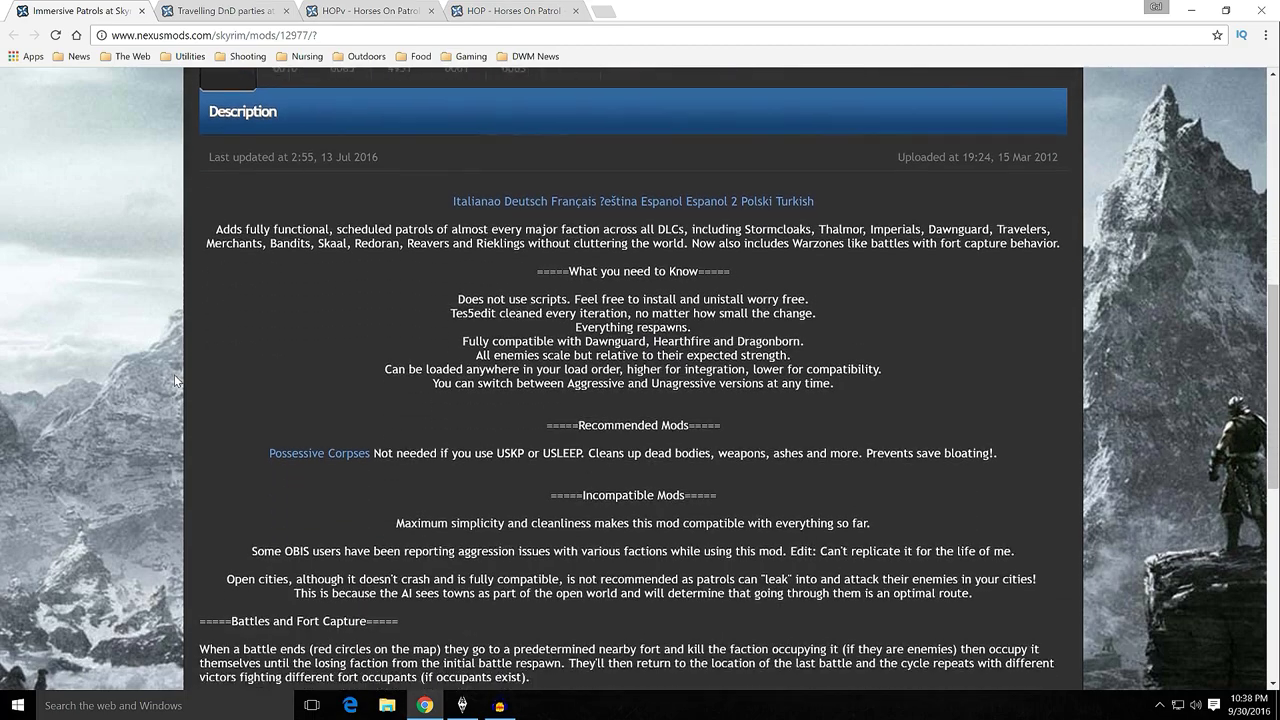
{"action": "scroll", "coordinate": [489, 414], "scroll_direction": "down", "scroll_amount": 2}
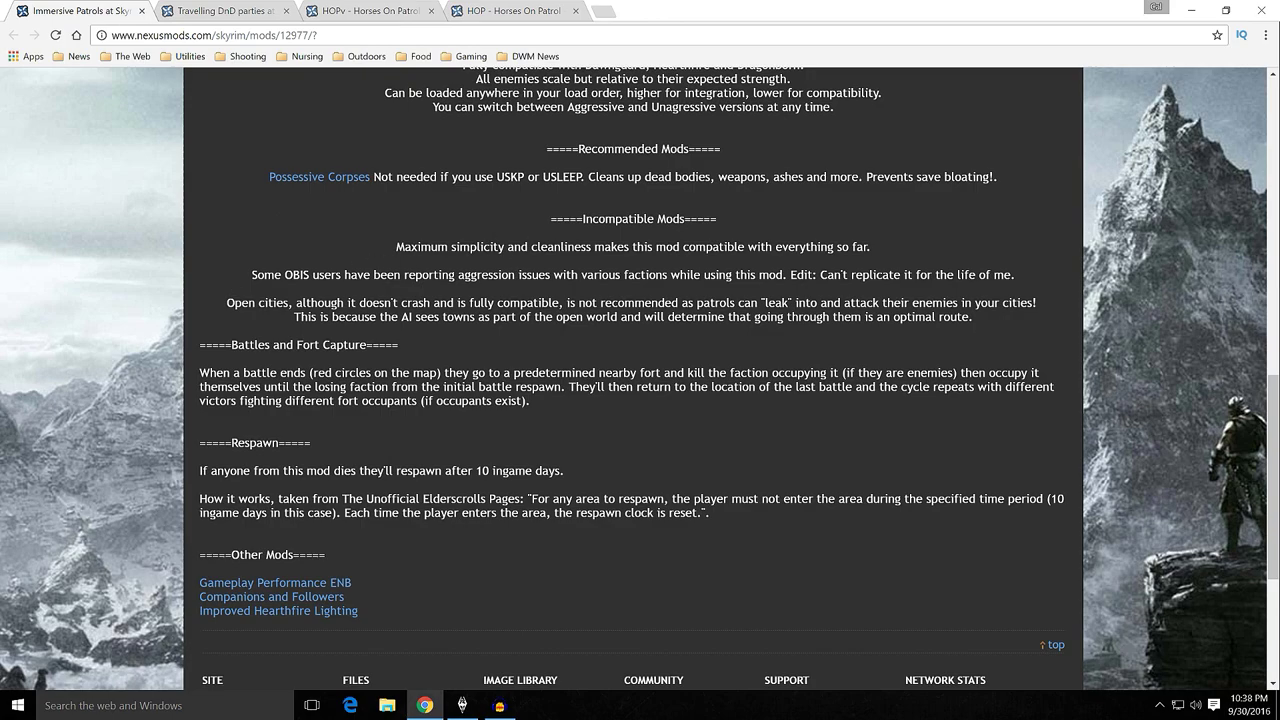
{"action": "left_click_drag", "start_coordinate": [292, 274], "coordinate": [516, 275]}
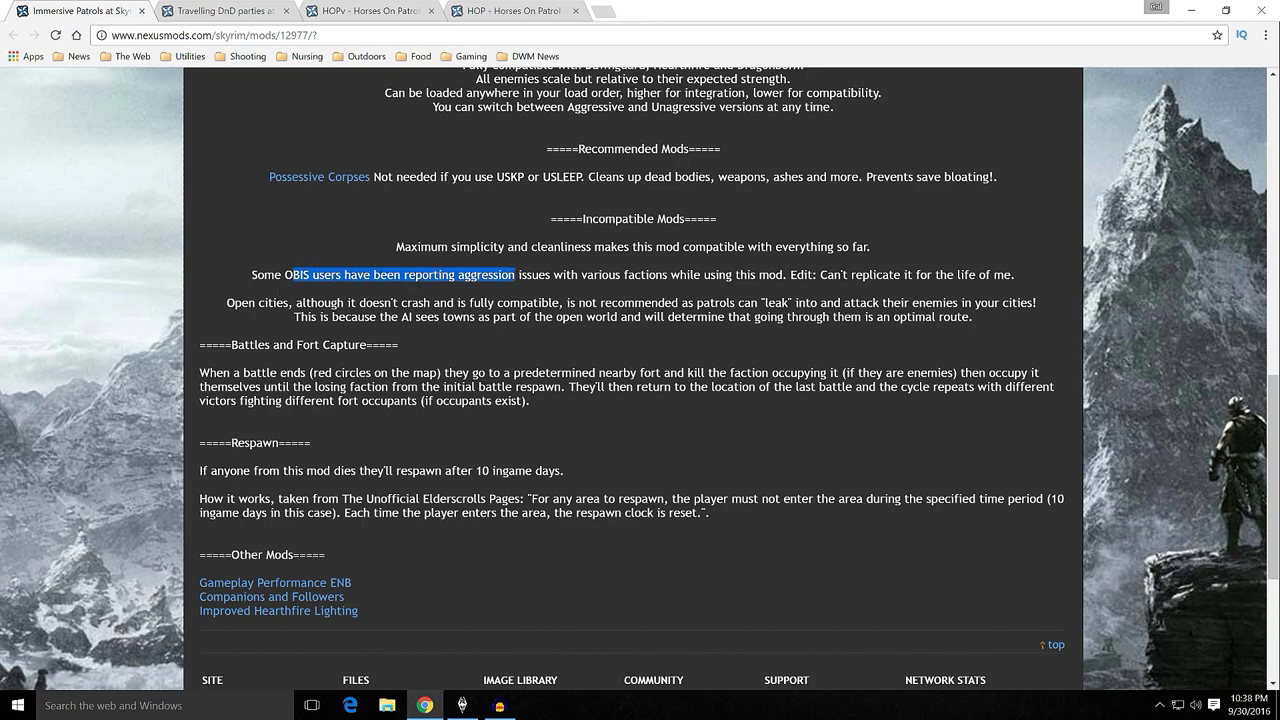
{"action": "left_click", "coordinate": [647, 283]}
{"action": "left_click_drag", "start_coordinate": [214, 305], "coordinate": [790, 303]}
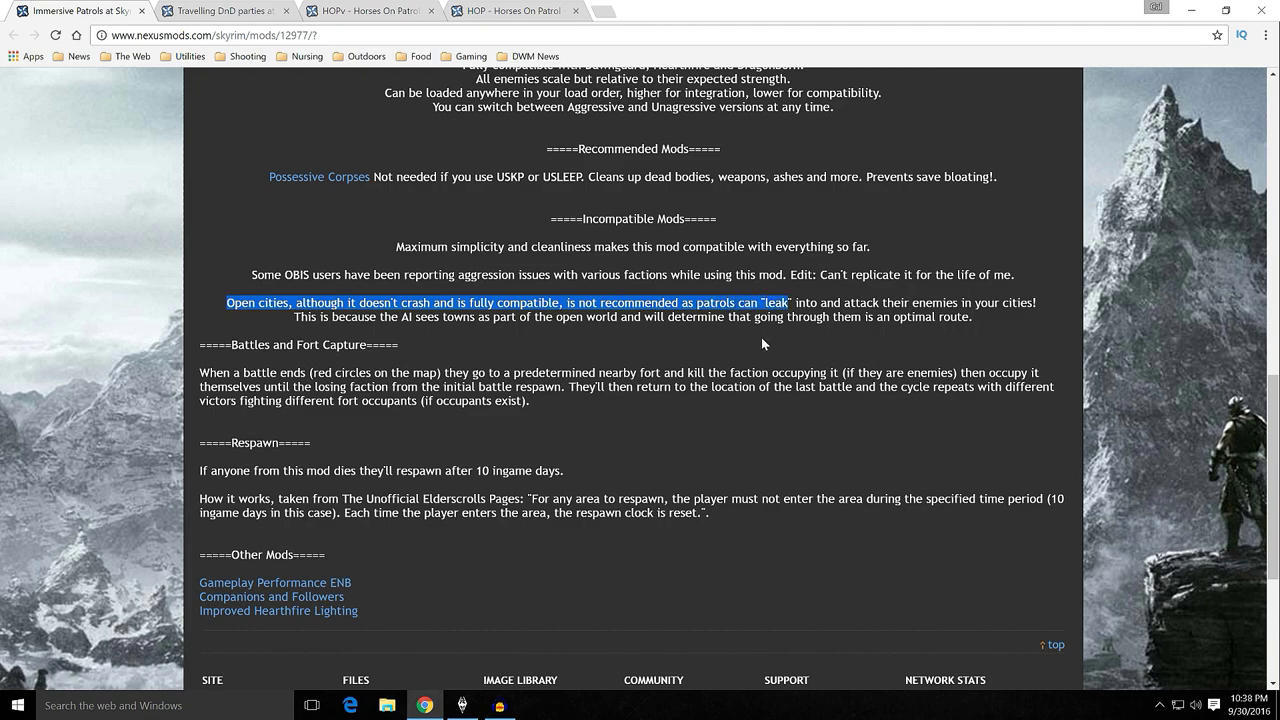
{"action": "left_click", "coordinate": [591, 336]}
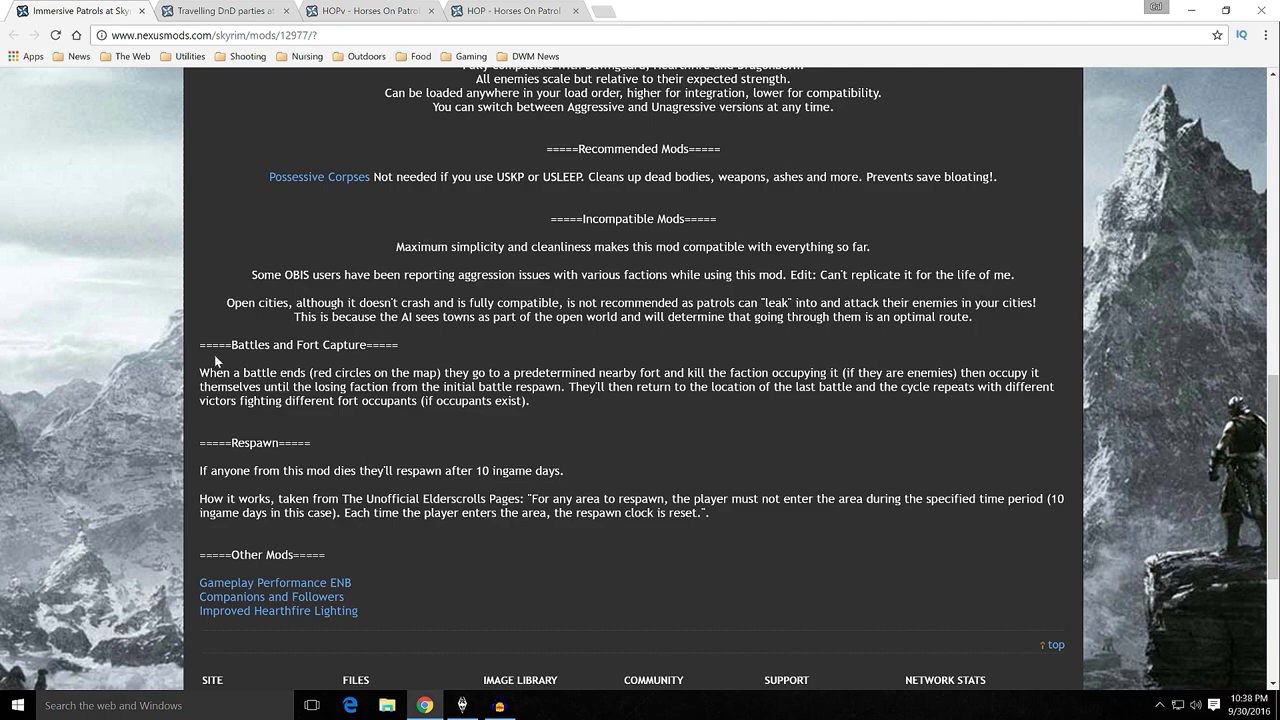
{"action": "left_click_drag", "start_coordinate": [199, 349], "coordinate": [535, 402]}
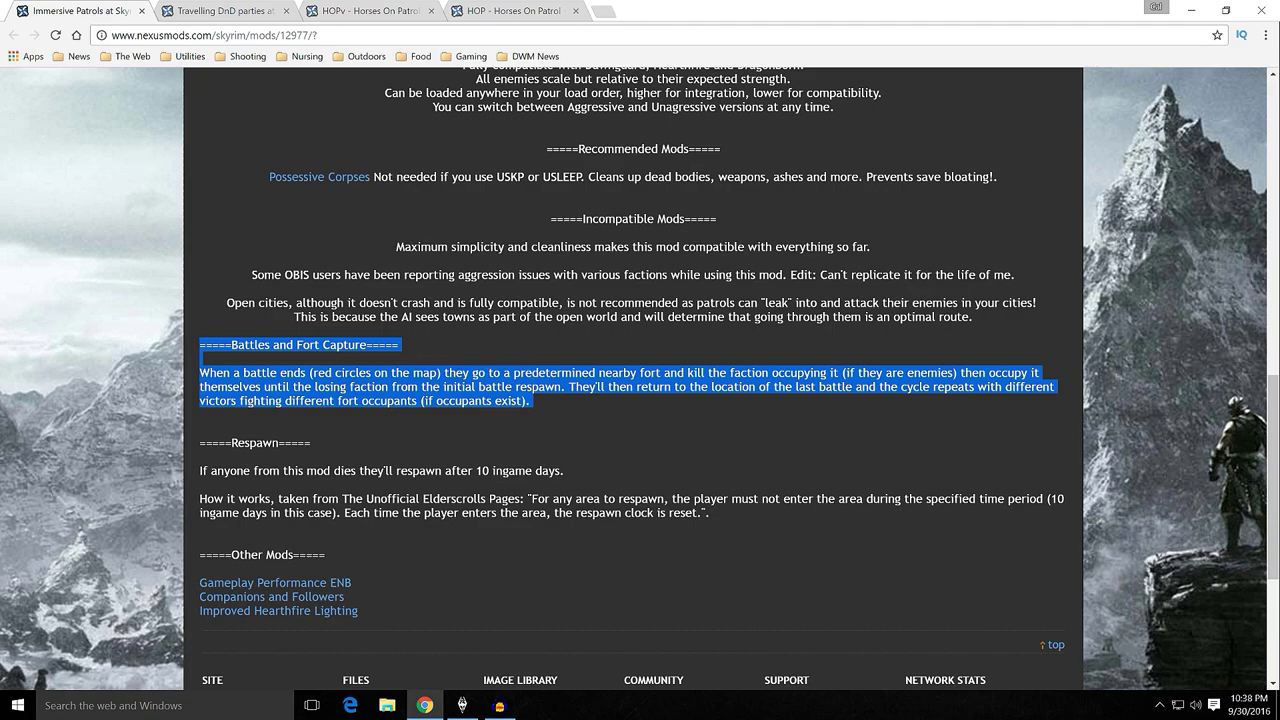
{"action": "left_click", "coordinate": [216, 424]}
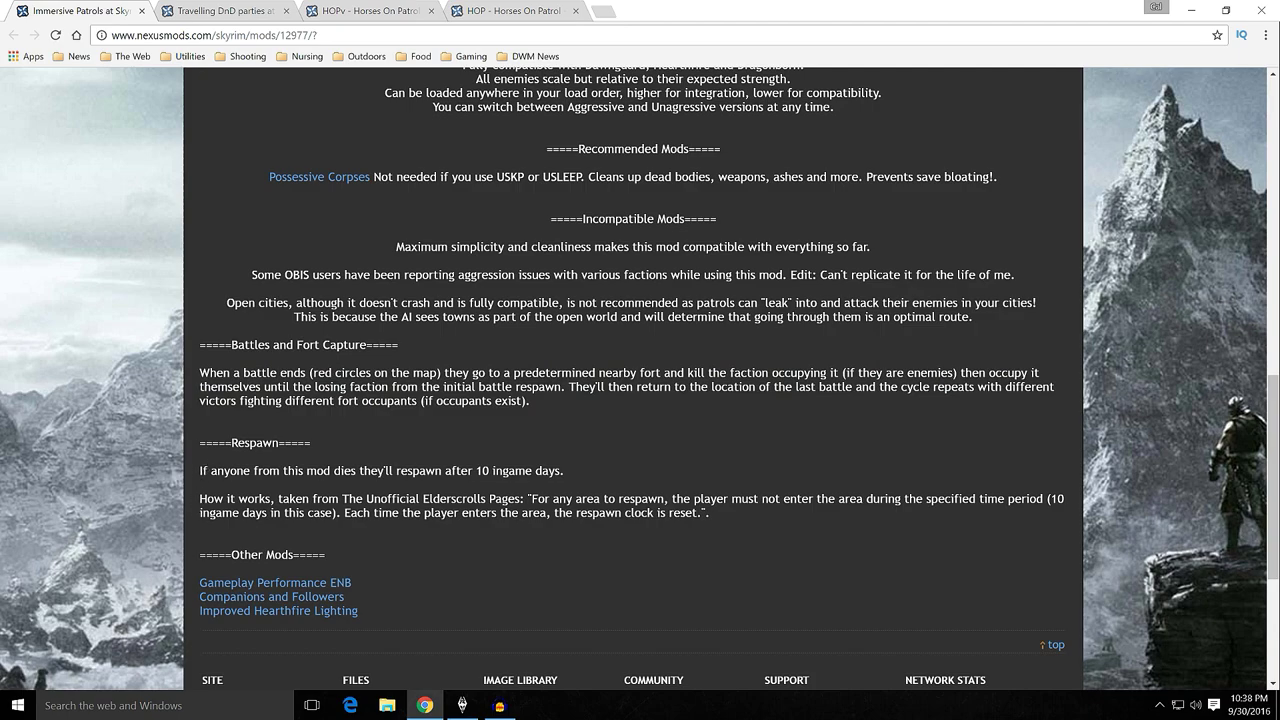
{"action": "scroll", "coordinate": [463, 476], "scroll_direction": "up", "scroll_amount": 3}
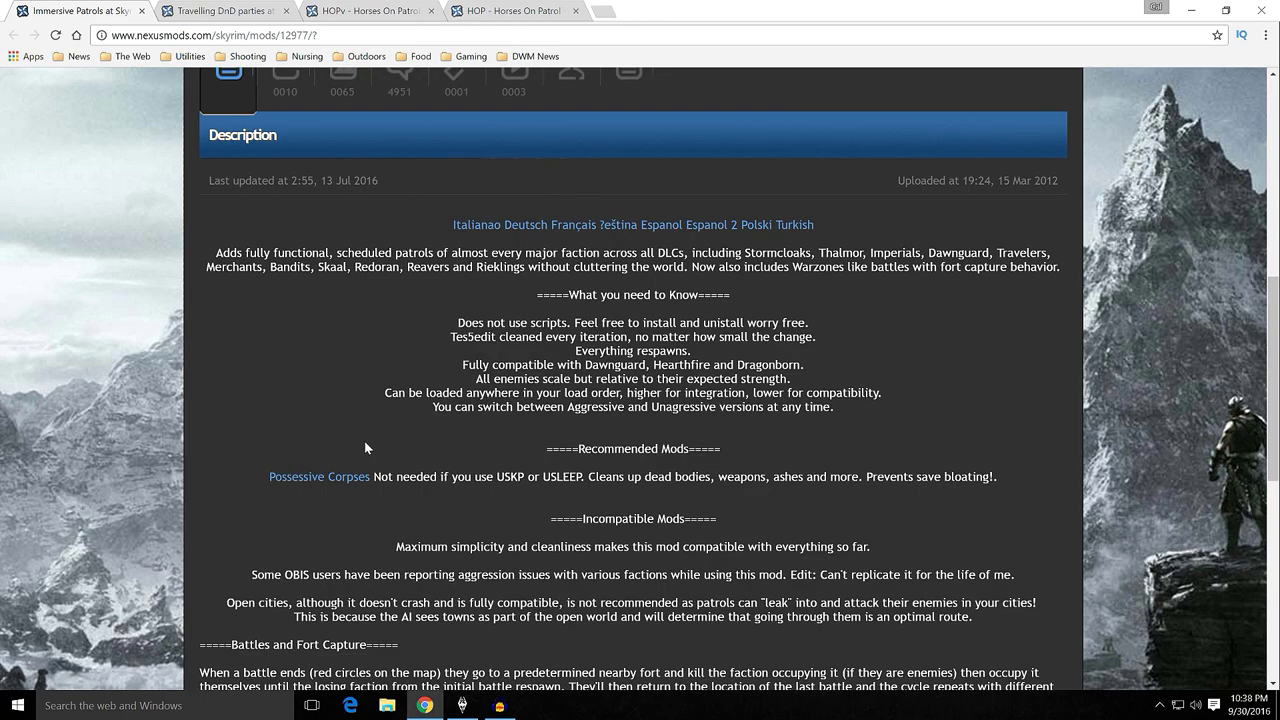
{"action": "scroll", "coordinate": [365, 447], "scroll_direction": "up", "scroll_amount": 5}
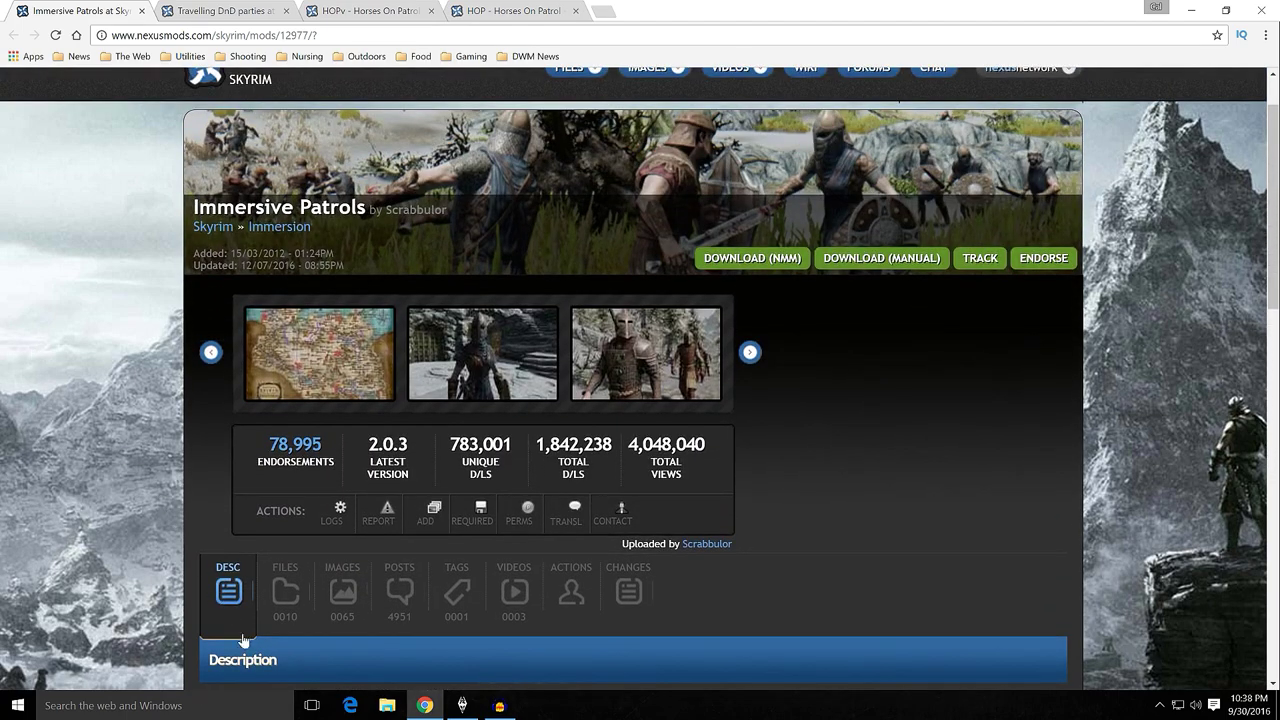
{"action": "left_click", "coordinate": [296, 612]}
Scroll through the Immersive Patrols main files, with DLC Aggressive IP 2.0.3 at the top
{"action": "scroll", "coordinate": [142, 497], "scroll_direction": "down", "scroll_amount": 4}
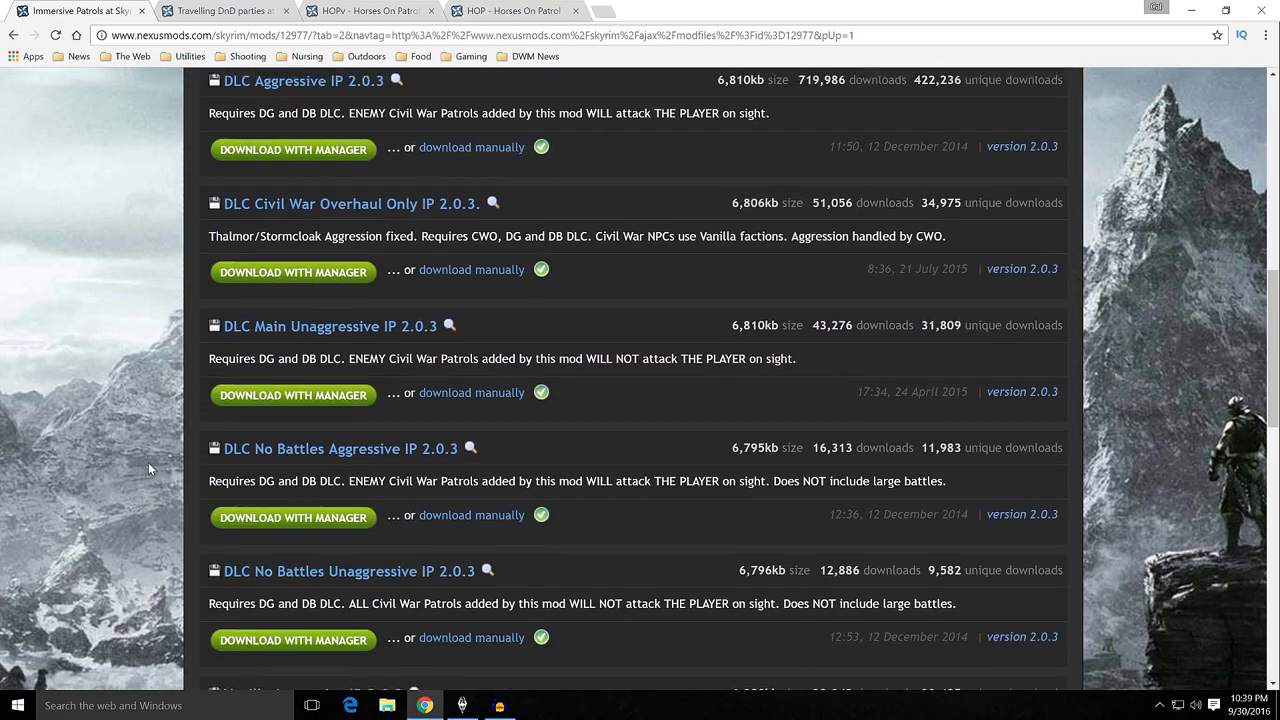
{"action": "scroll", "coordinate": [148, 469], "scroll_direction": "down", "scroll_amount": 4}
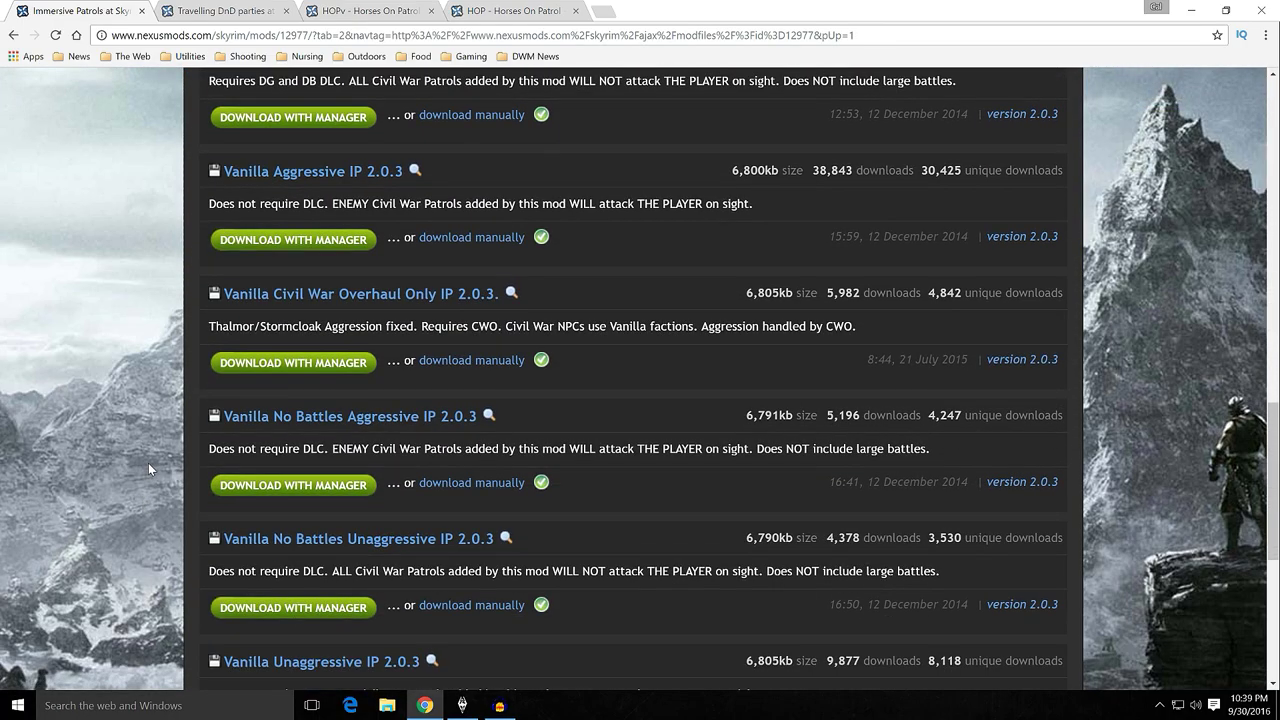
{"action": "scroll", "coordinate": [148, 463], "scroll_direction": "up", "scroll_amount": 13}
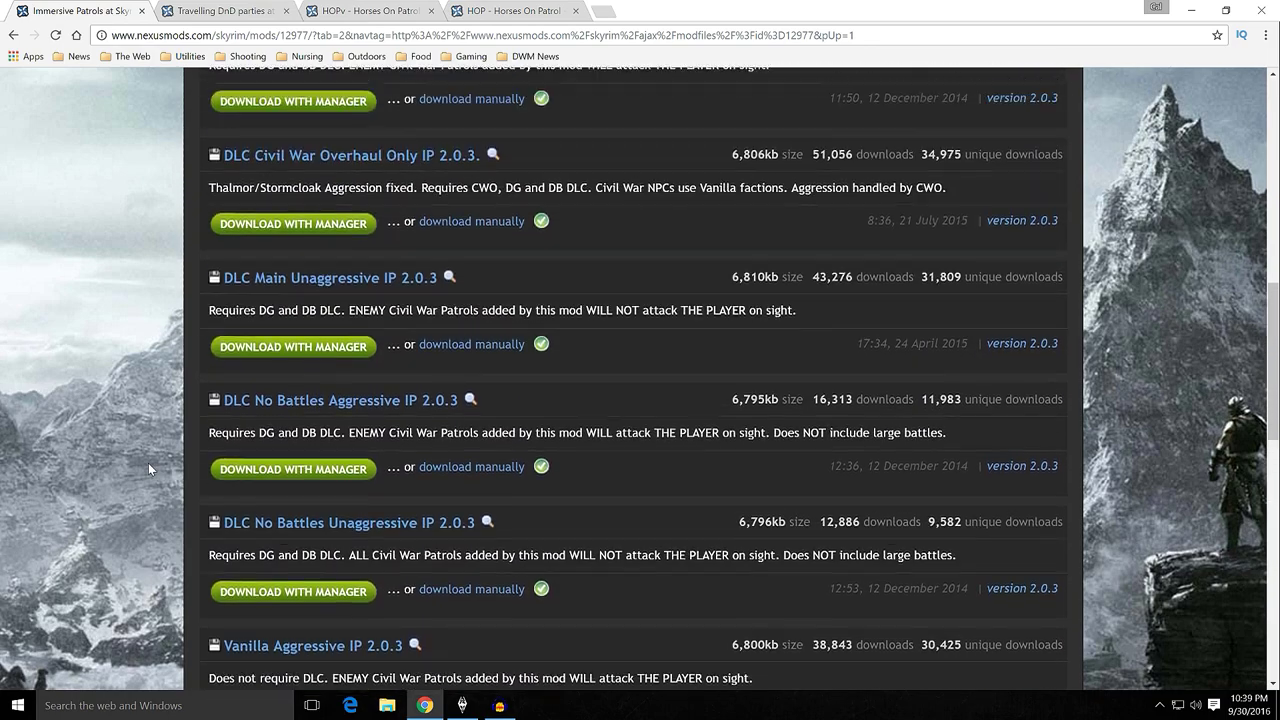
{"action": "scroll", "coordinate": [148, 460], "scroll_direction": "down", "scroll_amount": 2}
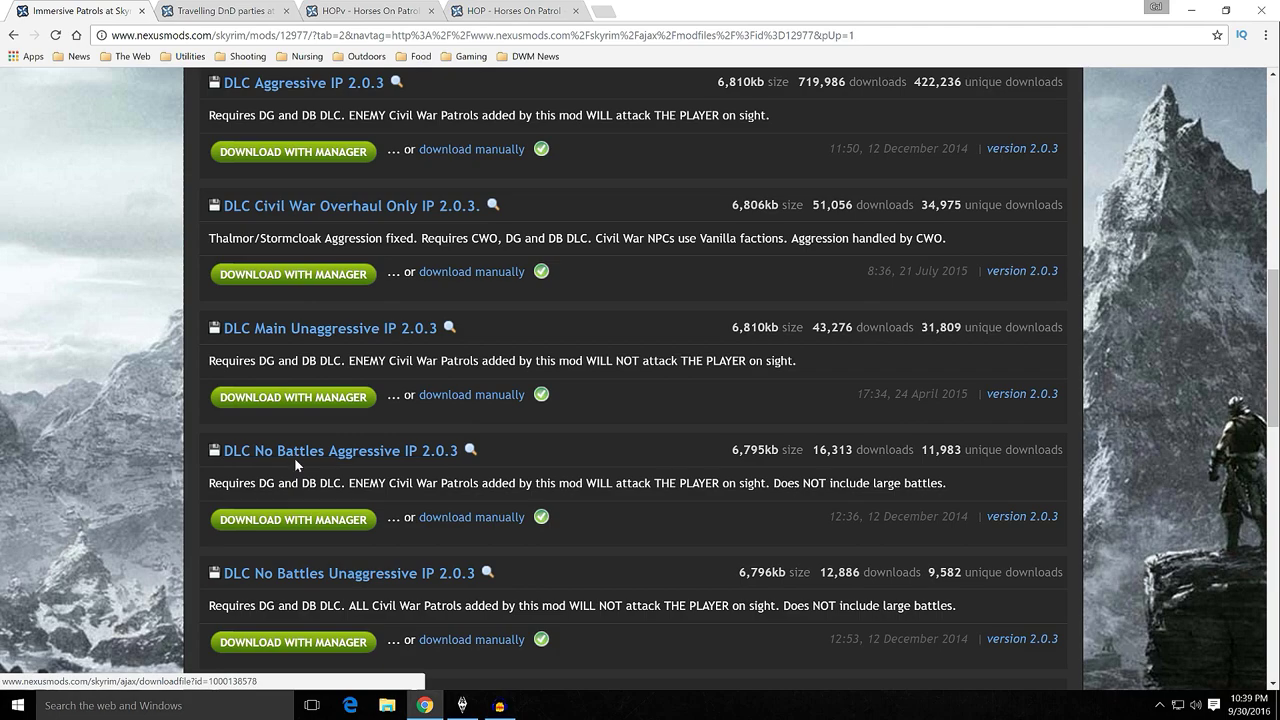
{"action": "scroll", "coordinate": [146, 518], "scroll_direction": "down", "scroll_amount": 3}
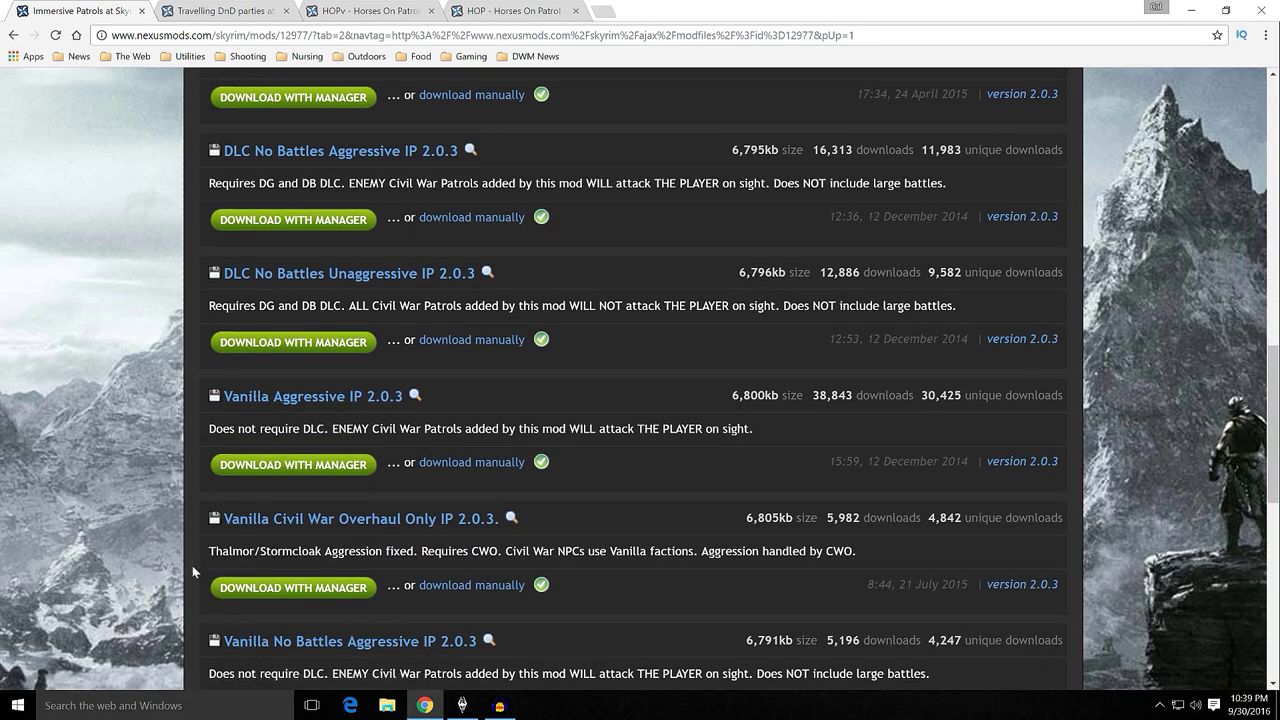
{"action": "scroll", "coordinate": [182, 481], "scroll_direction": "up", "scroll_amount": 2}
{"action": "scroll", "coordinate": [182, 481], "scroll_direction": "up", "scroll_amount": 1}
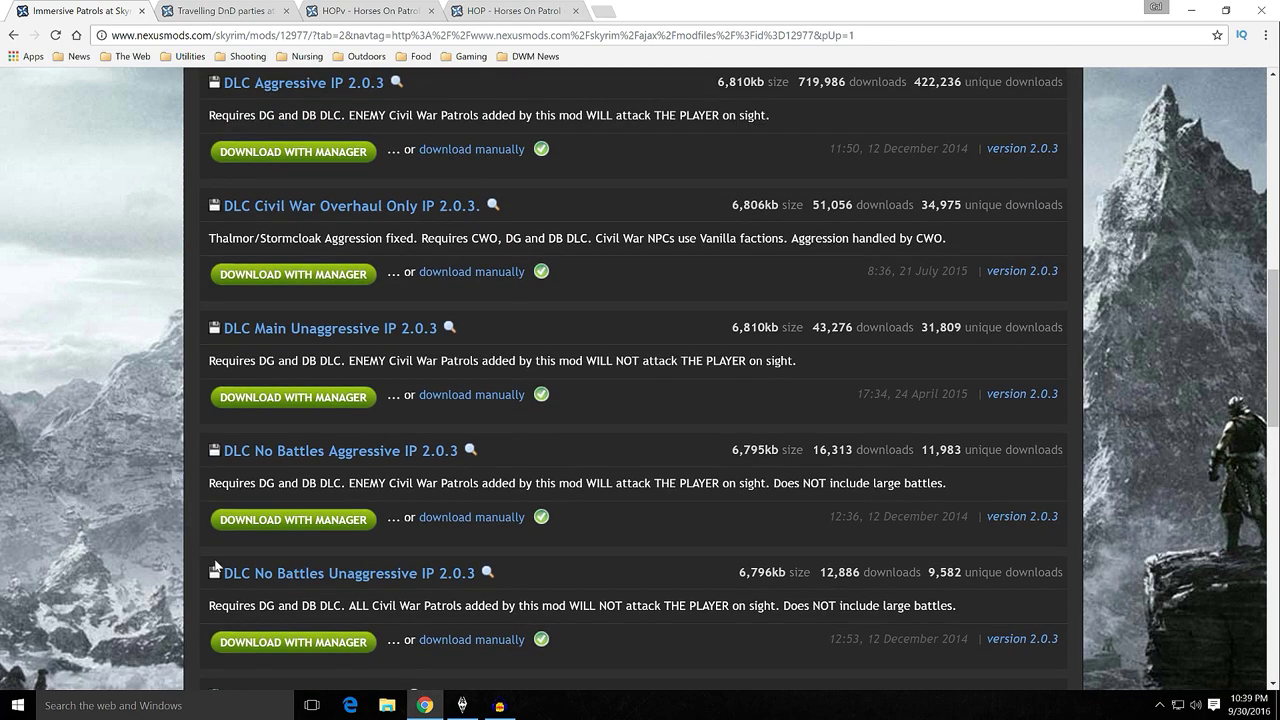
{"action": "scroll", "coordinate": [168, 527], "scroll_direction": "up", "scroll_amount": 1}
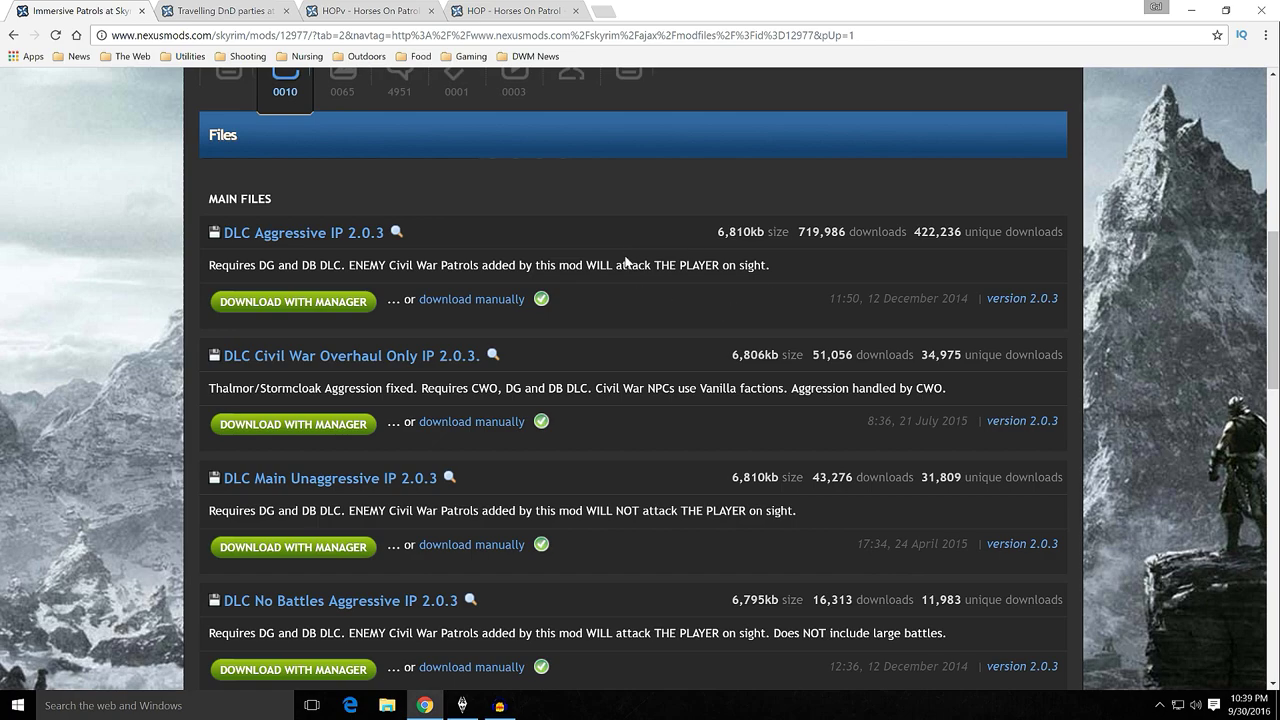
{"action": "scroll", "coordinate": [627, 268], "scroll_direction": "down", "scroll_amount": 1}
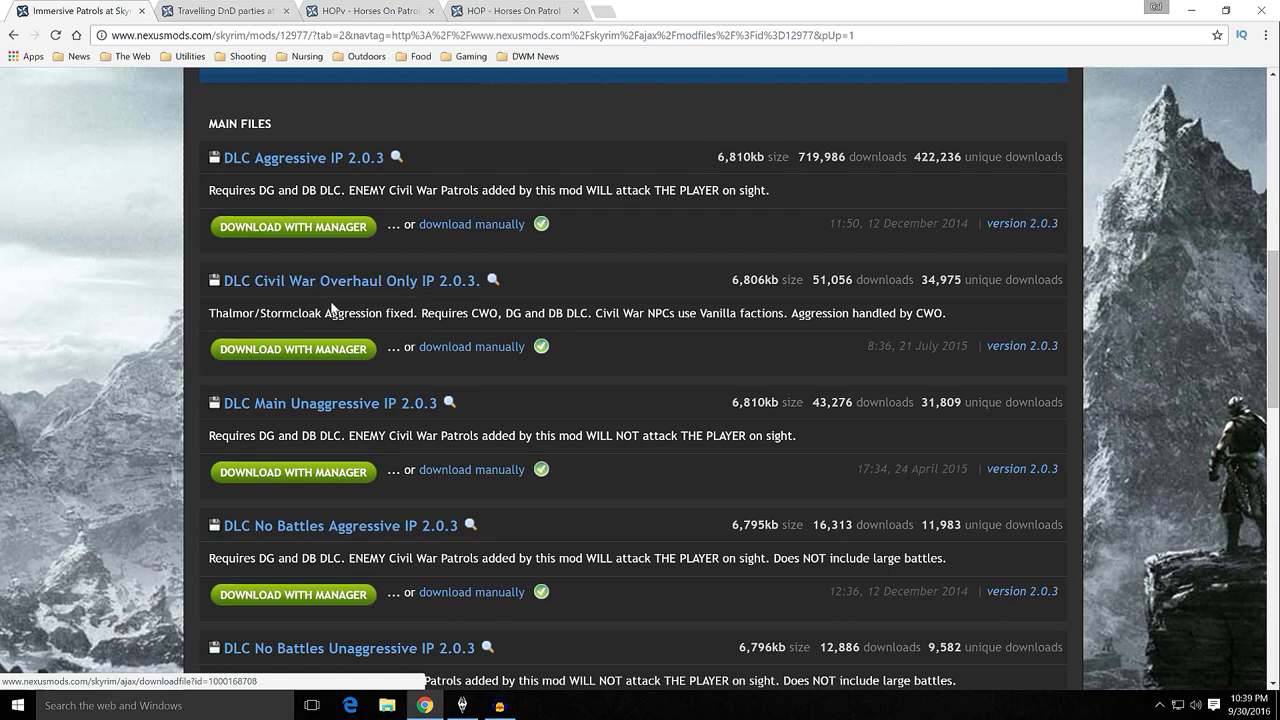
Highlight 'CWO' and the Thalmor/Stormcloak aggression note in the file descriptions
{"action": "left_click_drag", "start_coordinate": [472, 313], "coordinate": [498, 313]}
{"action": "left_click", "coordinate": [754, 345]}
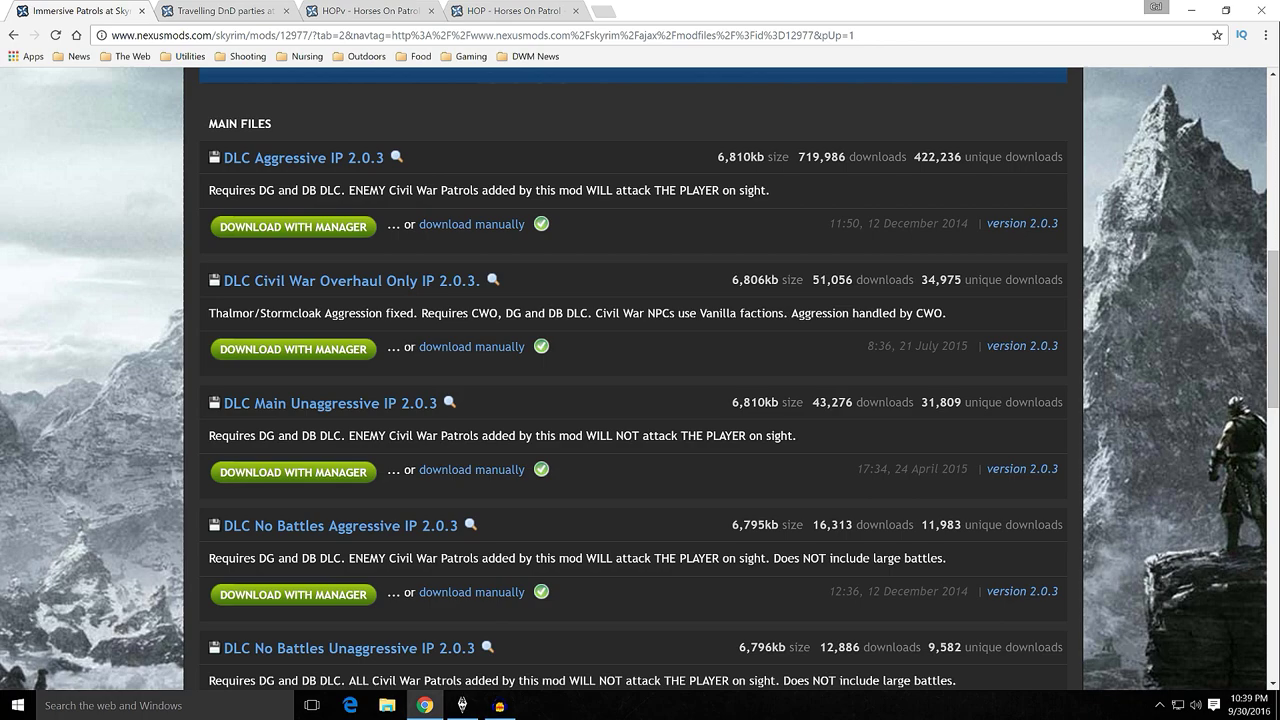
{"action": "left_click_drag", "start_coordinate": [192, 314], "coordinate": [338, 314]}
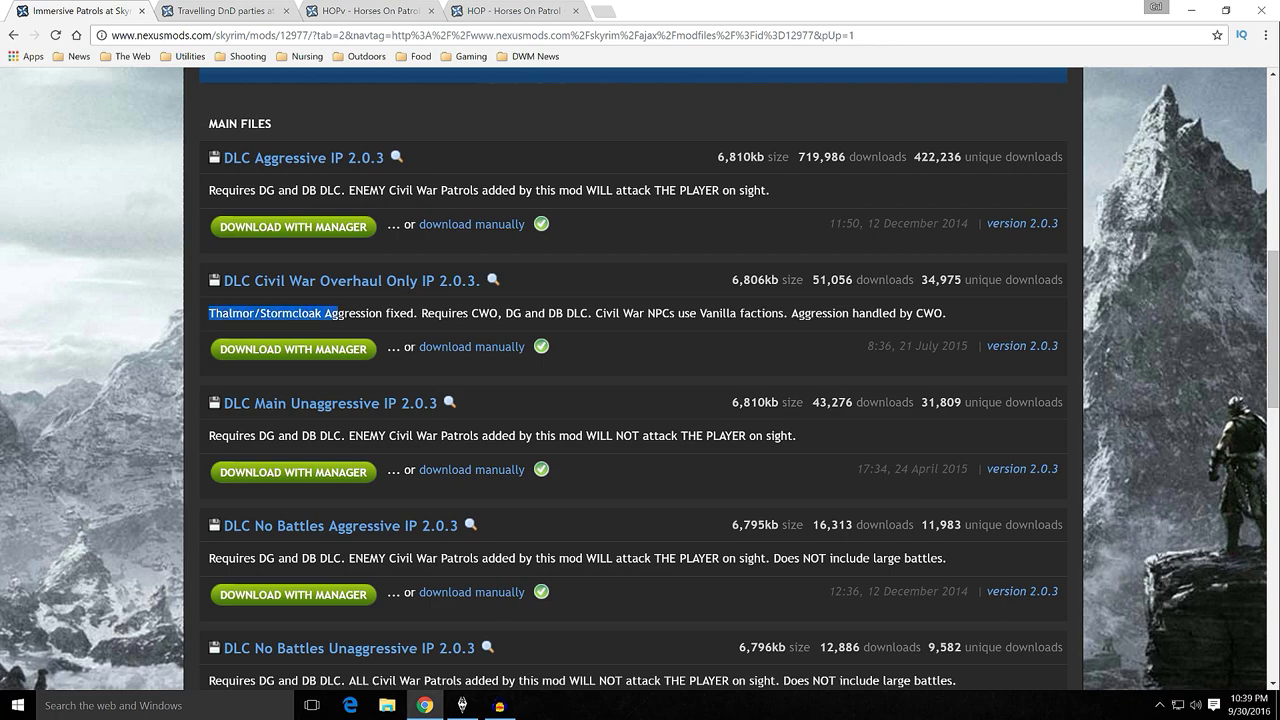
{"action": "left_click", "coordinate": [190, 313]}
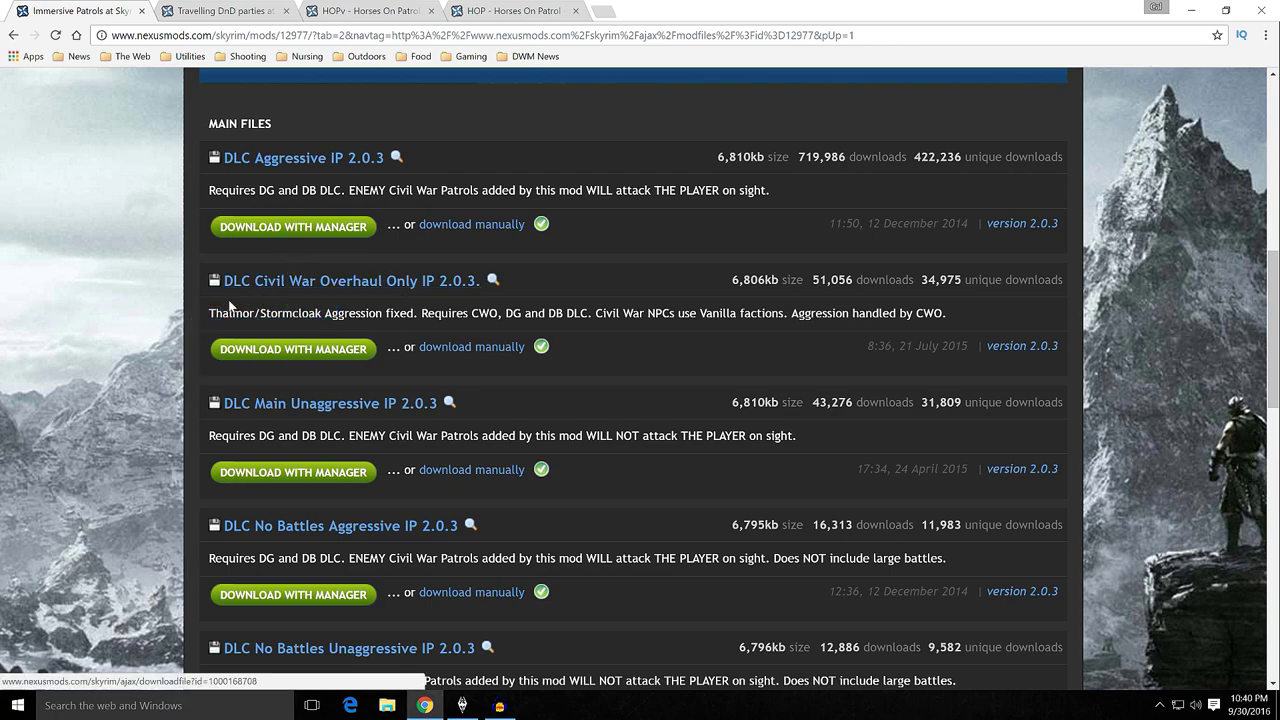
{"action": "scroll", "coordinate": [235, 300], "scroll_direction": "down", "scroll_amount": 2}
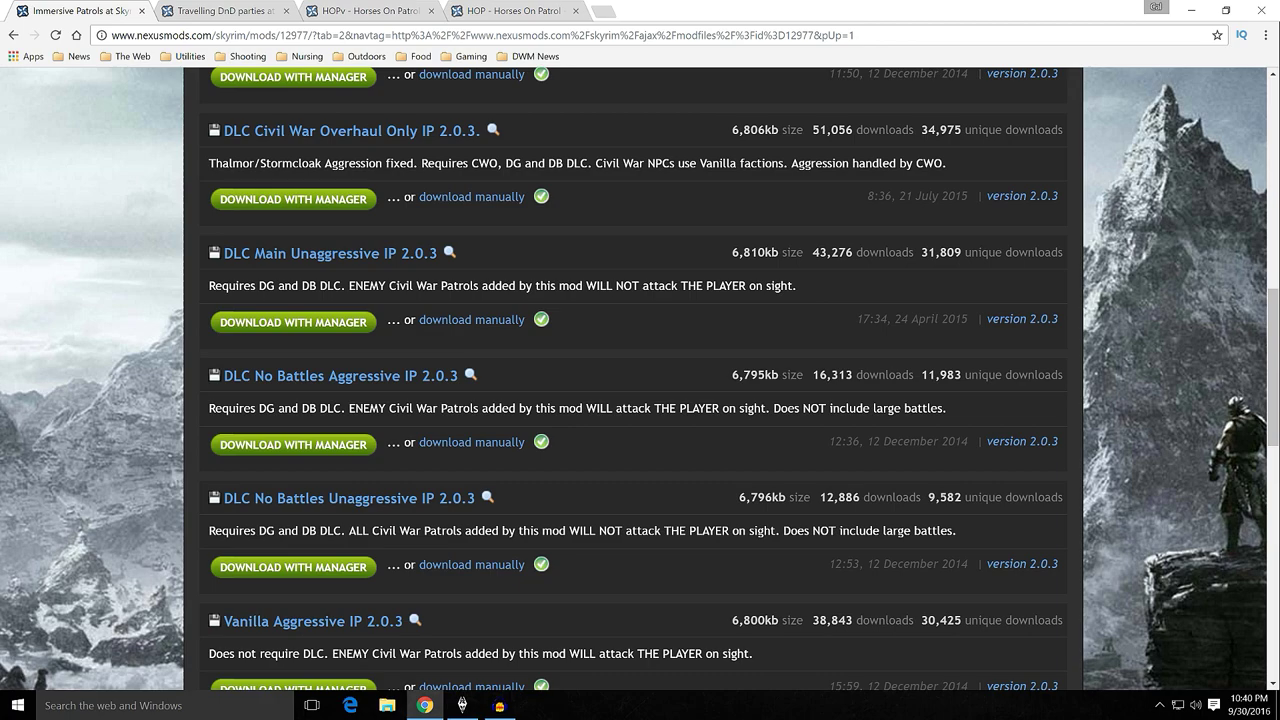
{"action": "scroll", "coordinate": [186, 292], "scroll_direction": "up", "scroll_amount": 2}
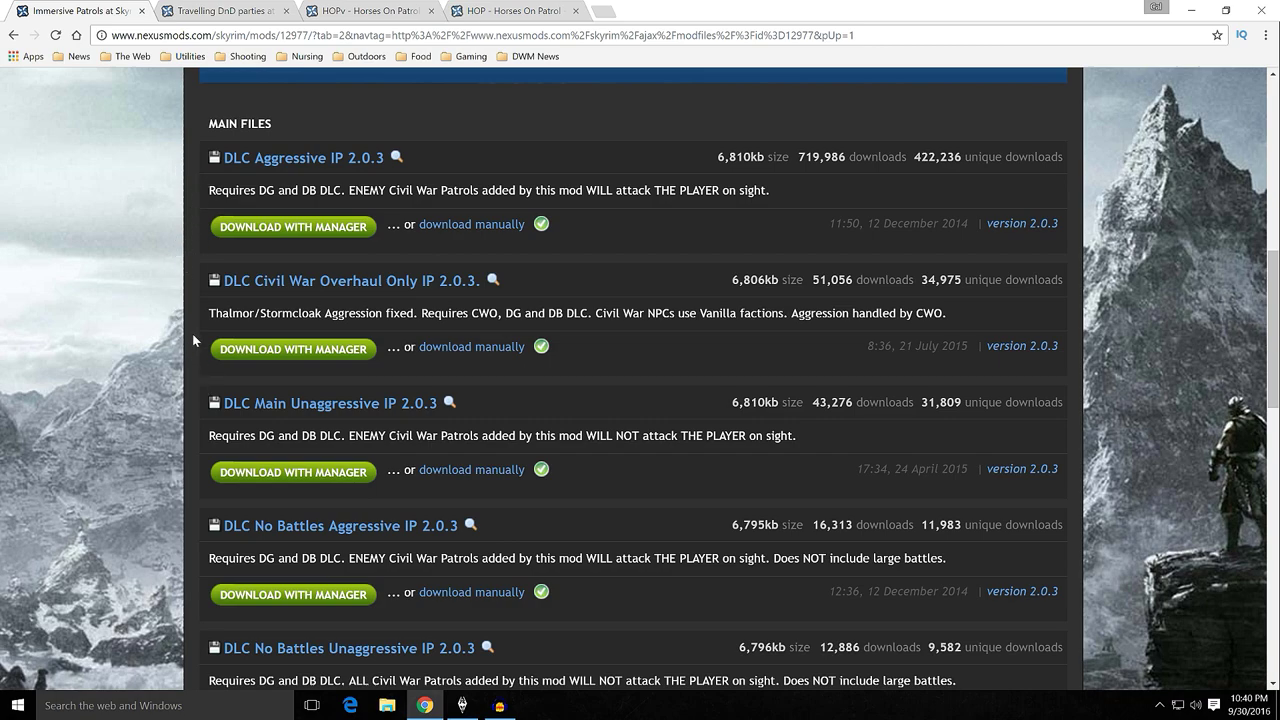
Compare the Immersive Patrols file versions, then minimize Chrome to reveal Mod Organizer
{"action": "scroll", "coordinate": [141, 358], "scroll_direction": "down", "scroll_amount": 3}
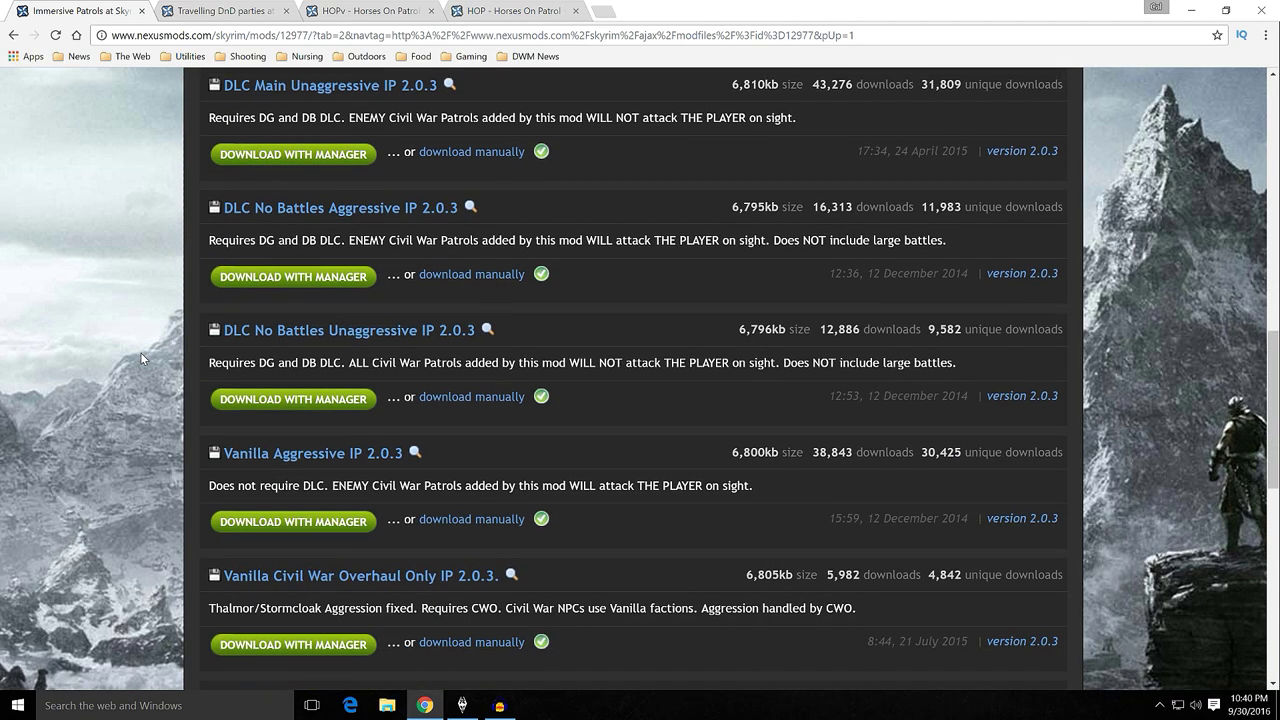
{"action": "scroll", "coordinate": [140, 352], "scroll_direction": "up", "scroll_amount": 1}
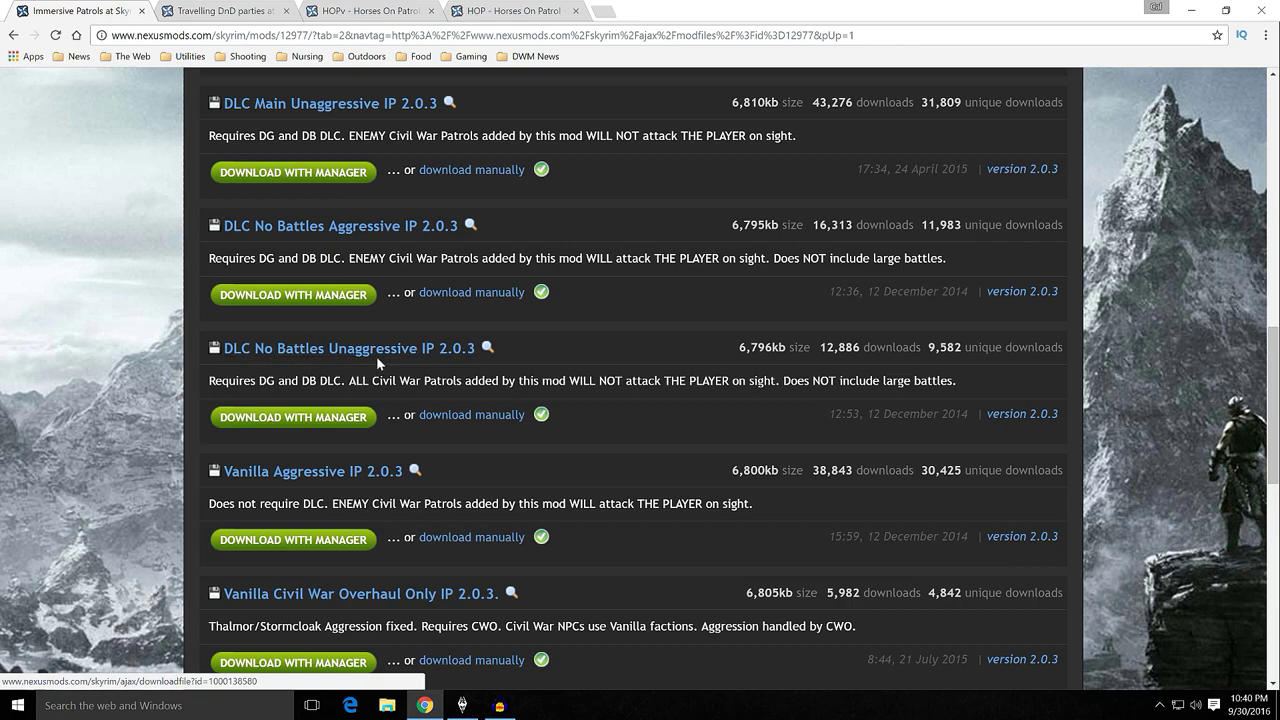
{"action": "scroll", "coordinate": [621, 342], "scroll_direction": "up", "scroll_amount": 5}
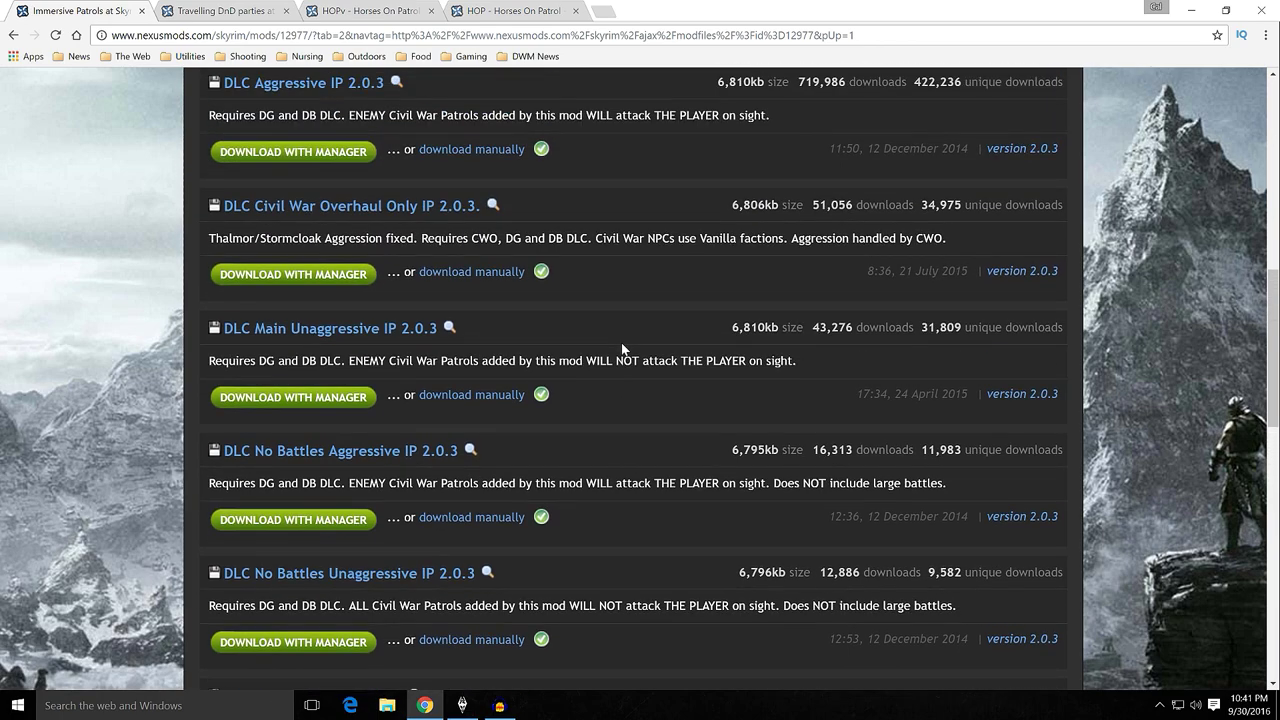
{"action": "scroll", "coordinate": [623, 346], "scroll_direction": "down", "scroll_amount": 2}
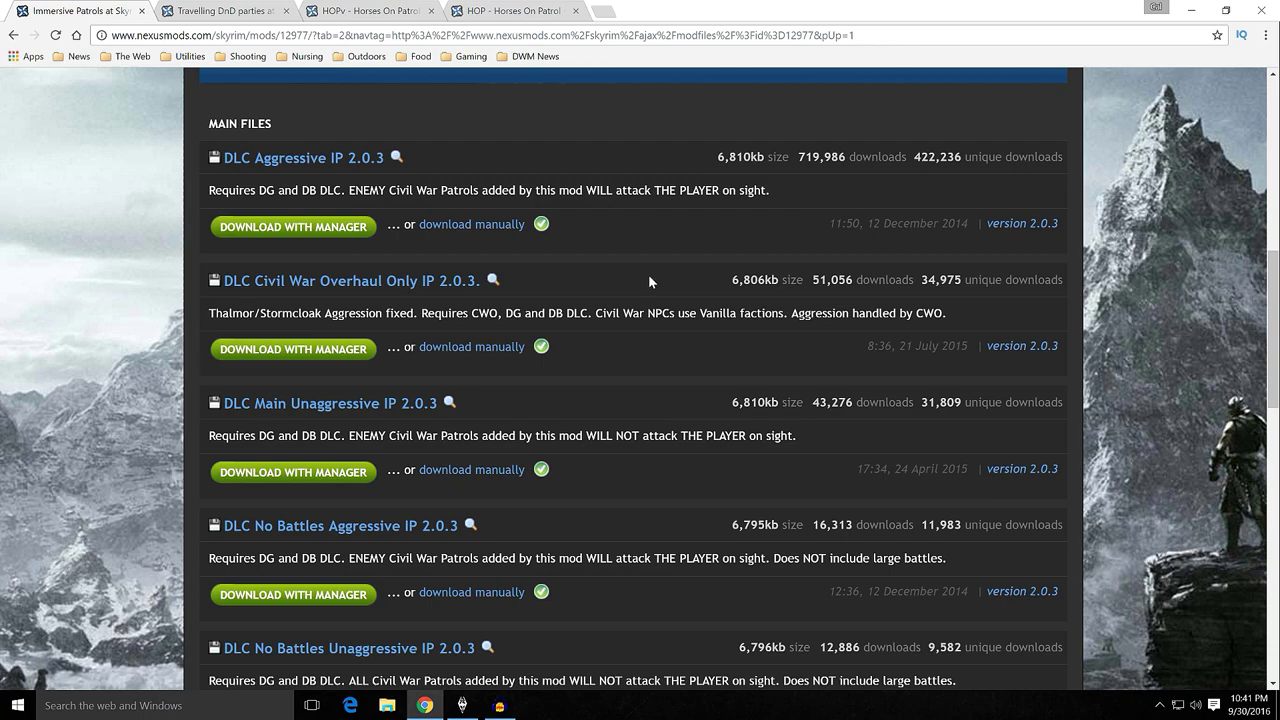
{"action": "scroll", "coordinate": [648, 274], "scroll_direction": "down", "scroll_amount": 1}
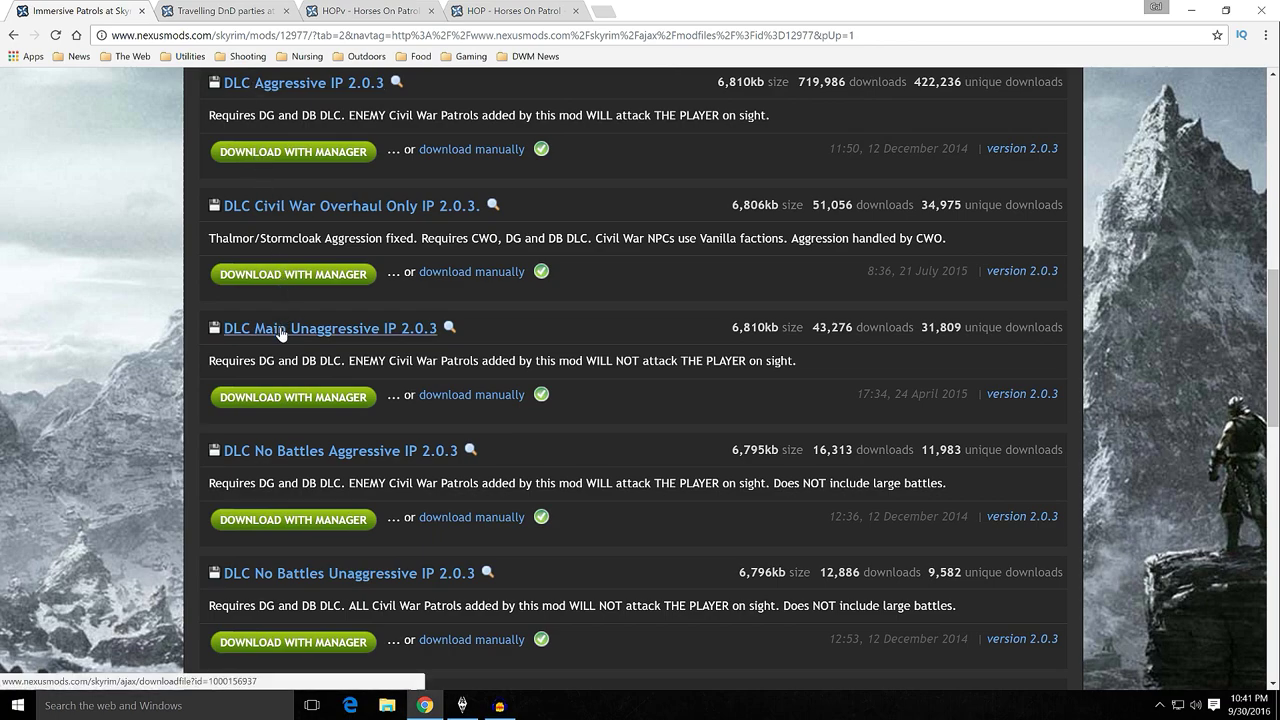
{"action": "scroll", "coordinate": [536, 342], "scroll_direction": "down", "scroll_amount": 2}
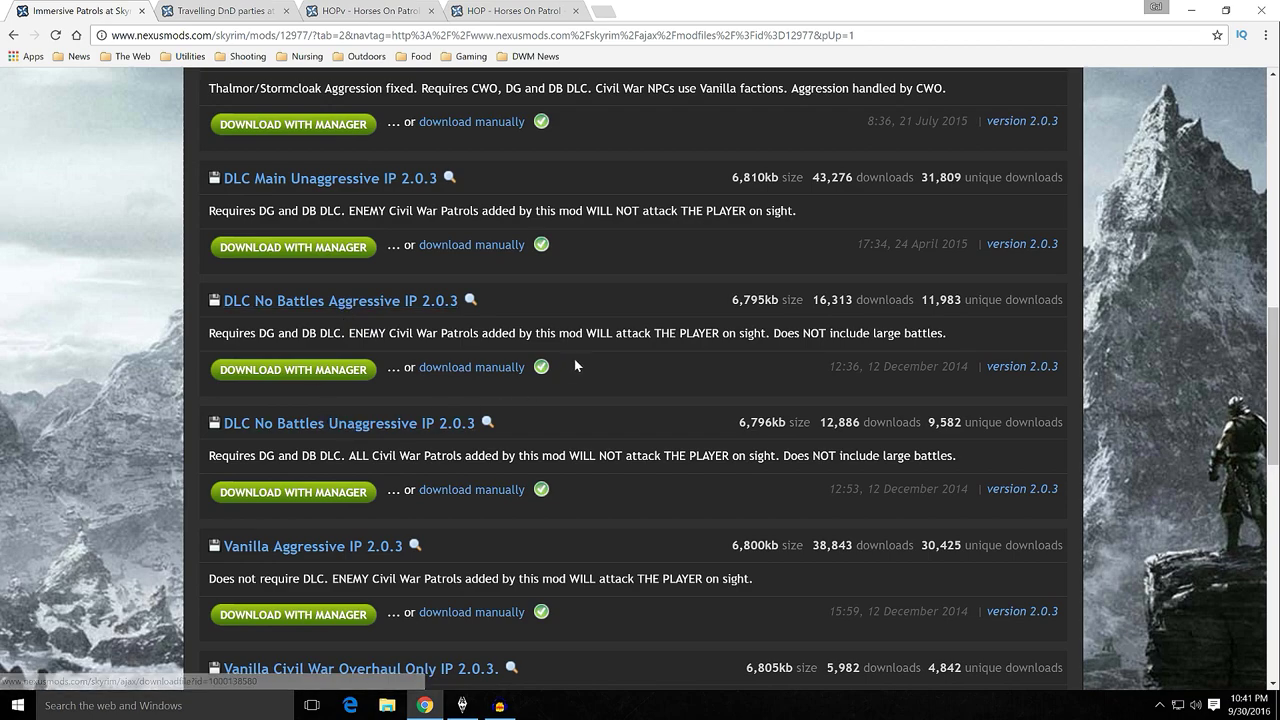
{"action": "scroll", "coordinate": [575, 365], "scroll_direction": "up", "scroll_amount": 3}
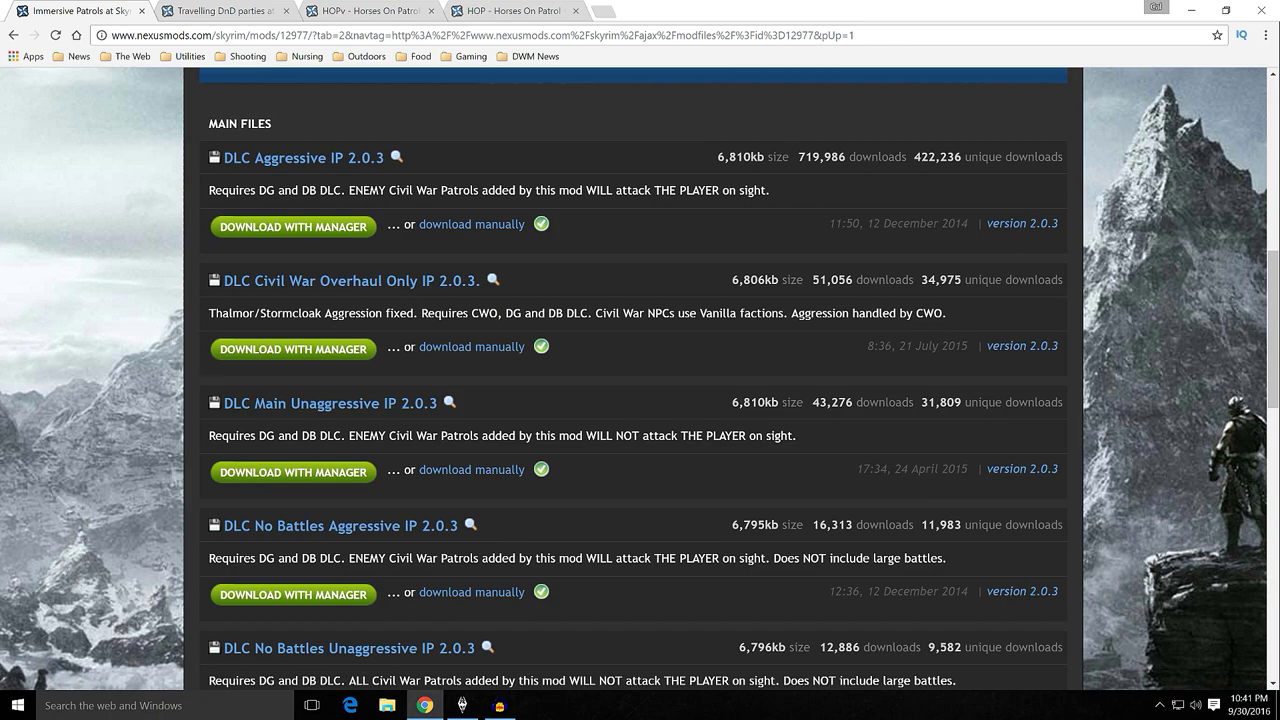
{"action": "scroll", "coordinate": [163, 318], "scroll_direction": "down", "scroll_amount": 2}
{"action": "scroll", "coordinate": [163, 318], "scroll_direction": "up", "scroll_amount": 2}
{"action": "scroll", "coordinate": [163, 318], "scroll_direction": "down", "scroll_amount": 8}
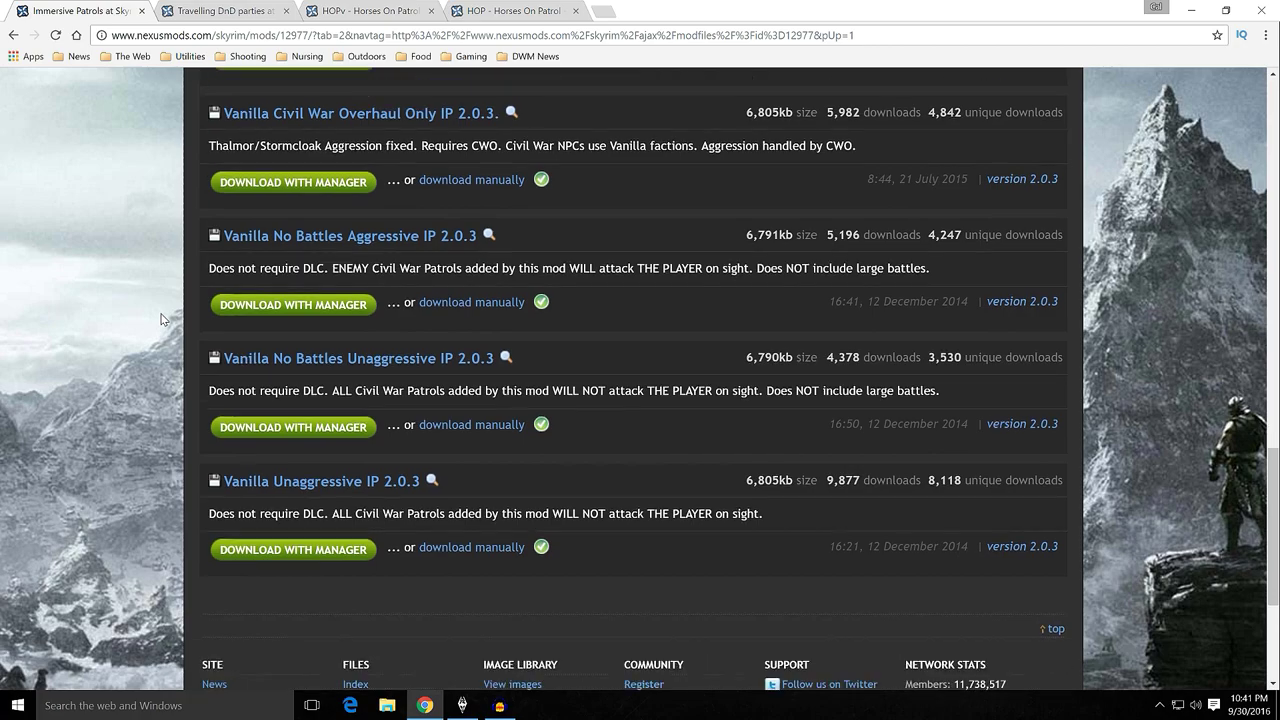
{"action": "scroll", "coordinate": [160, 318], "scroll_direction": "down", "scroll_amount": 1}
{"action": "scroll", "coordinate": [160, 318], "scroll_direction": "up", "scroll_amount": 8}
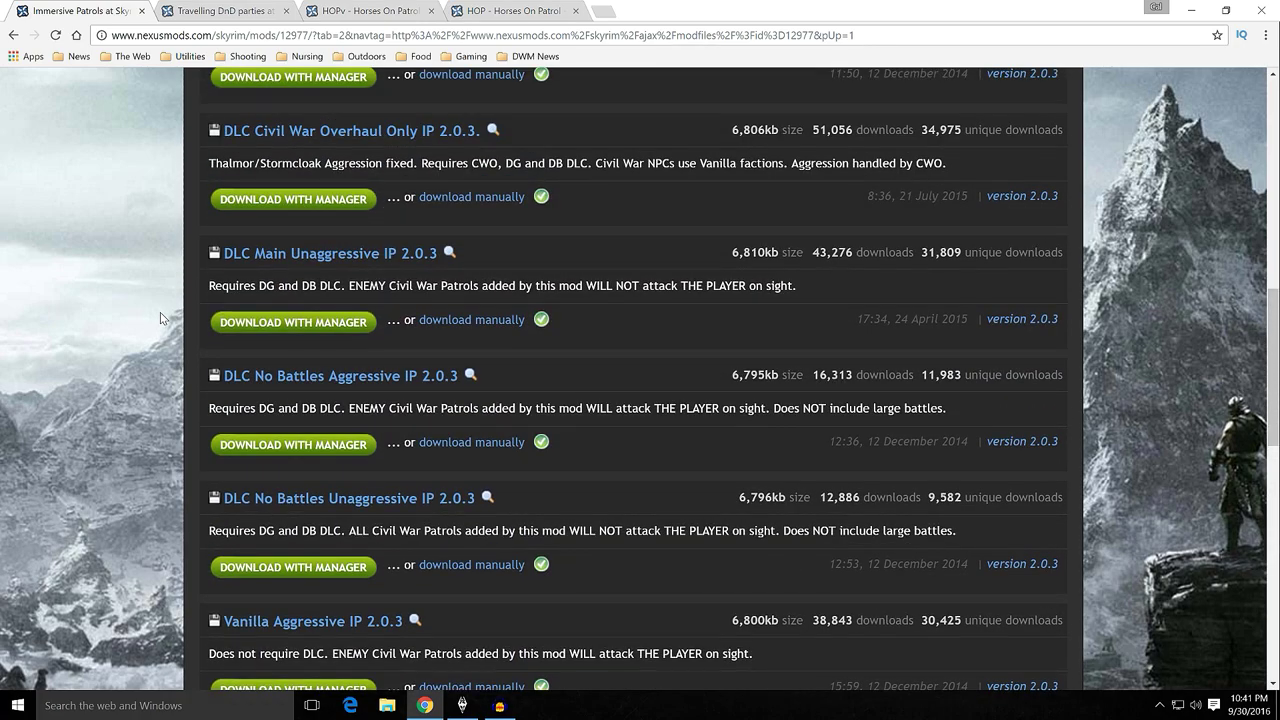
{"action": "scroll", "coordinate": [160, 312], "scroll_direction": "up", "scroll_amount": 5}
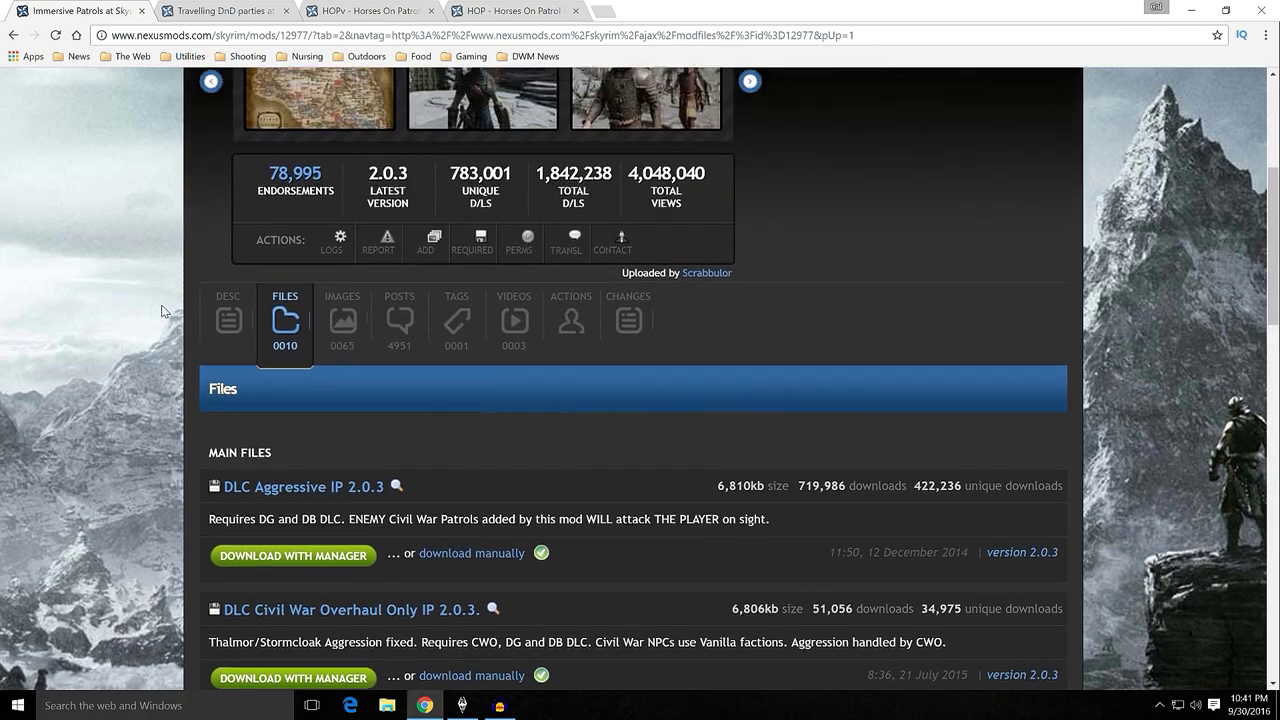
{"action": "scroll", "coordinate": [163, 311], "scroll_direction": "up", "scroll_amount": 4}
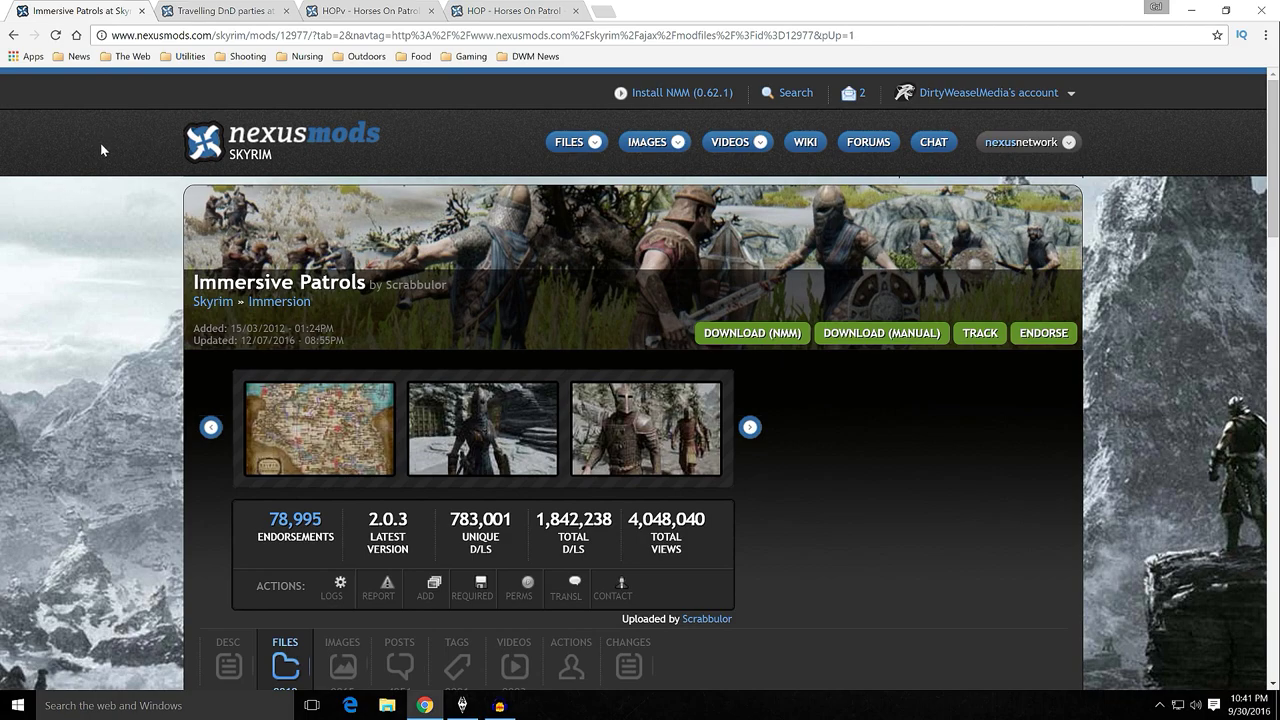
{"action": "left_click", "coordinate": [1191, 10]}
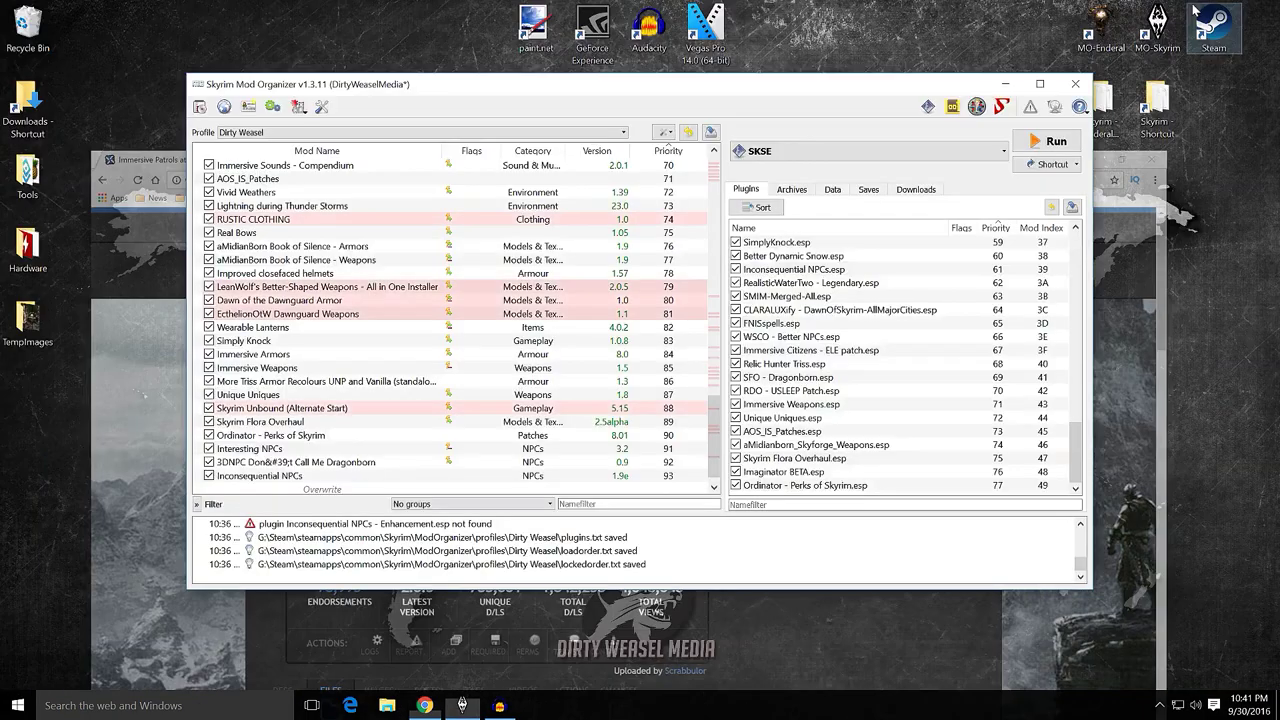
Install the DLC Main Unaggressive download as Immersive Patrols, enable it, and confirm Immersive Patrols II.esp appears
{"action": "left_click", "coordinate": [926, 192]}
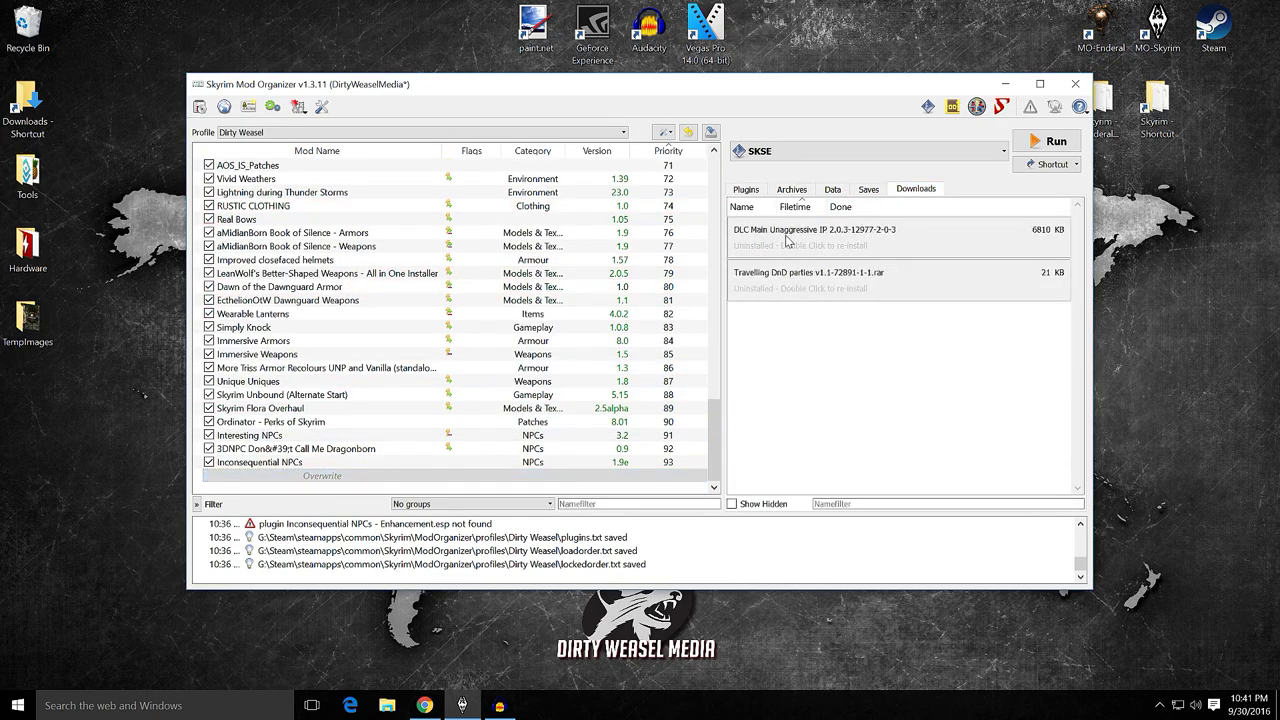
{"action": "mouse_move", "coordinate": [786, 238]}
{"action": "mouse_move", "coordinate": [908, 235]}
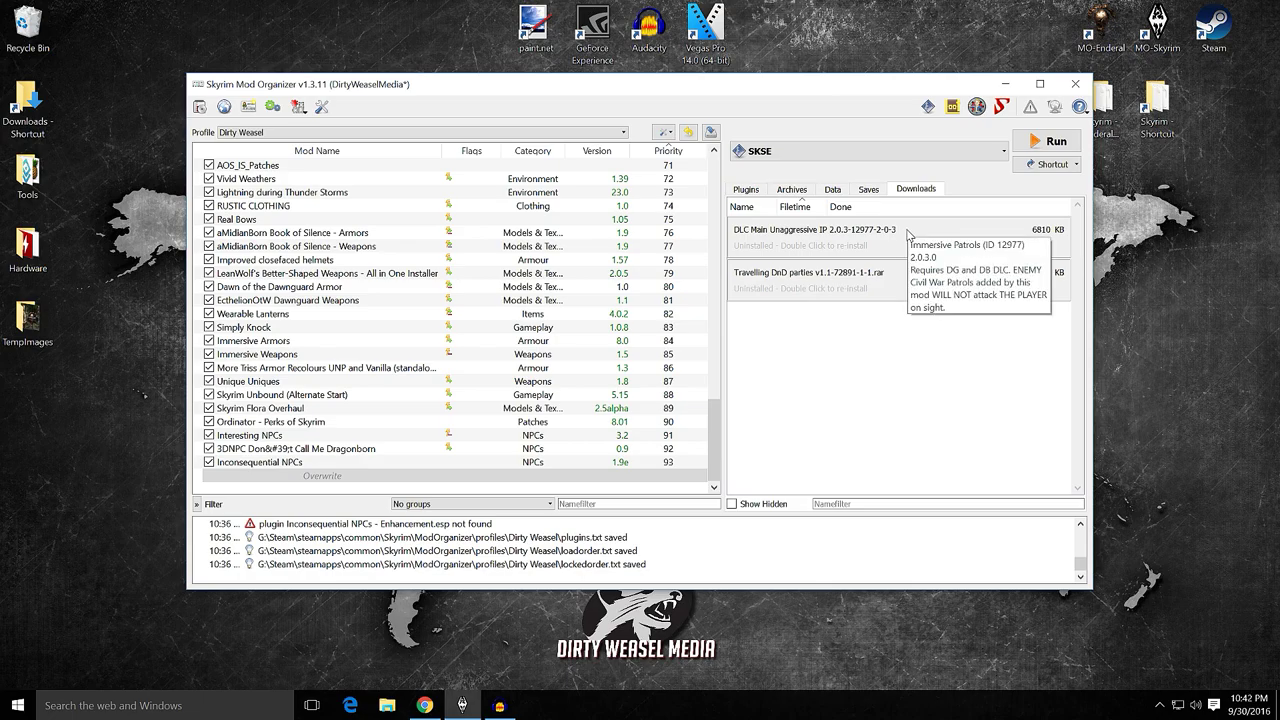
{"action": "double_click", "coordinate": [786, 250]}
{"action": "key", "text": "End"}
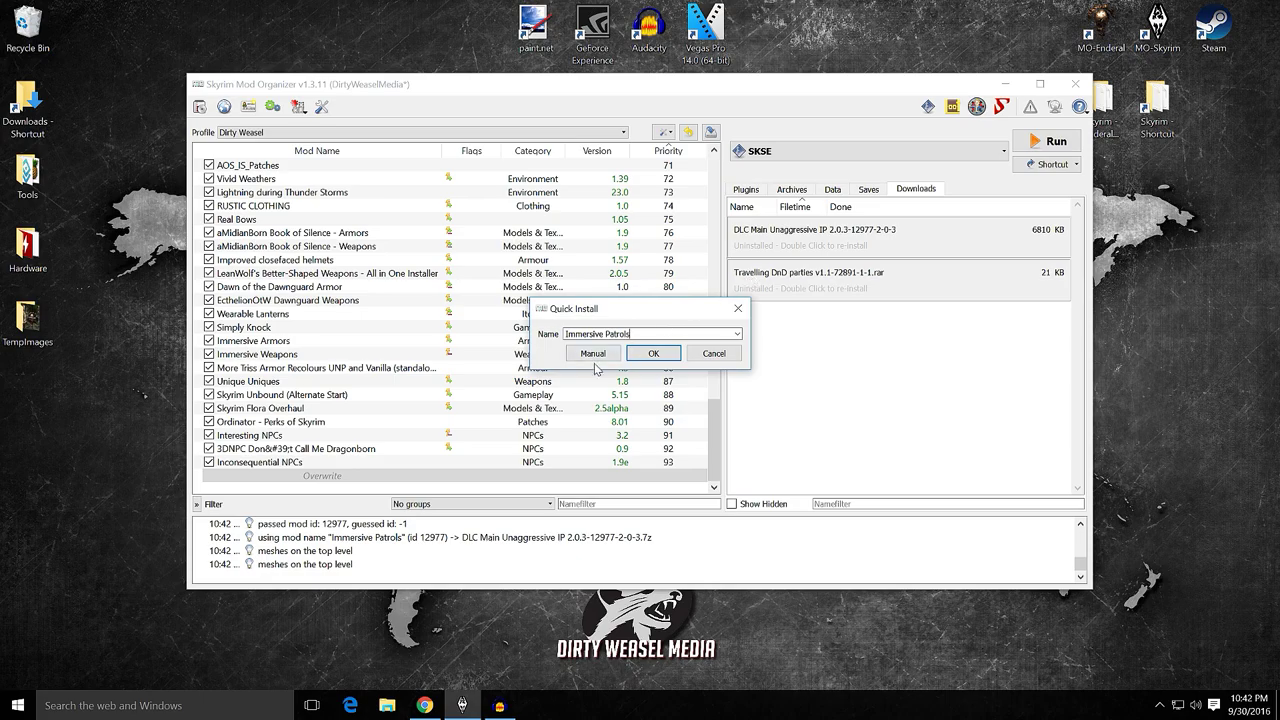
{"action": "left_click", "coordinate": [593, 355]}
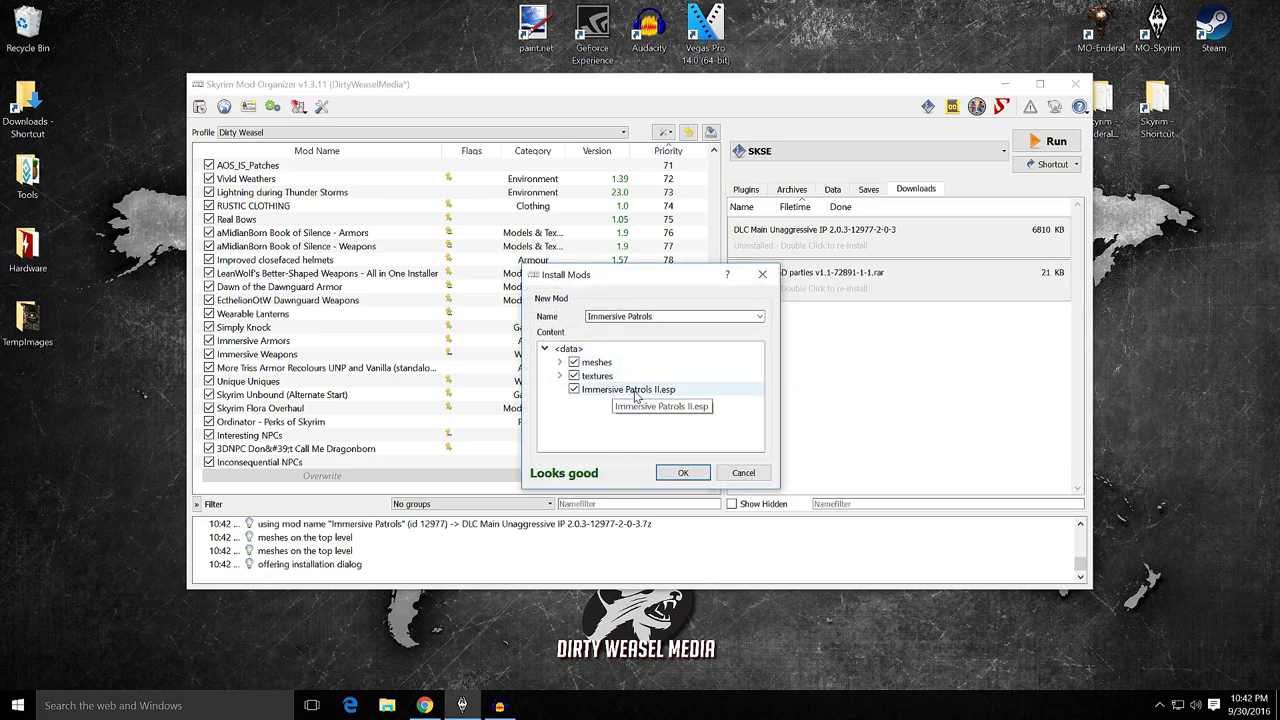
{"action": "left_click", "coordinate": [680, 473]}
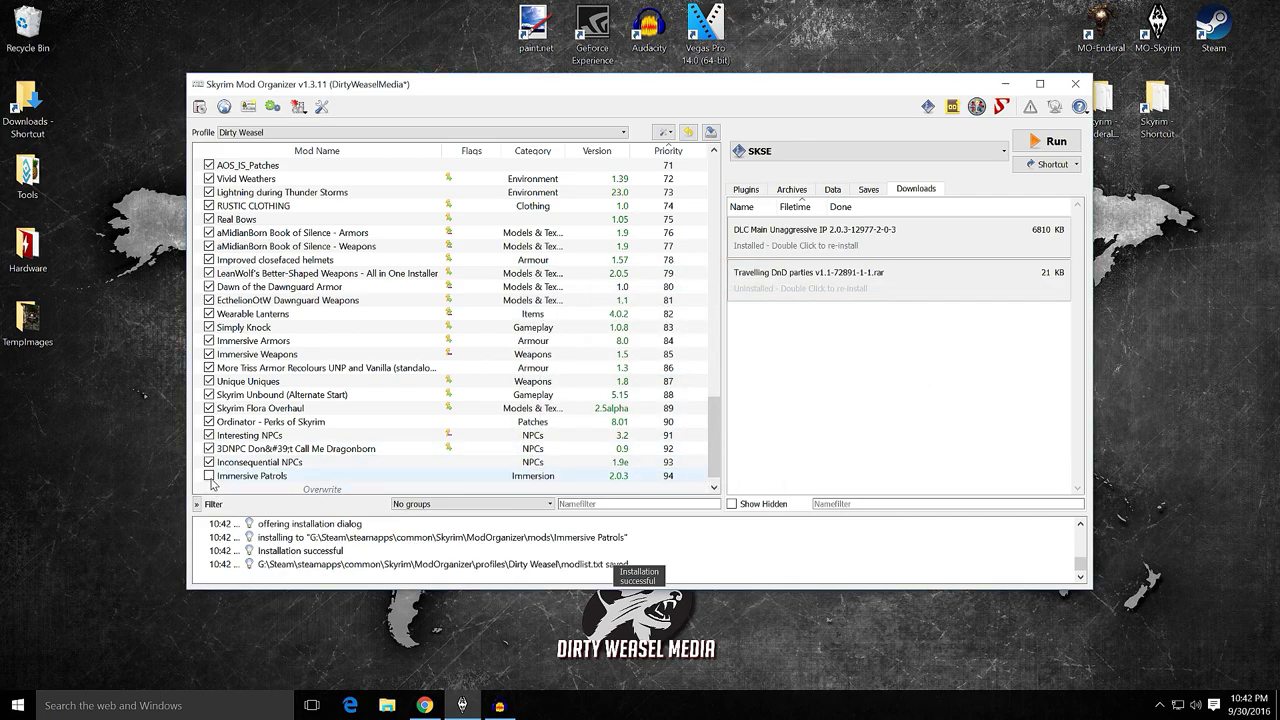
{"action": "left_click", "coordinate": [209, 476]}
{"action": "left_click", "coordinate": [746, 190]}
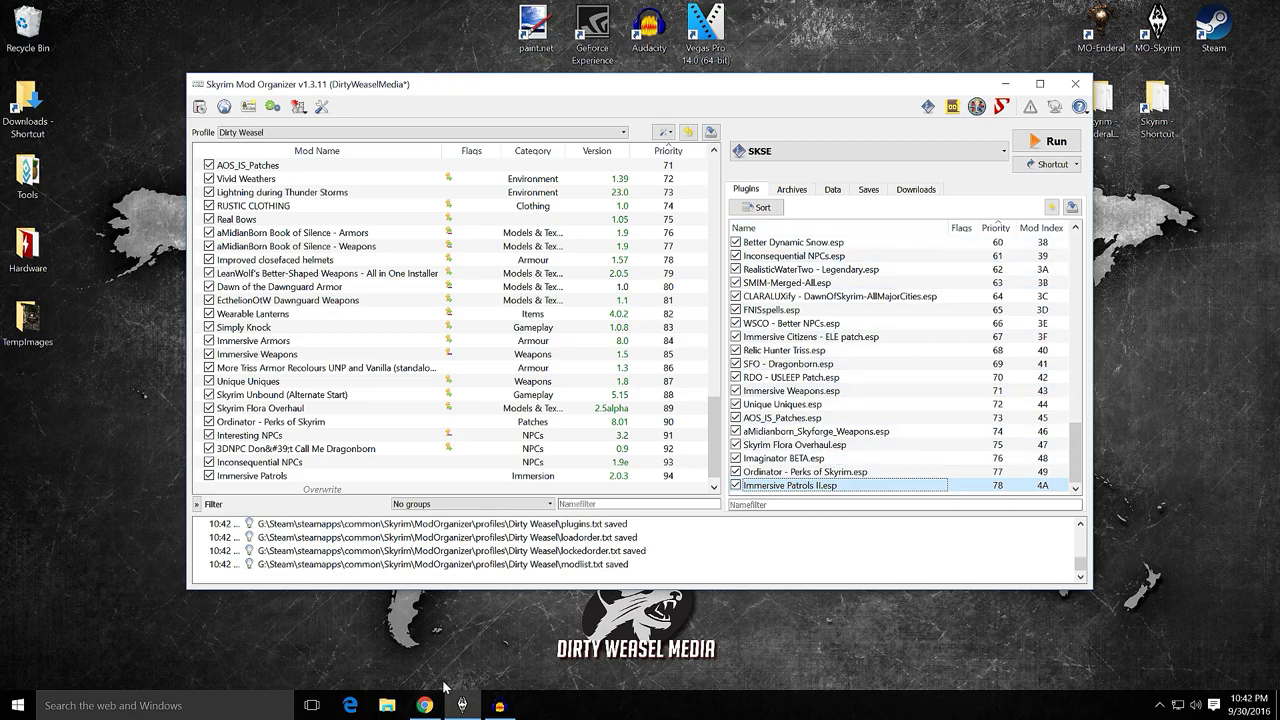
Close the Immersive Patrols tab and enlarge the middle Travelling DnD parties screenshot
{"action": "left_click", "coordinate": [430, 706]}
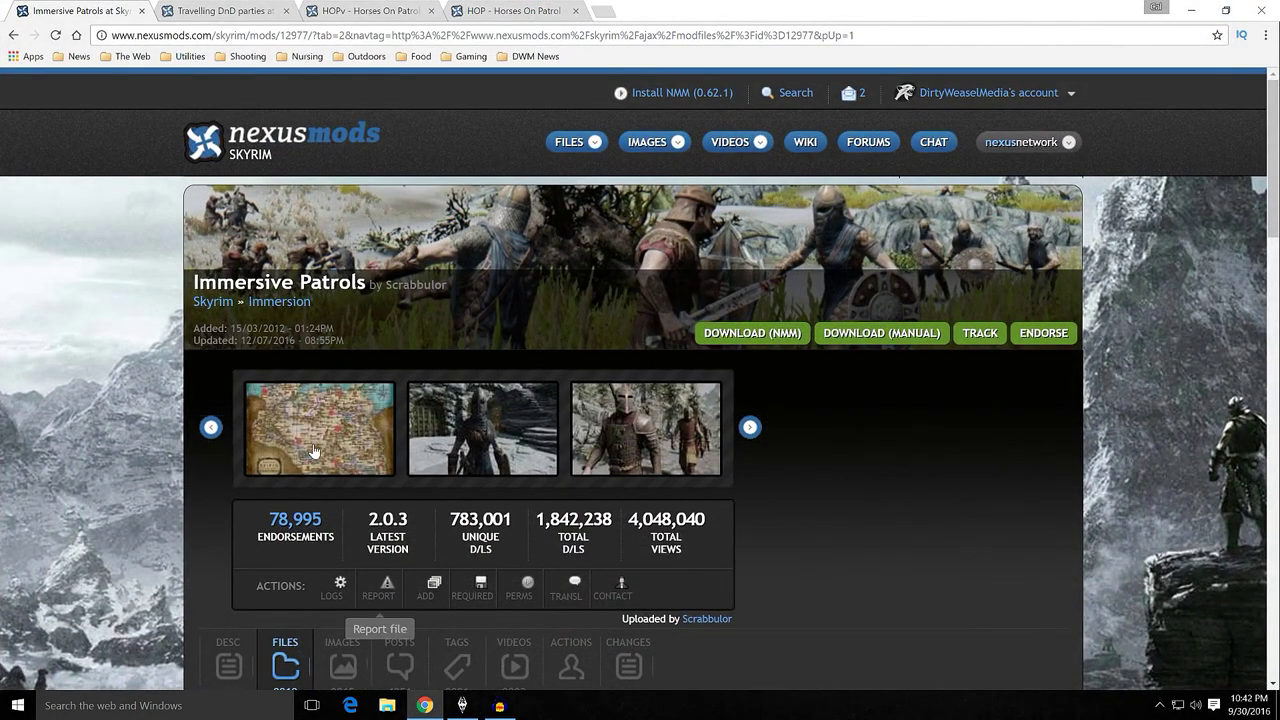
{"action": "left_click", "coordinate": [141, 10]}
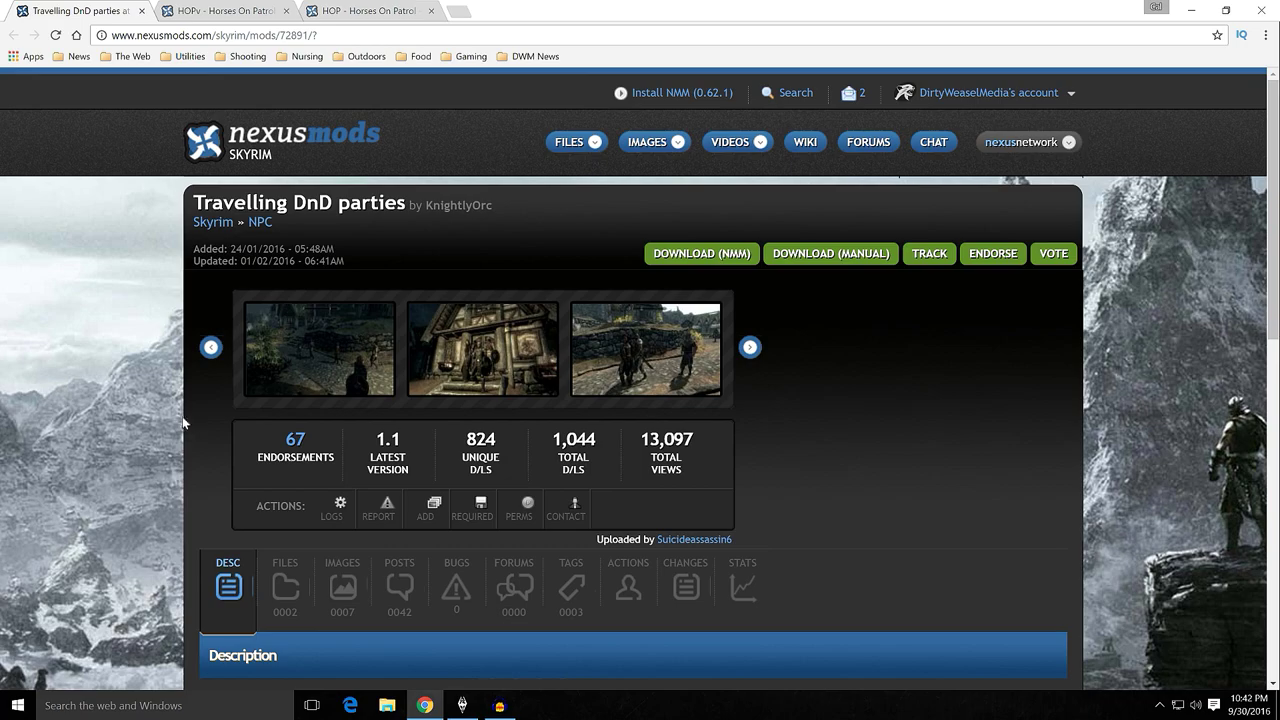
{"action": "scroll", "coordinate": [182, 423], "scroll_direction": "down", "scroll_amount": 5}
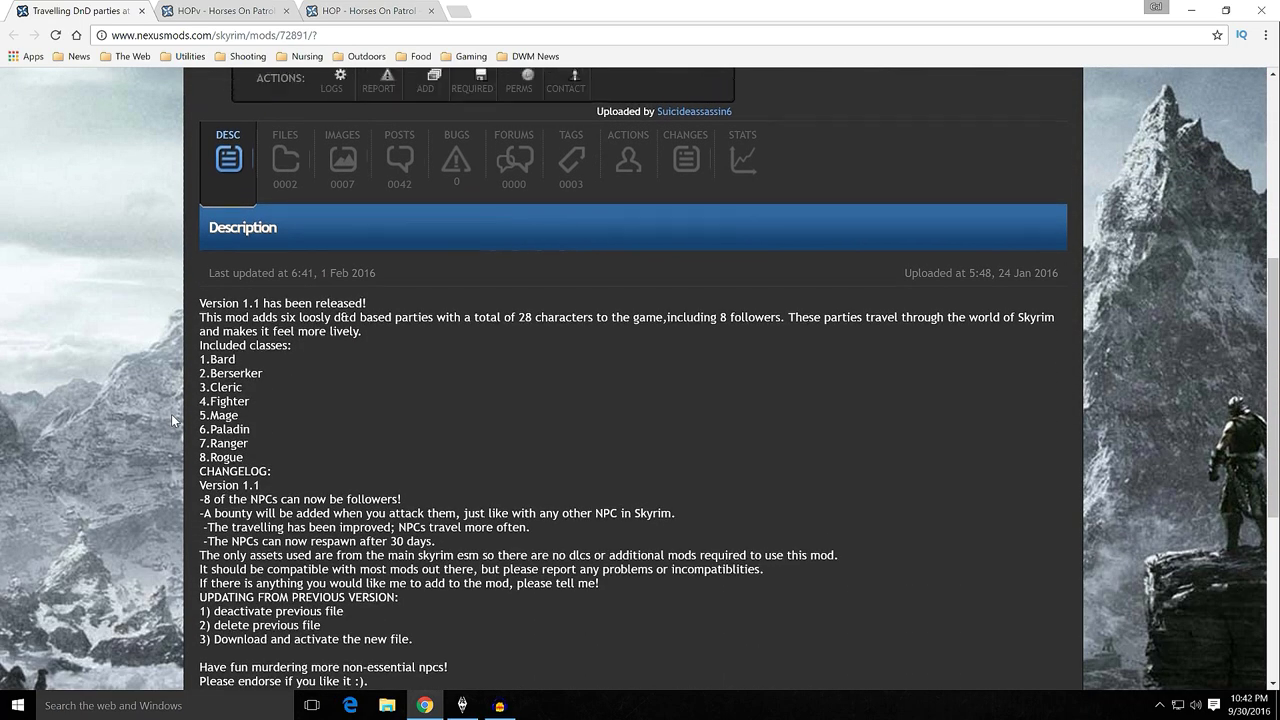
{"action": "scroll", "coordinate": [171, 421], "scroll_direction": "up", "scroll_amount": 4}
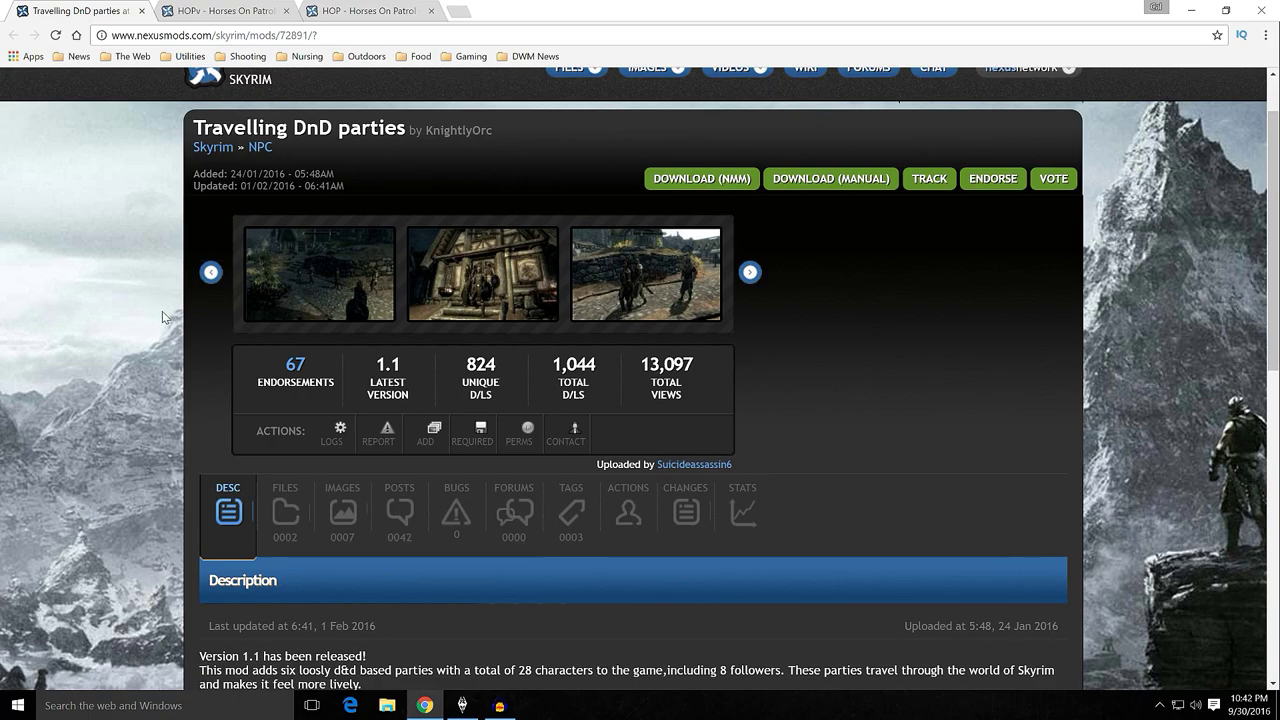
{"action": "scroll", "coordinate": [162, 311], "scroll_direction": "down", "scroll_amount": 1}
{"action": "left_click", "coordinate": [433, 219]}
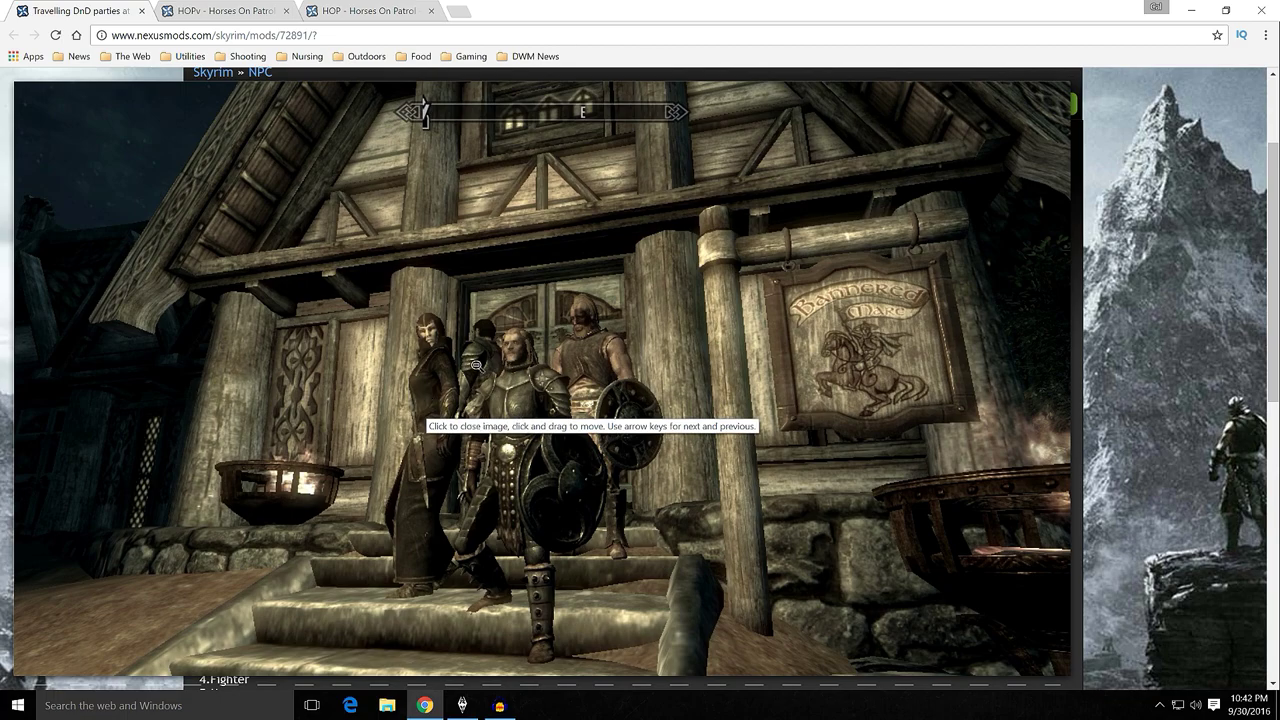
View the third Travelling DnD parties screenshot, then scroll to the description and version 1.1 changelog
{"action": "left_click", "coordinate": [590, 393]}
{"action": "left_click", "coordinate": [645, 235]}
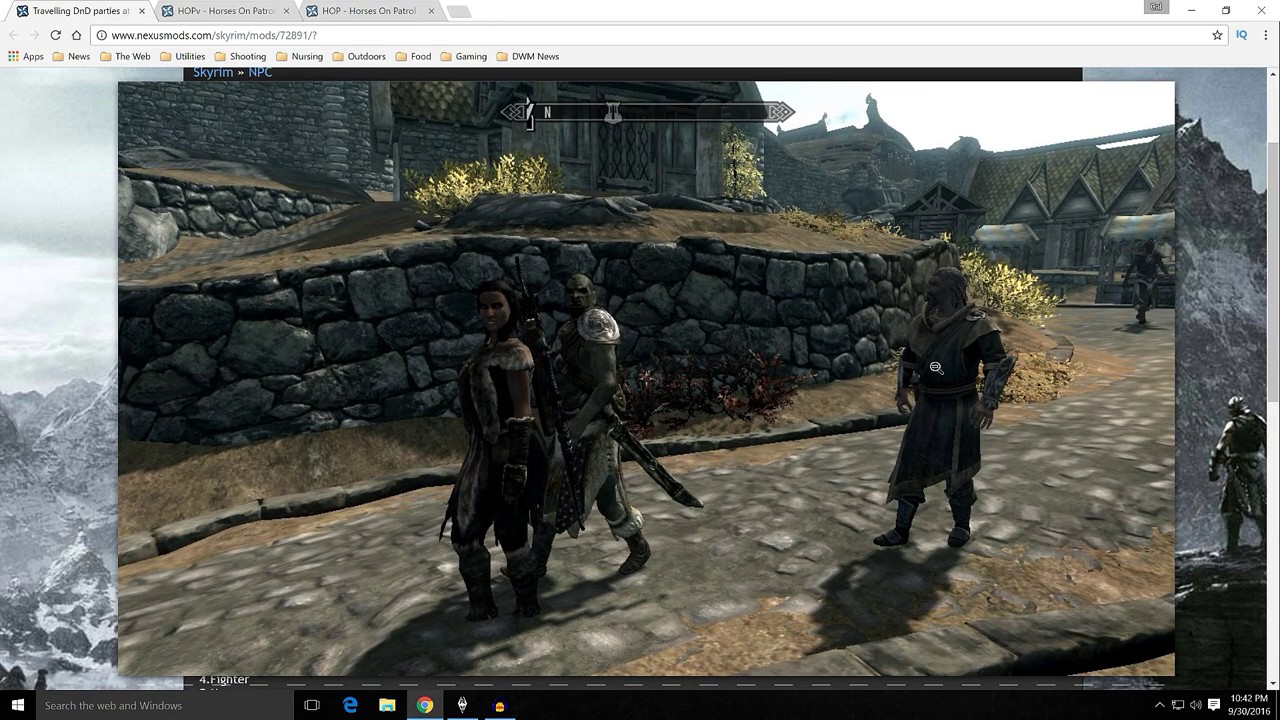
{"action": "left_click", "coordinate": [485, 421]}
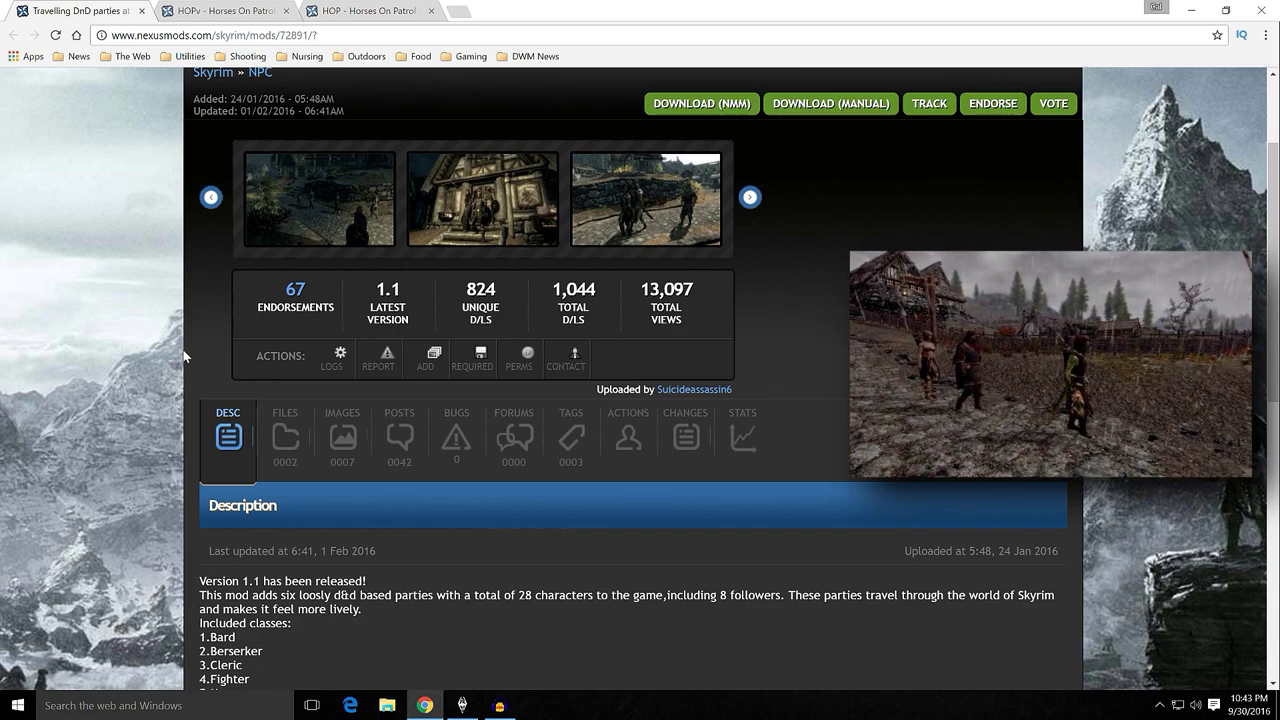
{"action": "scroll", "coordinate": [184, 356], "scroll_direction": "down", "scroll_amount": 3}
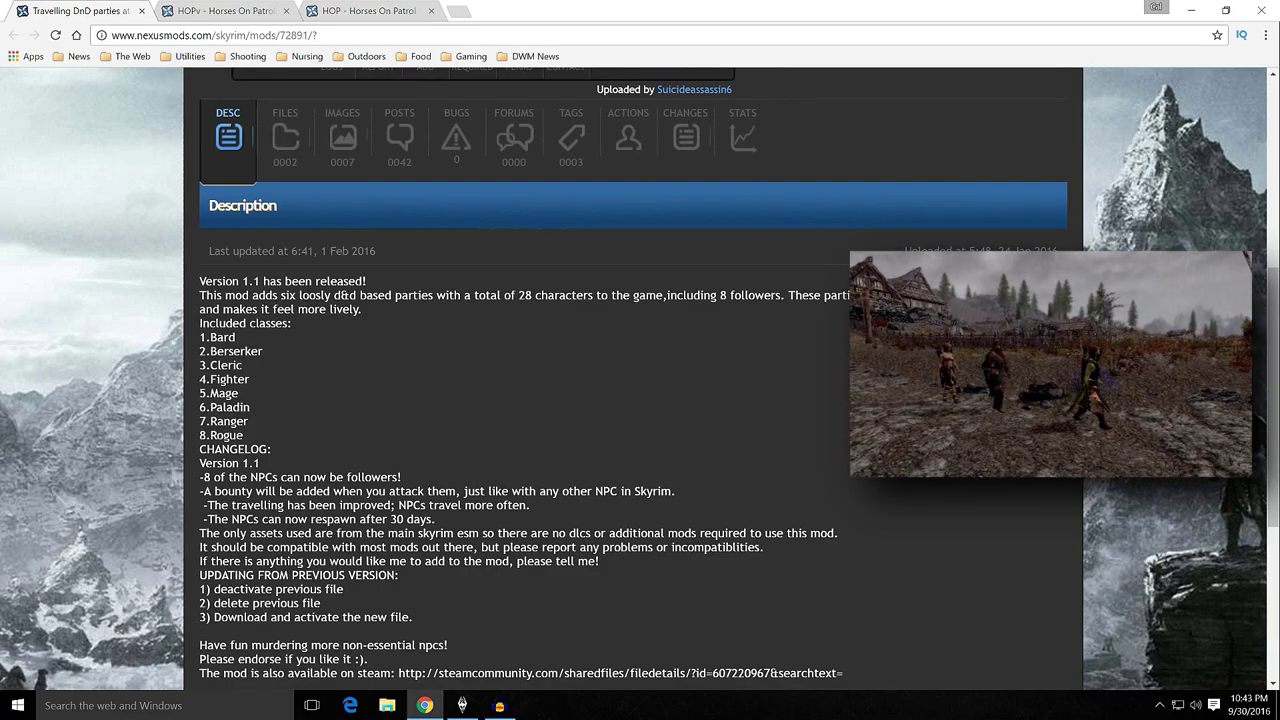
Read the description, highlighting the NPCs-become-followers line and '28 characters', then return to the page stats
{"action": "scroll", "coordinate": [395, 405], "scroll_direction": "down", "scroll_amount": 1}
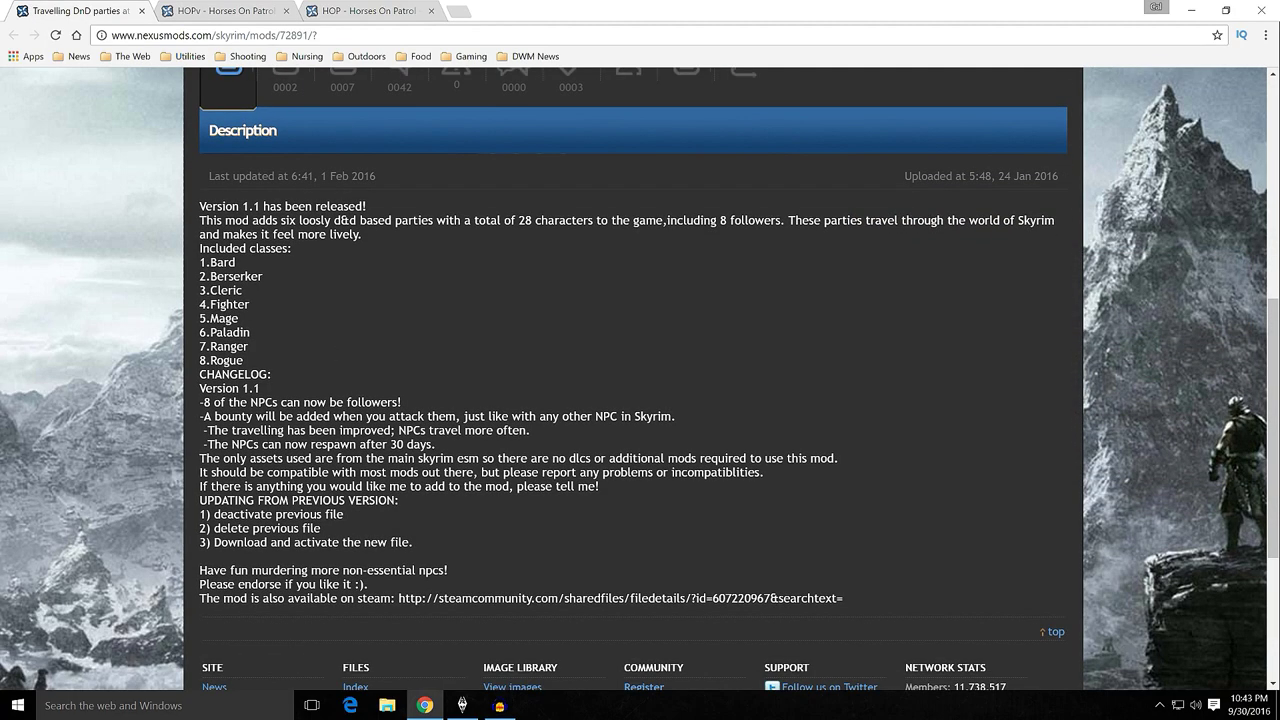
{"action": "left_click_drag", "start_coordinate": [416, 408], "coordinate": [195, 408]}
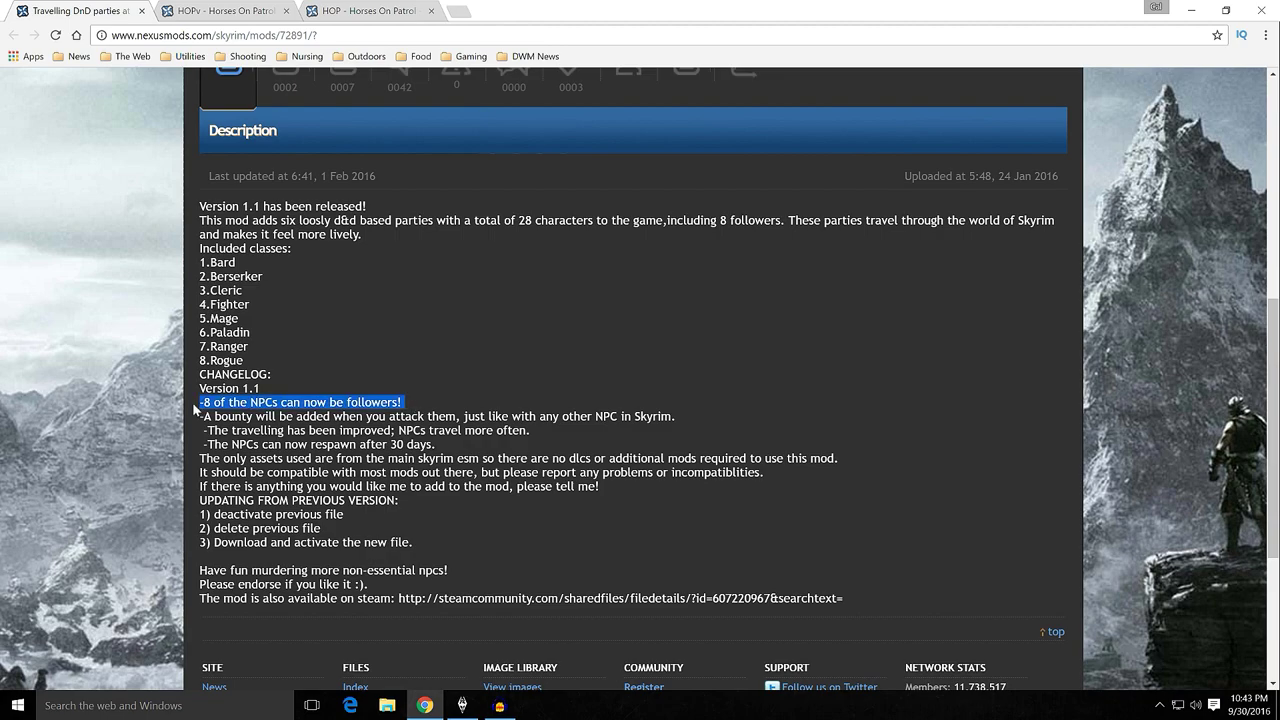
{"action": "left_click", "coordinate": [422, 367]}
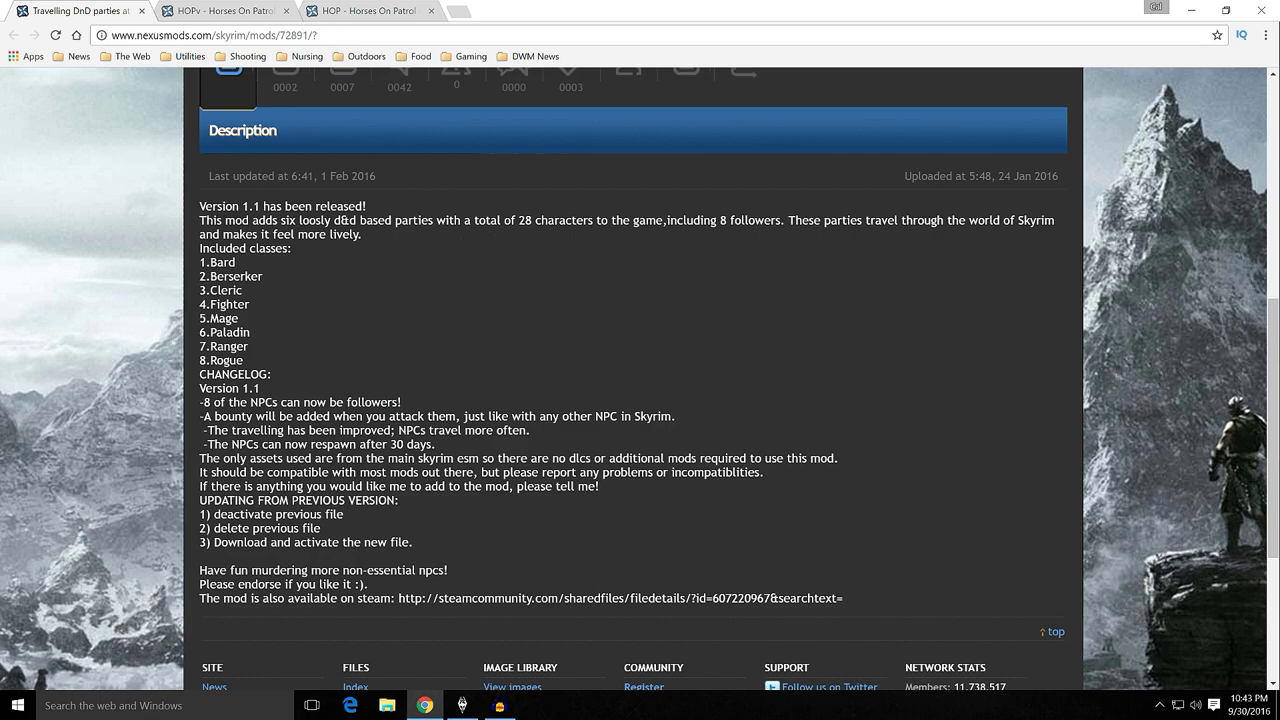
{"action": "left_click_drag", "start_coordinate": [518, 220], "coordinate": [600, 220]}
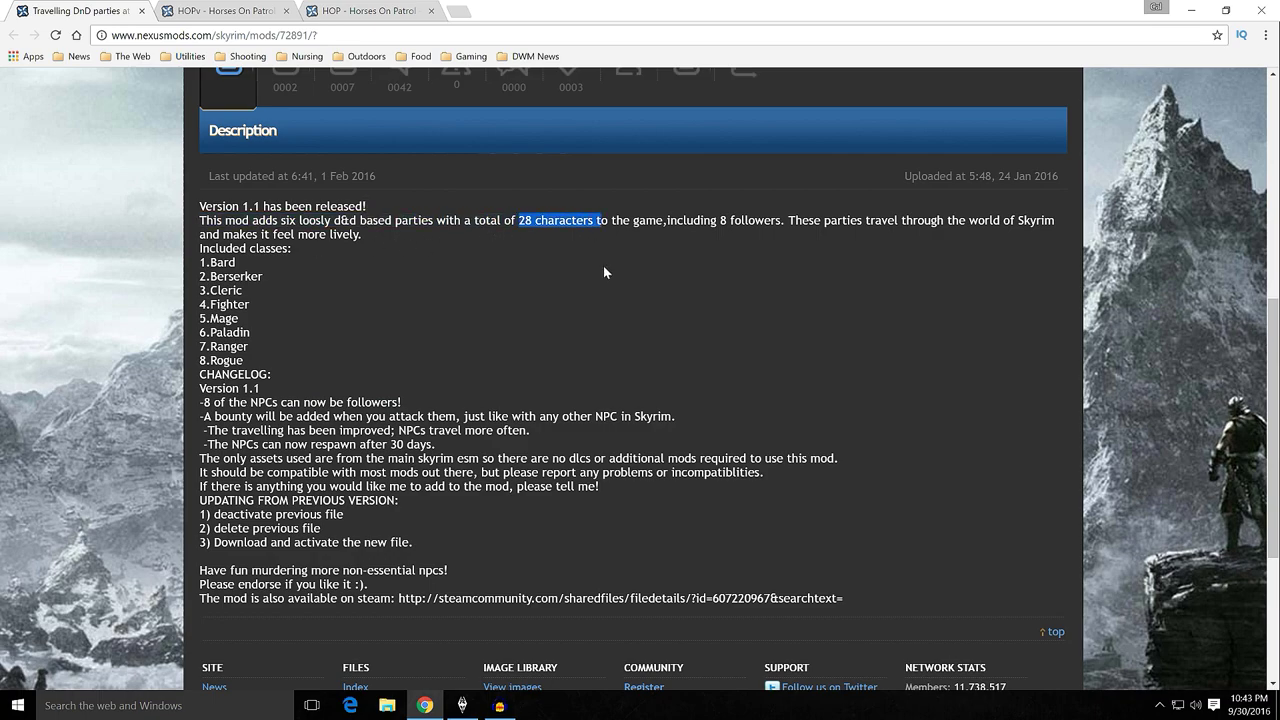
{"action": "left_click", "coordinate": [352, 333]}
{"action": "scroll", "coordinate": [600, 320], "scroll_direction": "up", "scroll_amount": 5}
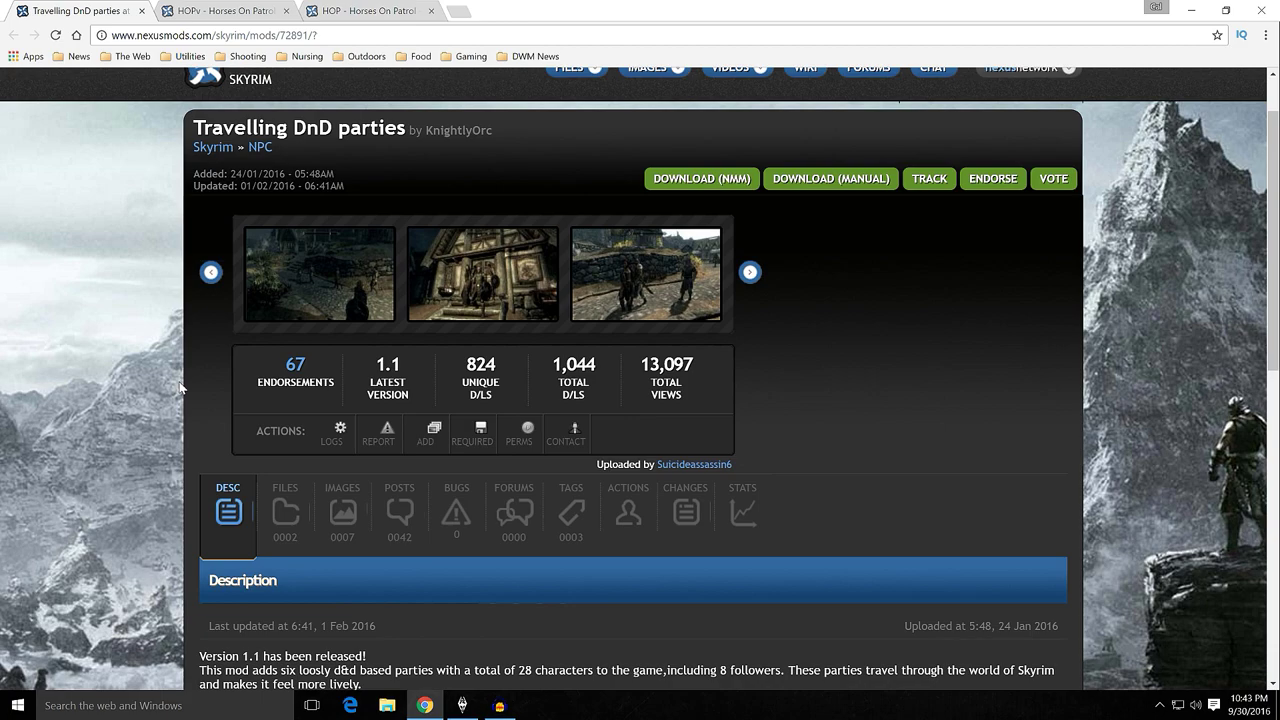
{"action": "scroll", "coordinate": [175, 386], "scroll_direction": "up", "scroll_amount": 1}
{"action": "scroll", "coordinate": [169, 384], "scroll_direction": "down", "scroll_amount": 1}
{"action": "scroll", "coordinate": [168, 383], "scroll_direction": "down", "scroll_amount": 6}
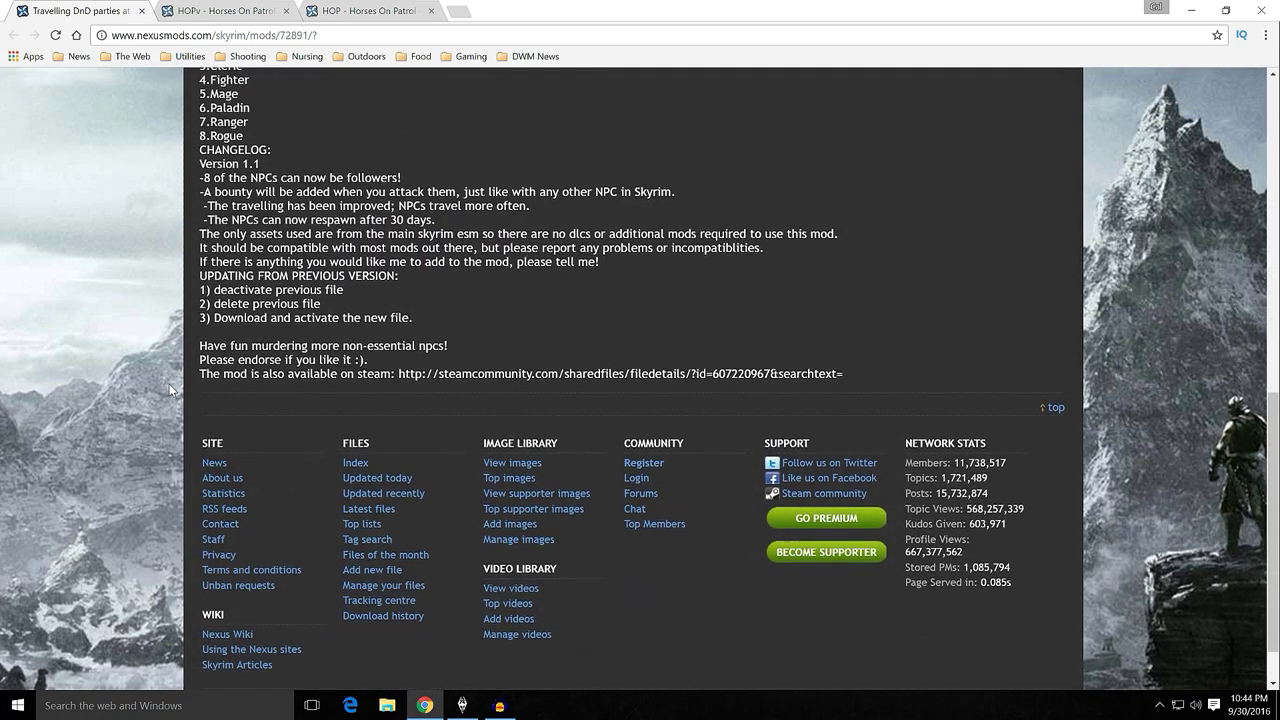
{"action": "scroll", "coordinate": [169, 384], "scroll_direction": "up", "scroll_amount": 6}
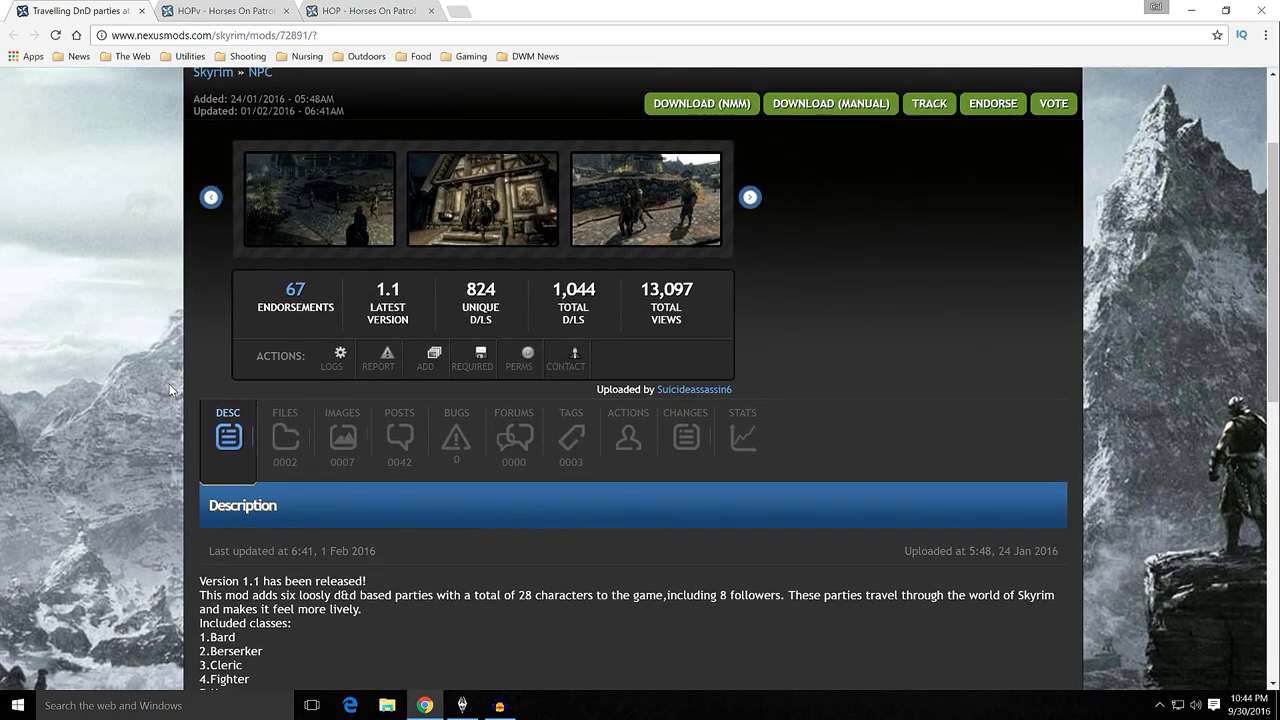
View the Travelling DnD parties main file v1.1 and old versions, then minimize Chrome
{"action": "left_click", "coordinate": [285, 436]}
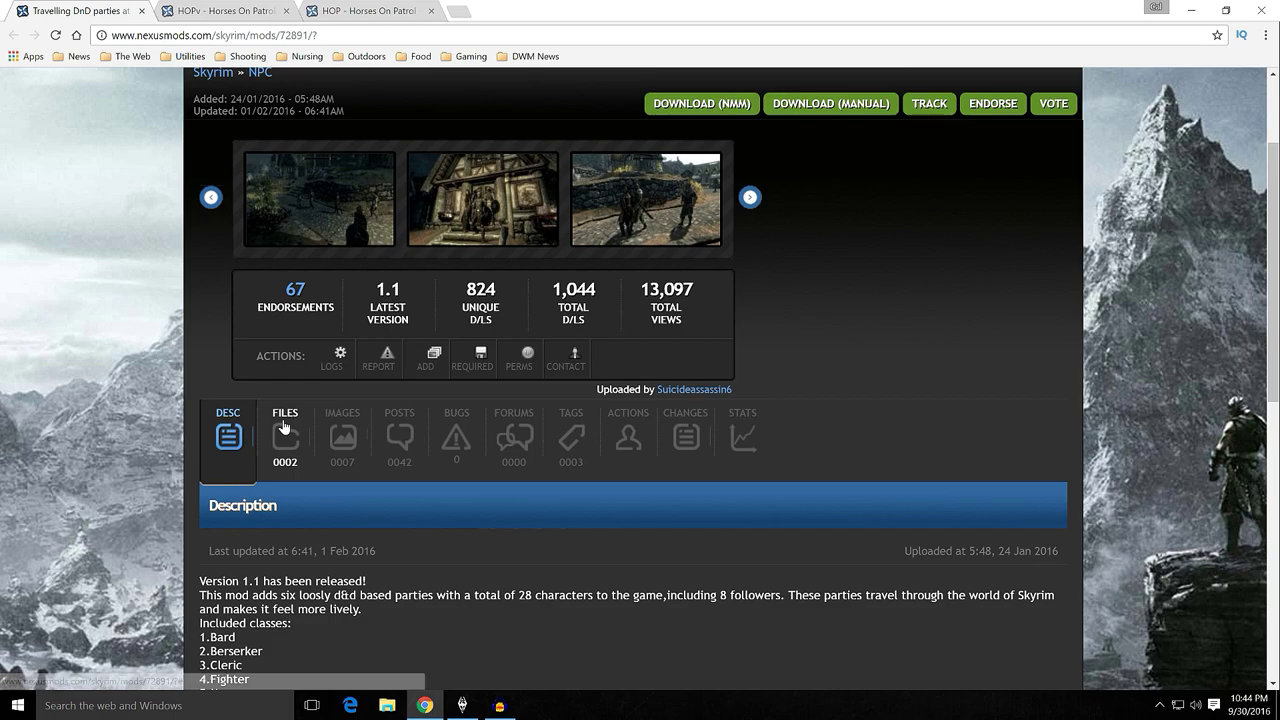
{"action": "scroll", "coordinate": [135, 379], "scroll_direction": "down", "scroll_amount": 2}
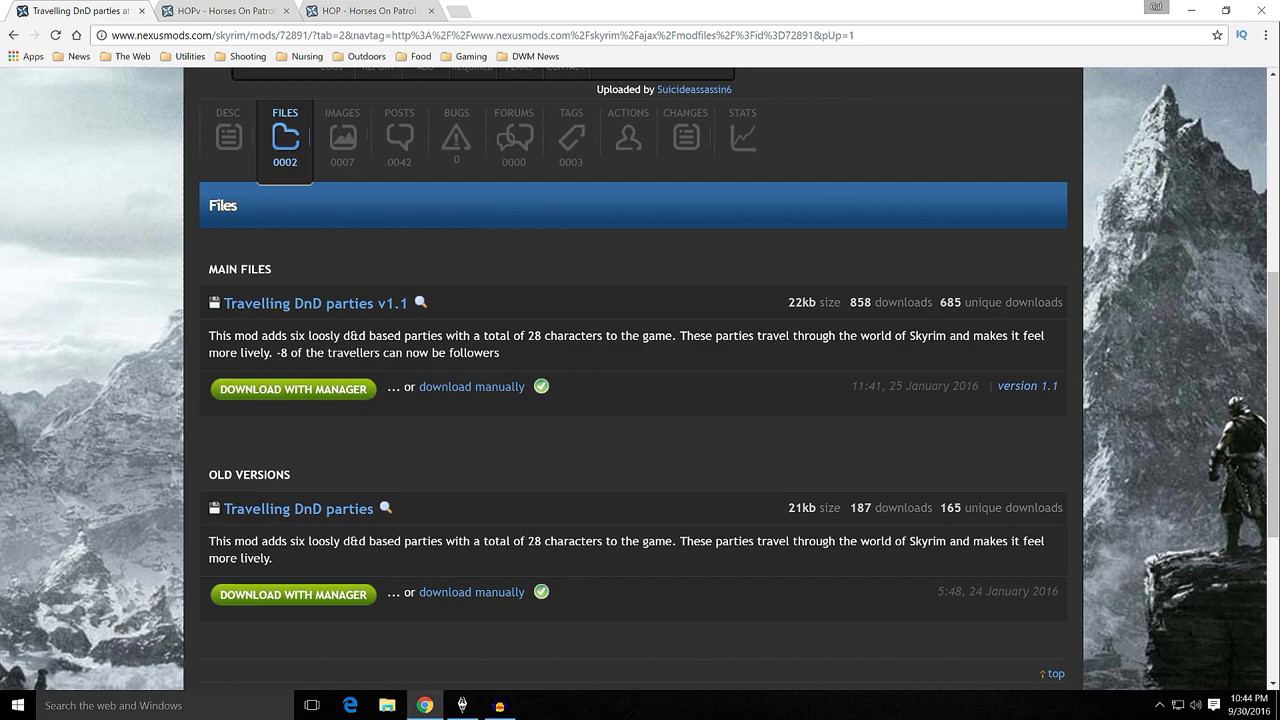
{"action": "scroll", "coordinate": [110, 346], "scroll_direction": "up", "scroll_amount": 2}
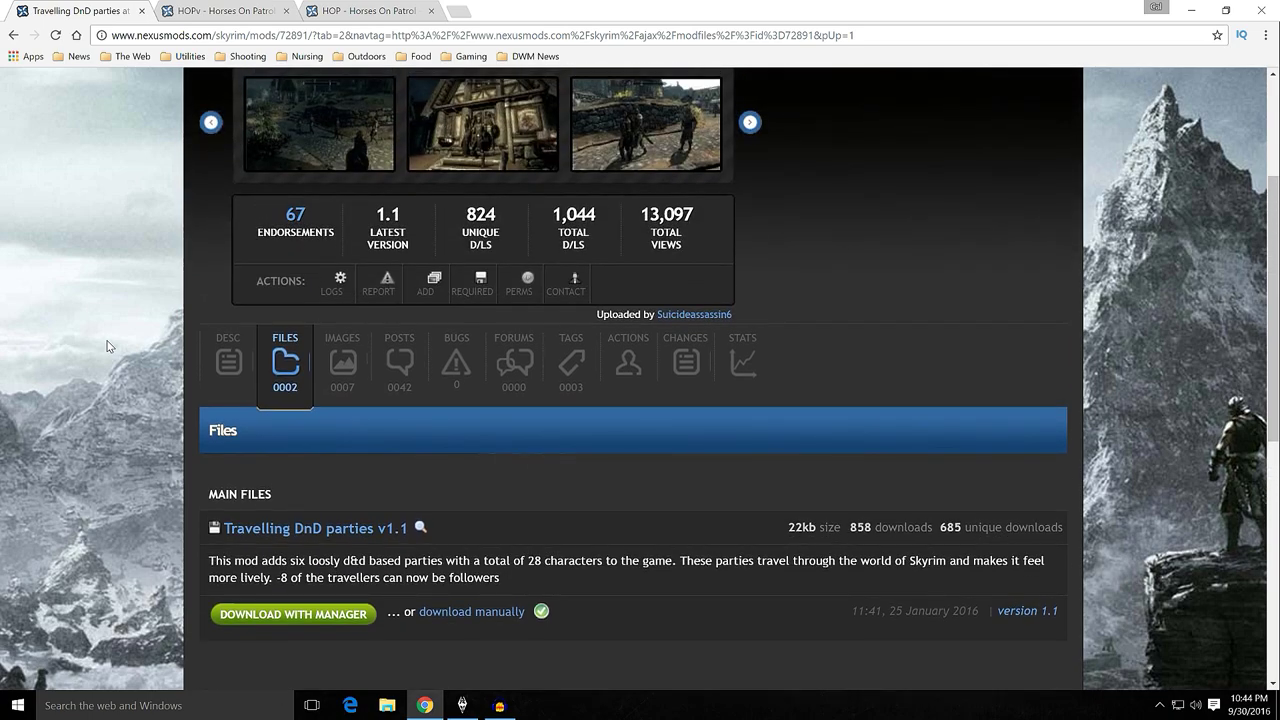
{"action": "scroll", "coordinate": [110, 346], "scroll_direction": "down", "scroll_amount": 1}
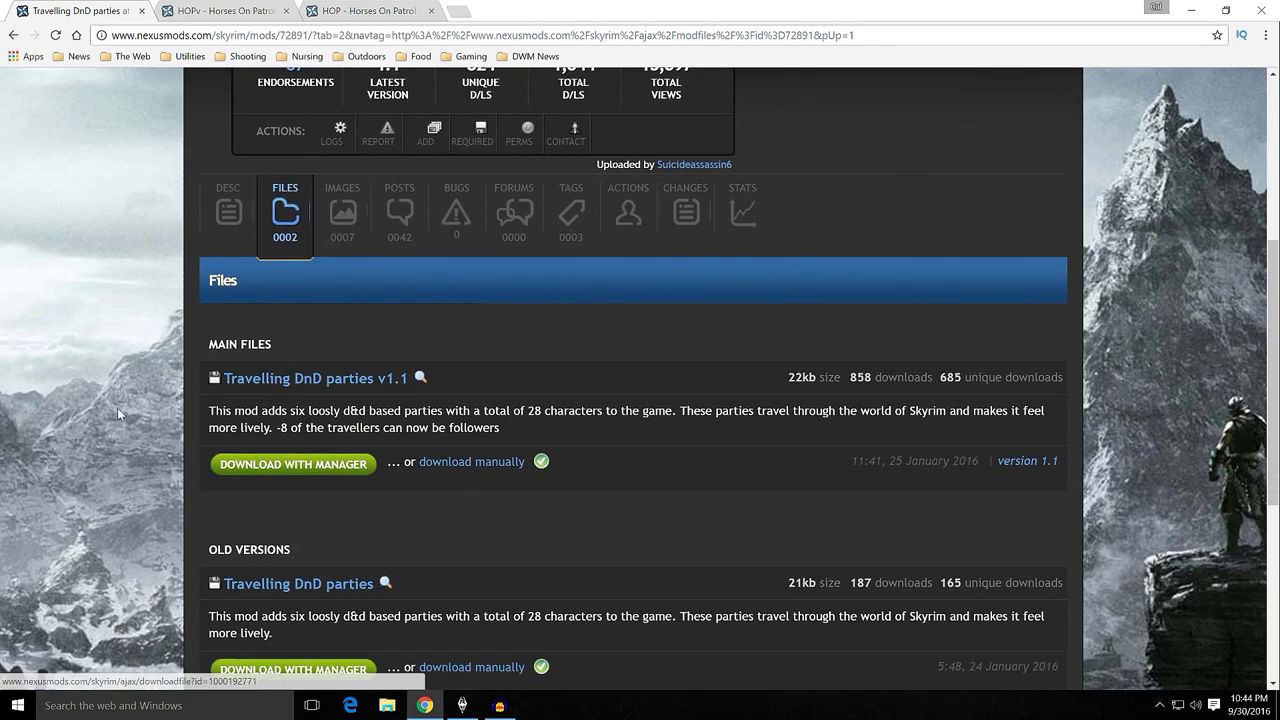
{"action": "scroll", "coordinate": [113, 400], "scroll_direction": "up", "scroll_amount": 2}
{"action": "scroll", "coordinate": [112, 404], "scroll_direction": "down", "scroll_amount": 1}
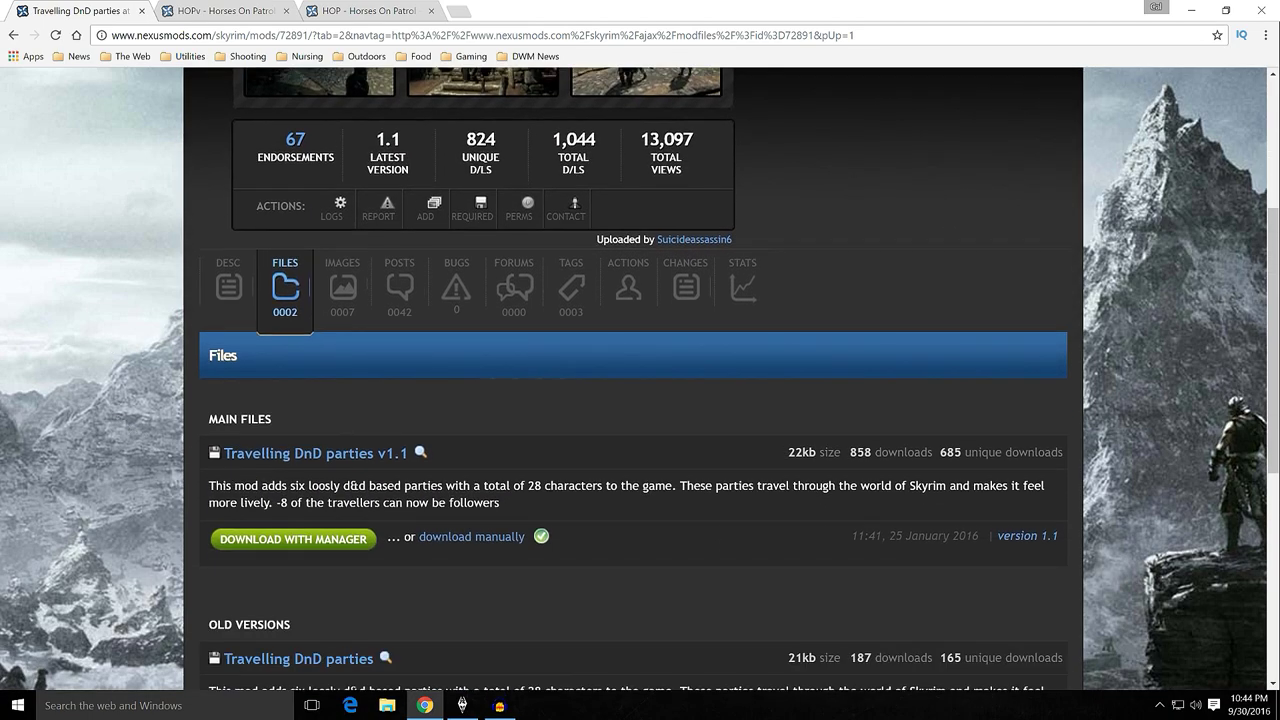
{"action": "left_click", "coordinate": [1191, 10]}
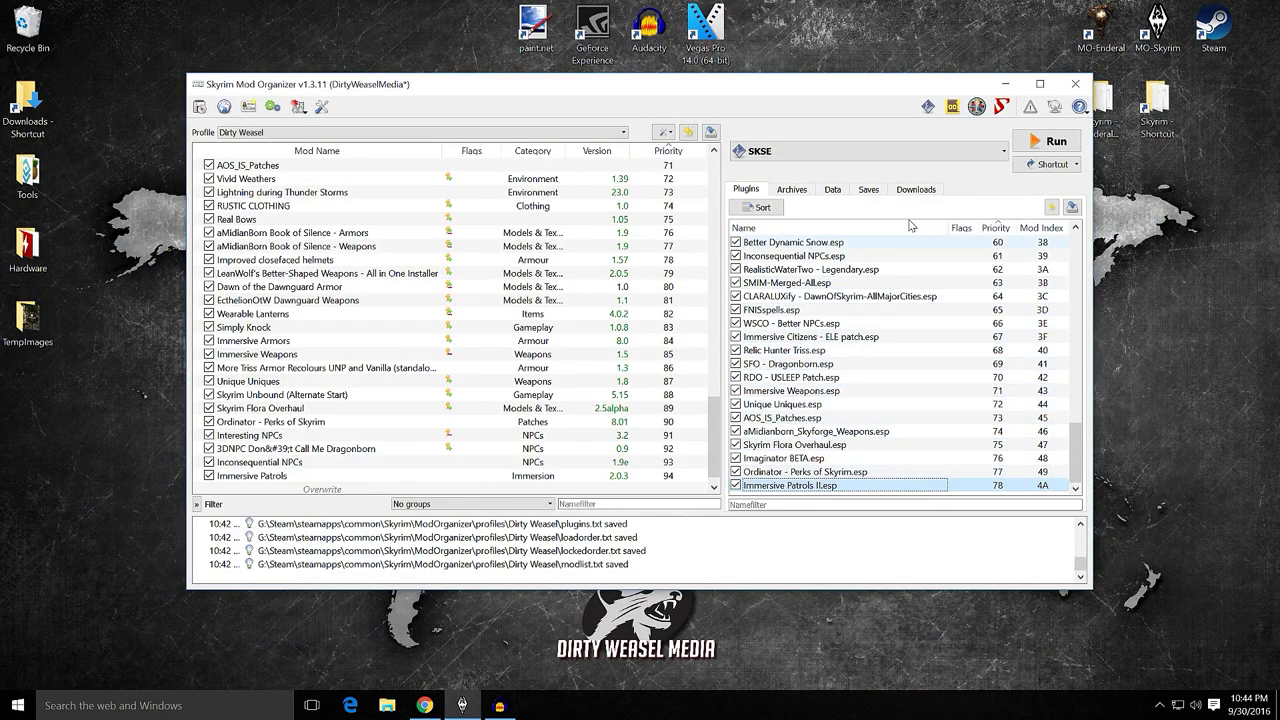
Manually install the Travelling DnD parties 1.1 download and enable it at priority 95
{"action": "left_click", "coordinate": [925, 190]}
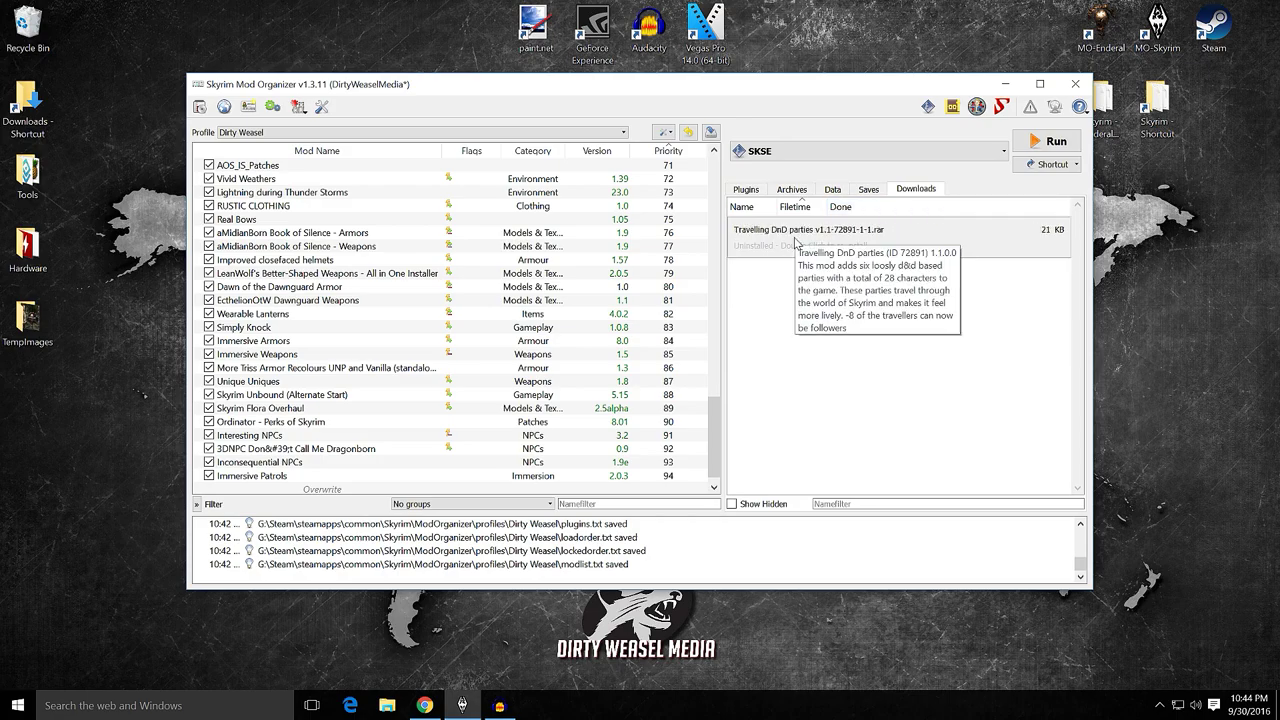
{"action": "double_click", "coordinate": [797, 245]}
{"action": "left_click", "coordinate": [583, 353]}
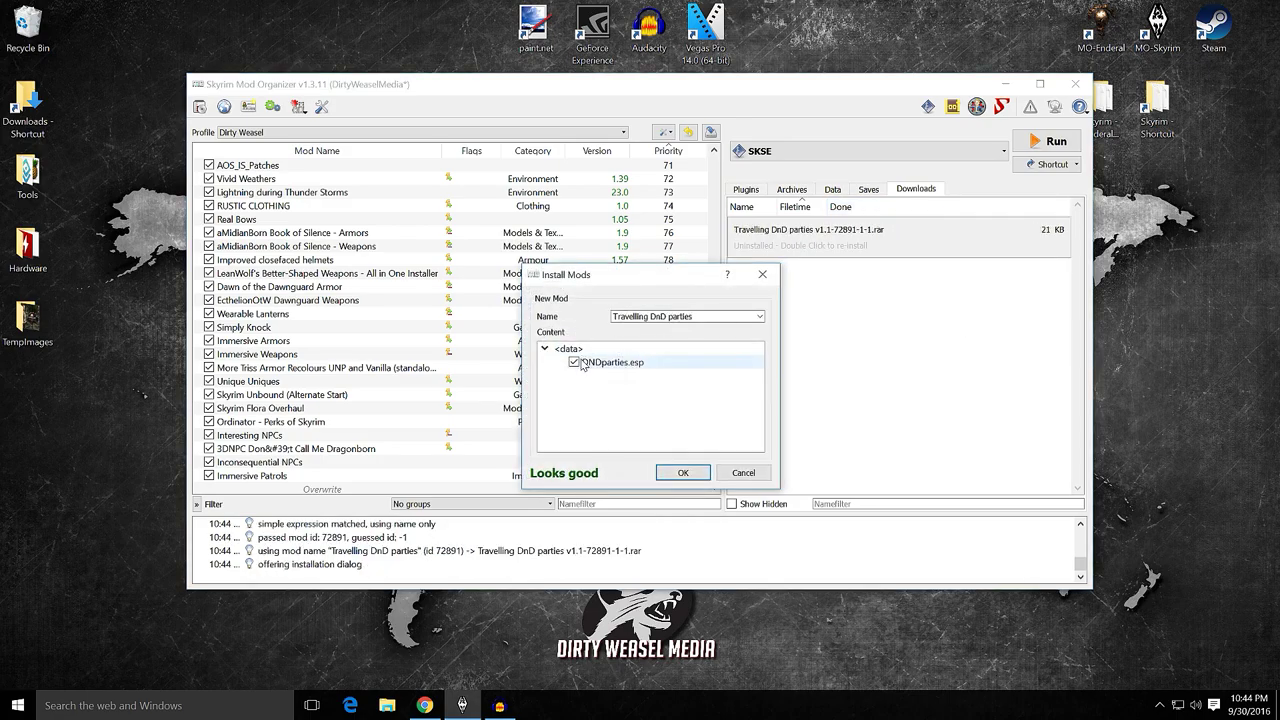
{"action": "left_click", "coordinate": [662, 471]}
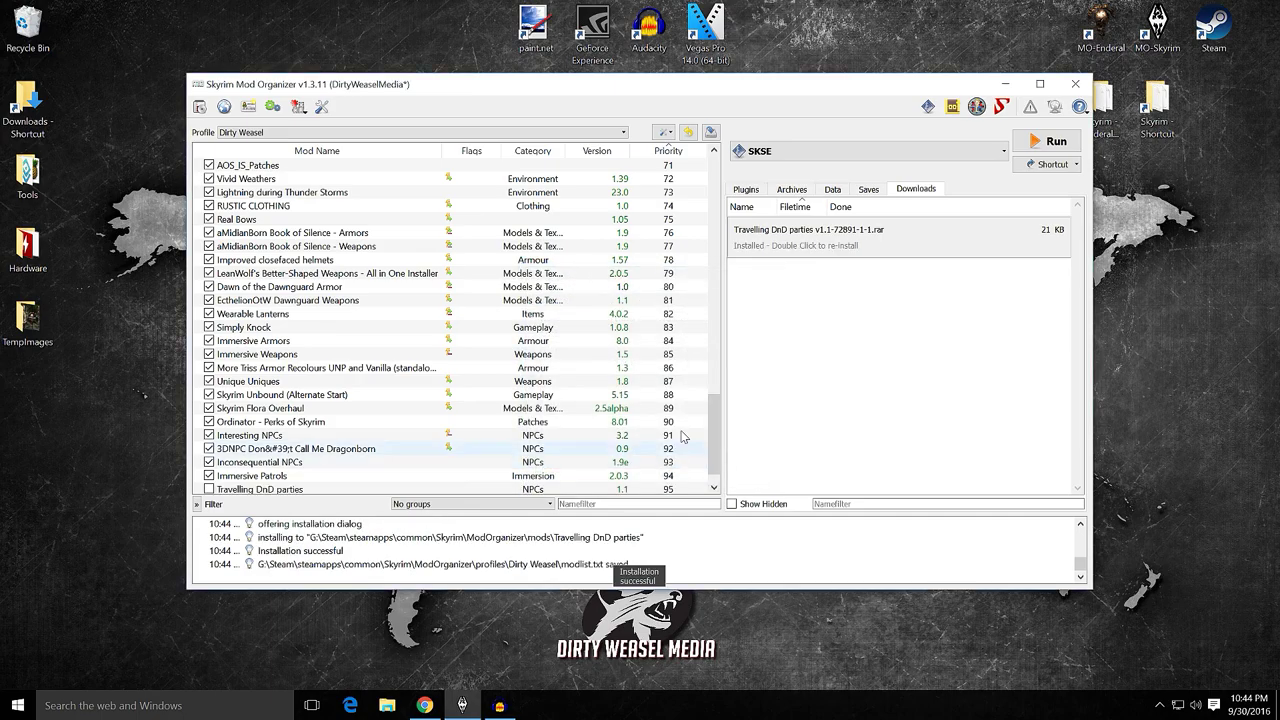
{"action": "scroll", "coordinate": [718, 418], "scroll_direction": "down", "scroll_amount": 1}
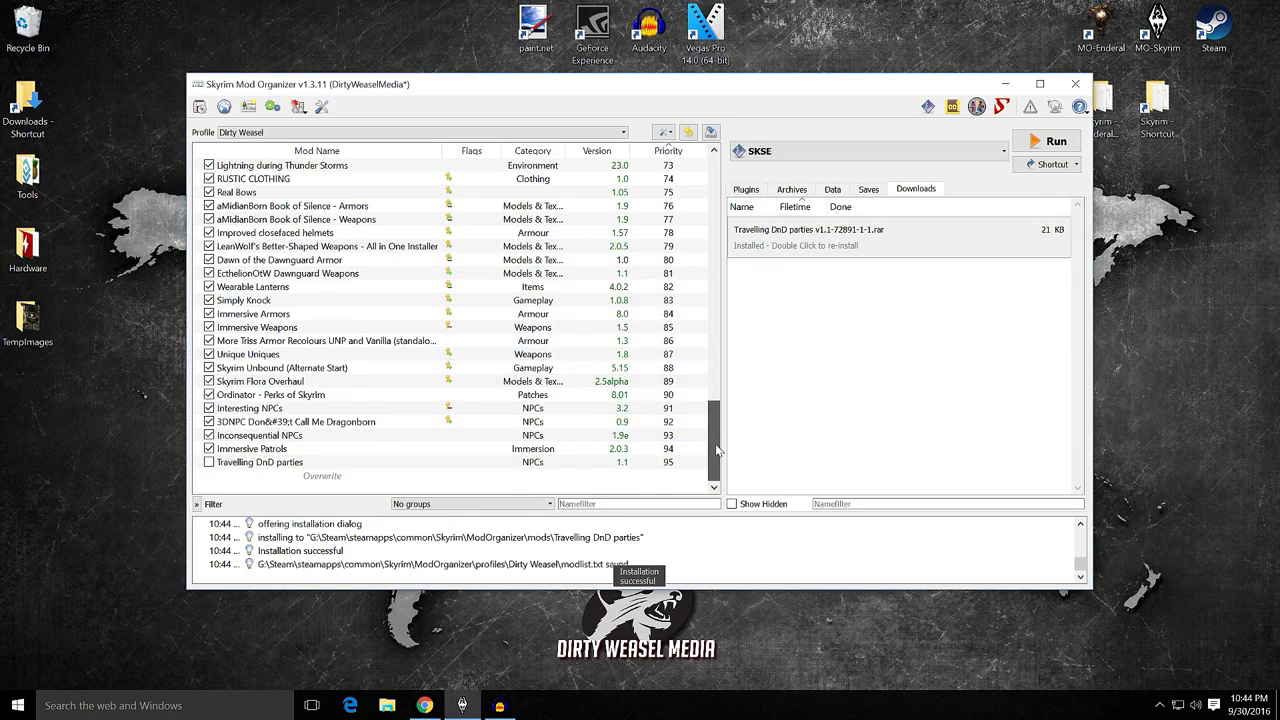
{"action": "left_click", "coordinate": [209, 463]}
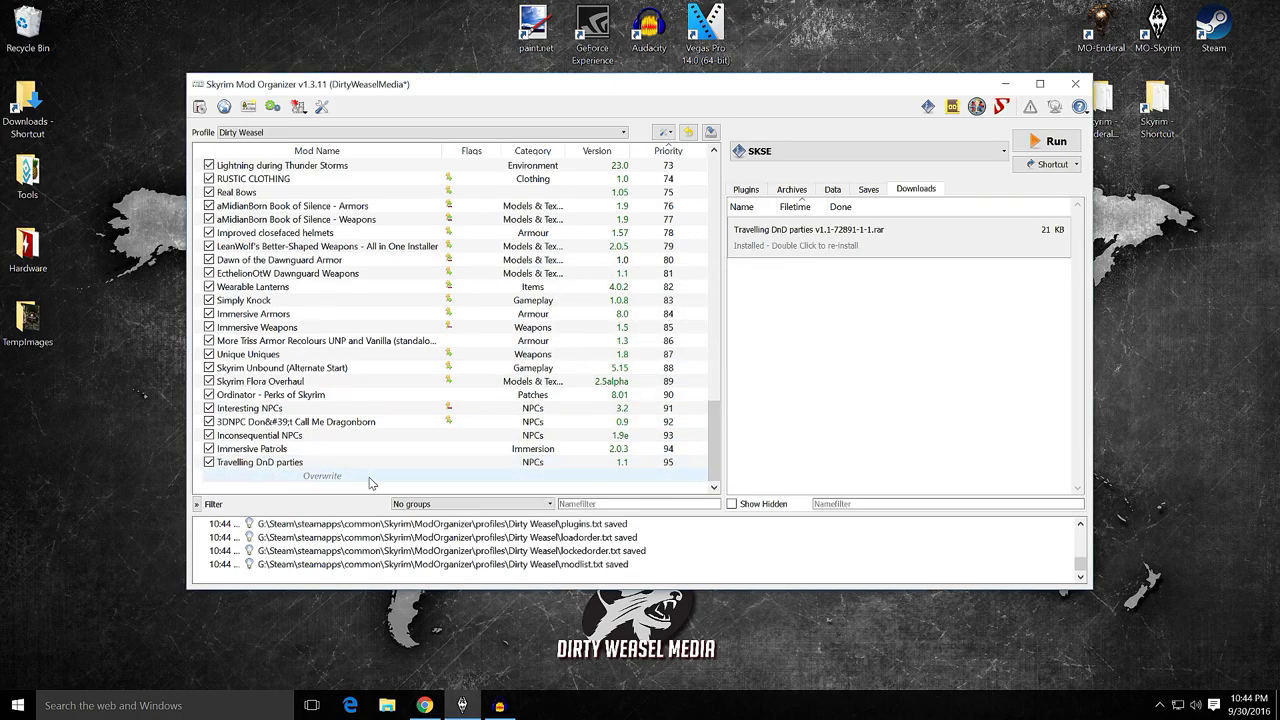
{"action": "left_click", "coordinate": [746, 189]}
Launch LOOT from the executables dropdown and auto-sort the plugin load order
{"action": "left_click", "coordinate": [870, 337]}
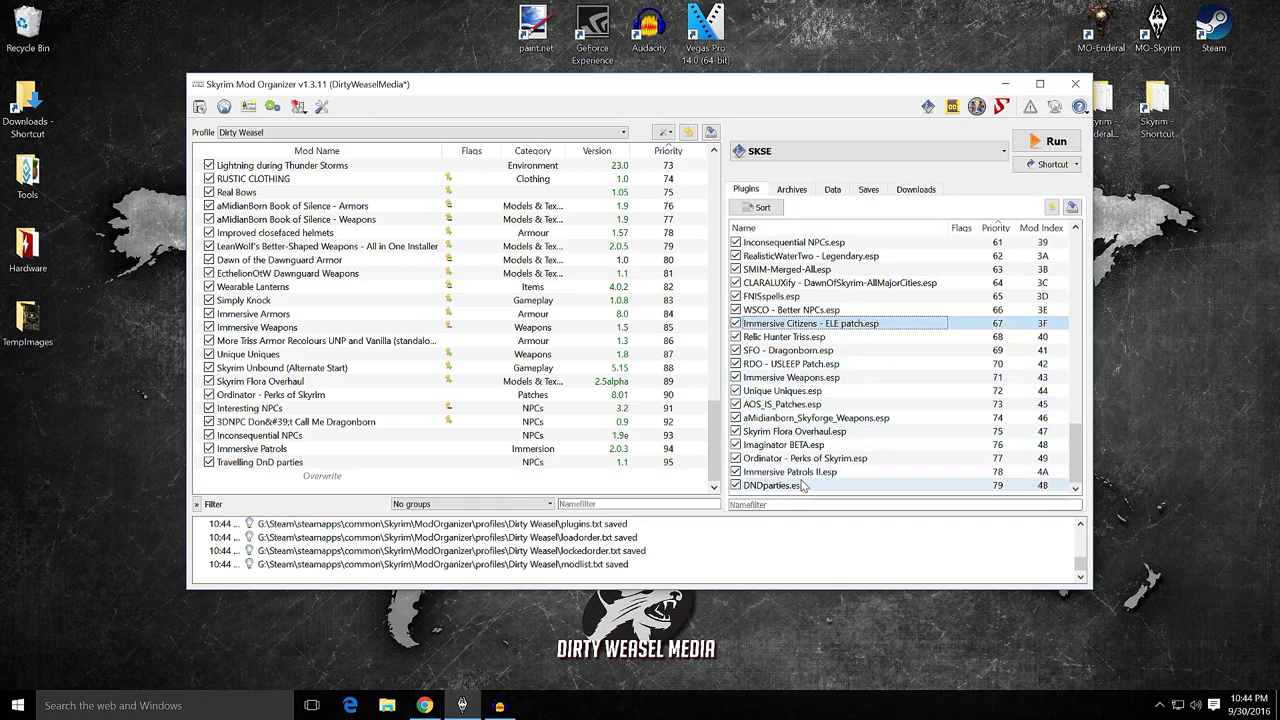
{"action": "mouse_move", "coordinate": [803, 486]}
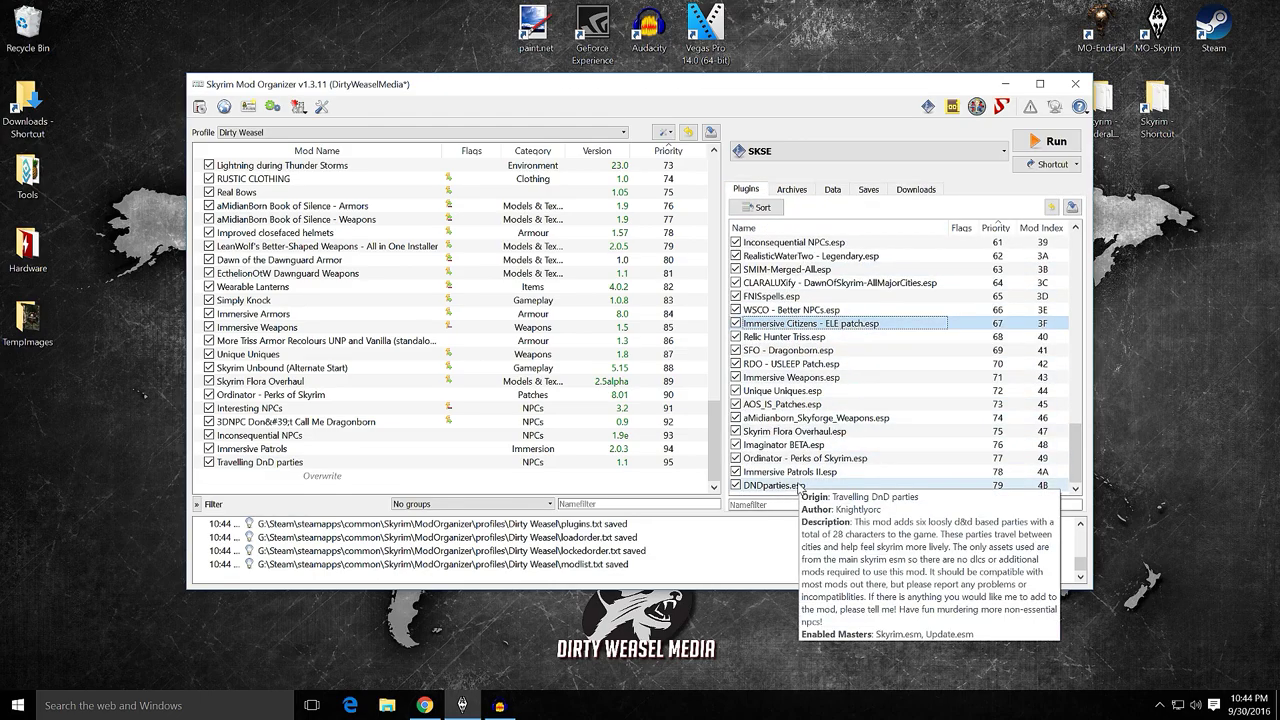
{"action": "left_click", "coordinate": [953, 106]}
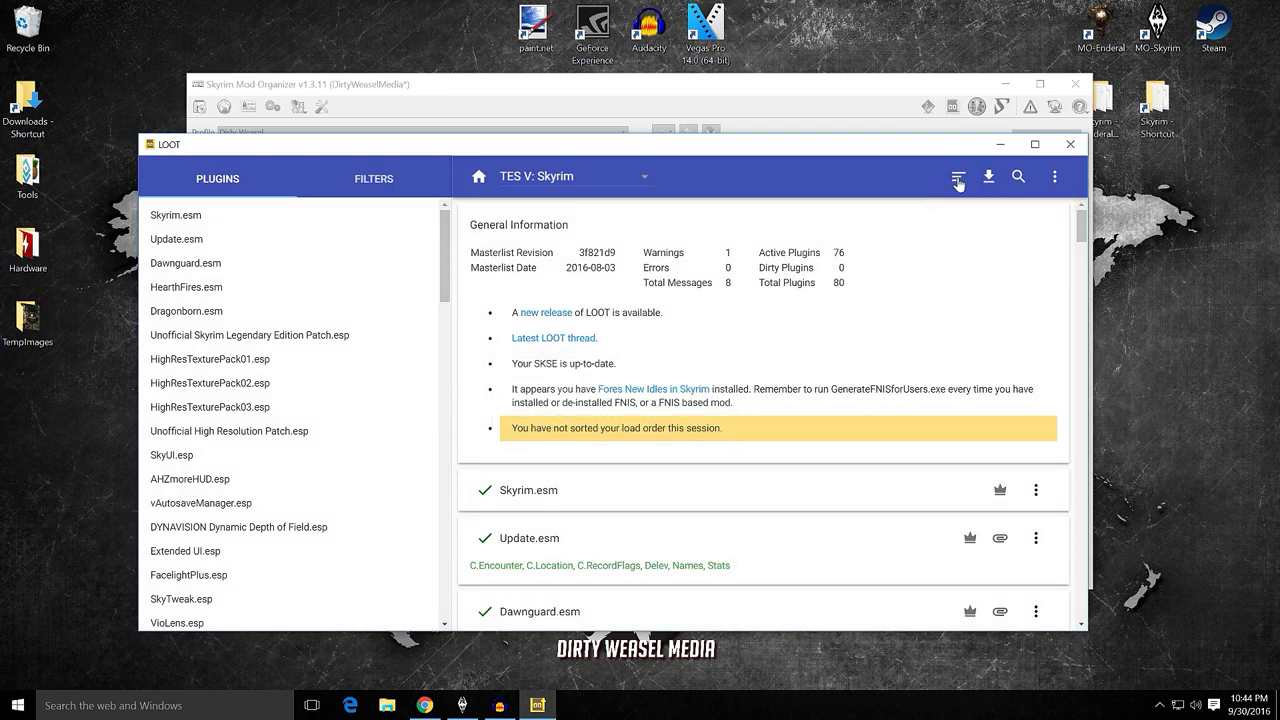
{"action": "left_click", "coordinate": [958, 180]}
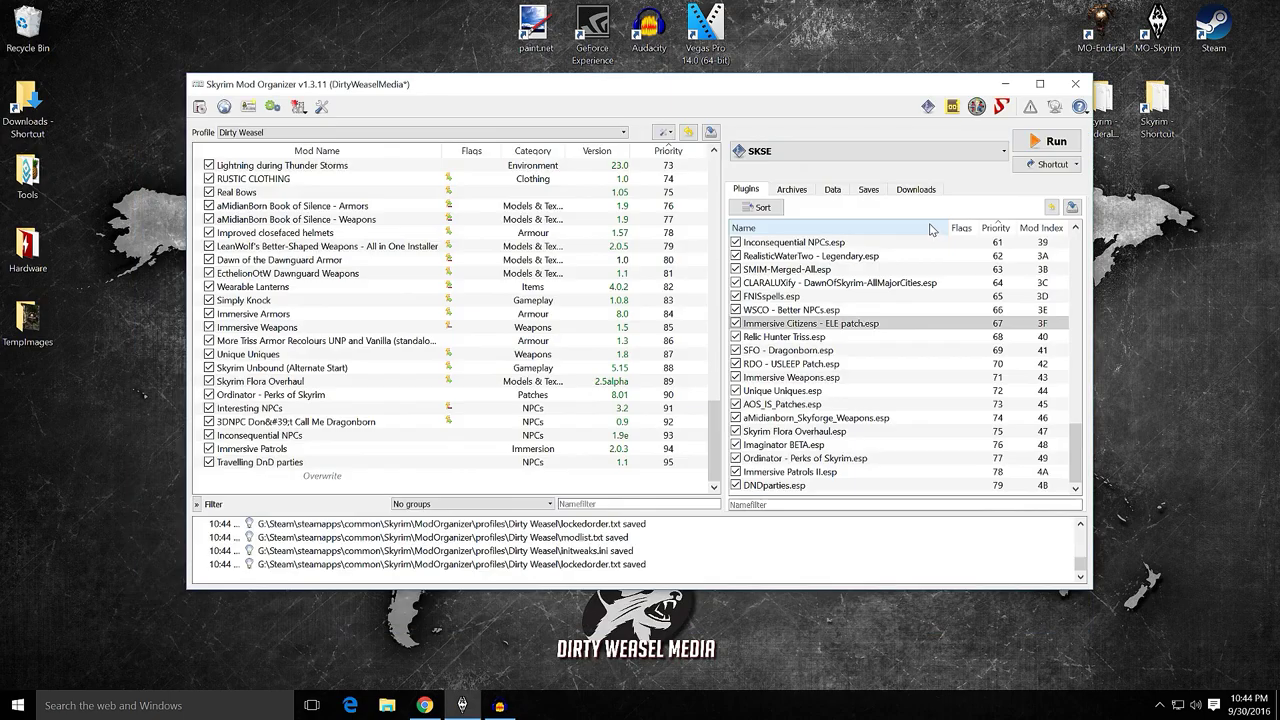
Review the sorted plugin list, with DNDparties.esp enabled at position 79
{"action": "mouse_move", "coordinate": [768, 487]}
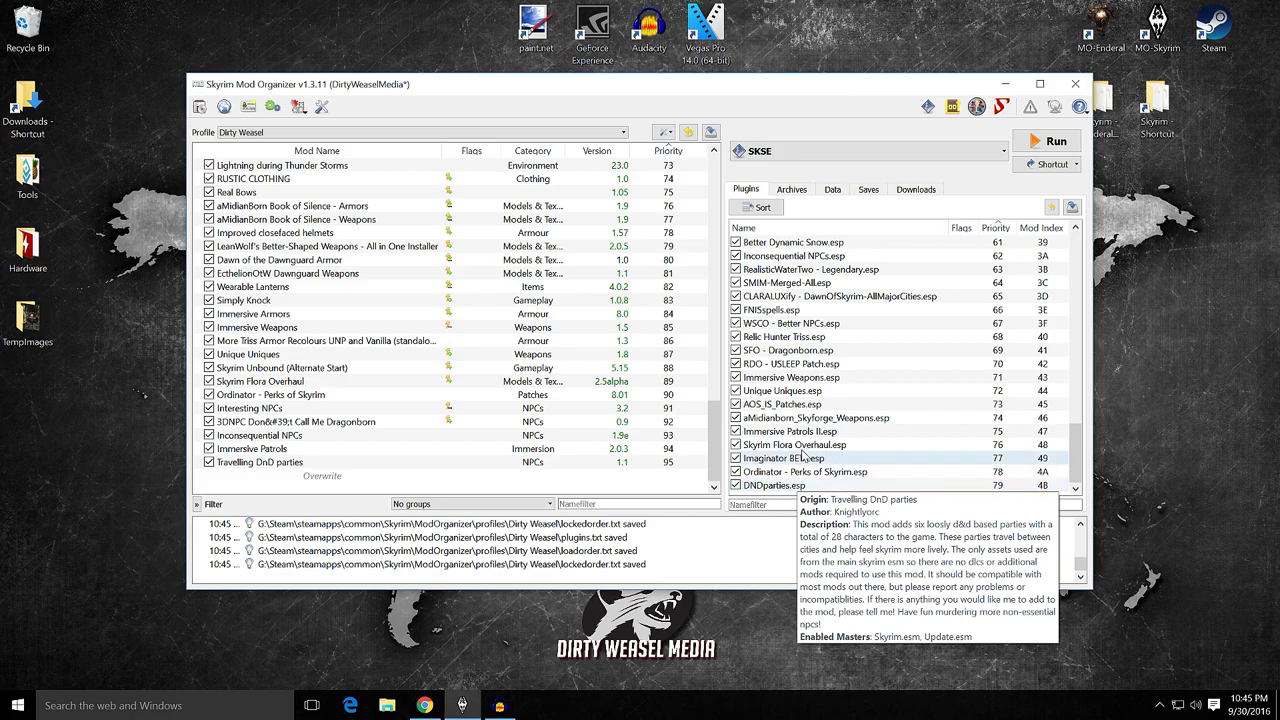
{"action": "mouse_move", "coordinate": [806, 439]}
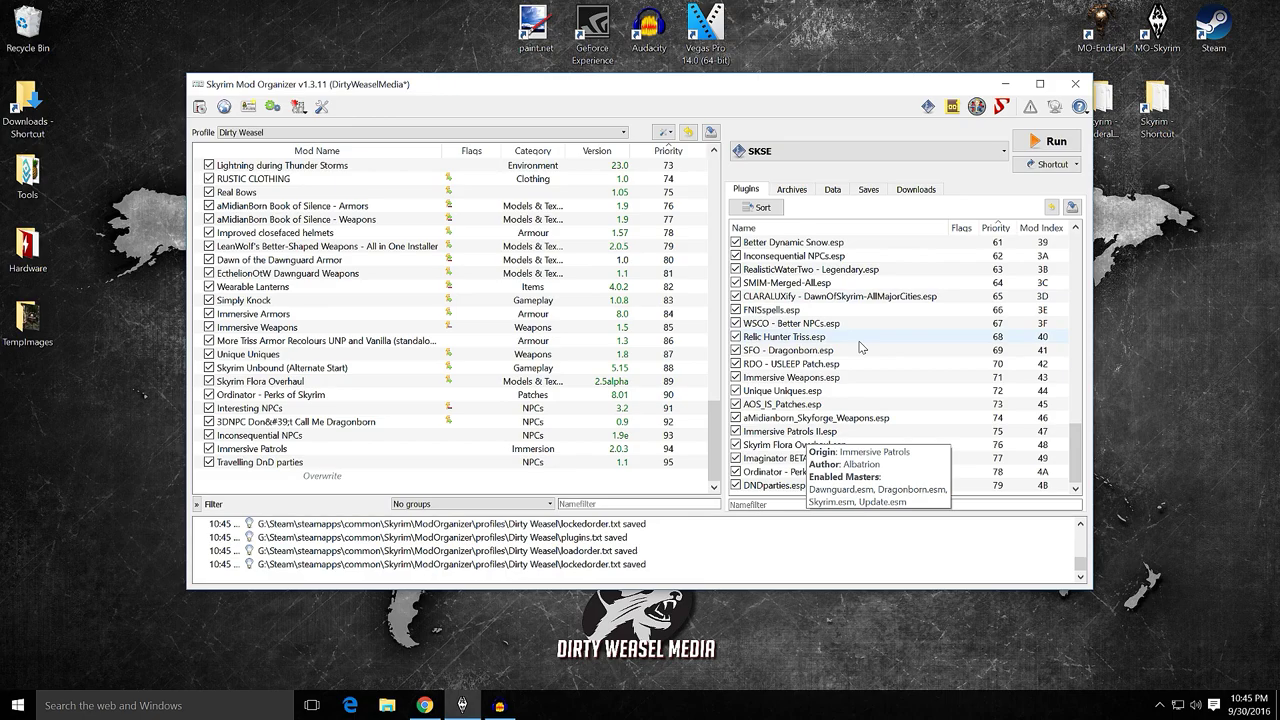
{"action": "scroll", "coordinate": [860, 343], "scroll_direction": "up", "scroll_amount": 3}
{"action": "scroll", "coordinate": [860, 345], "scroll_direction": "up", "scroll_amount": 3}
{"action": "scroll", "coordinate": [860, 345], "scroll_direction": "down", "scroll_amount": 3}
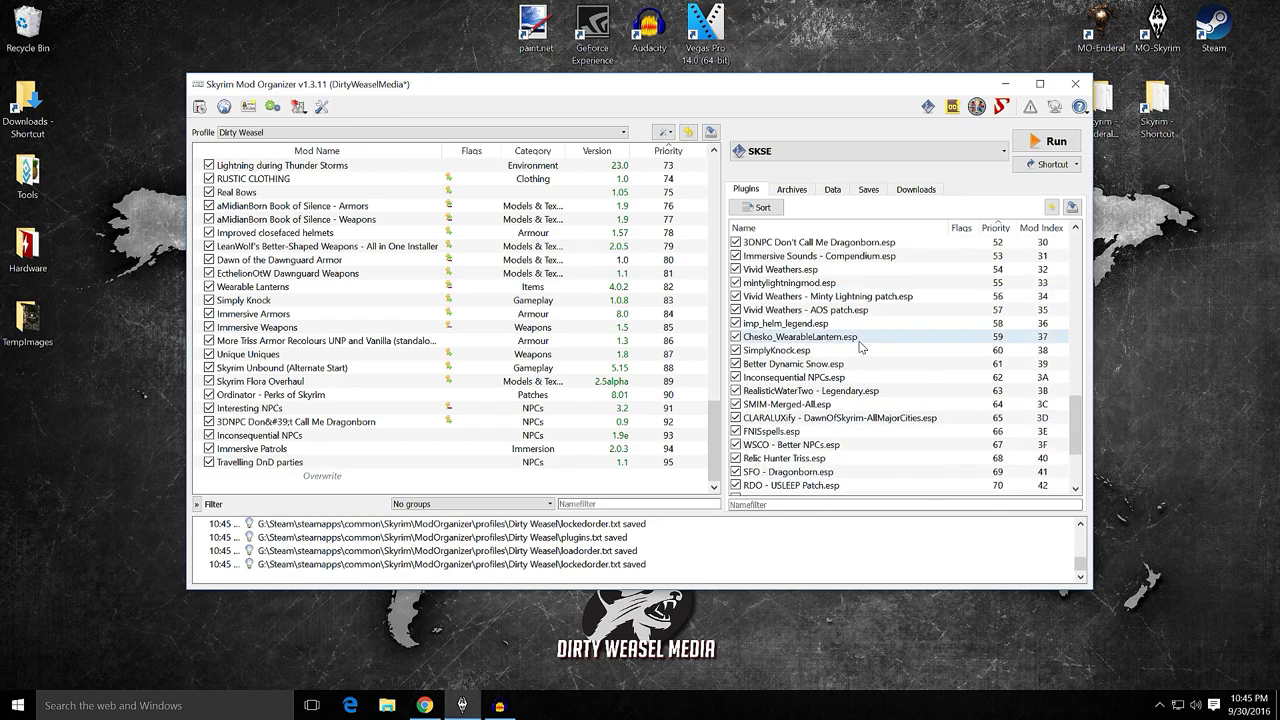
{"action": "scroll", "coordinate": [860, 345], "scroll_direction": "up", "scroll_amount": 1}
{"action": "scroll", "coordinate": [860, 345], "scroll_direction": "down", "scroll_amount": 4}
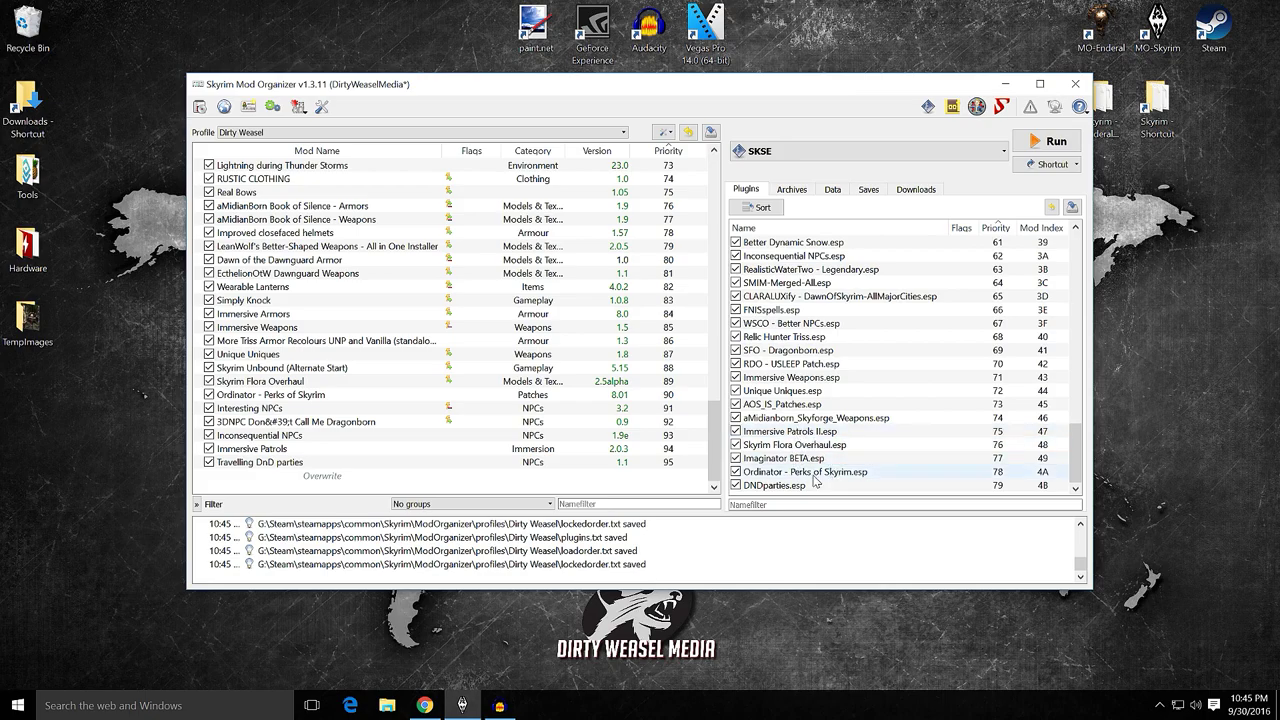
{"action": "scroll", "coordinate": [829, 330], "scroll_direction": "up", "scroll_amount": 3}
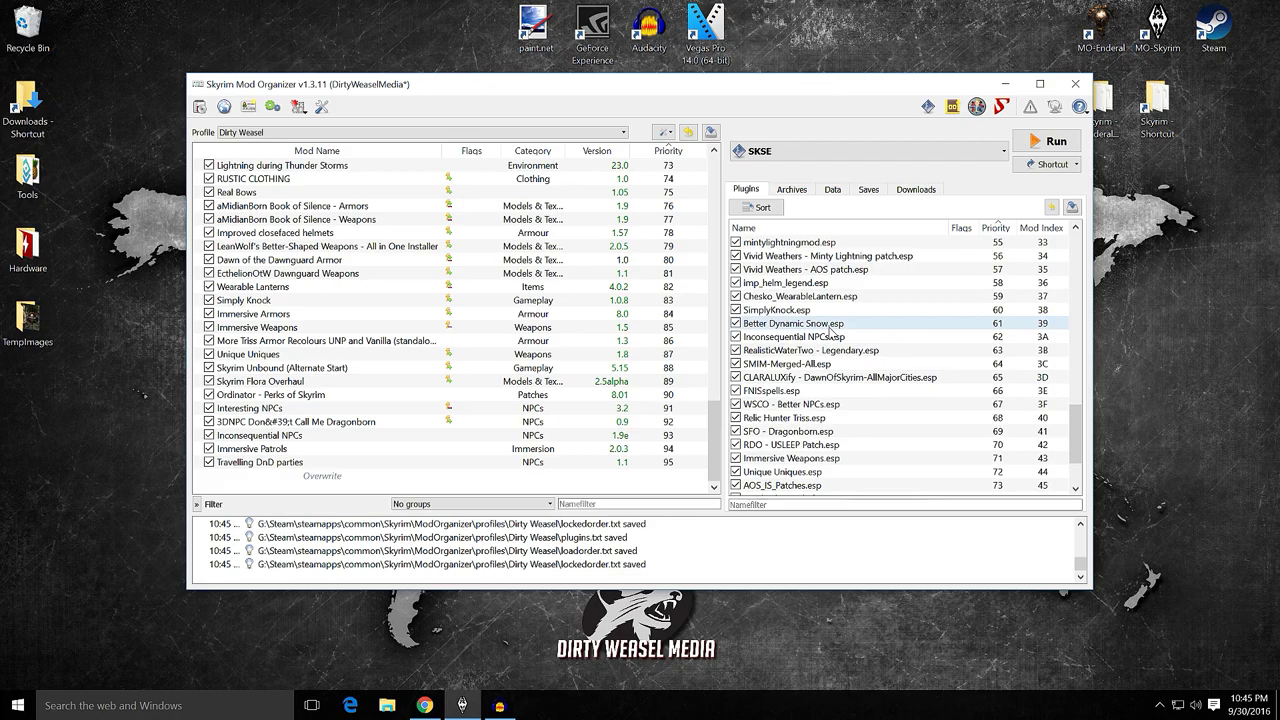
{"action": "scroll", "coordinate": [829, 330], "scroll_direction": "up", "scroll_amount": 1}
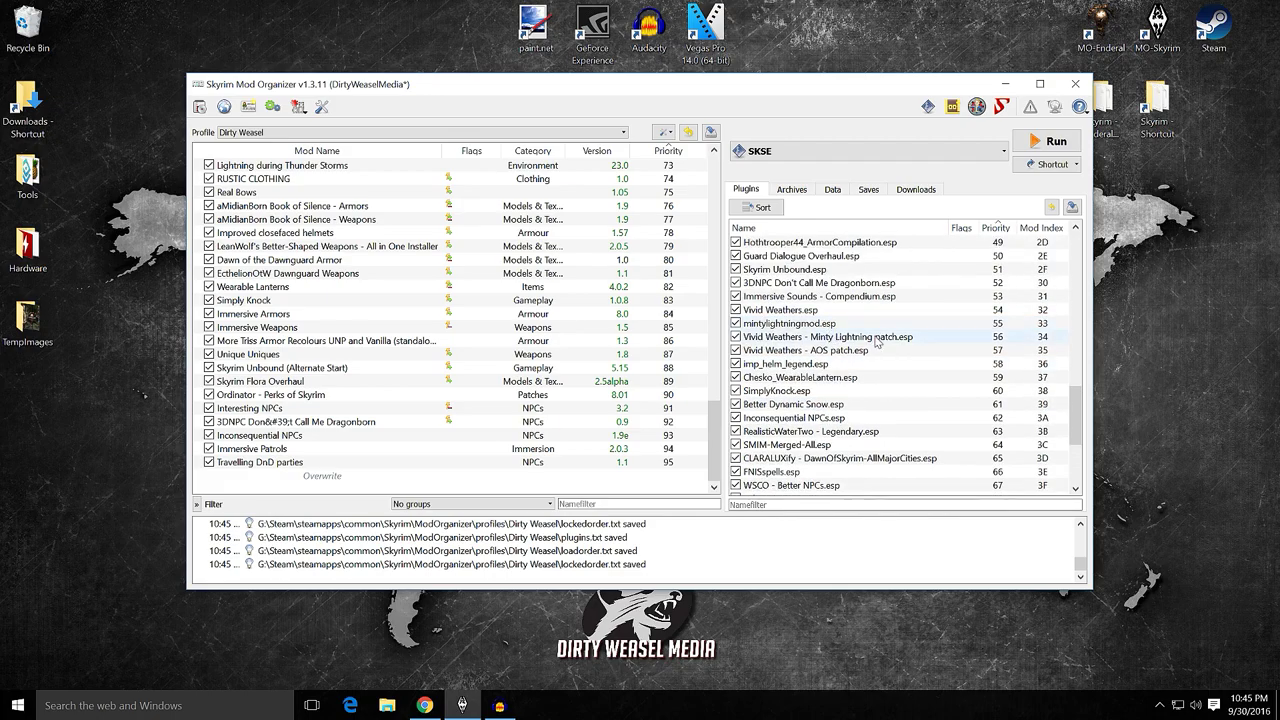
{"action": "scroll", "coordinate": [886, 362], "scroll_direction": "down", "scroll_amount": 2}
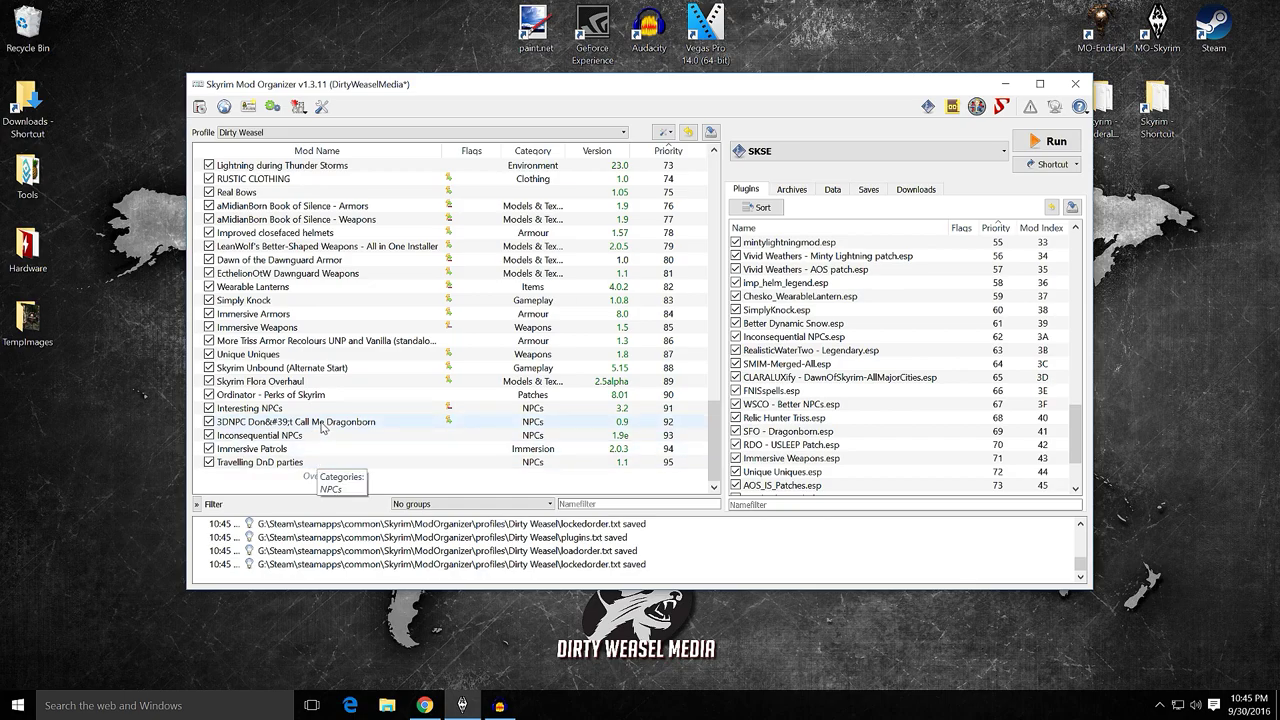
Select the 3DNPC mod and start dragging it up the left mod list
{"action": "scroll", "coordinate": [386, 424], "scroll_direction": "up", "scroll_amount": 2}
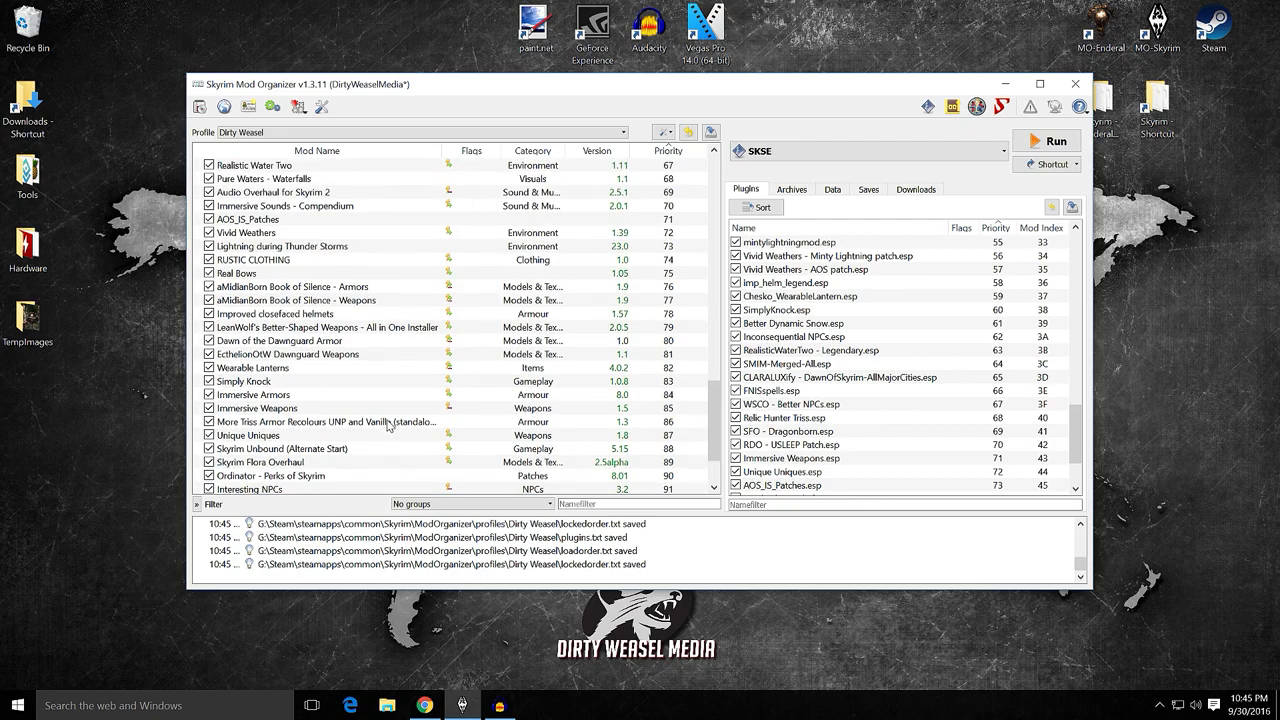
{"action": "scroll", "coordinate": [386, 424], "scroll_direction": "down", "scroll_amount": 2}
{"action": "left_click", "coordinate": [389, 424]}
{"action": "scroll", "coordinate": [389, 424], "scroll_direction": "up", "scroll_amount": 1}
{"action": "left_click_drag", "start_coordinate": [389, 462], "coordinate": [338, 288]}
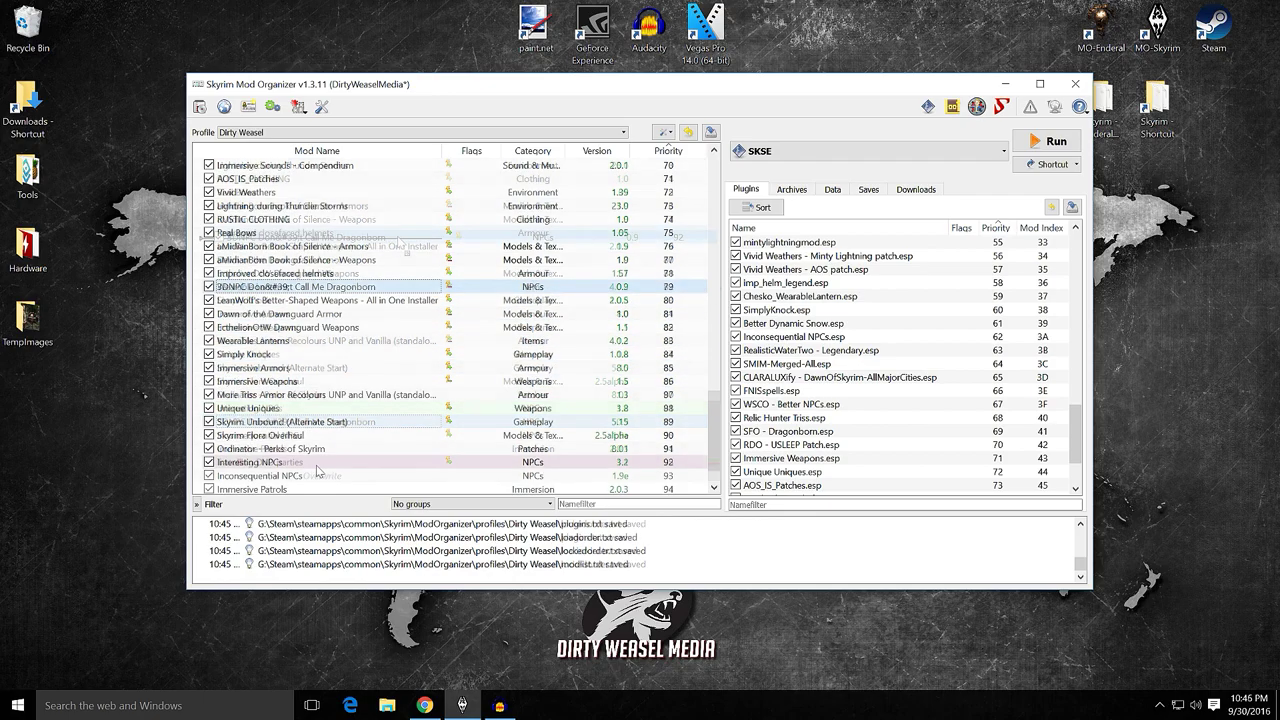
{"action": "left_click_drag", "start_coordinate": [338, 462], "coordinate": [338, 288]}
{"action": "scroll", "coordinate": [338, 288], "scroll_direction": "up", "scroll_amount": 3}
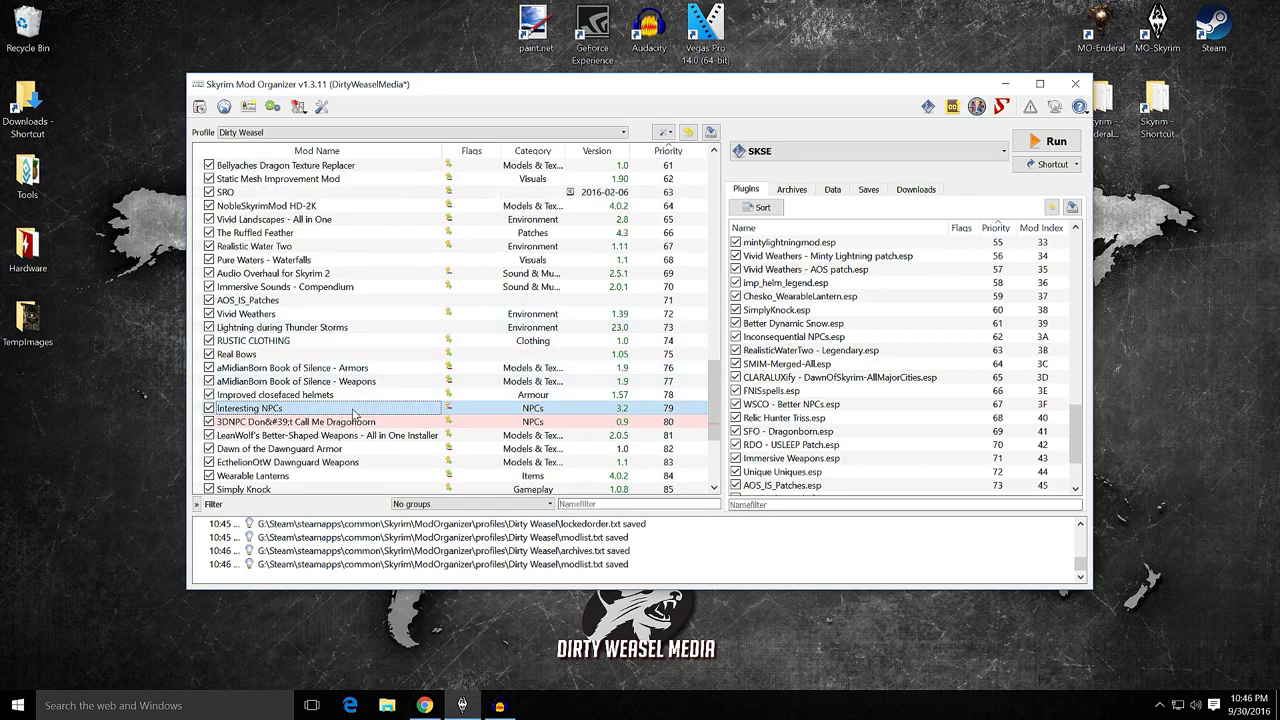
{"action": "left_click_drag", "start_coordinate": [353, 413], "coordinate": [353, 273]}
{"action": "scroll", "coordinate": [353, 273], "scroll_direction": "up", "scroll_amount": 3}
{"action": "left_click_drag", "start_coordinate": [355, 461], "coordinate": [360, 340]}
{"action": "scroll", "coordinate": [366, 360], "scroll_direction": "down", "scroll_amount": 1}
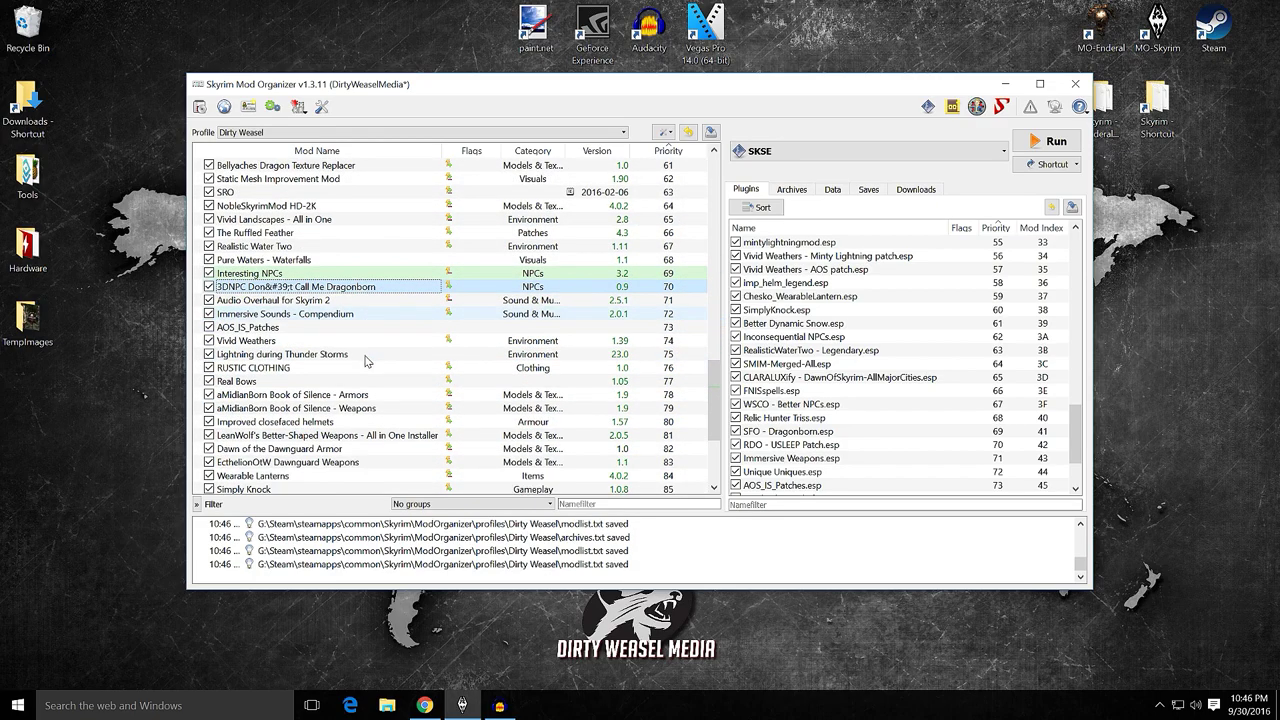
{"action": "scroll", "coordinate": [366, 360], "scroll_direction": "down", "scroll_amount": 3}
{"action": "scroll", "coordinate": [366, 360], "scroll_direction": "up", "scroll_amount": 13}
{"action": "scroll", "coordinate": [855, 345], "scroll_direction": "up", "scroll_amount": 2}
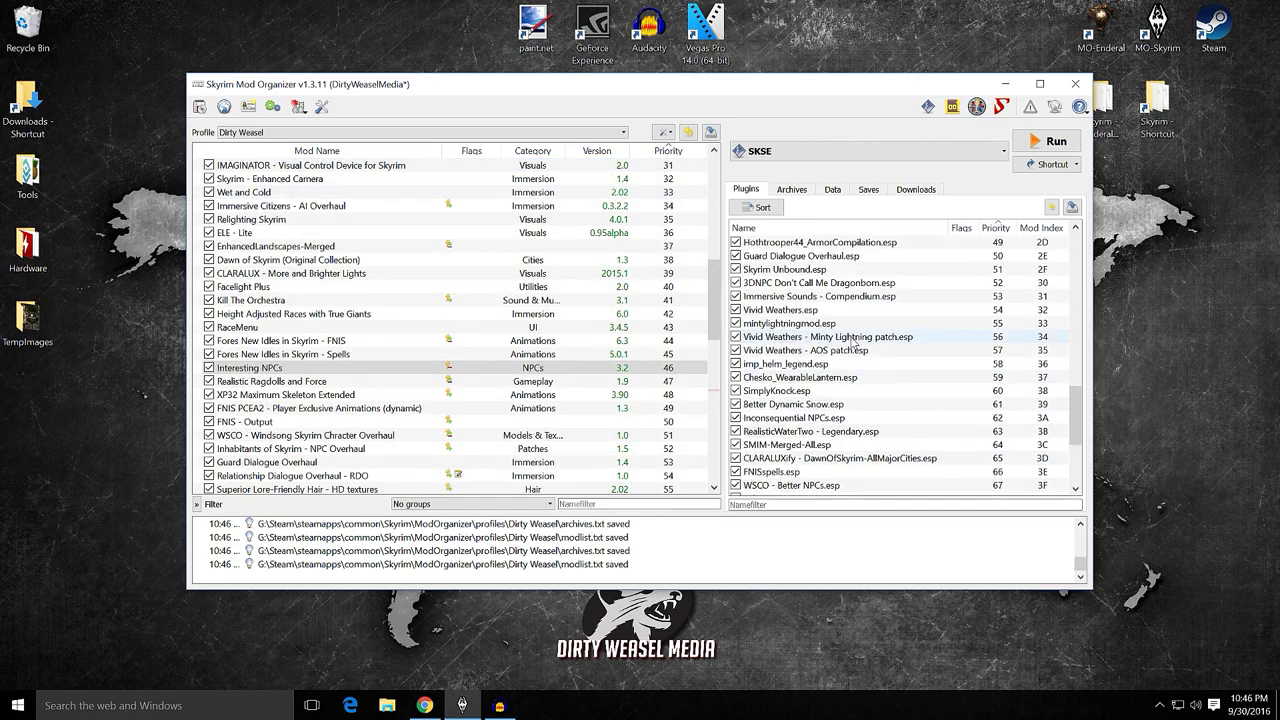
Drag Interesting NPCs (3DNPC) further up to a higher mod priority
{"action": "left_click_drag", "start_coordinate": [352, 368], "coordinate": [366, 205]}
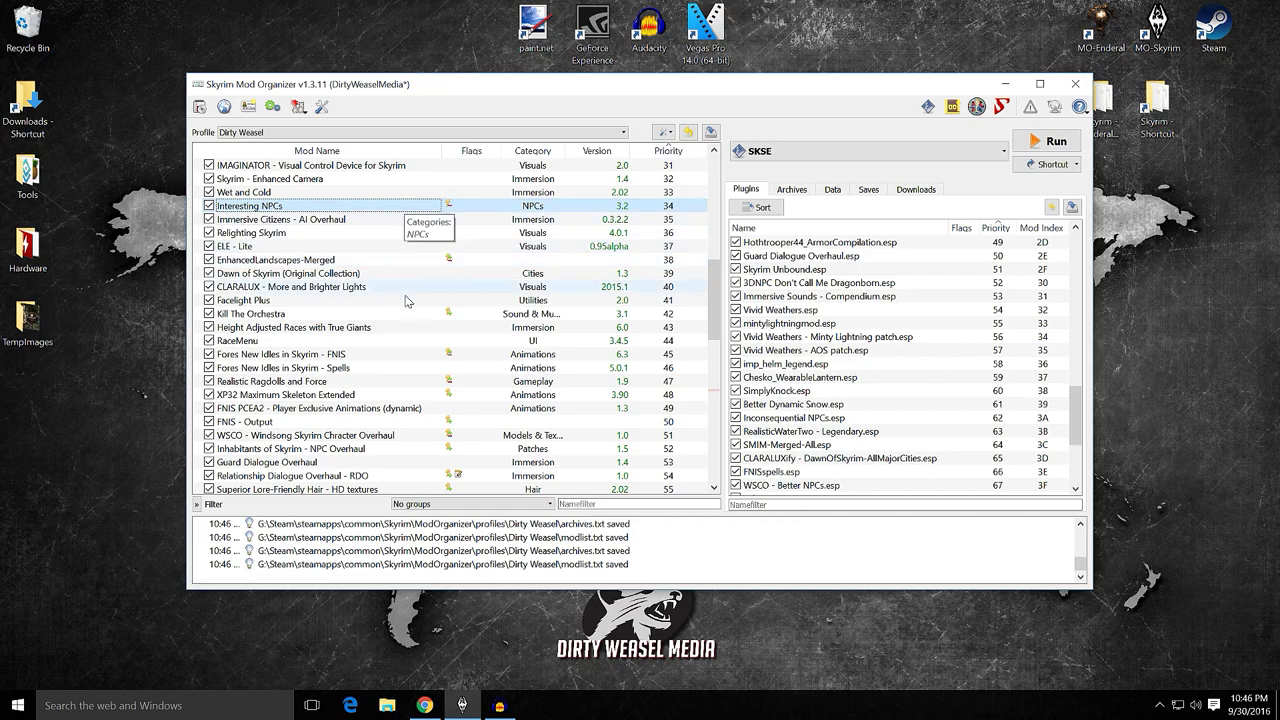
{"action": "scroll", "coordinate": [407, 300], "scroll_direction": "down", "scroll_amount": 8}
{"action": "left_click_drag", "start_coordinate": [398, 368], "coordinate": [398, 203]}
{"action": "scroll", "coordinate": [395, 204], "scroll_direction": "up", "scroll_amount": 8}
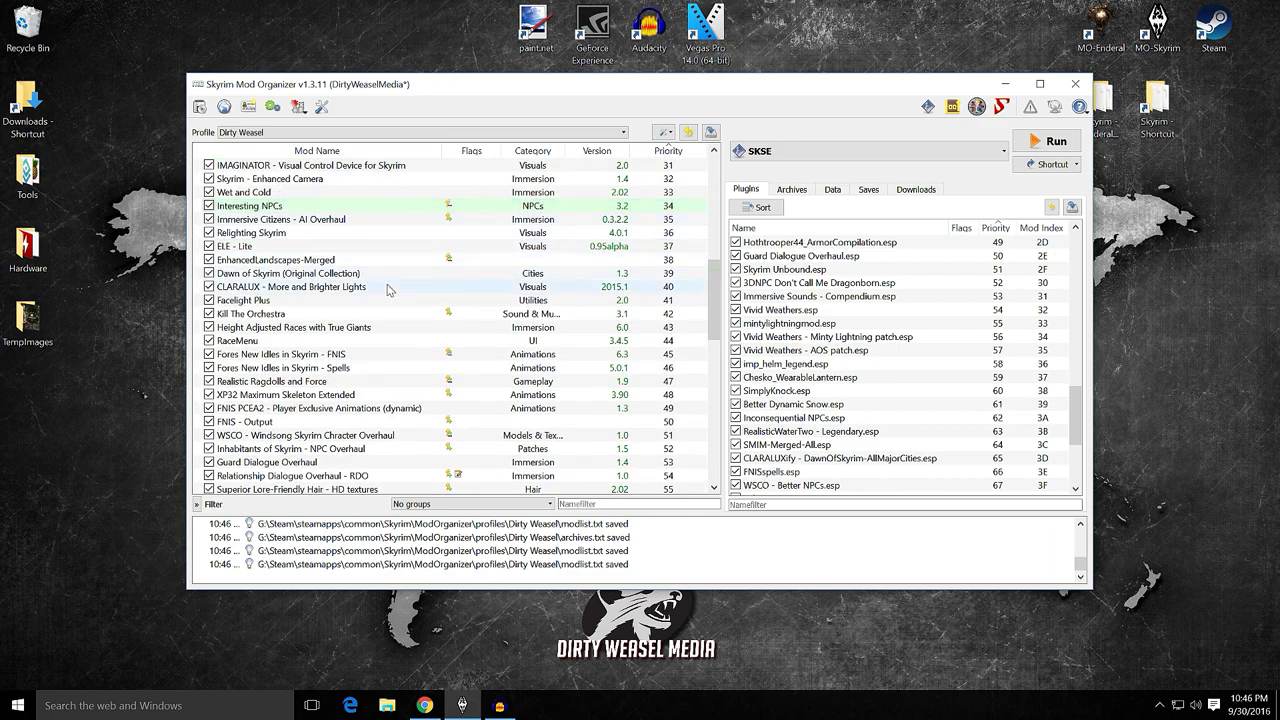
{"action": "scroll", "coordinate": [388, 290], "scroll_direction": "down", "scroll_amount": 2}
{"action": "left_click_drag", "start_coordinate": [390, 436], "coordinate": [390, 199]}
{"action": "scroll", "coordinate": [388, 320], "scroll_direction": "up", "scroll_amount": 3}
{"action": "left_click_drag", "start_coordinate": [388, 328], "coordinate": [392, 260]}
{"action": "scroll", "coordinate": [420, 290], "scroll_direction": "down", "scroll_amount": 15}
{"action": "scroll", "coordinate": [860, 350], "scroll_direction": "down", "scroll_amount": 4}
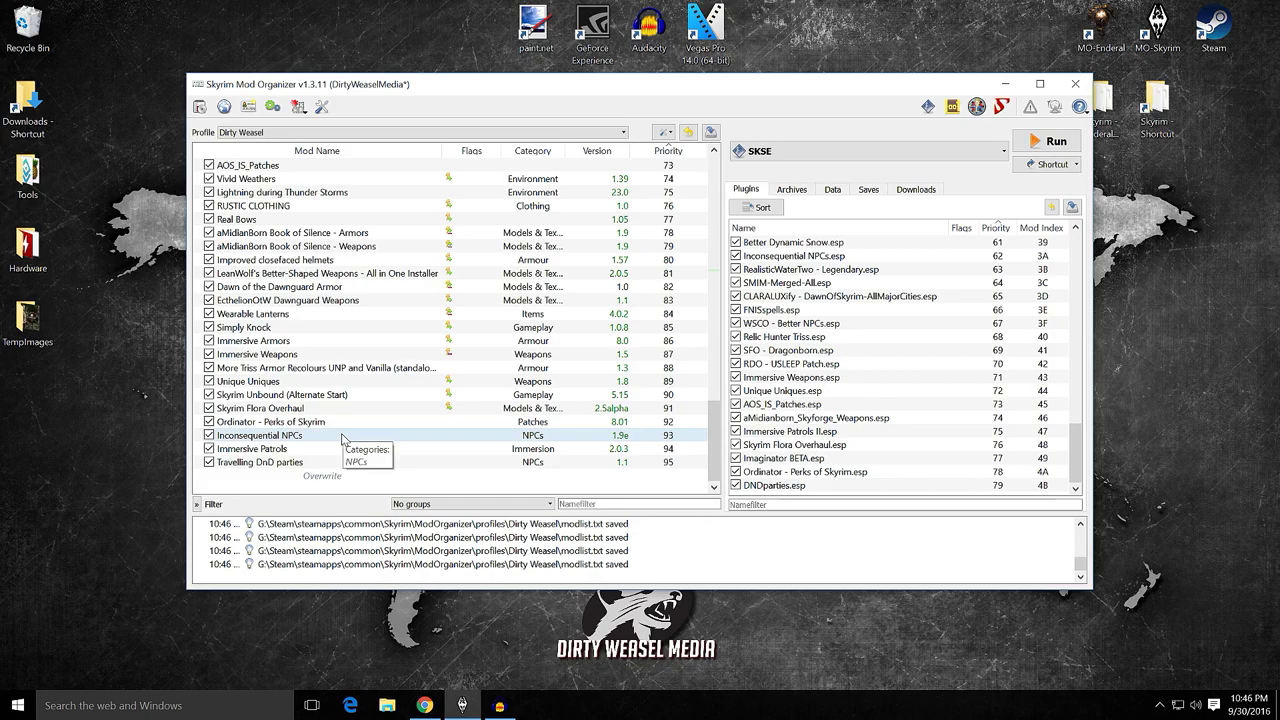
Place Inconsequential NPCs below Immersive Weapons, then Immersive Patrols and Travelling DnD parties beneath it
{"action": "left_click_drag", "start_coordinate": [341, 440], "coordinate": [347, 364]}
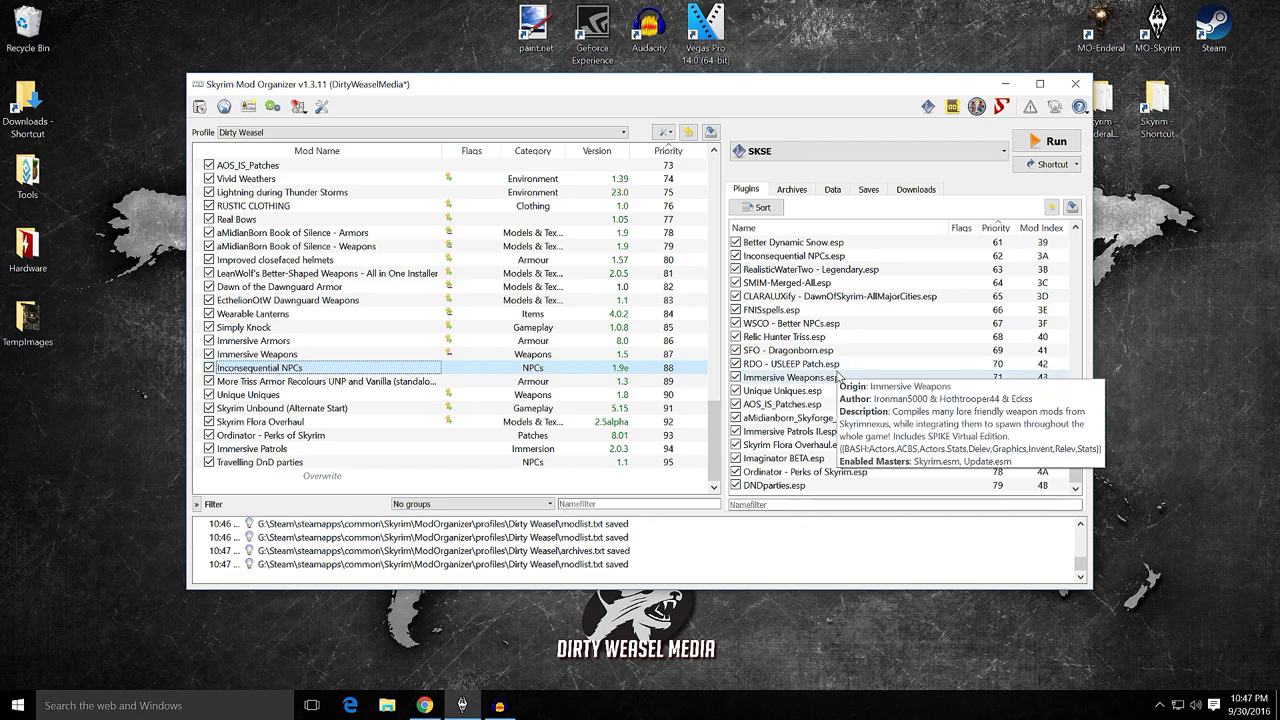
{"action": "left_click", "coordinate": [840, 378]}
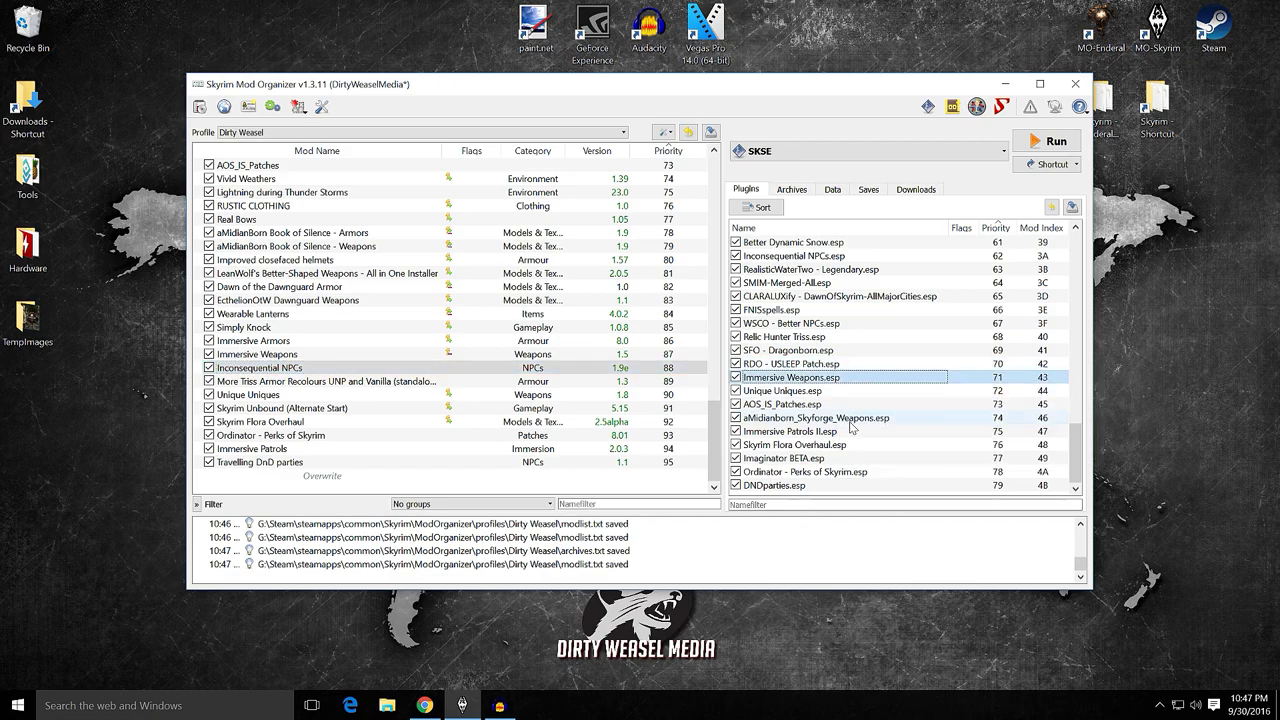
{"action": "left_click", "coordinate": [252, 448]}
{"action": "left_click", "coordinate": [260, 462], "text": "shift"}
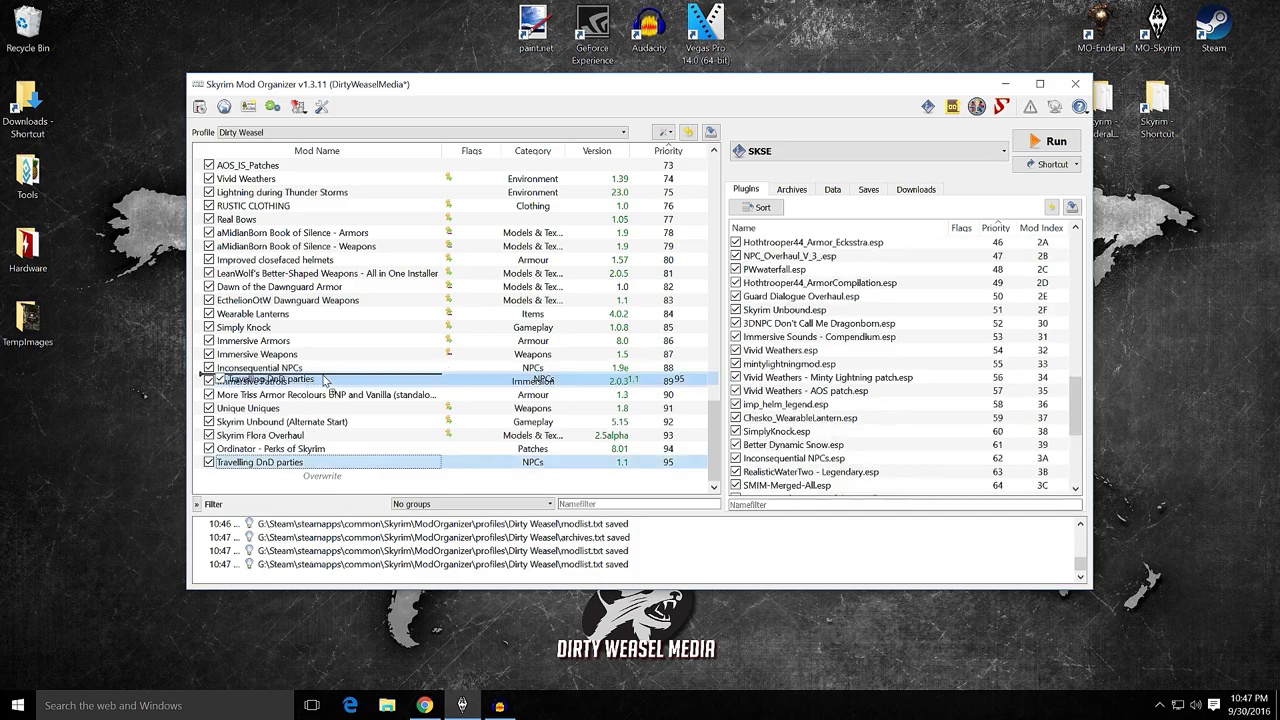
{"action": "left_click_drag", "start_coordinate": [260, 462], "coordinate": [420, 388]}
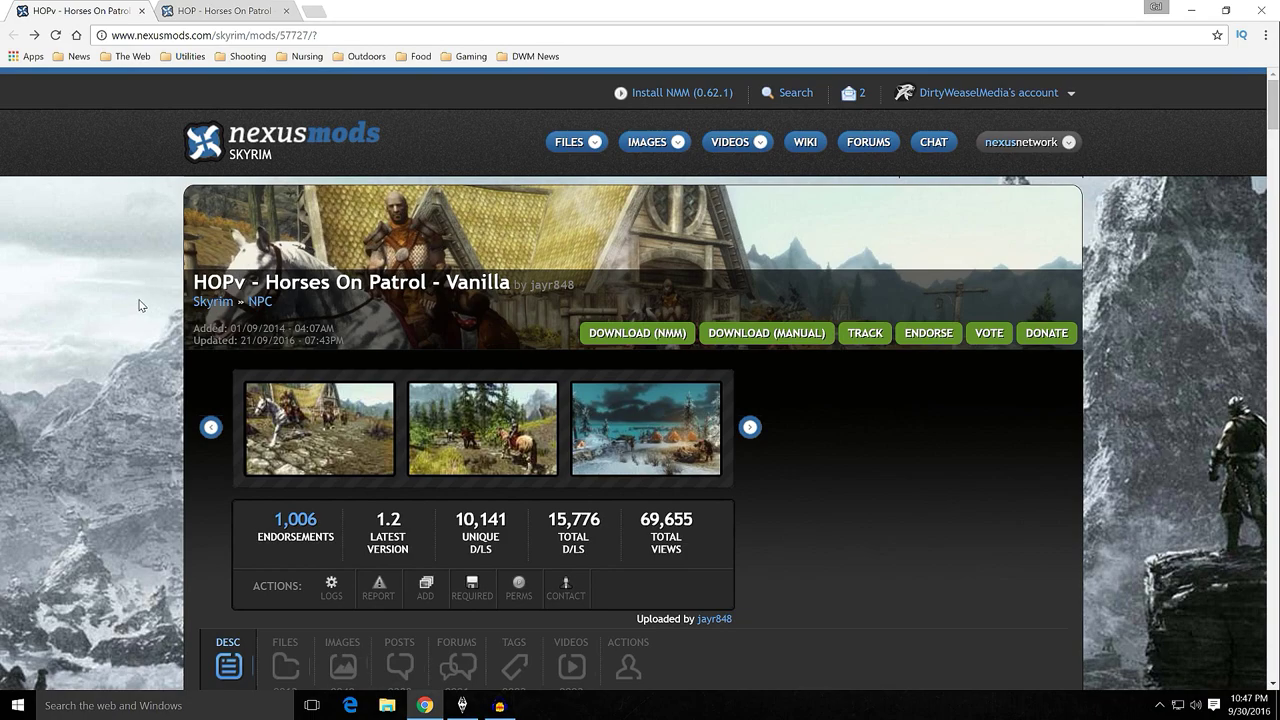
{"action": "scroll", "coordinate": [140, 305], "scroll_direction": "down", "scroll_amount": 1}
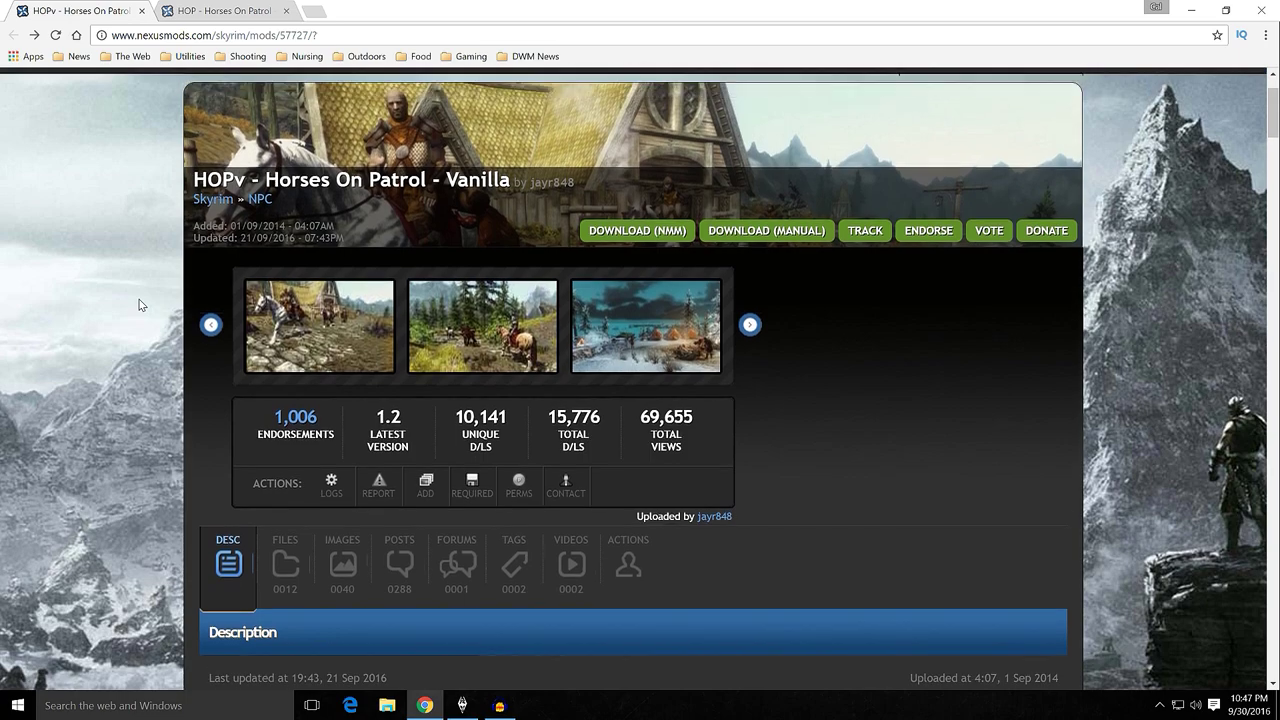
{"action": "scroll", "coordinate": [140, 305], "scroll_direction": "up", "scroll_amount": 1}
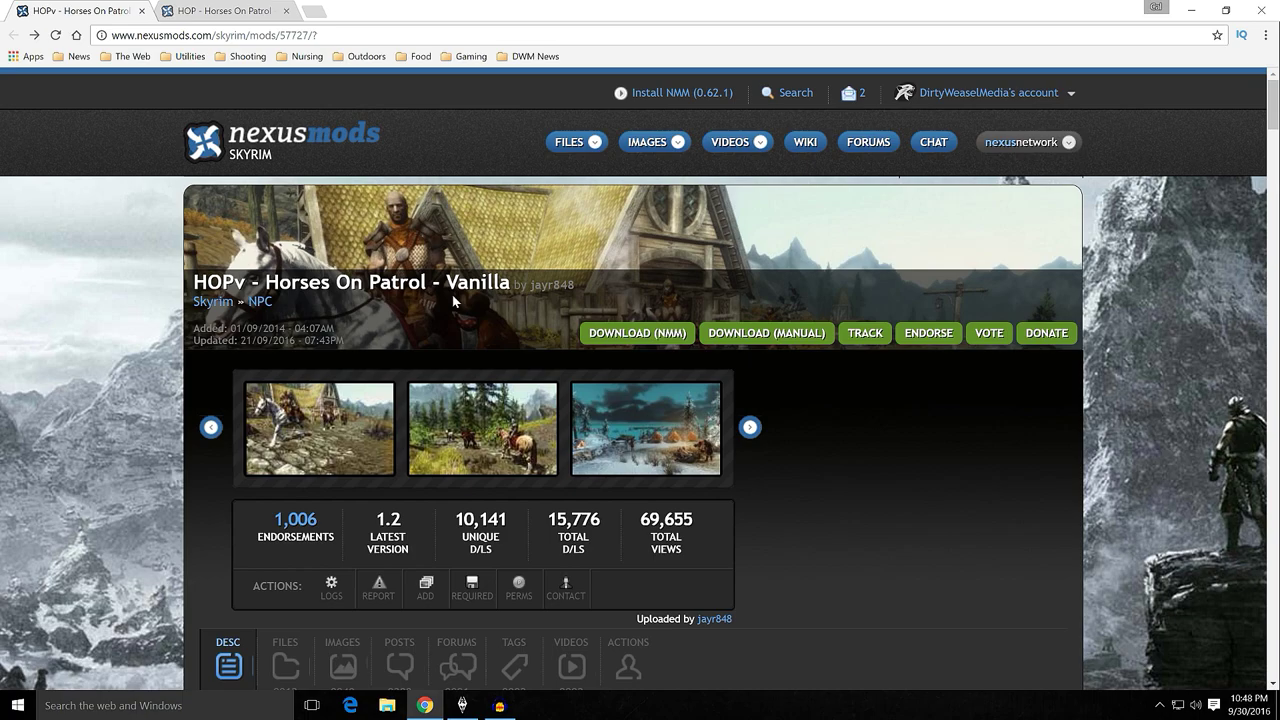
View each HOPv gallery screenshot full size, ending with the patrol riders screenshot enlarged
{"action": "left_click", "coordinate": [341, 402]}
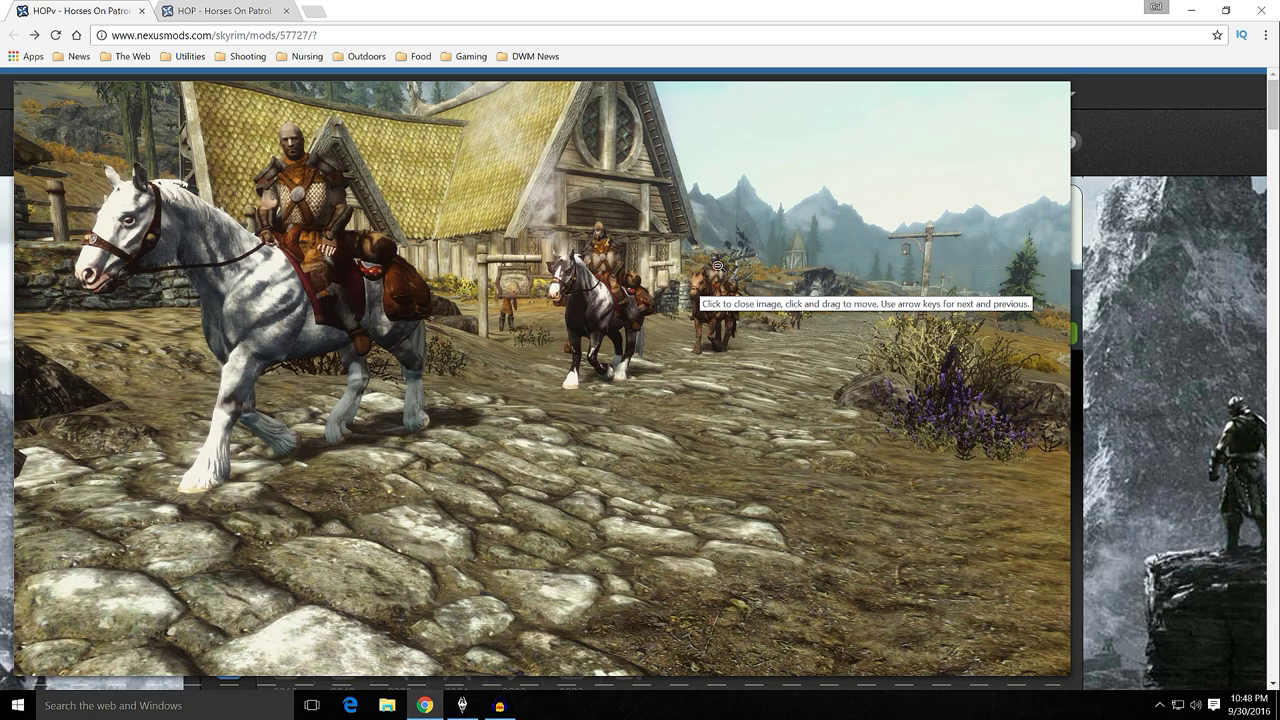
{"action": "left_click", "coordinate": [507, 320]}
{"action": "left_click", "coordinate": [507, 320]}
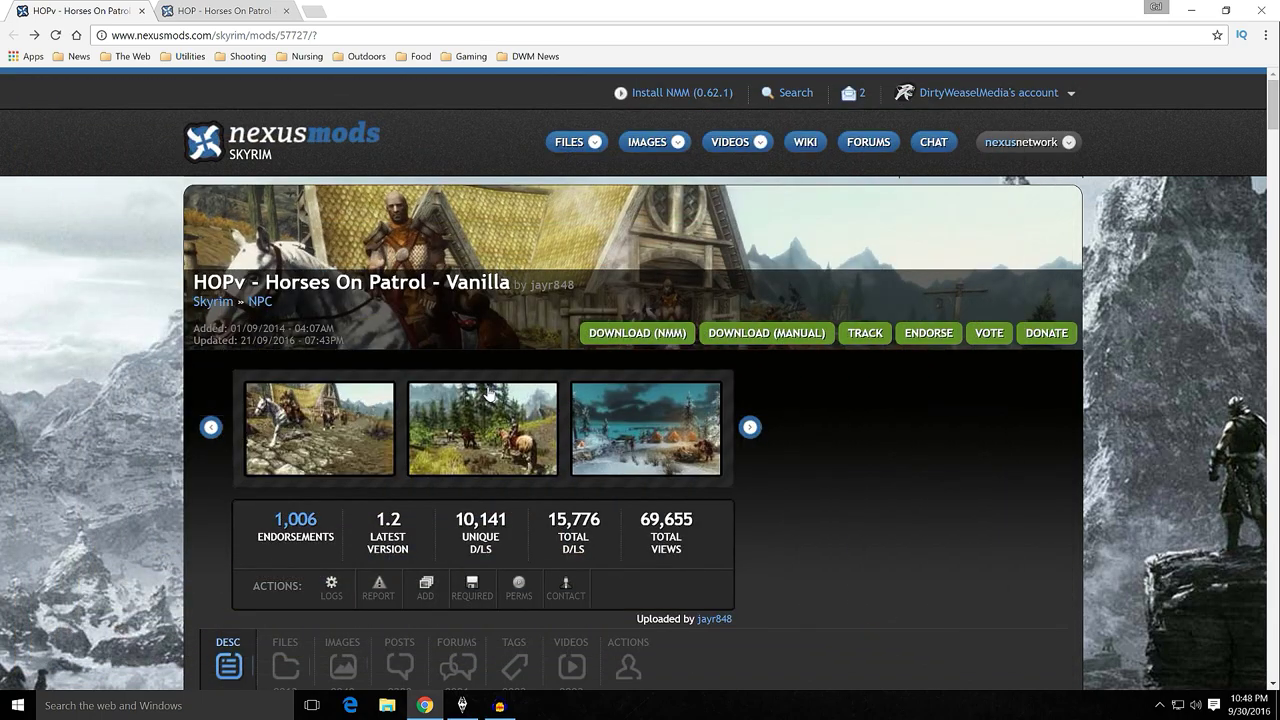
{"action": "left_click", "coordinate": [487, 418]}
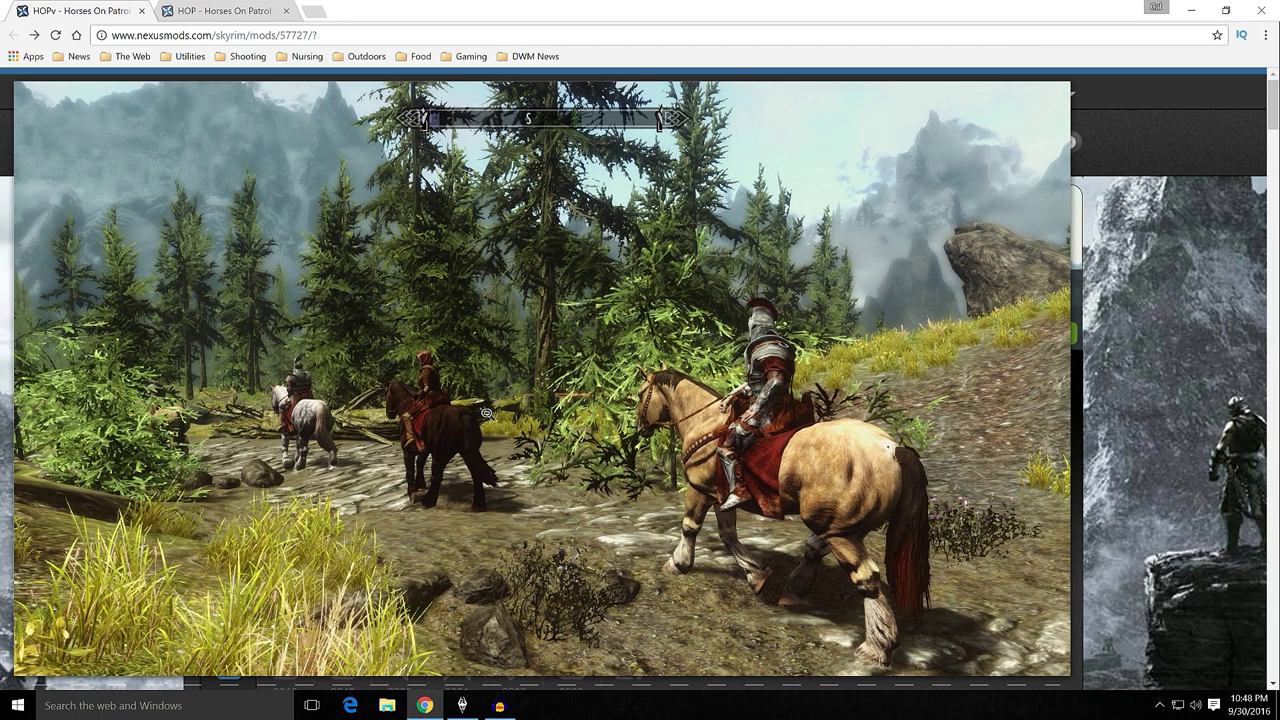
{"action": "left_click", "coordinate": [274, 392]}
{"action": "left_click", "coordinate": [275, 388]}
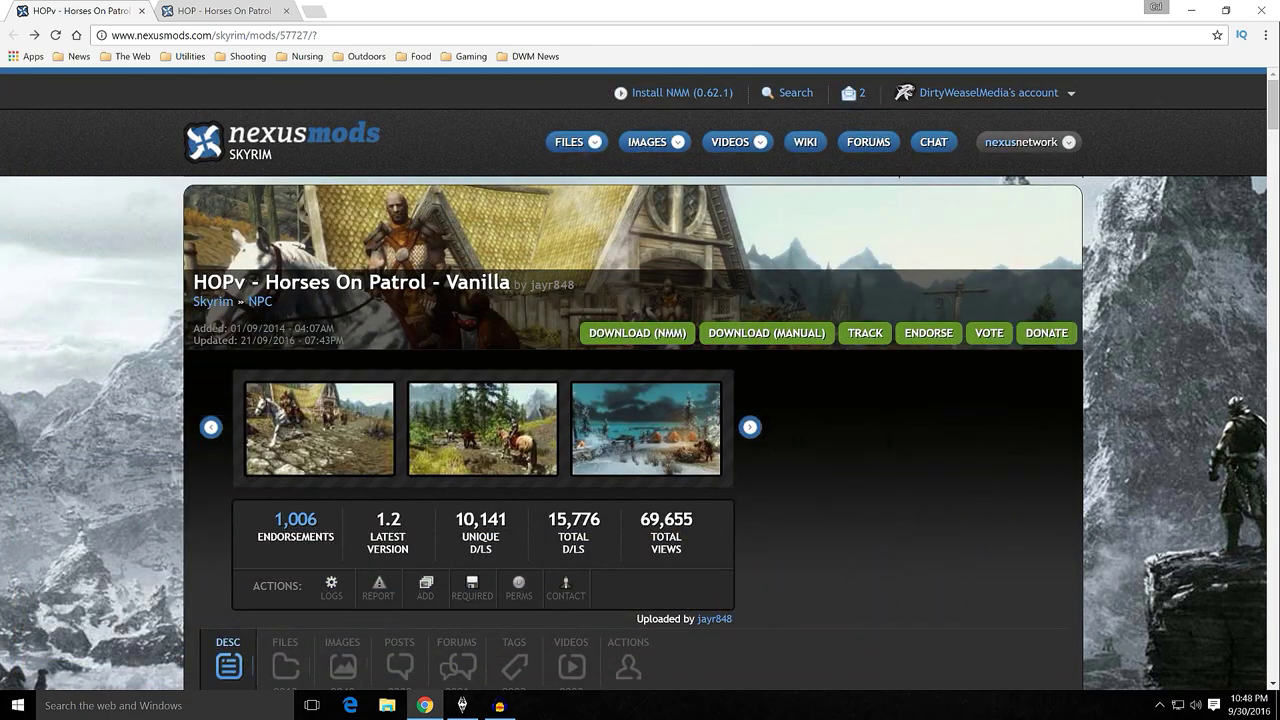
{"action": "left_click", "coordinate": [273, 444]}
{"action": "left_click", "coordinate": [285, 428]}
{"action": "left_click", "coordinate": [445, 410]}
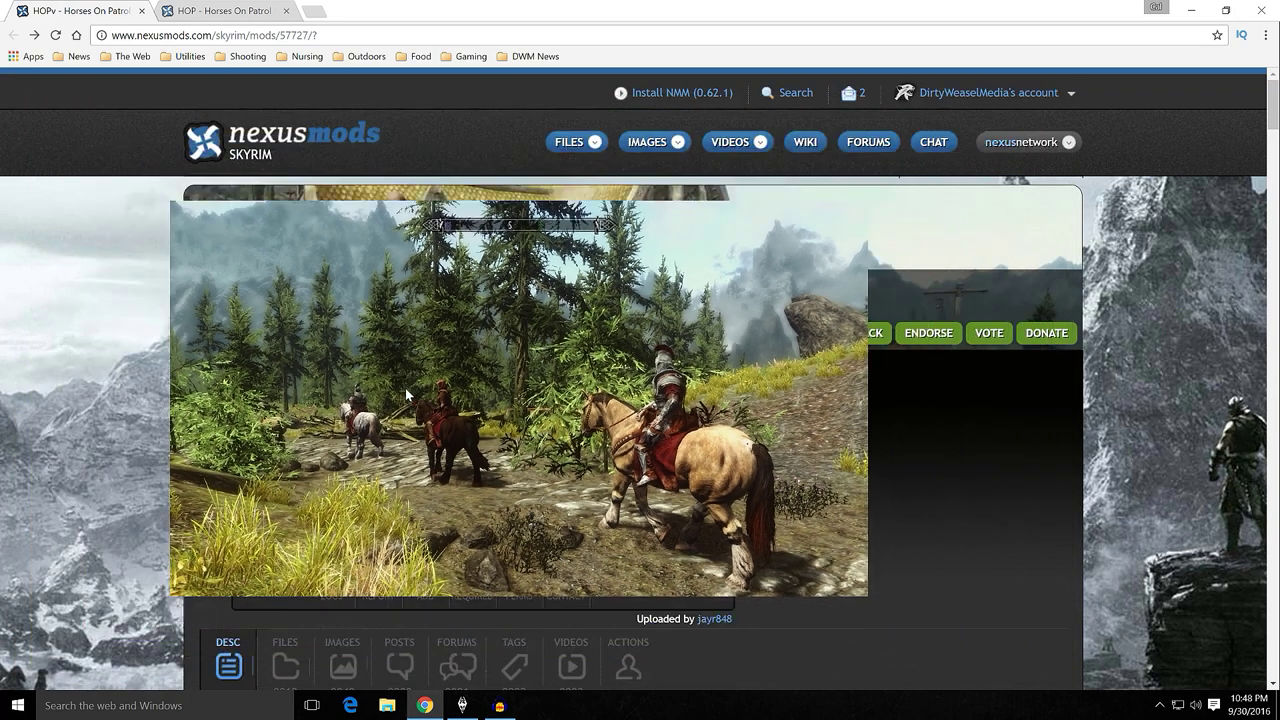
Close the enlarged snowy camp screenshot to return to the HOPv mod page
{"action": "left_click", "coordinate": [600, 406]}
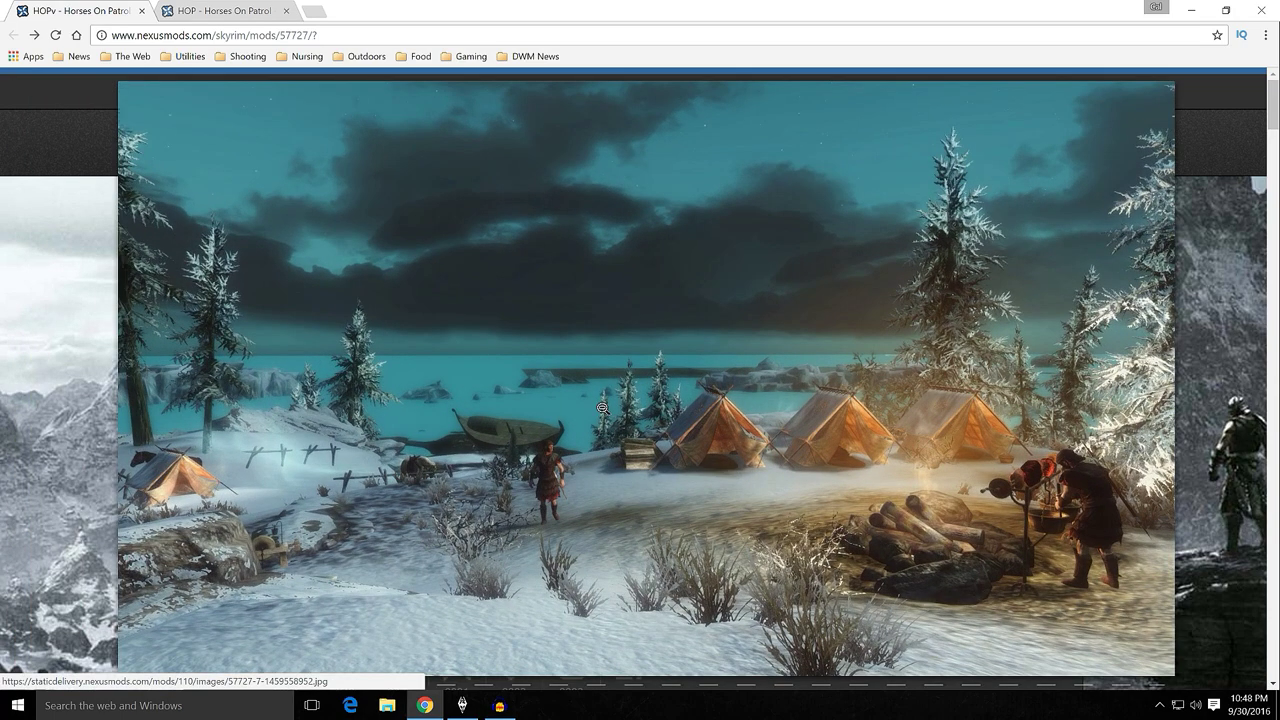
{"action": "left_click", "coordinate": [542, 410]}
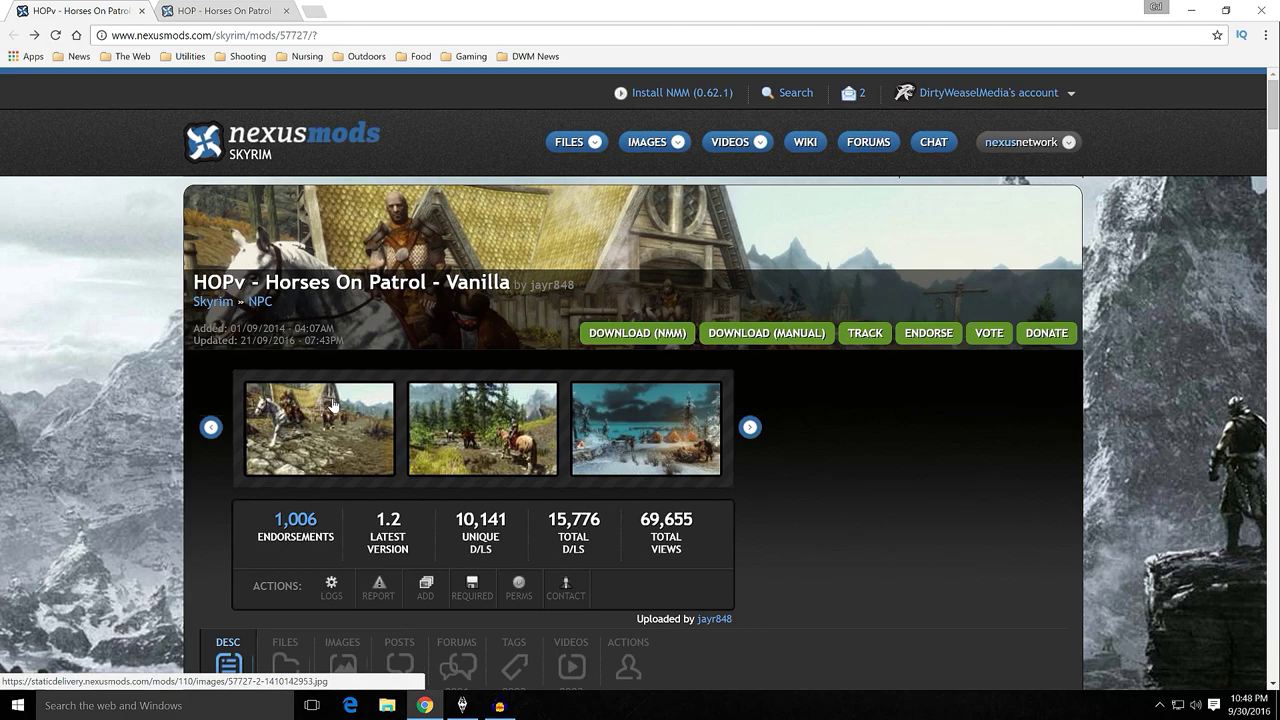
{"action": "scroll", "coordinate": [141, 395], "scroll_direction": "down", "scroll_amount": 4}
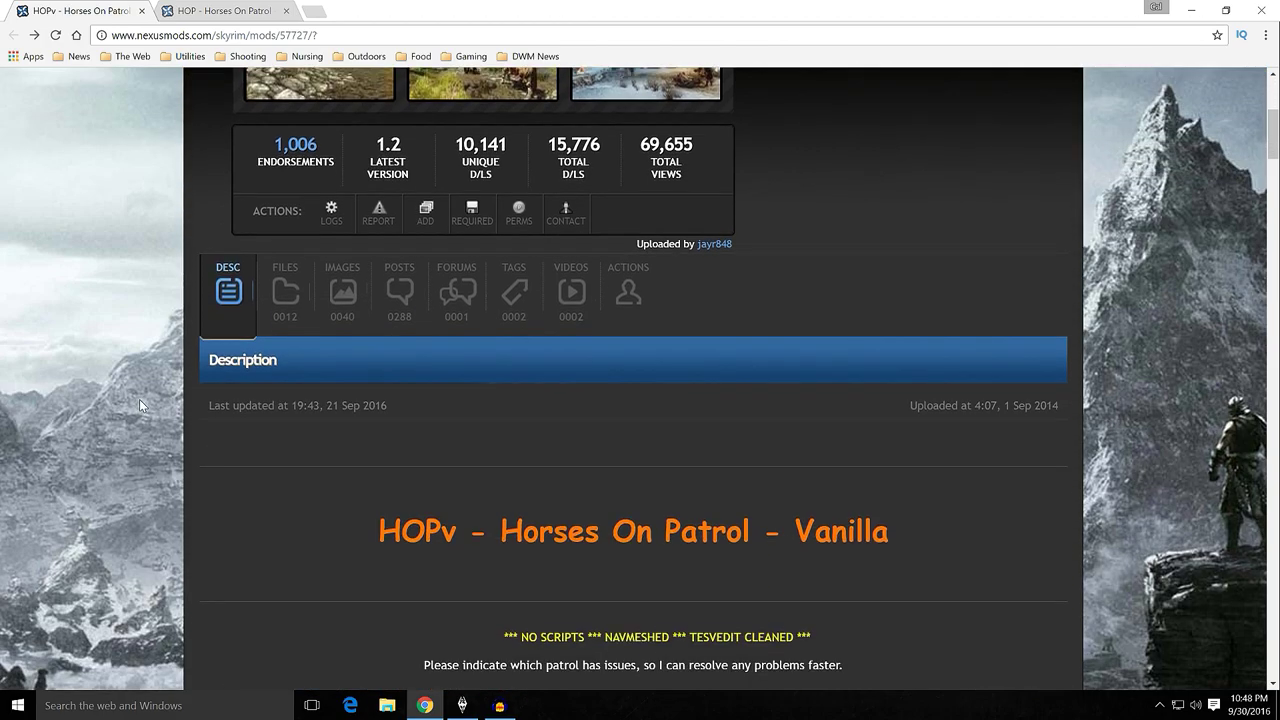
{"action": "scroll", "coordinate": [139, 399], "scroll_direction": "down", "scroll_amount": 6}
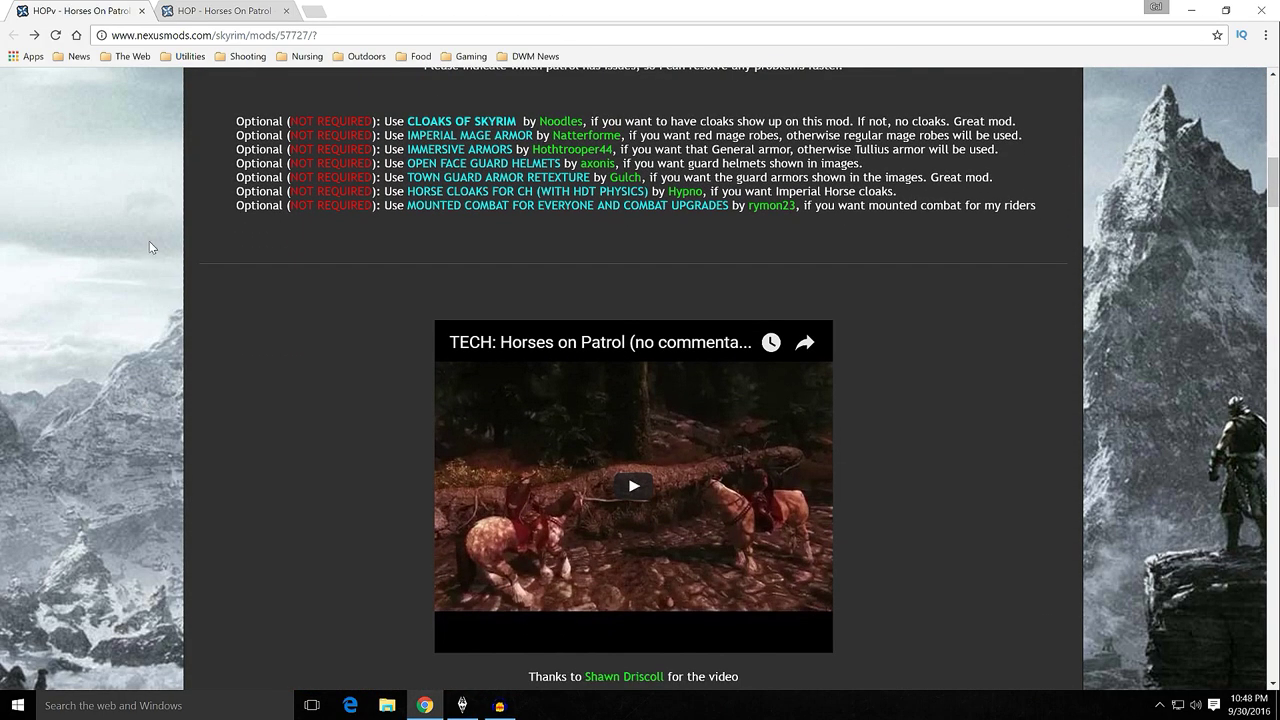
Read through the HOPv description, its optional mods list and patrol videos
{"action": "scroll", "coordinate": [149, 247], "scroll_direction": "up", "scroll_amount": 2}
{"action": "scroll", "coordinate": [339, 281], "scroll_direction": "up", "scroll_amount": 2}
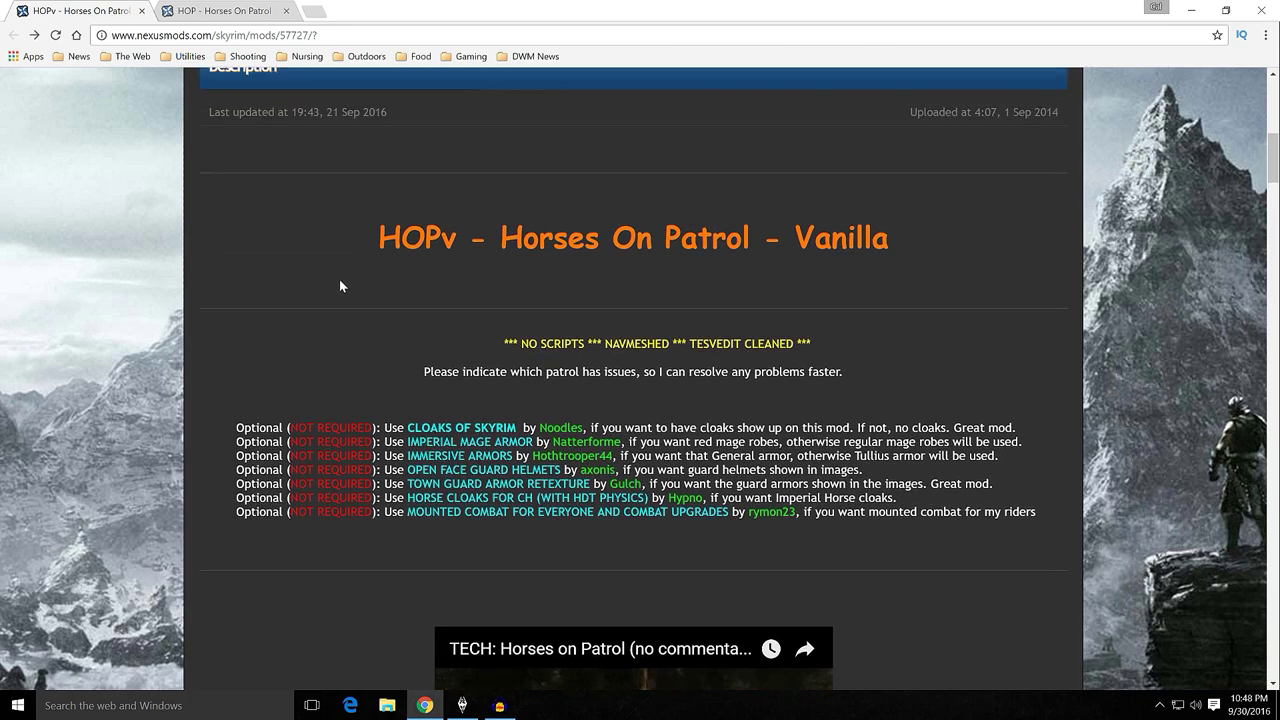
{"action": "scroll", "coordinate": [172, 362], "scroll_direction": "down", "scroll_amount": 2}
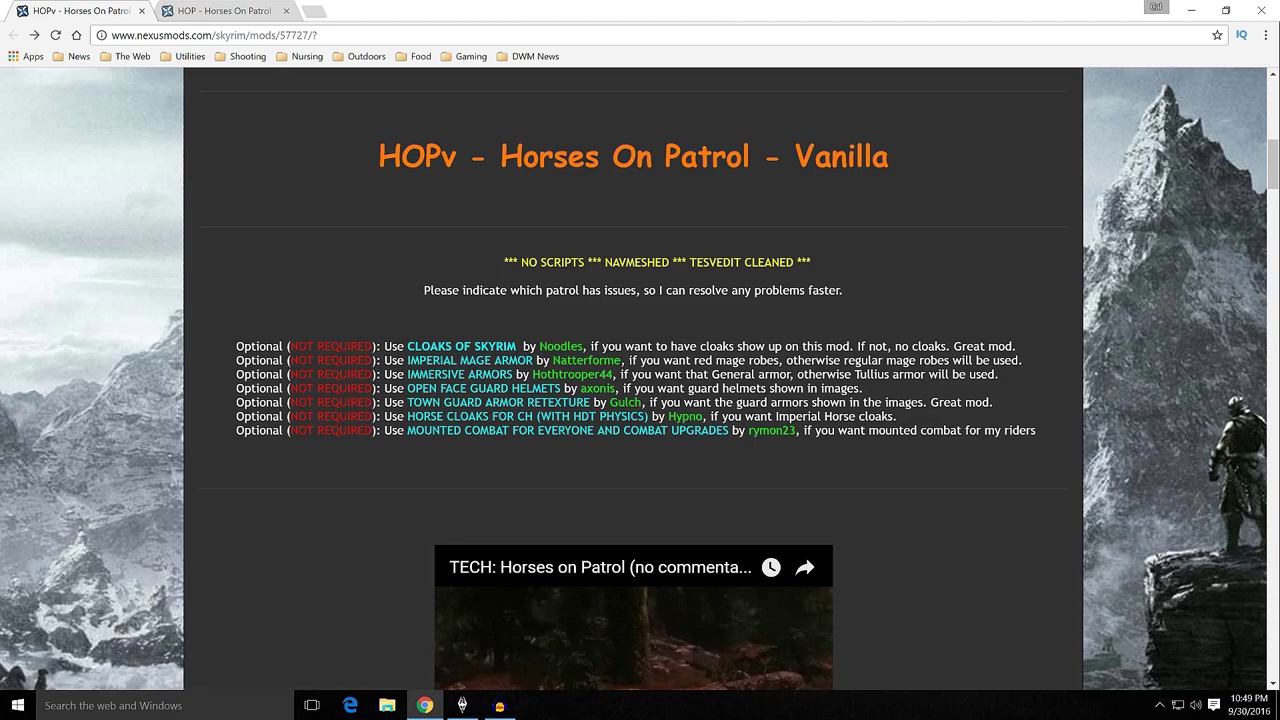
{"action": "scroll", "coordinate": [176, 414], "scroll_direction": "down", "scroll_amount": 8}
{"action": "scroll", "coordinate": [176, 416], "scroll_direction": "up", "scroll_amount": 4}
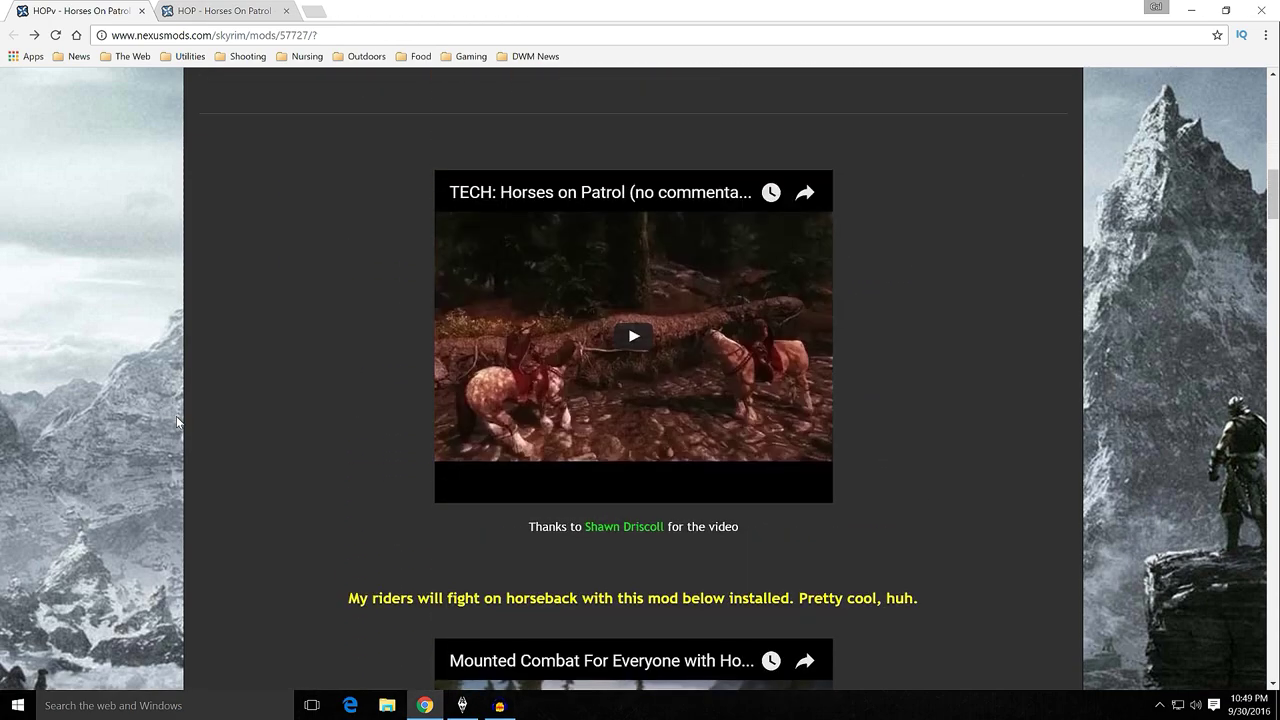
{"action": "scroll", "coordinate": [176, 416], "scroll_direction": "up", "scroll_amount": 4}
{"action": "scroll", "coordinate": [176, 416], "scroll_direction": "down", "scroll_amount": 5}
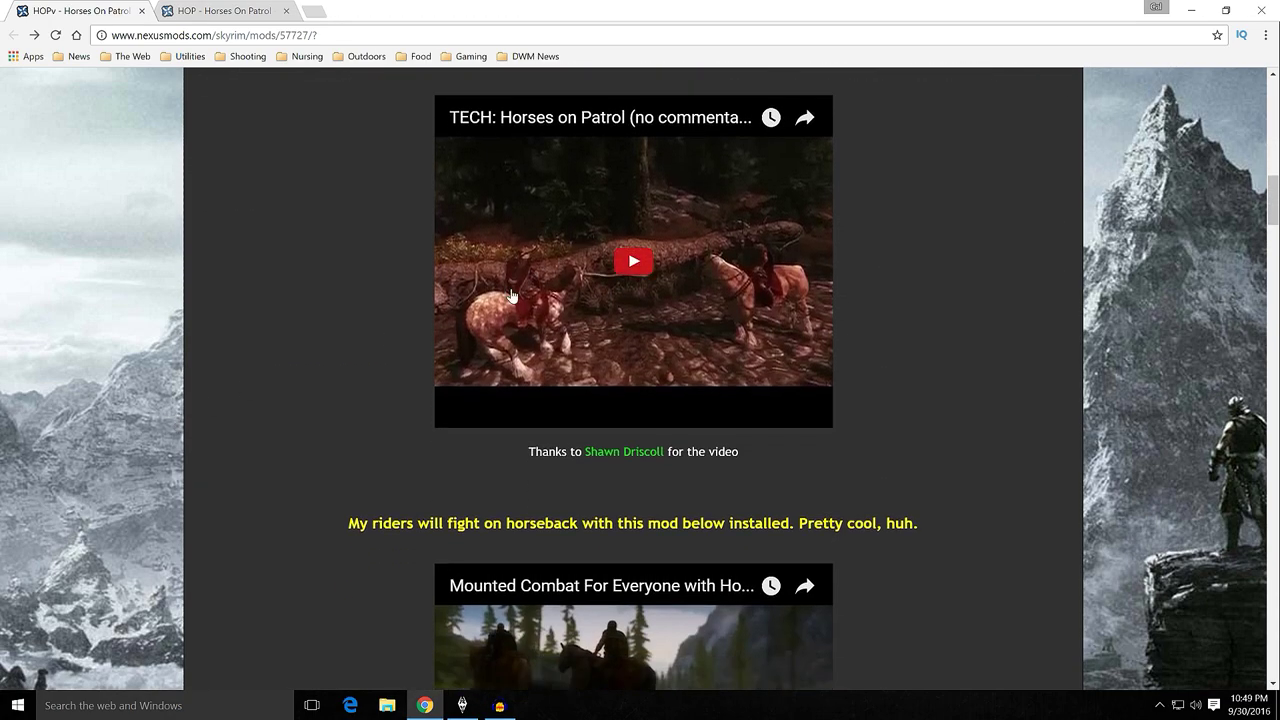
{"action": "scroll", "coordinate": [164, 419], "scroll_direction": "up", "scroll_amount": 9}
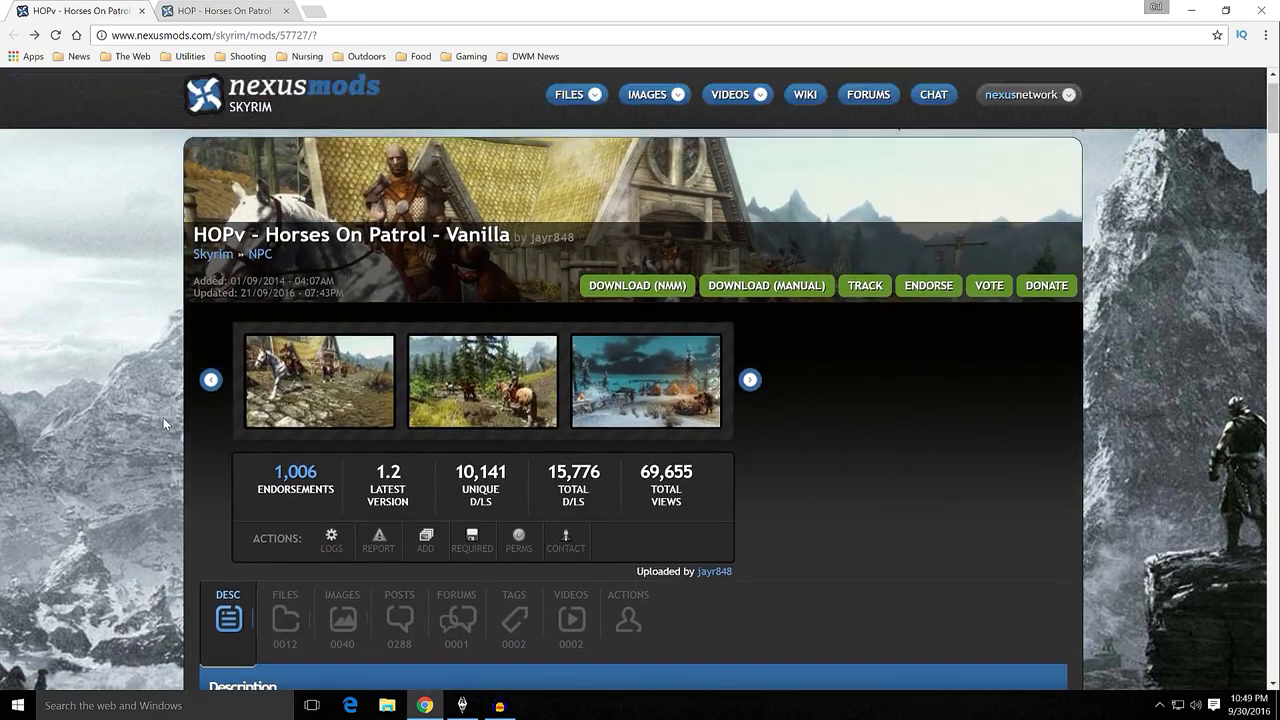
{"action": "scroll", "coordinate": [163, 417], "scroll_direction": "up", "scroll_amount": 1}
Switch to the HOP Dawnguard page, glance back at the Vanilla page, and return
{"action": "left_click", "coordinate": [216, 14]}
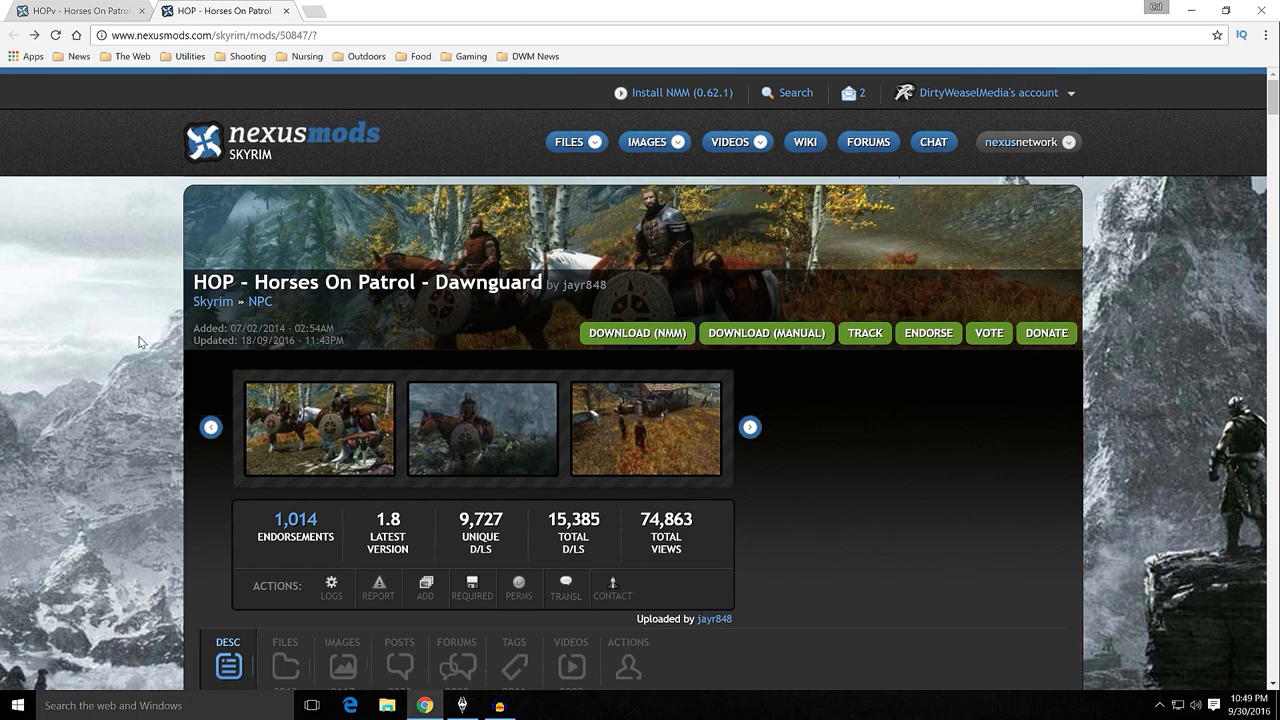
{"action": "left_click", "coordinate": [67, 15]}
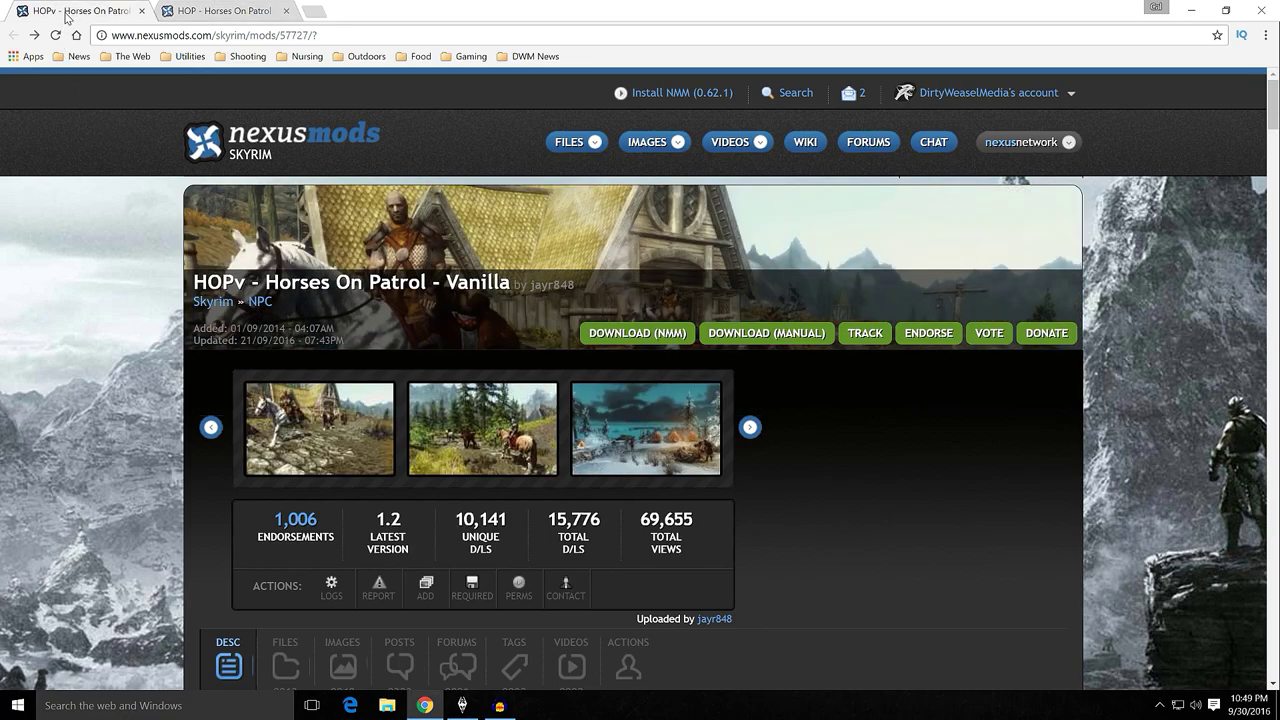
{"action": "left_click", "coordinate": [268, 15]}
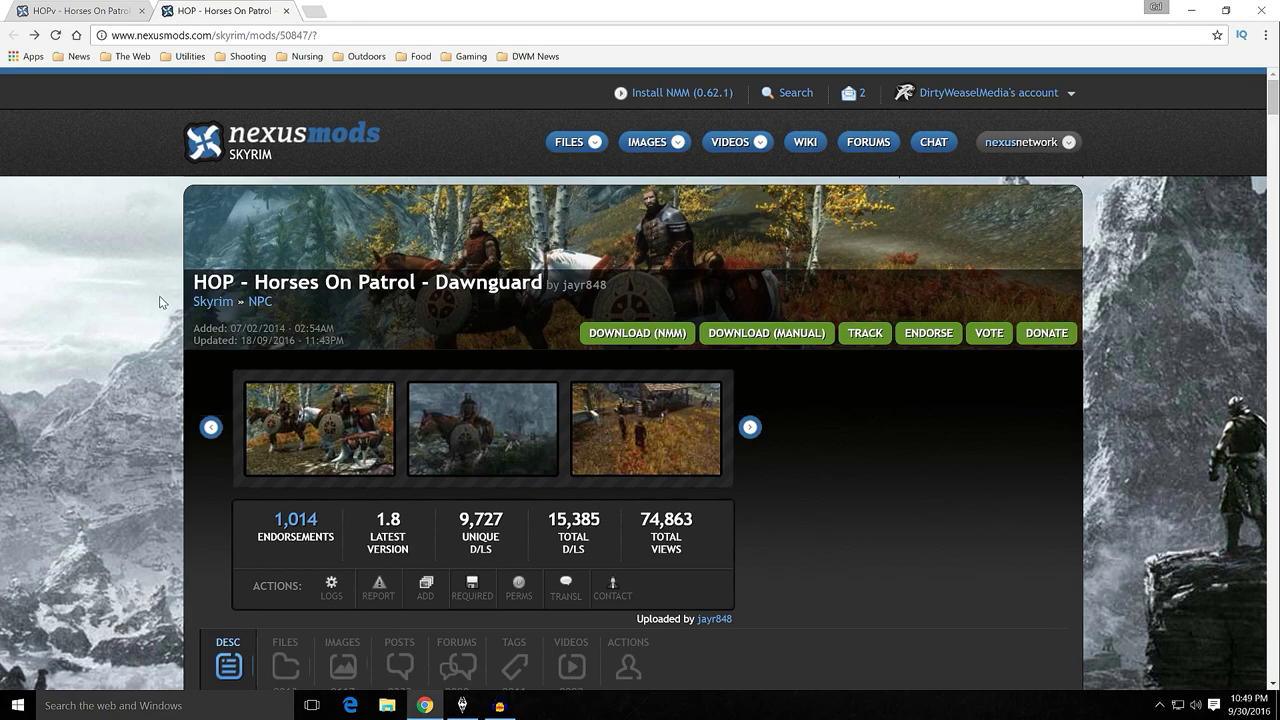
Browse the Dawnguard screenshots, leaving the third stable scene with horses and guards enlarged
{"action": "scroll", "coordinate": [158, 302], "scroll_direction": "down", "scroll_amount": 2}
{"action": "scroll", "coordinate": [152, 307], "scroll_direction": "up", "scroll_amount": 2}
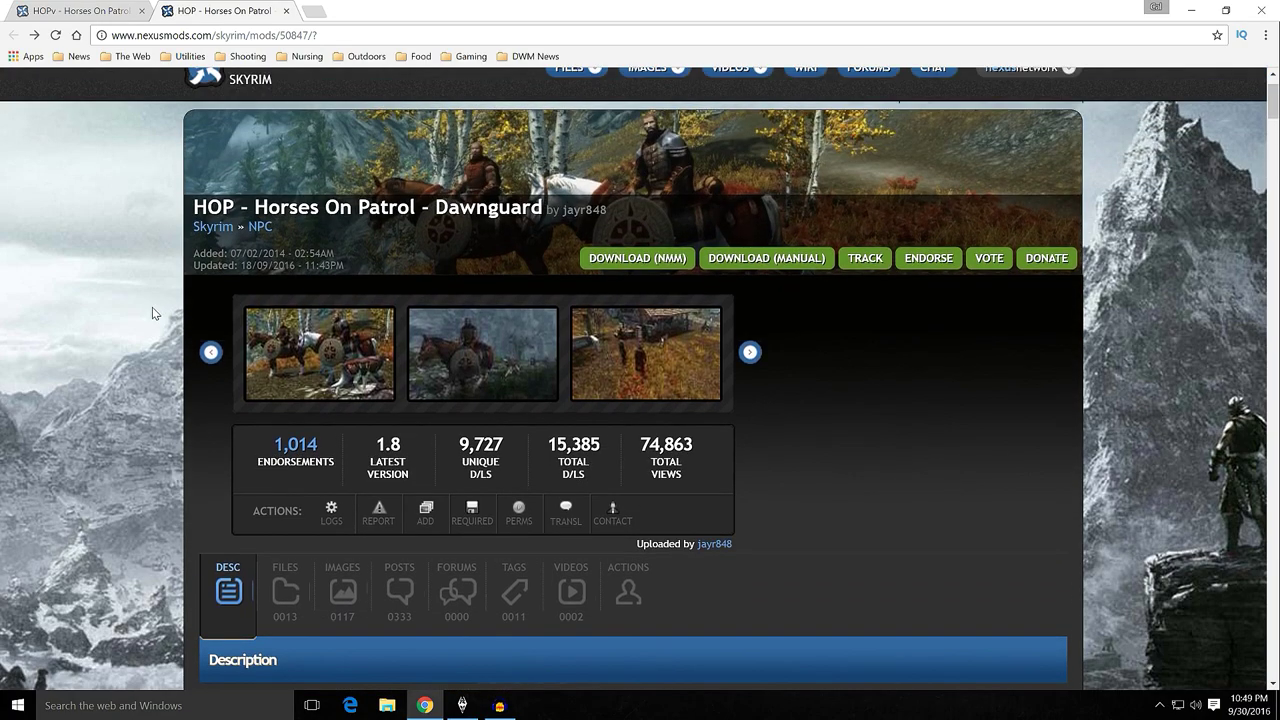
{"action": "scroll", "coordinate": [152, 307], "scroll_direction": "down", "scroll_amount": 1}
{"action": "mouse_move", "coordinate": [337, 305]}
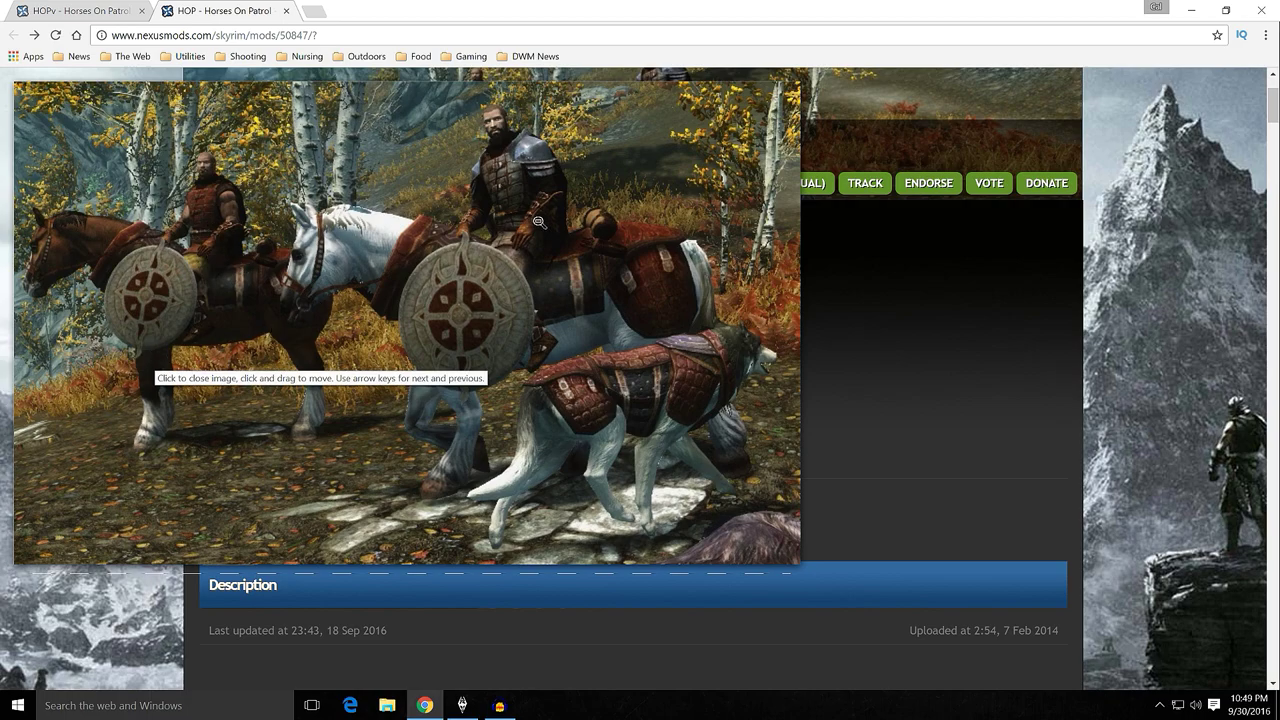
{"action": "left_click", "coordinate": [641, 389]}
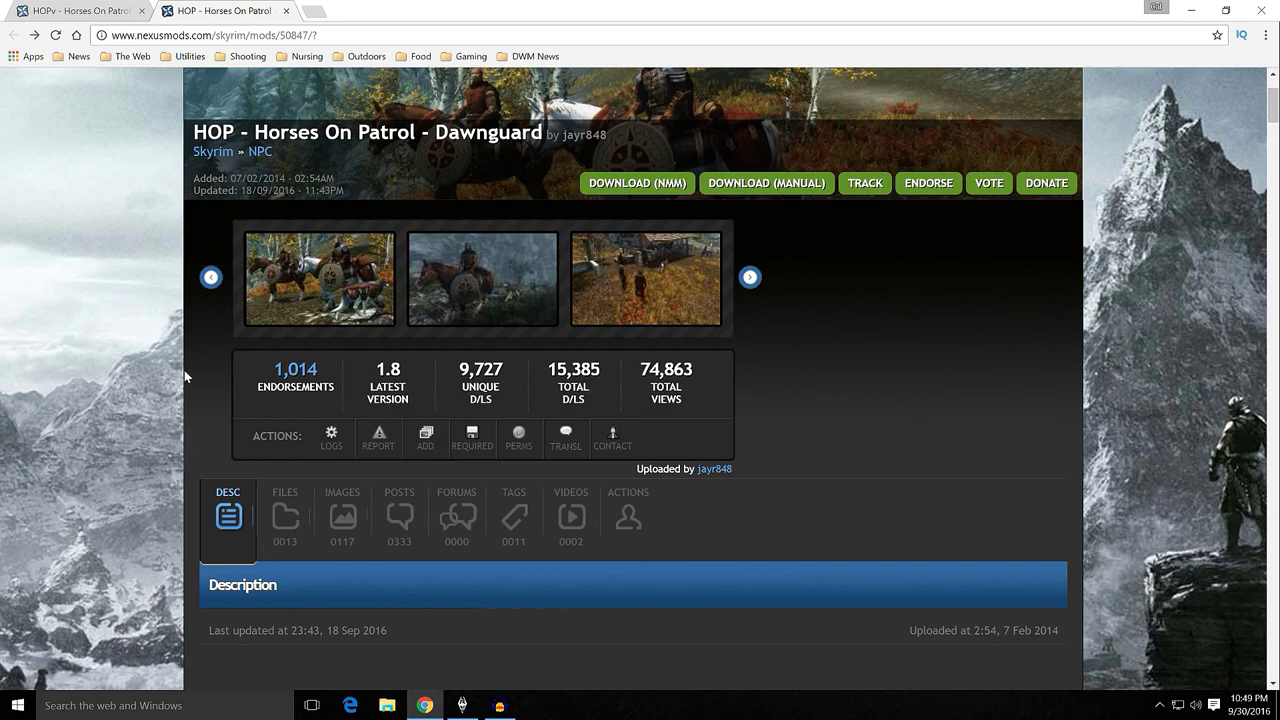
{"action": "scroll", "coordinate": [184, 375], "scroll_direction": "down", "scroll_amount": 1}
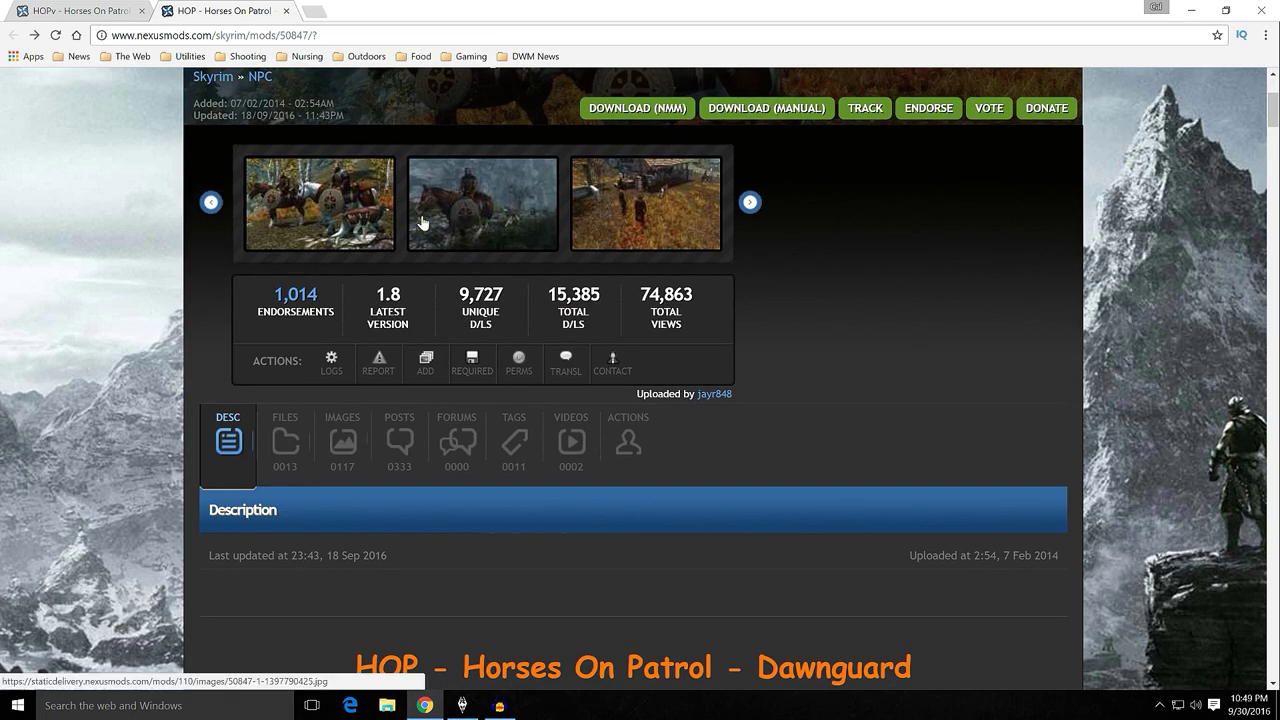
{"action": "left_click", "coordinate": [587, 217]}
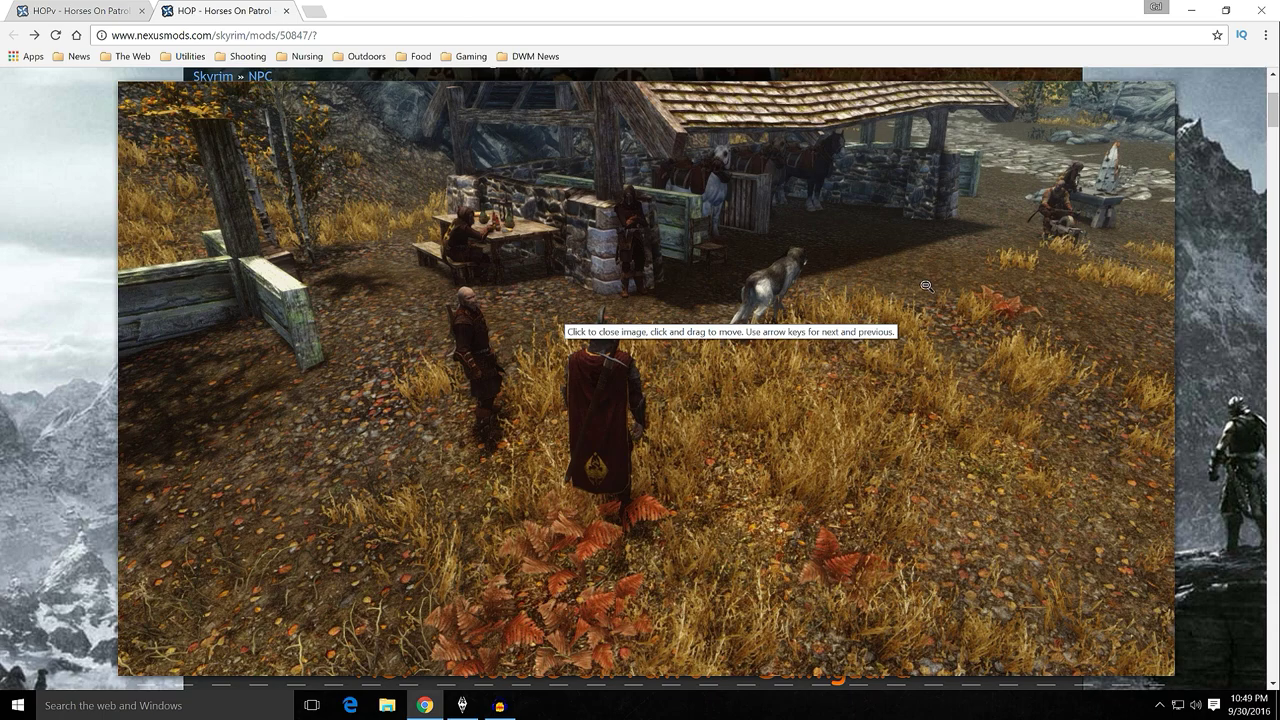
{"action": "left_click", "coordinate": [690, 324]}
{"action": "scroll", "coordinate": [9, 492], "scroll_direction": "down", "scroll_amount": 4}
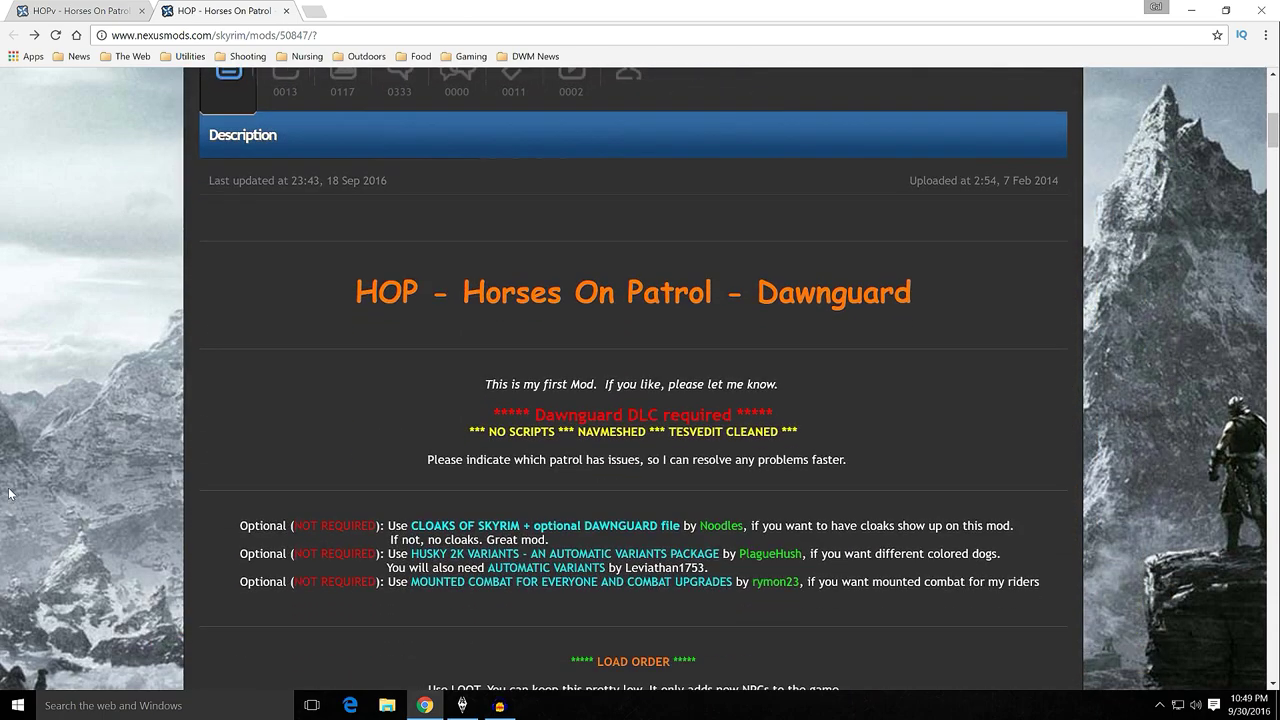
{"action": "scroll", "coordinate": [44, 455], "scroll_direction": "down", "scroll_amount": 2}
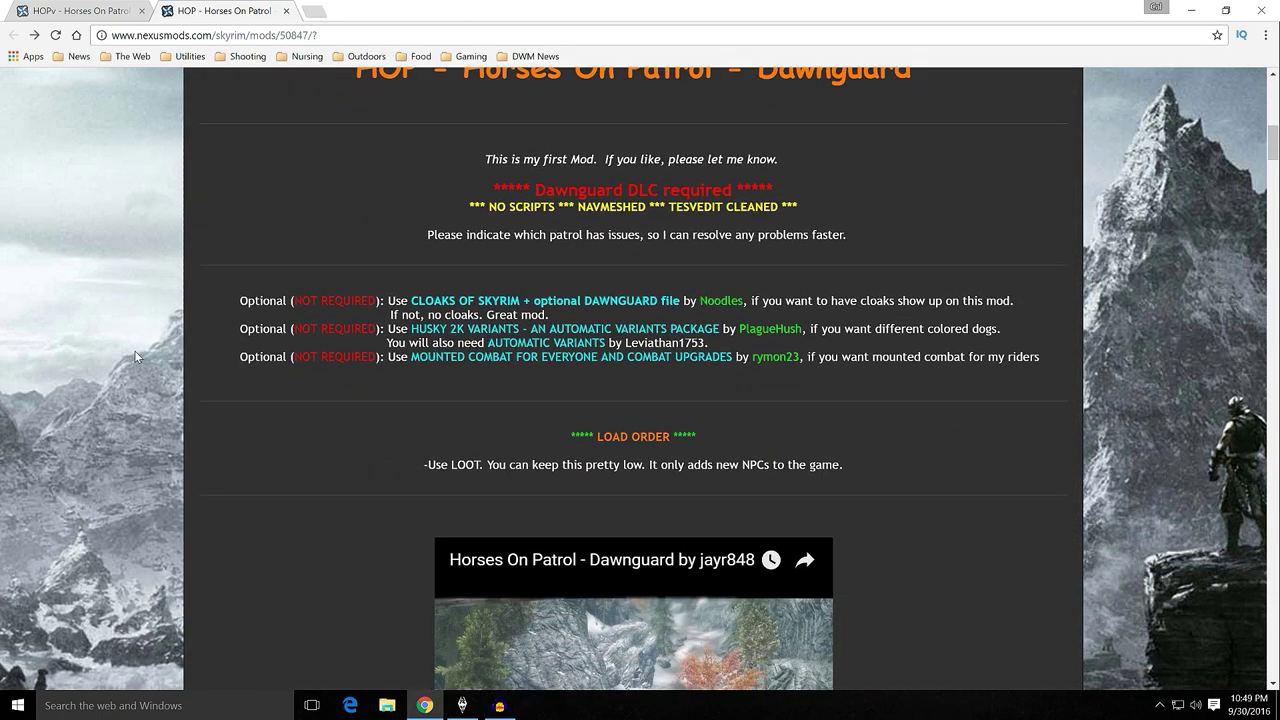
{"action": "scroll", "coordinate": [134, 350], "scroll_direction": "down", "scroll_amount": 5}
{"action": "scroll", "coordinate": [150, 395], "scroll_direction": "up", "scroll_amount": 6}
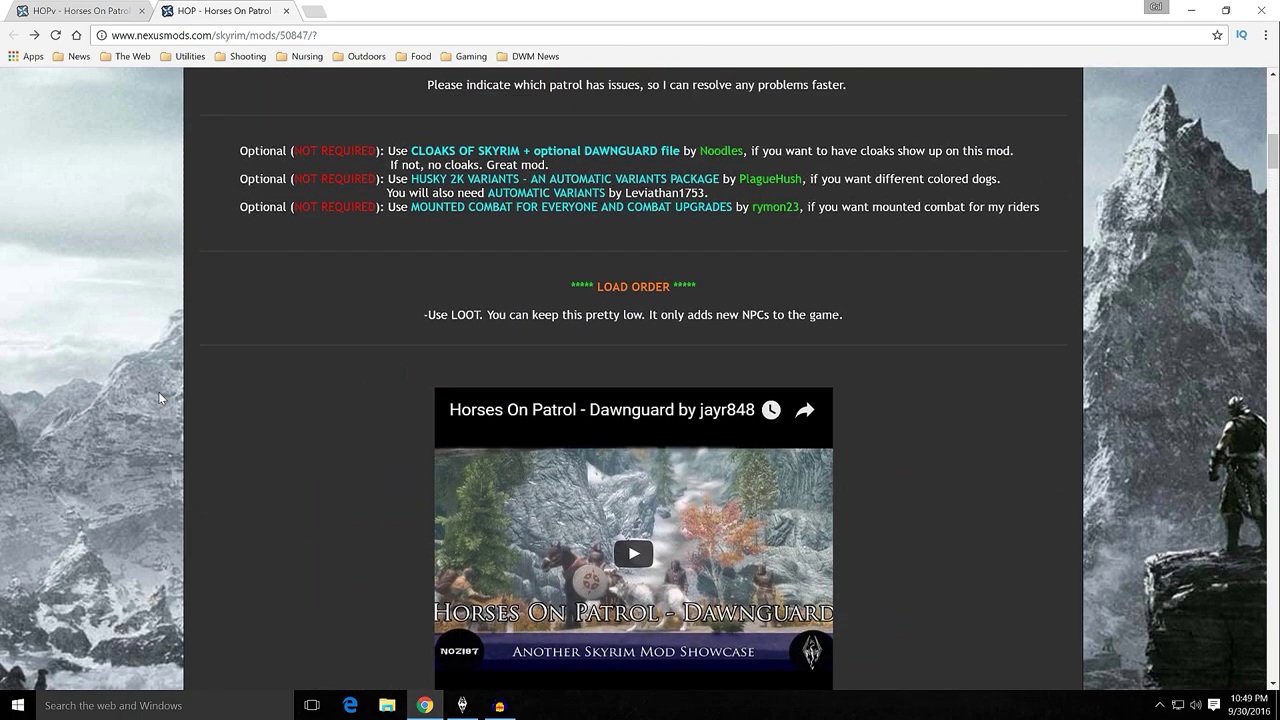
{"action": "scroll", "coordinate": [164, 398], "scroll_direction": "down", "scroll_amount": 2}
{"action": "scroll", "coordinate": [192, 438], "scroll_direction": "up", "scroll_amount": 8}
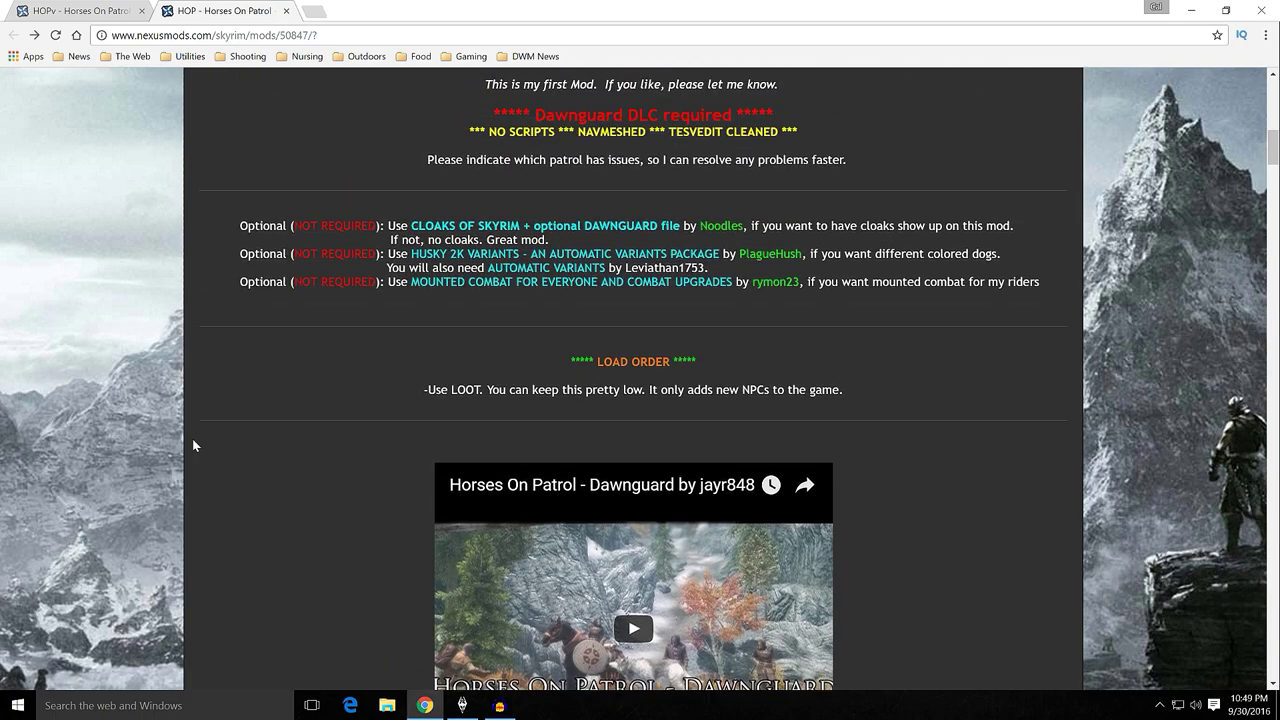
{"action": "scroll", "coordinate": [164, 433], "scroll_direction": "up", "scroll_amount": 2}
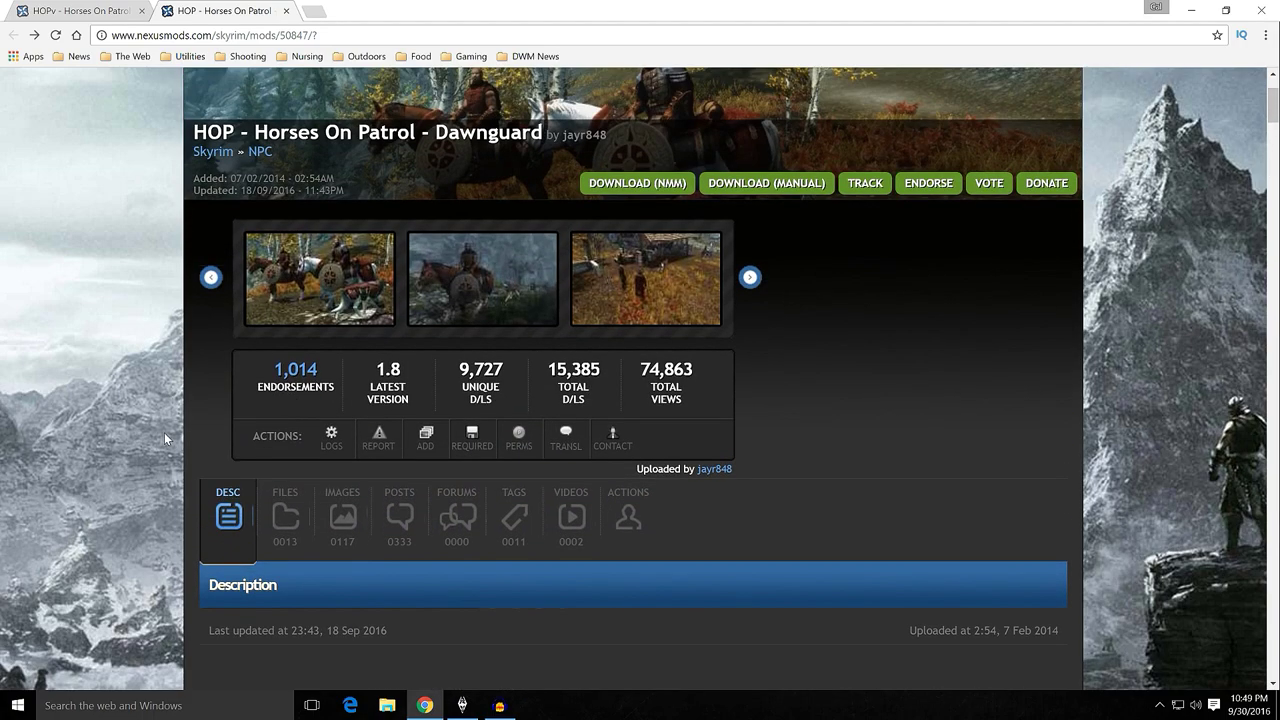
{"action": "scroll", "coordinate": [117, 369], "scroll_direction": "up", "scroll_amount": 2}
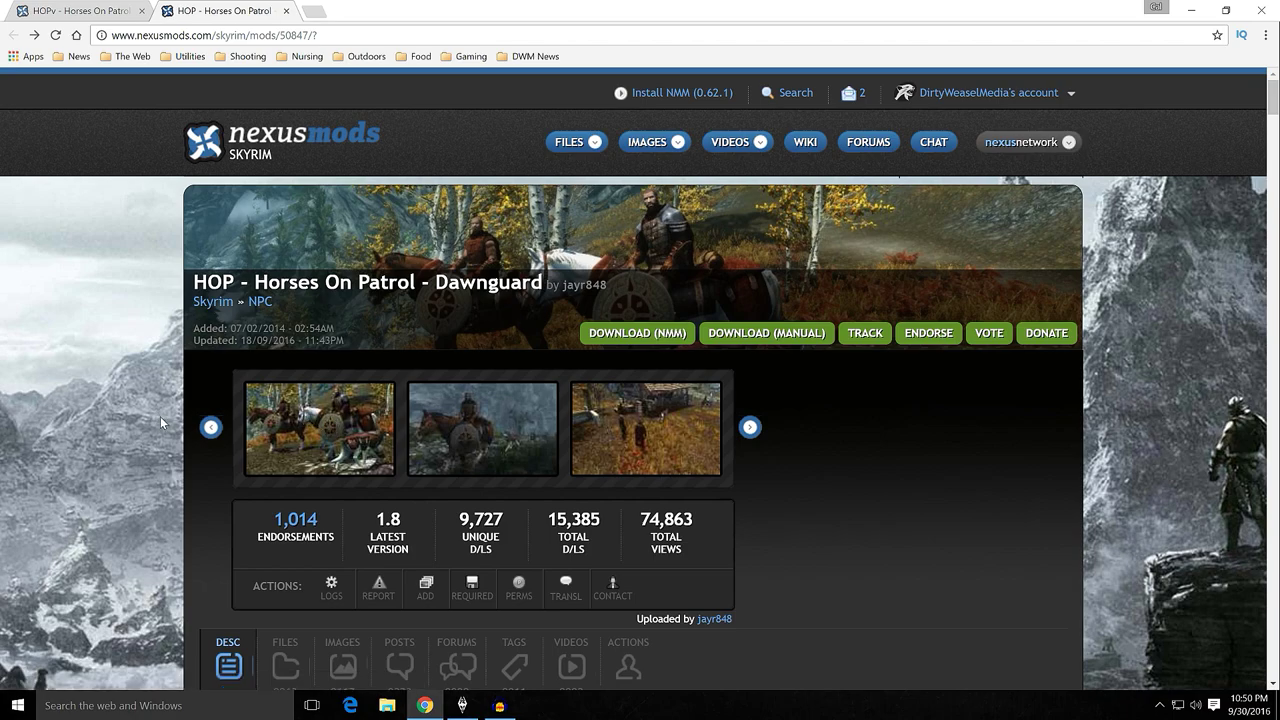
{"action": "scroll", "coordinate": [160, 416], "scroll_direction": "down", "scroll_amount": 7}
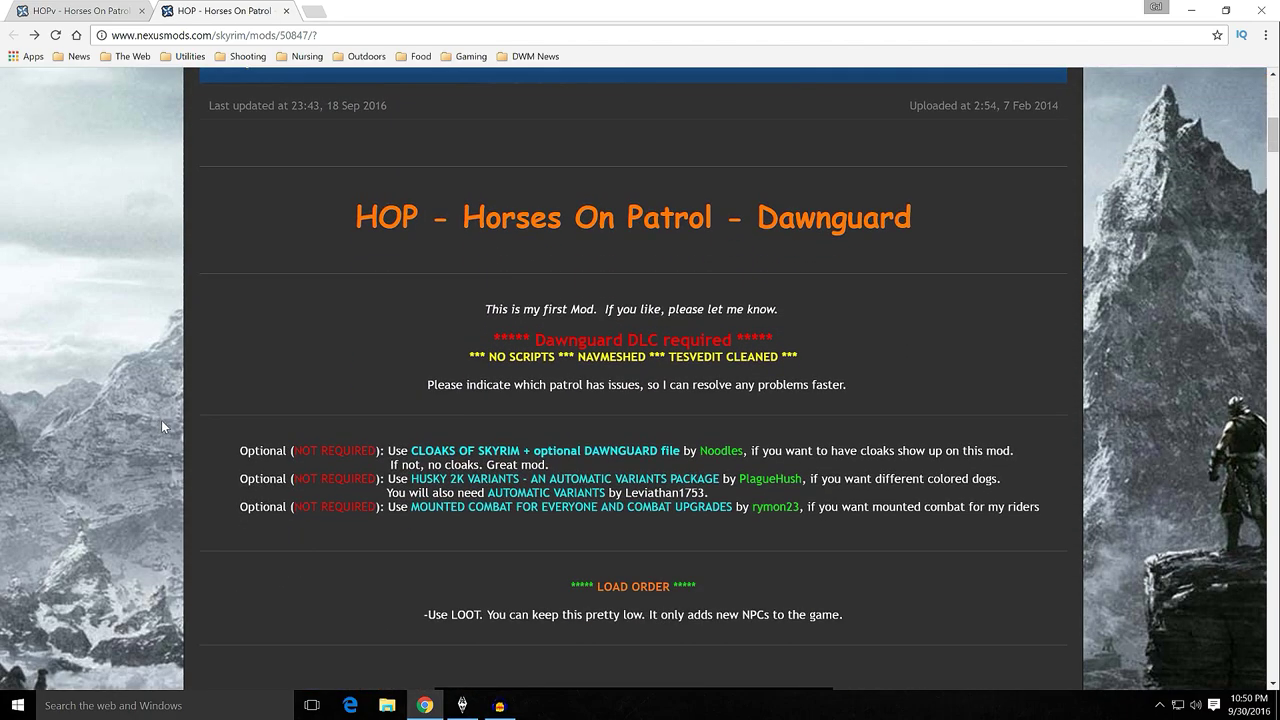
{"action": "scroll", "coordinate": [161, 420], "scroll_direction": "down", "scroll_amount": 2}
{"action": "scroll", "coordinate": [161, 420], "scroll_direction": "up", "scroll_amount": 5}
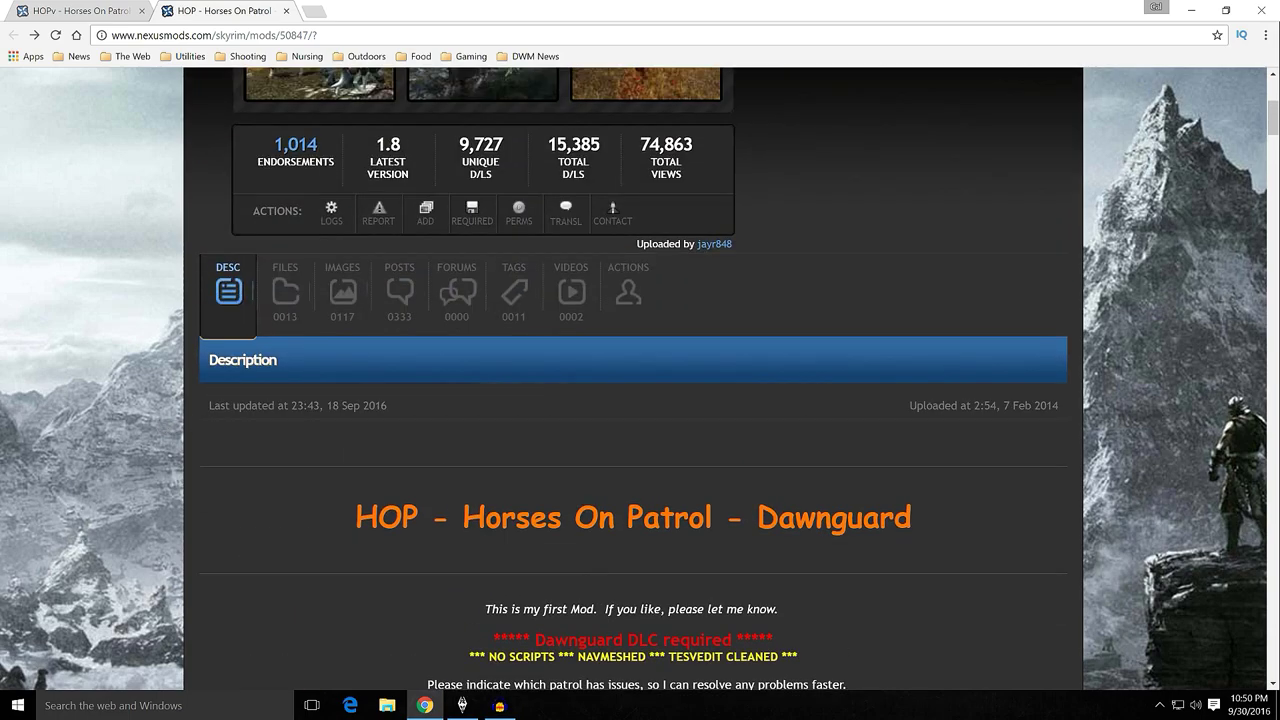
Show the Dawnguard Files tab listing main files DG(1), DG(2) 1dog and DG(3) LITE 1.8
{"action": "left_click", "coordinate": [279, 320]}
{"action": "scroll", "coordinate": [160, 390], "scroll_direction": "down", "scroll_amount": 2}
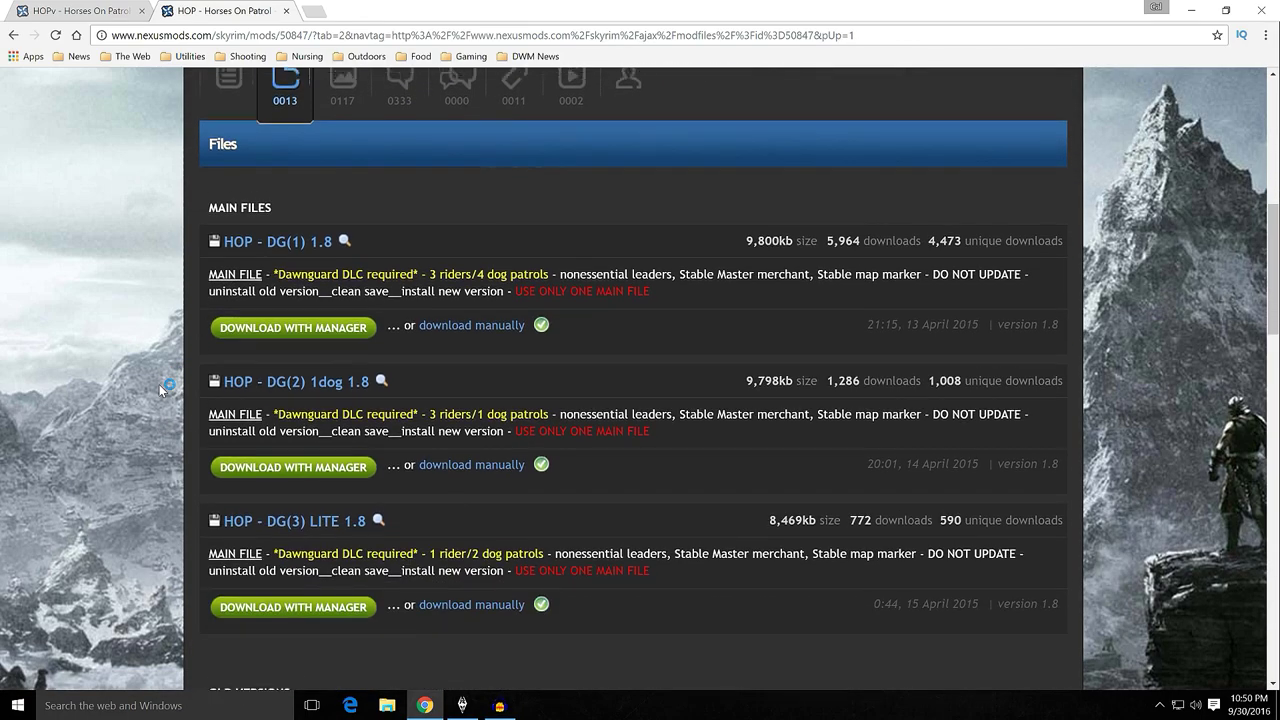
{"action": "scroll", "coordinate": [159, 384], "scroll_direction": "down", "scroll_amount": 1}
{"action": "scroll", "coordinate": [158, 384], "scroll_direction": "up", "scroll_amount": 1}
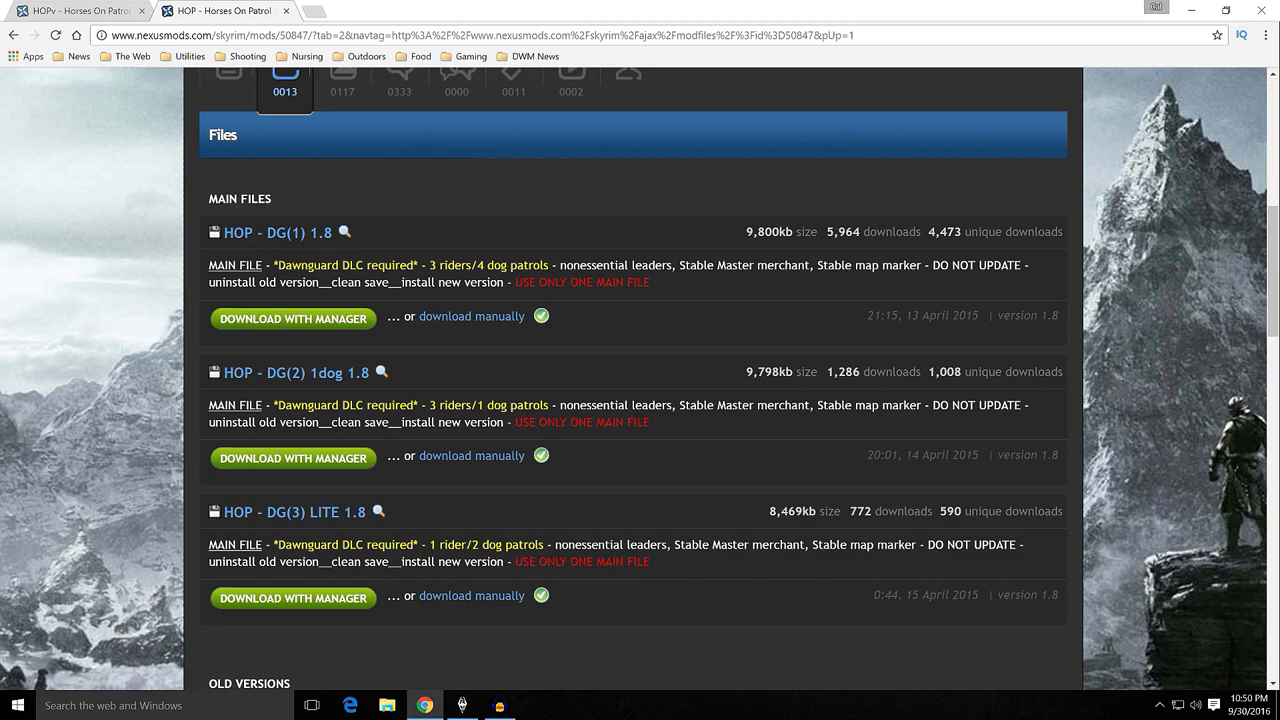
Compare patrol sizes: DG(1), DG(2) 3 riders/1 dog, and DG(3) LITE 1 rider/2 dogs
{"action": "left_click_drag", "start_coordinate": [427, 265], "coordinate": [500, 266]}
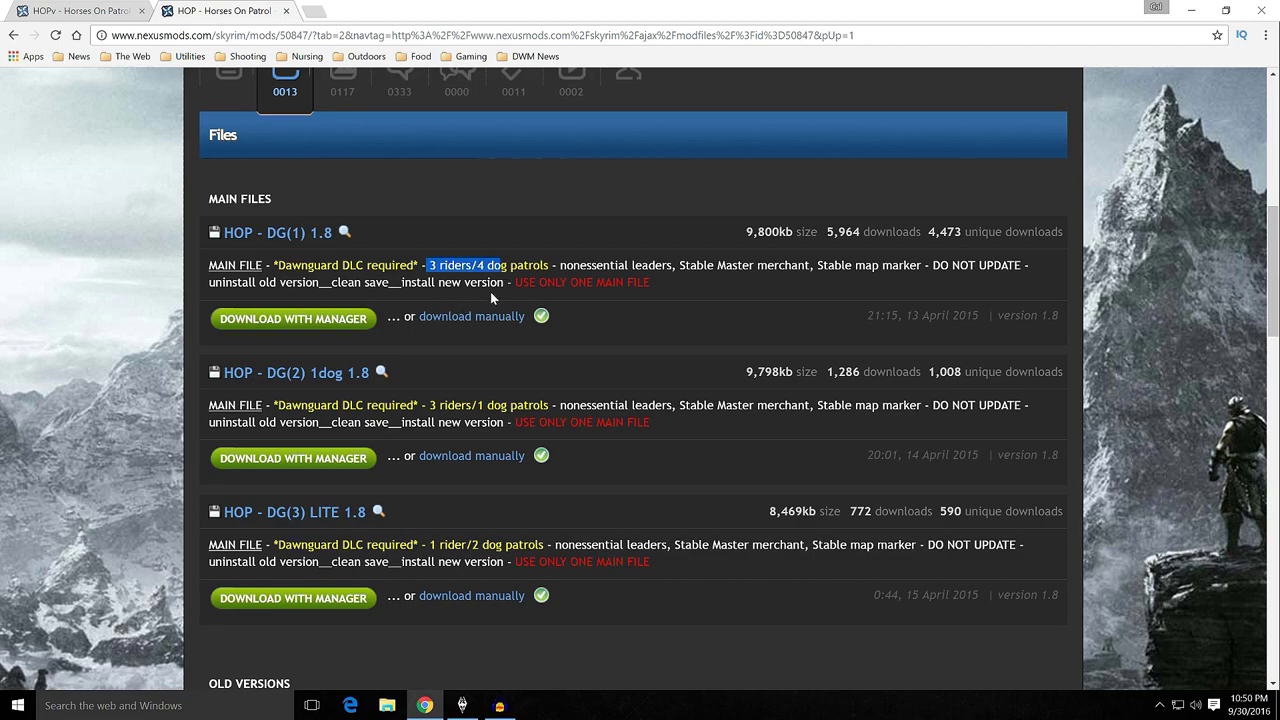
{"action": "left_click", "coordinate": [469, 363]}
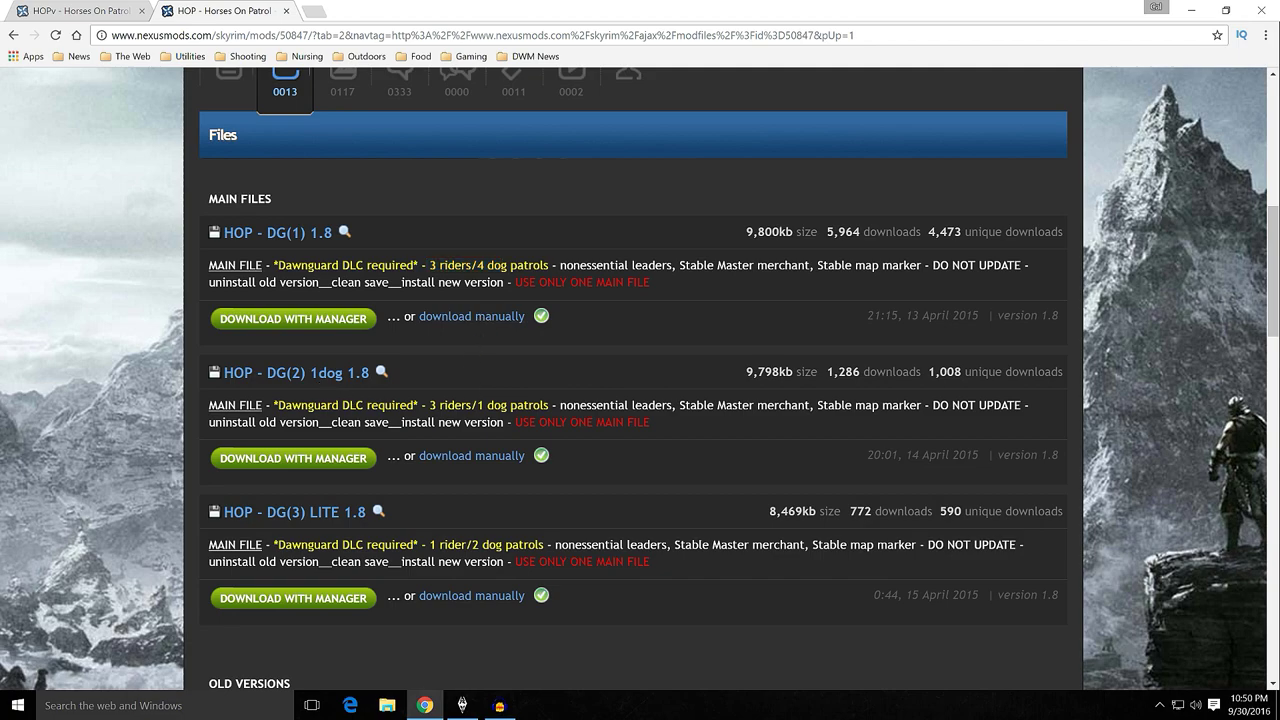
{"action": "left_click_drag", "start_coordinate": [550, 405], "coordinate": [429, 405]}
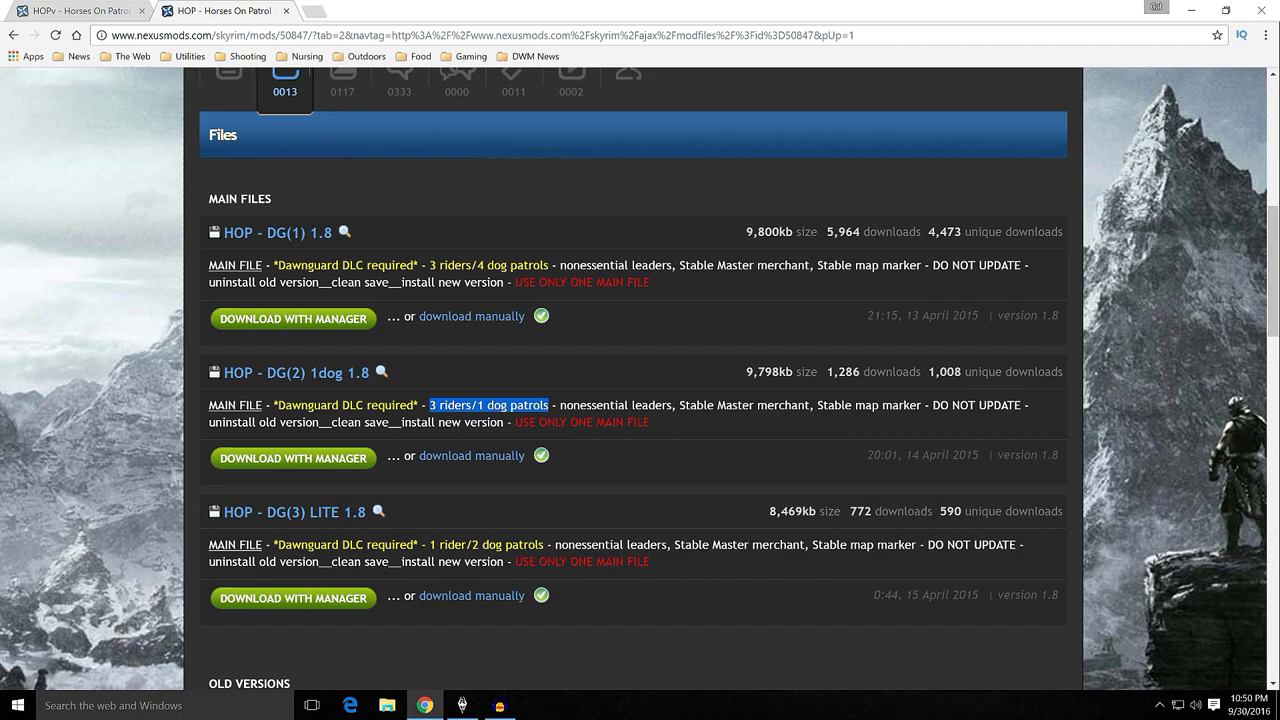
{"action": "left_click", "coordinate": [627, 464]}
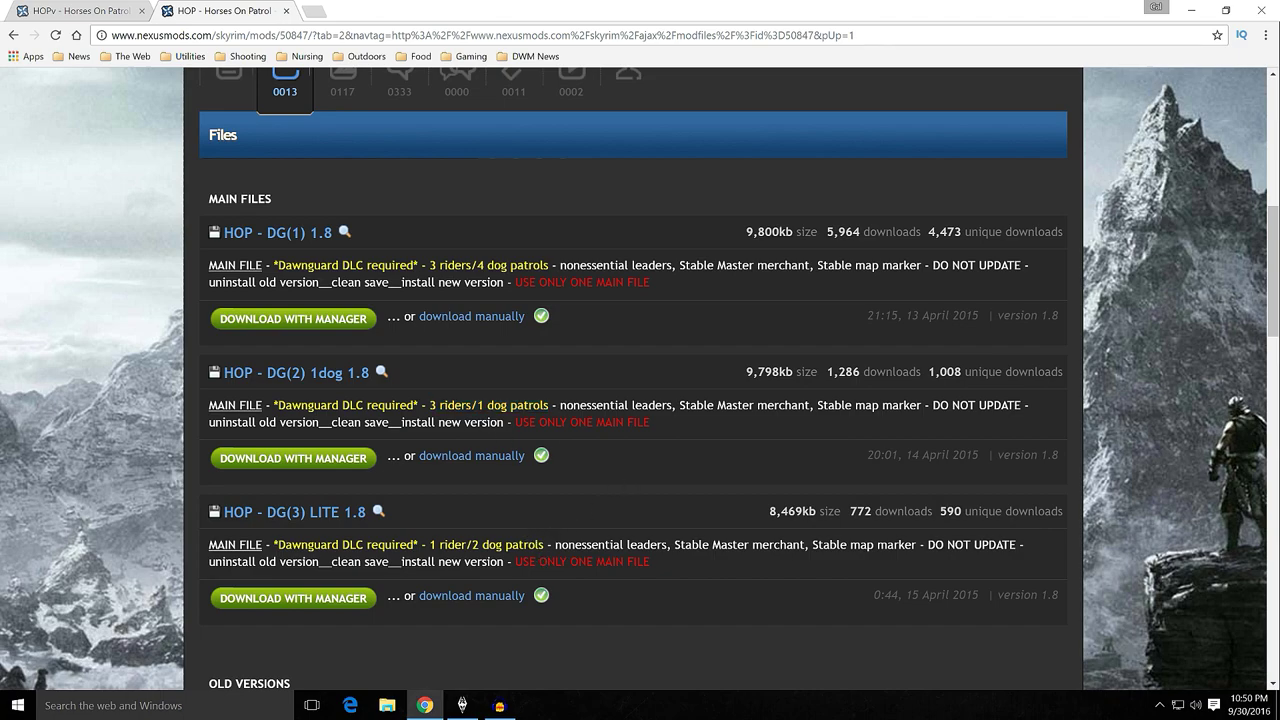
{"action": "left_click_drag", "start_coordinate": [544, 545], "coordinate": [429, 545]}
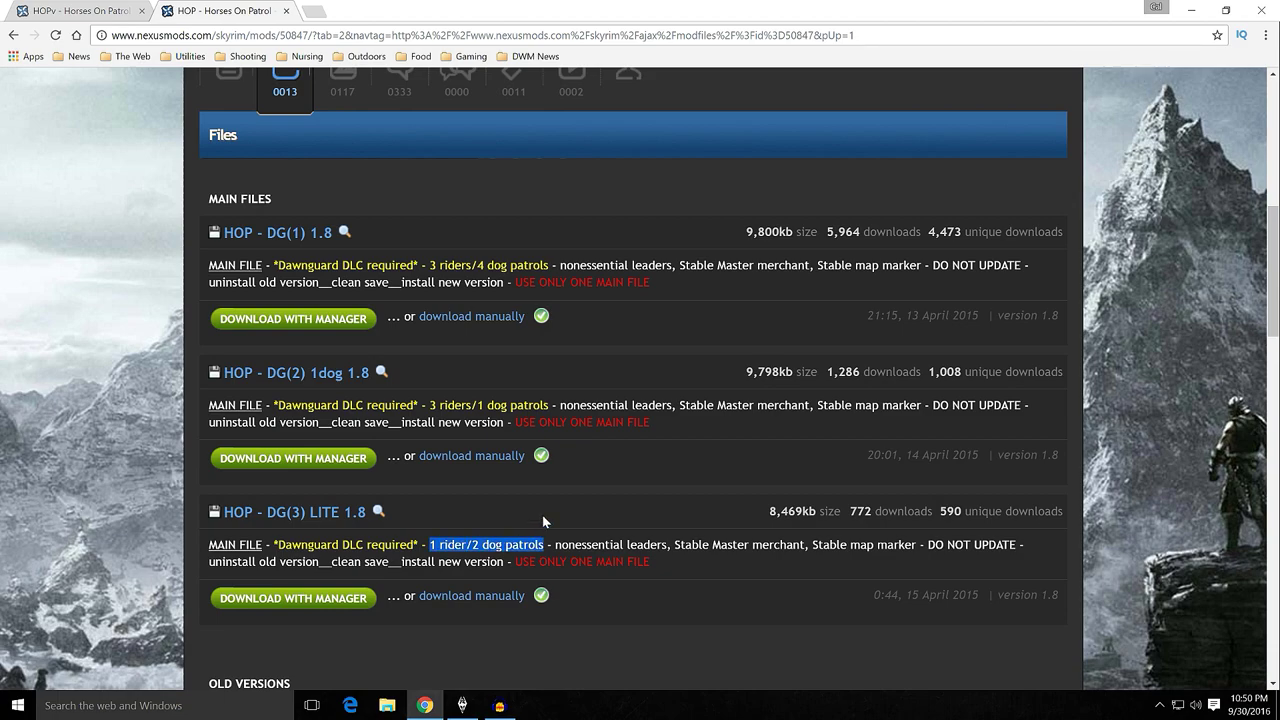
{"action": "left_click", "coordinate": [164, 486]}
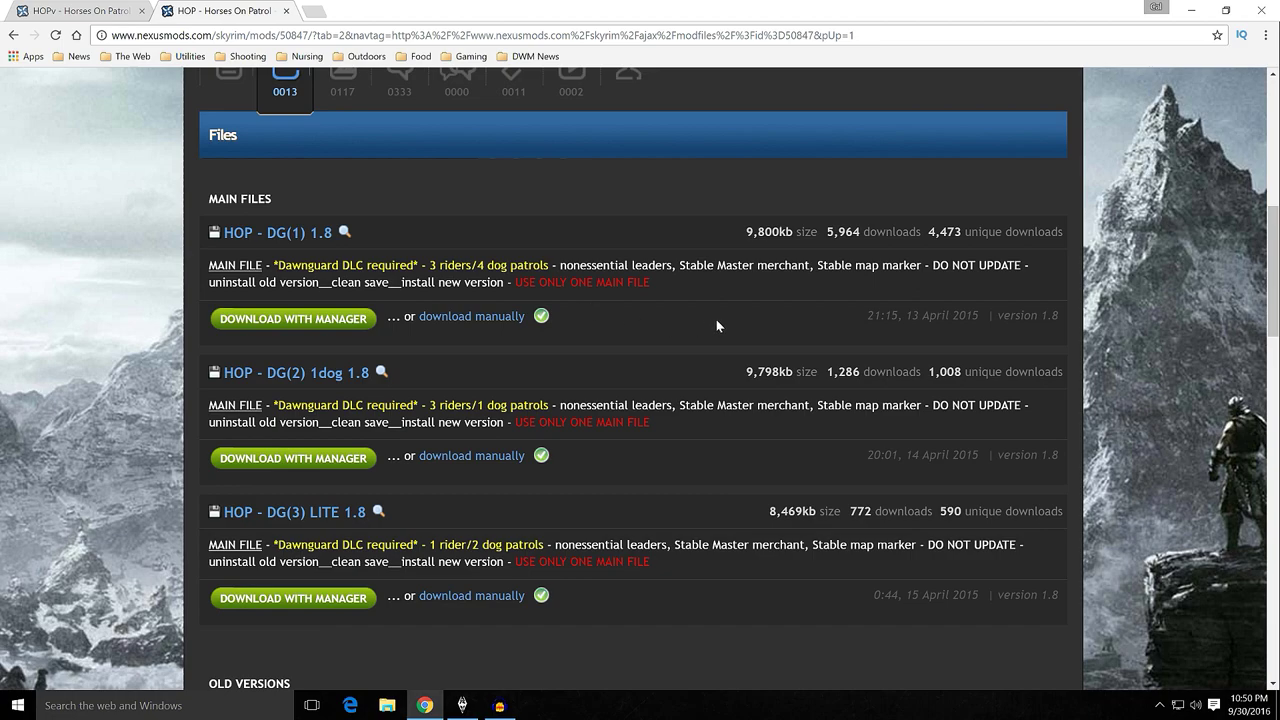
{"action": "scroll", "coordinate": [716, 320], "scroll_direction": "down", "scroll_amount": 2}
{"action": "scroll", "coordinate": [716, 320], "scroll_direction": "up", "scroll_amount": 1}
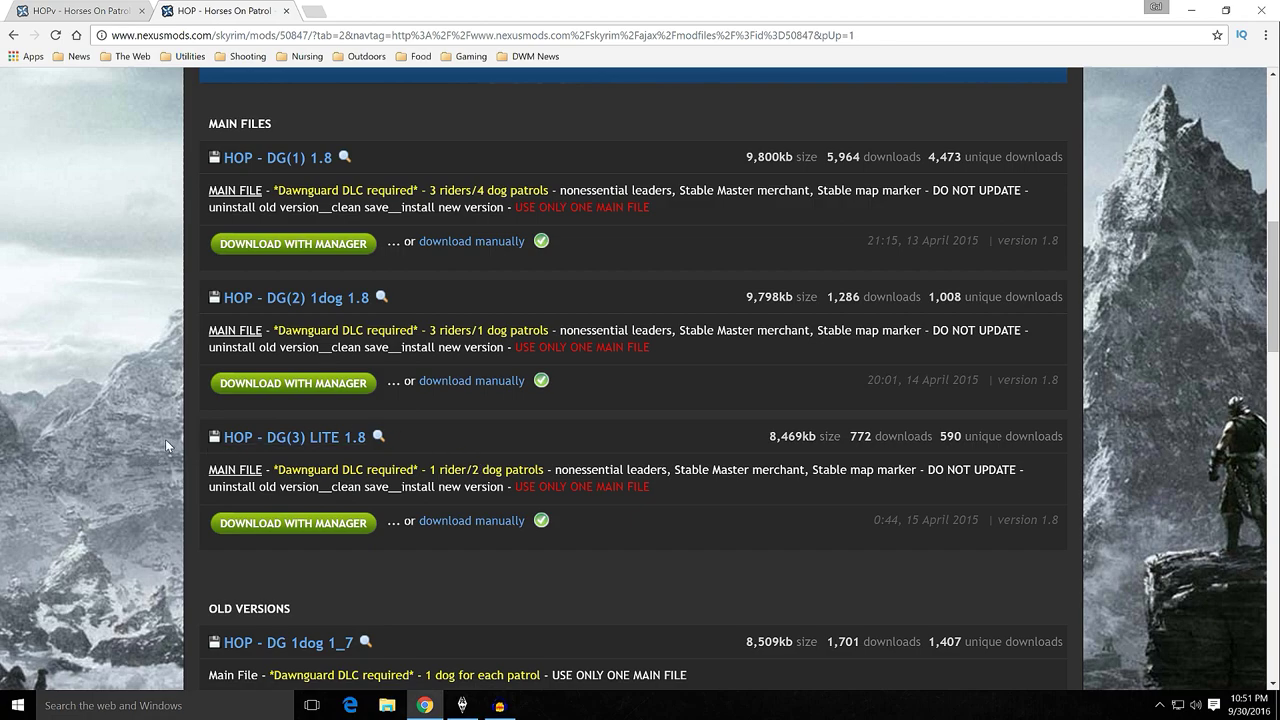
{"action": "scroll", "coordinate": [165, 439], "scroll_direction": "up", "scroll_amount": 3}
{"action": "scroll", "coordinate": [165, 446], "scroll_direction": "up", "scroll_amount": 3}
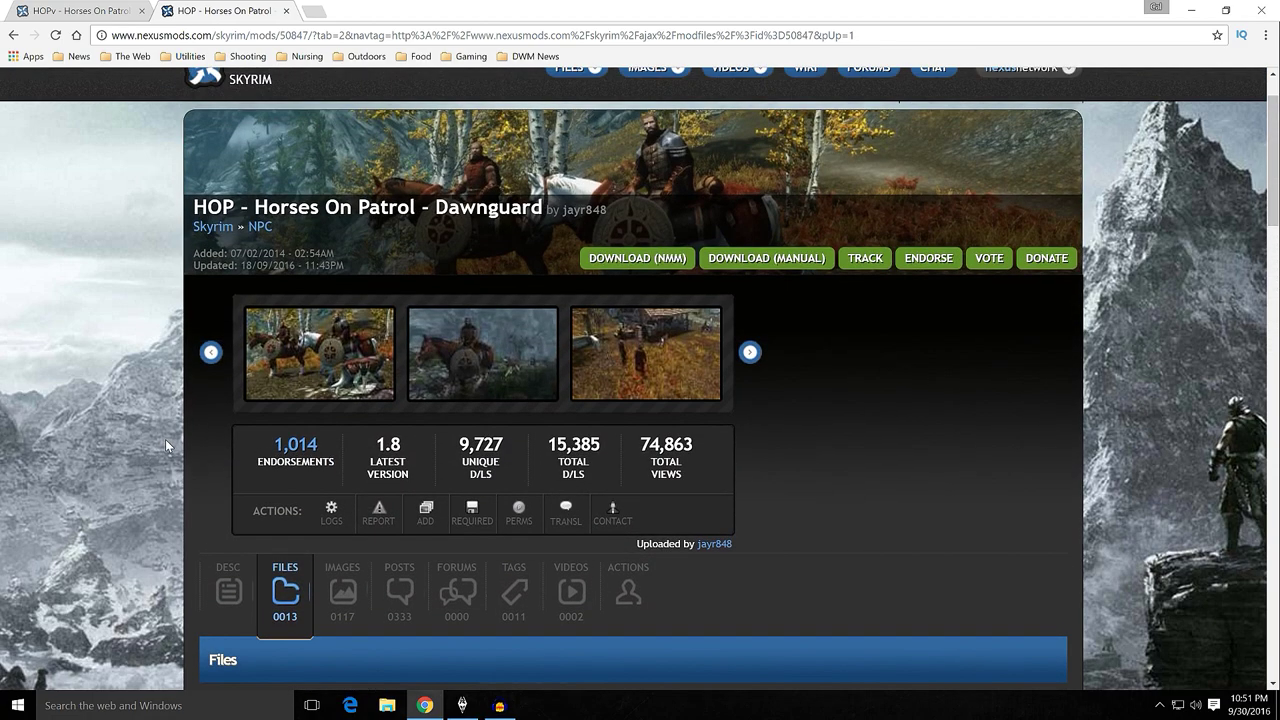
{"action": "left_click", "coordinate": [336, 393]}
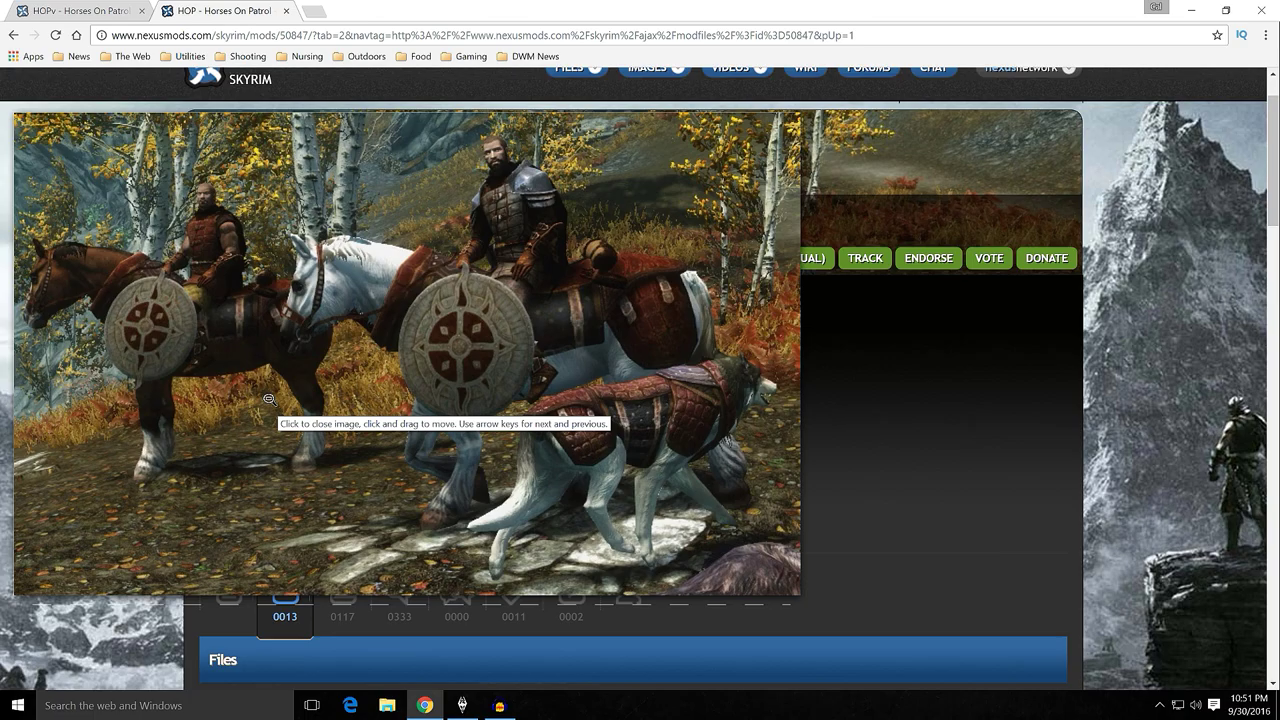
{"action": "left_click", "coordinate": [350, 407]}
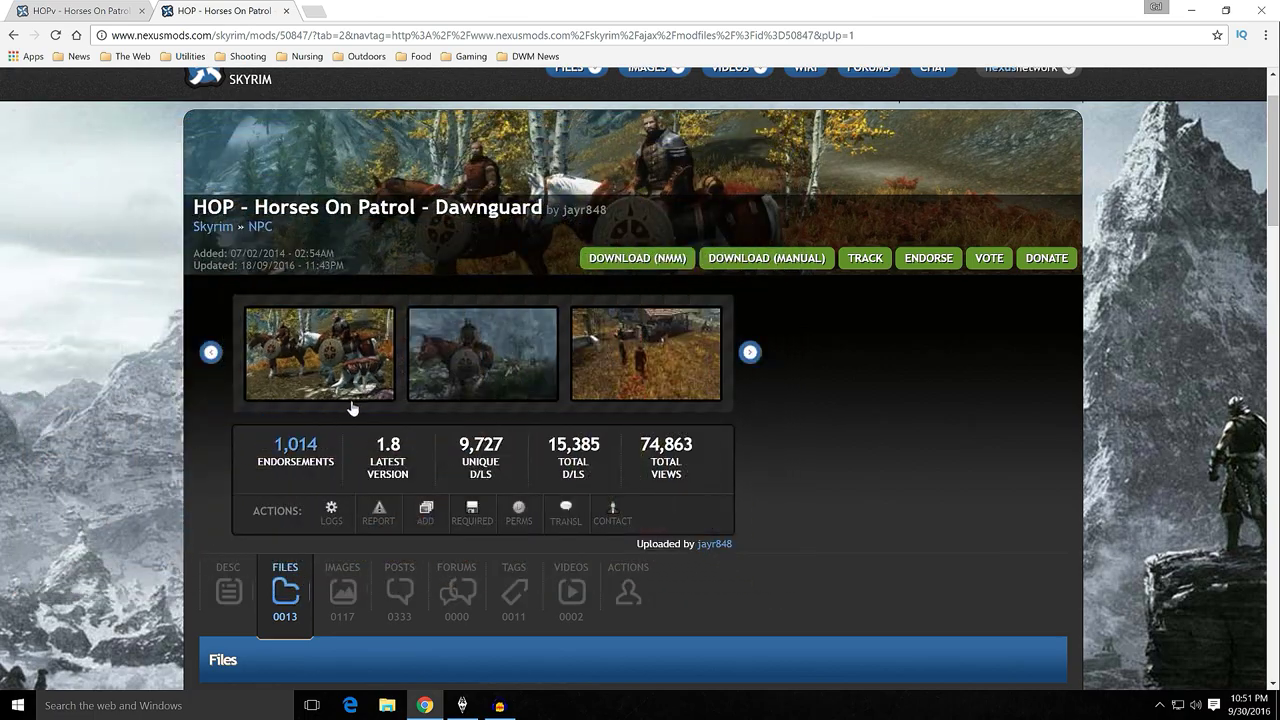
{"action": "left_click", "coordinate": [630, 346]}
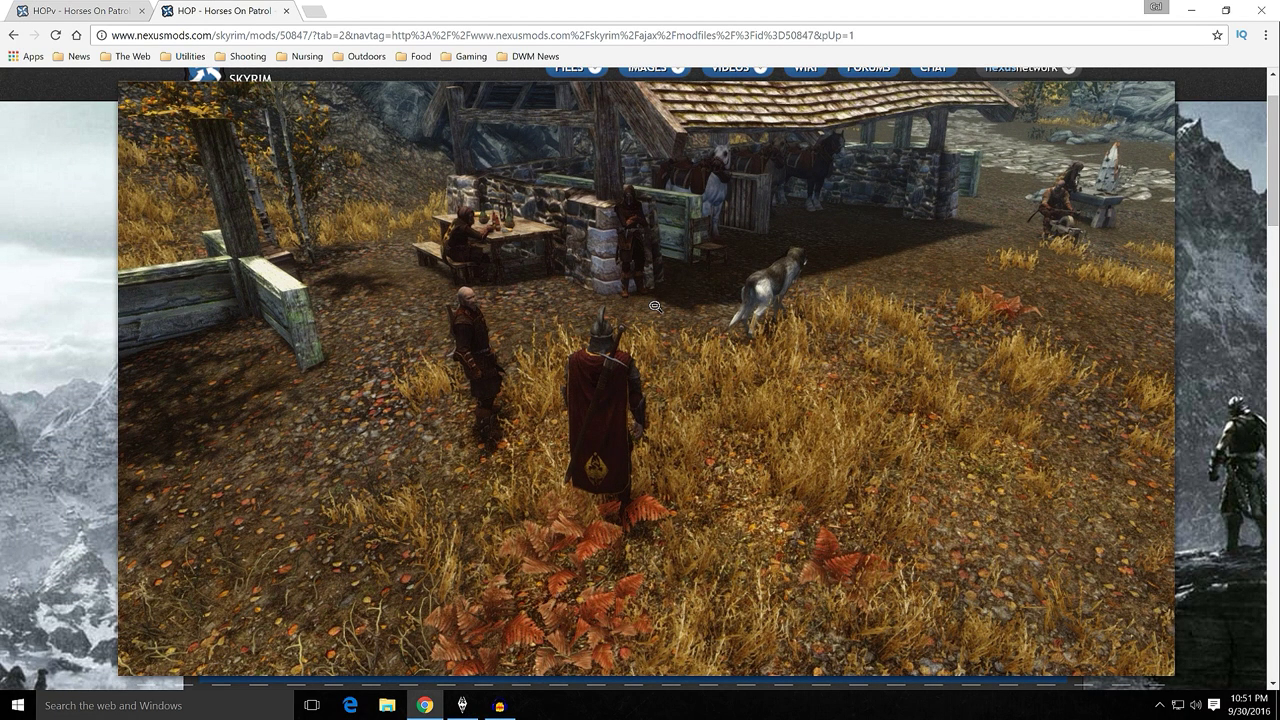
{"action": "left_click", "coordinate": [651, 304]}
{"action": "left_click", "coordinate": [80, 10]}
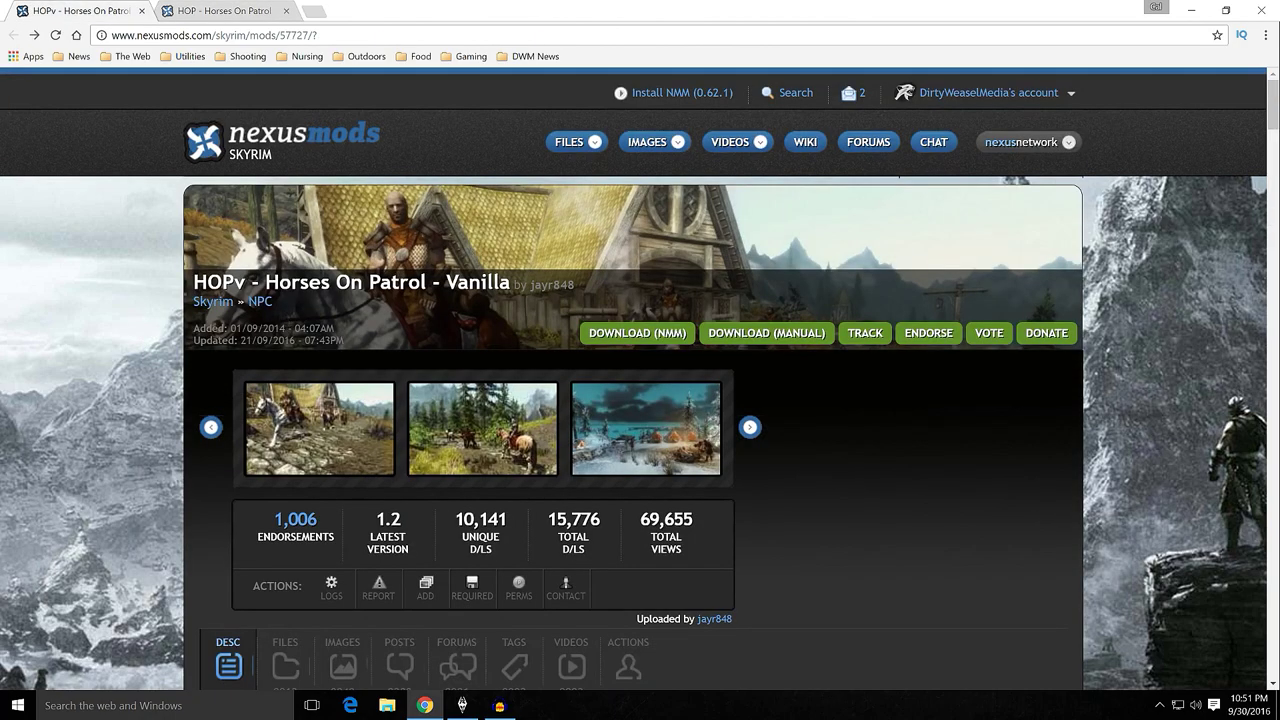
{"action": "left_click", "coordinate": [242, 12]}
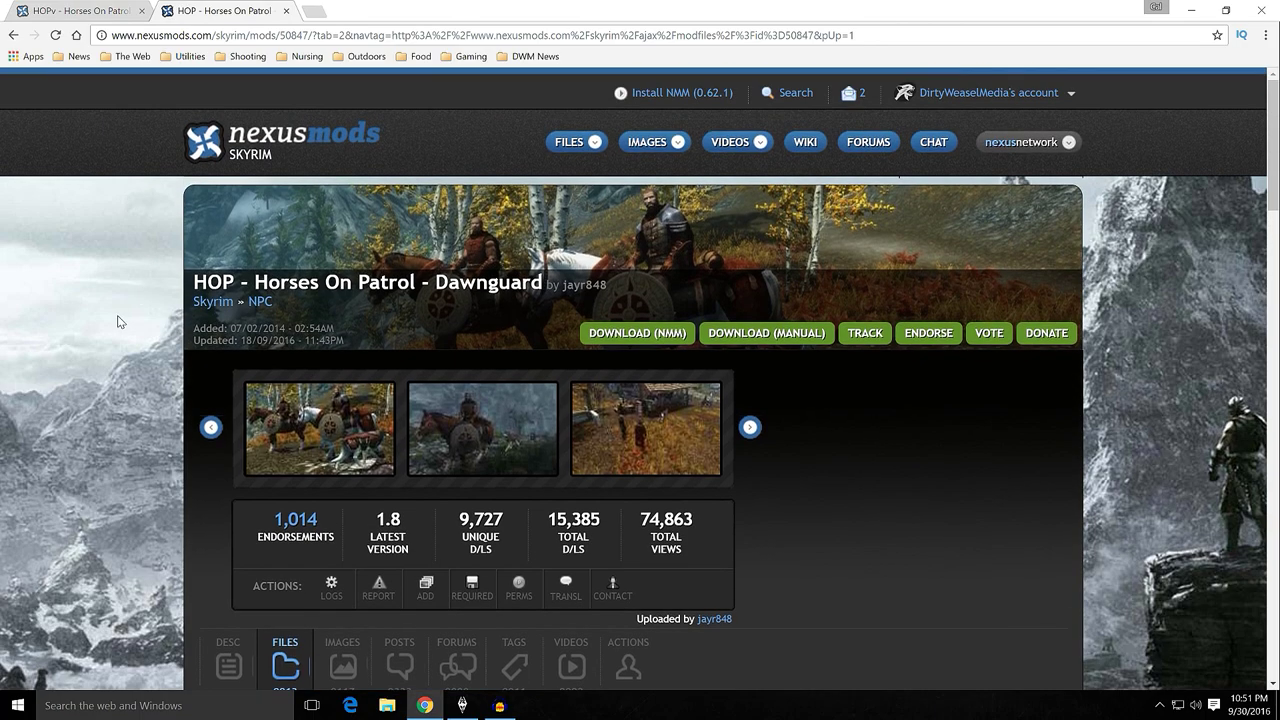
{"action": "scroll", "coordinate": [142, 353], "scroll_direction": "down", "scroll_amount": 6}
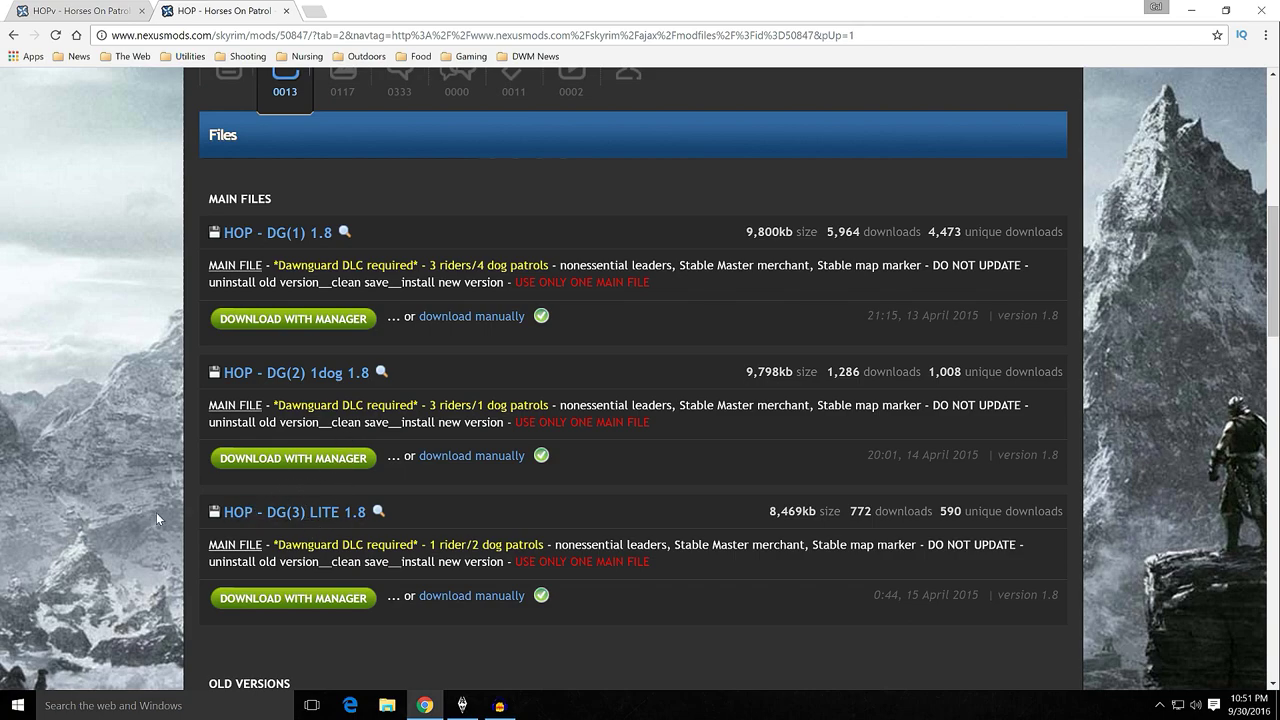
{"action": "scroll", "coordinate": [156, 511], "scroll_direction": "up", "scroll_amount": 6}
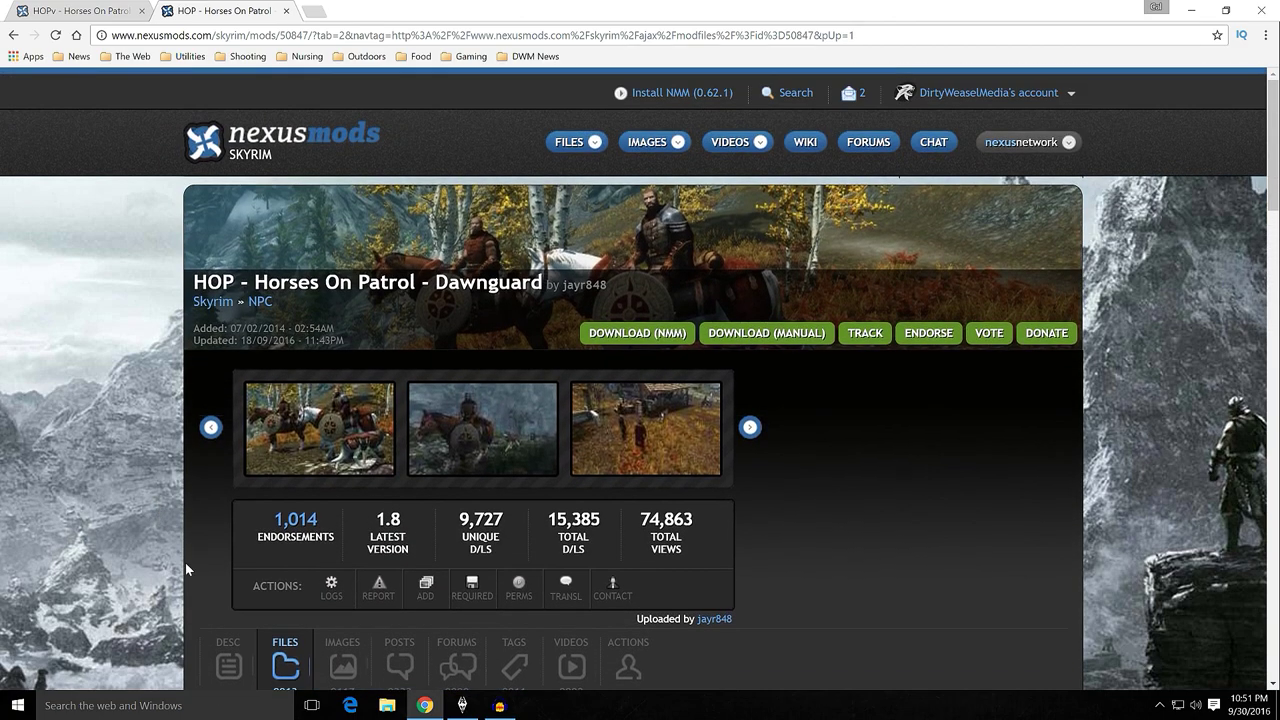
{"action": "scroll", "coordinate": [195, 550], "scroll_direction": "down", "scroll_amount": 3}
{"action": "scroll", "coordinate": [145, 315], "scroll_direction": "up", "scroll_amount": 3}
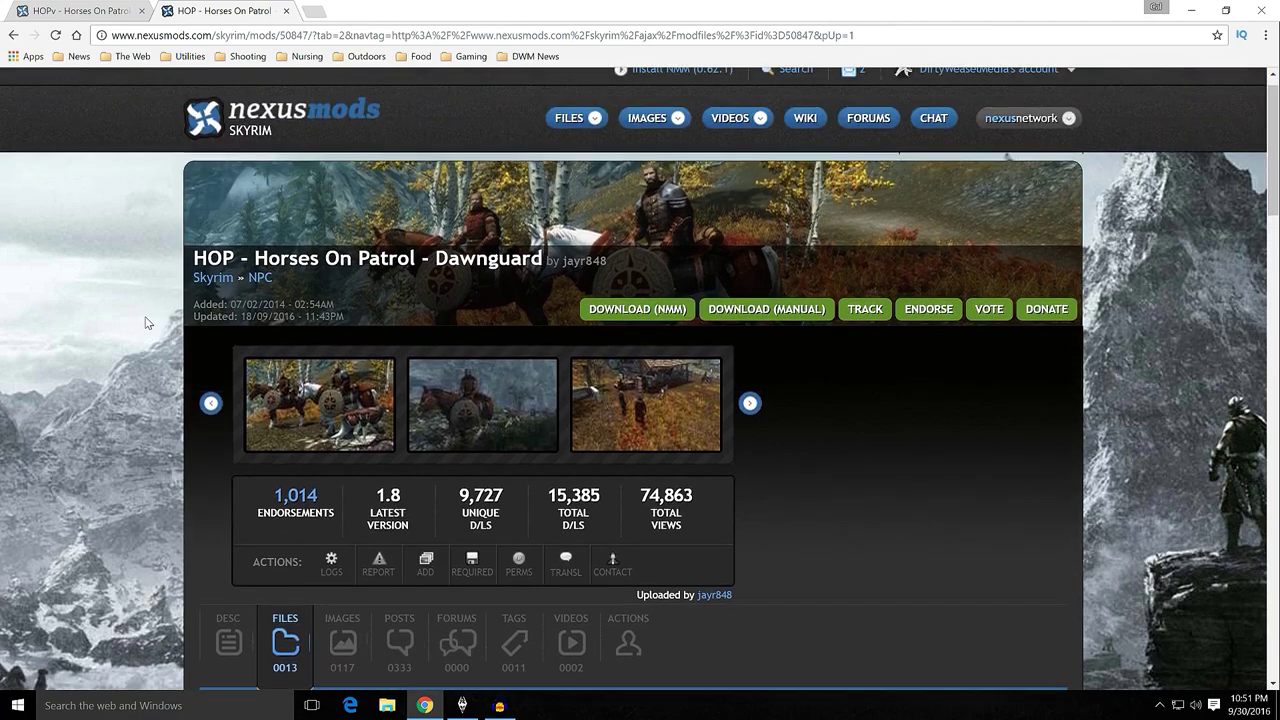
{"action": "scroll", "coordinate": [145, 322], "scroll_direction": "up", "scroll_amount": 1}
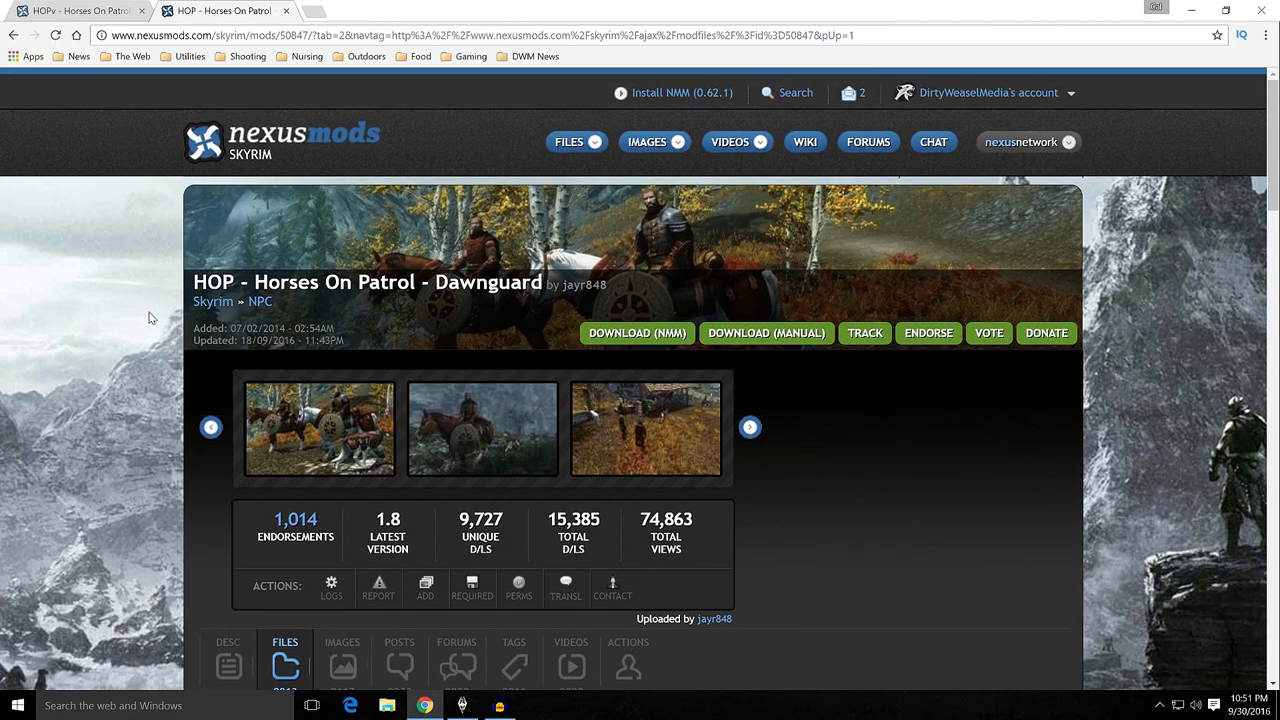